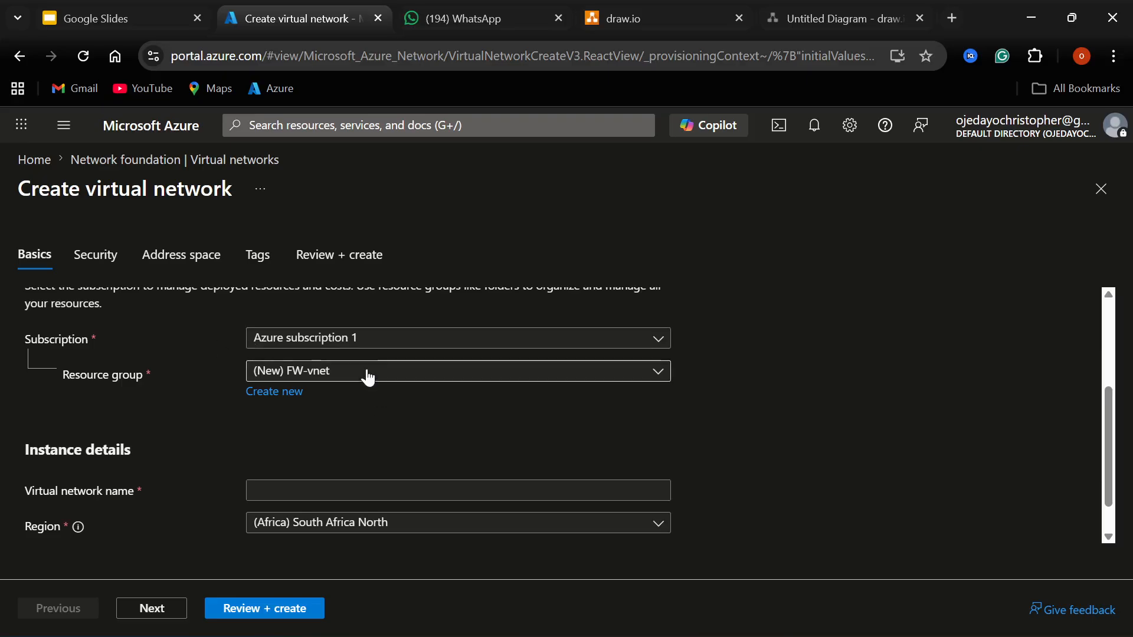
Create a new resource group named FW-rg for the virtual network.
{"action": "left_click", "coordinate": [366, 377]}
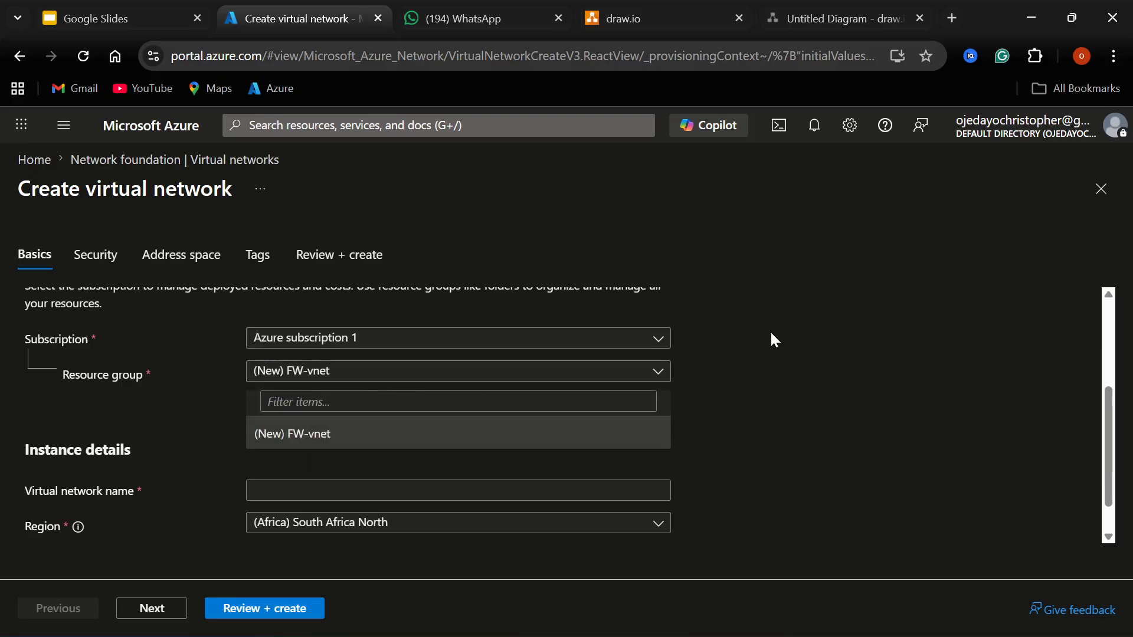
{"action": "left_click", "coordinate": [799, 397]}
{"action": "left_click", "coordinate": [292, 394]}
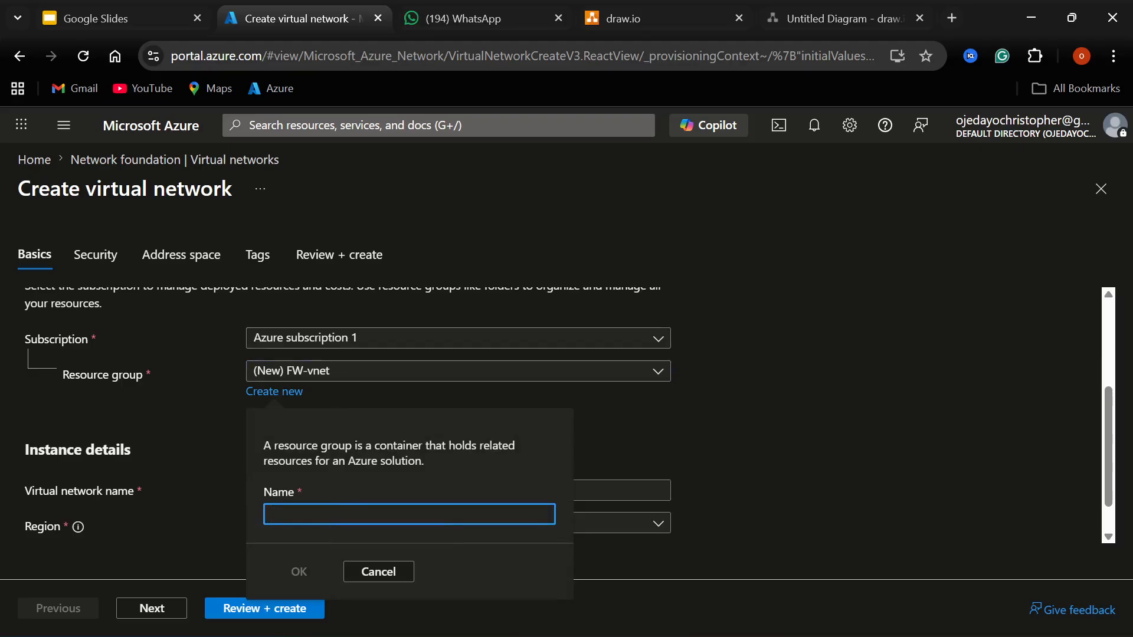
{"action": "type", "text": "FW-rg"}
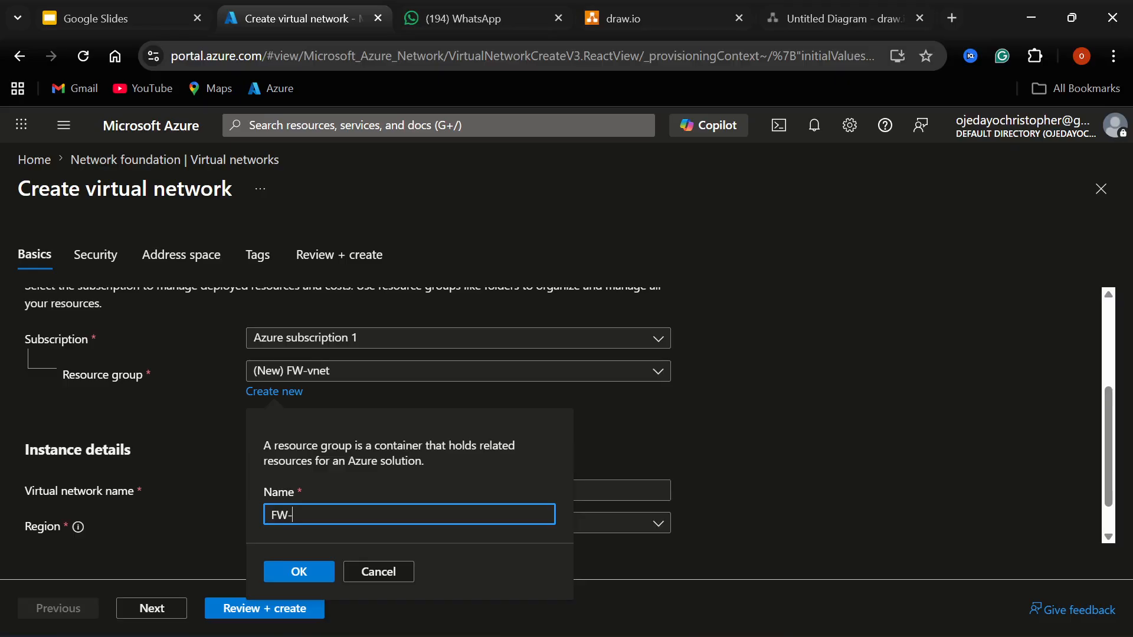
{"action": "left_click", "coordinate": [298, 571]}
Name the virtual network FW-vnet in the instance details.
{"action": "scroll", "coordinate": [910, 362], "scroll_direction": "down", "scroll_amount": 2}
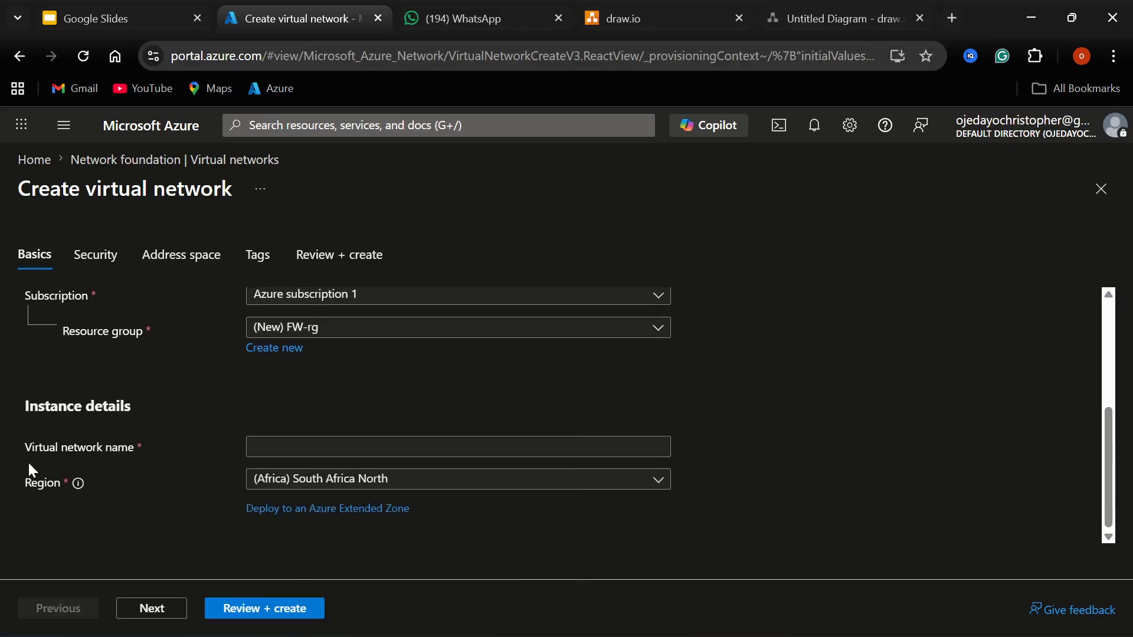
{"action": "left_click", "coordinate": [260, 447]}
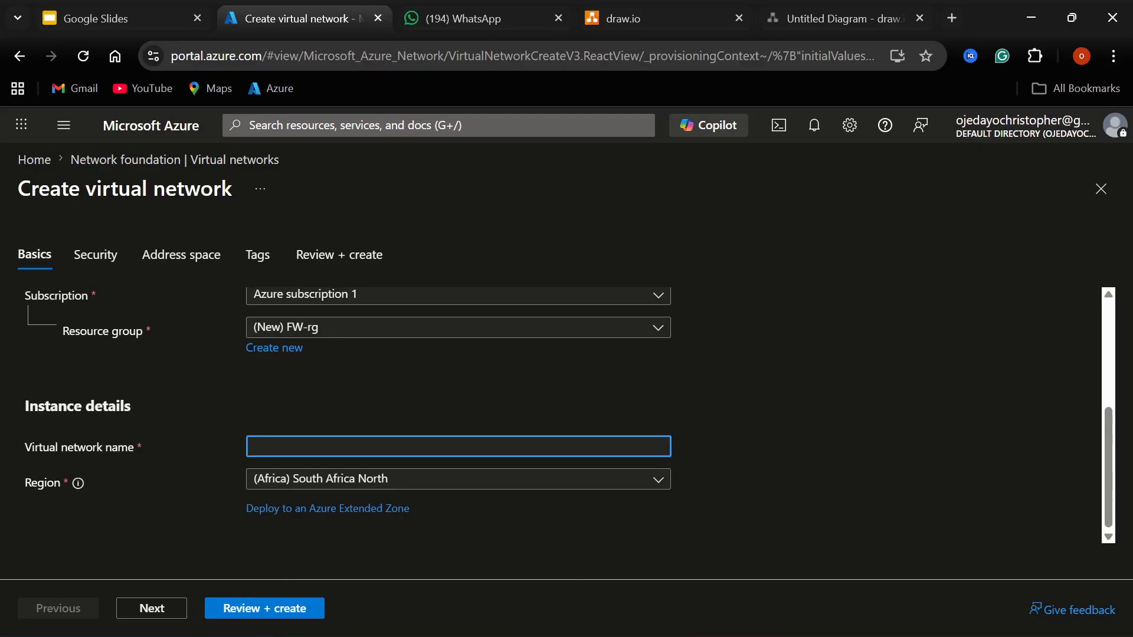
{"action": "type", "text": "FW-vnet"}
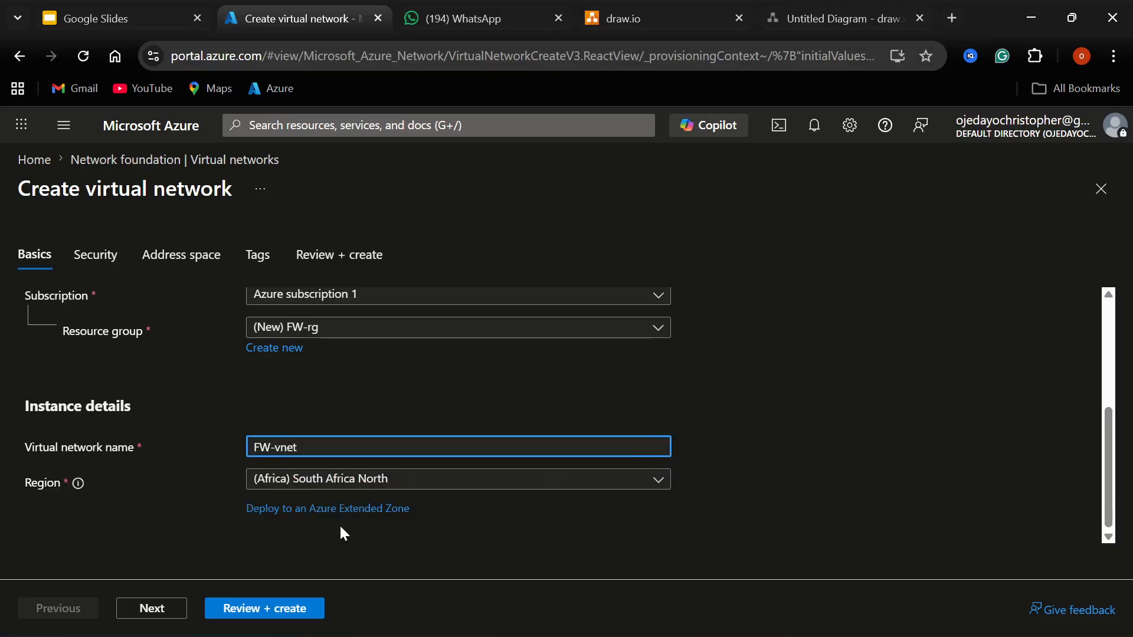
{"action": "left_click", "coordinate": [641, 485]}
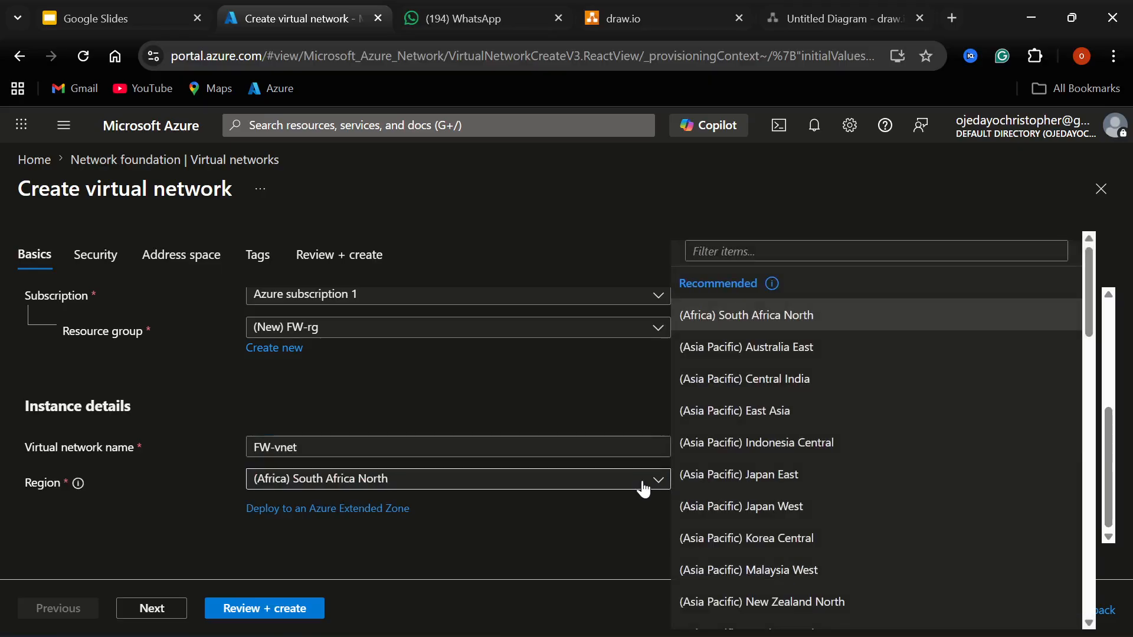
{"action": "left_click", "coordinate": [772, 243]}
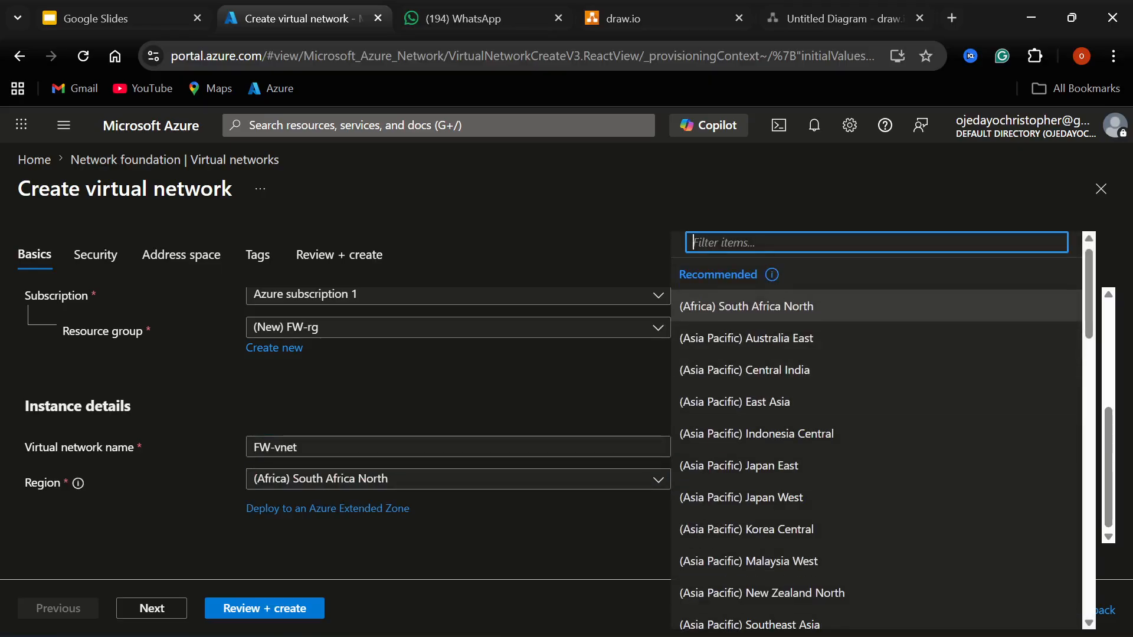
{"action": "type", "text": "ceny"}
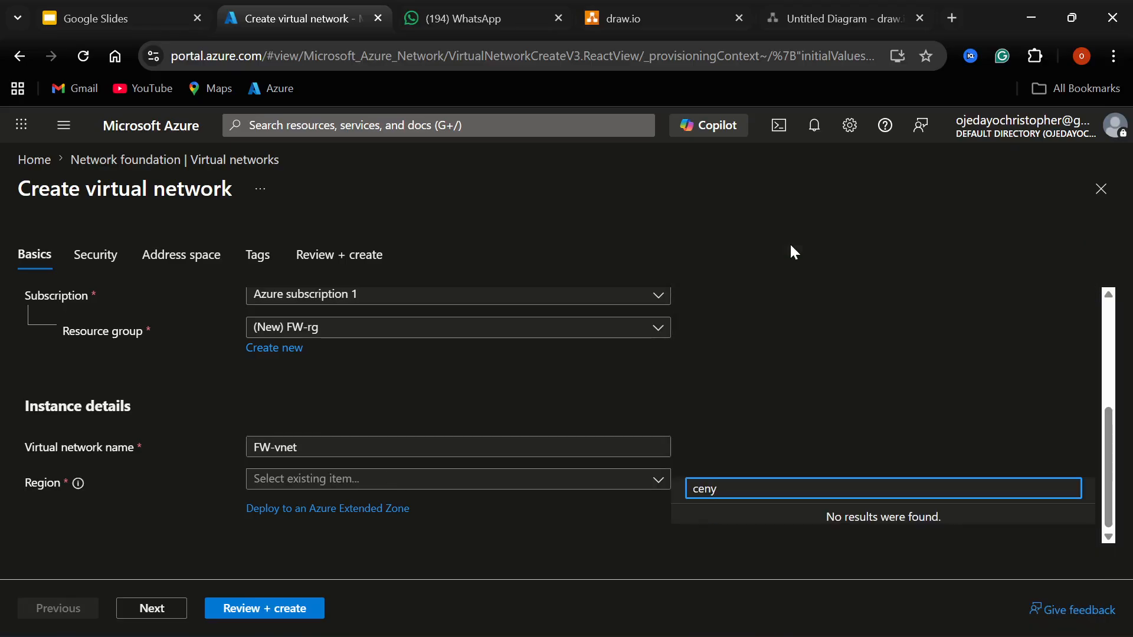
{"action": "key", "text": "BackSpace"}
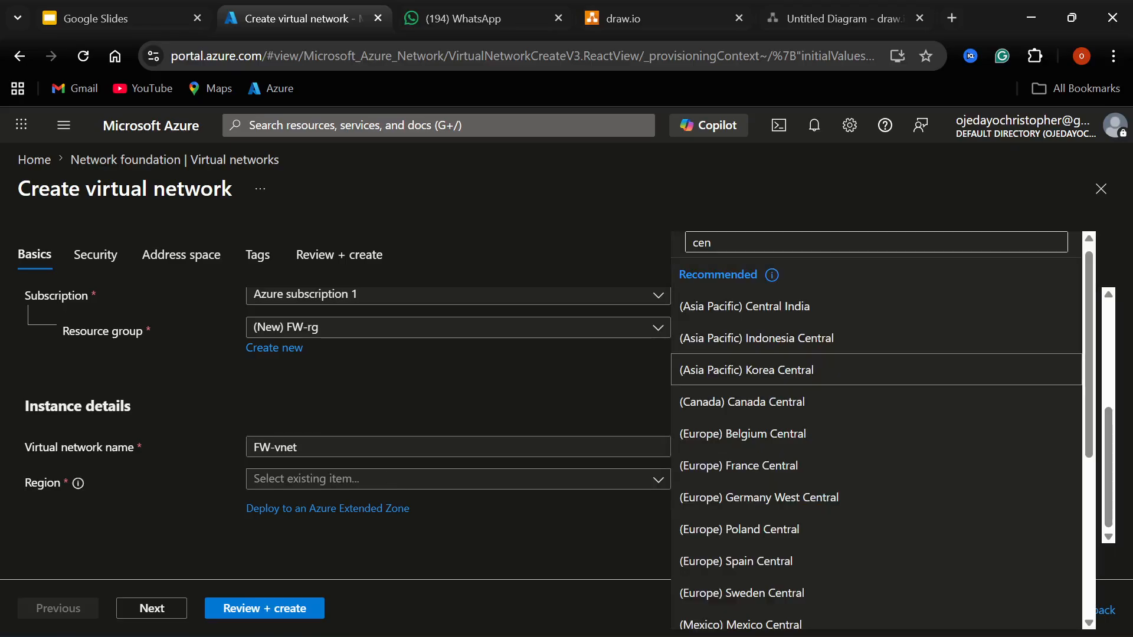
{"action": "key", "text": "Return"}
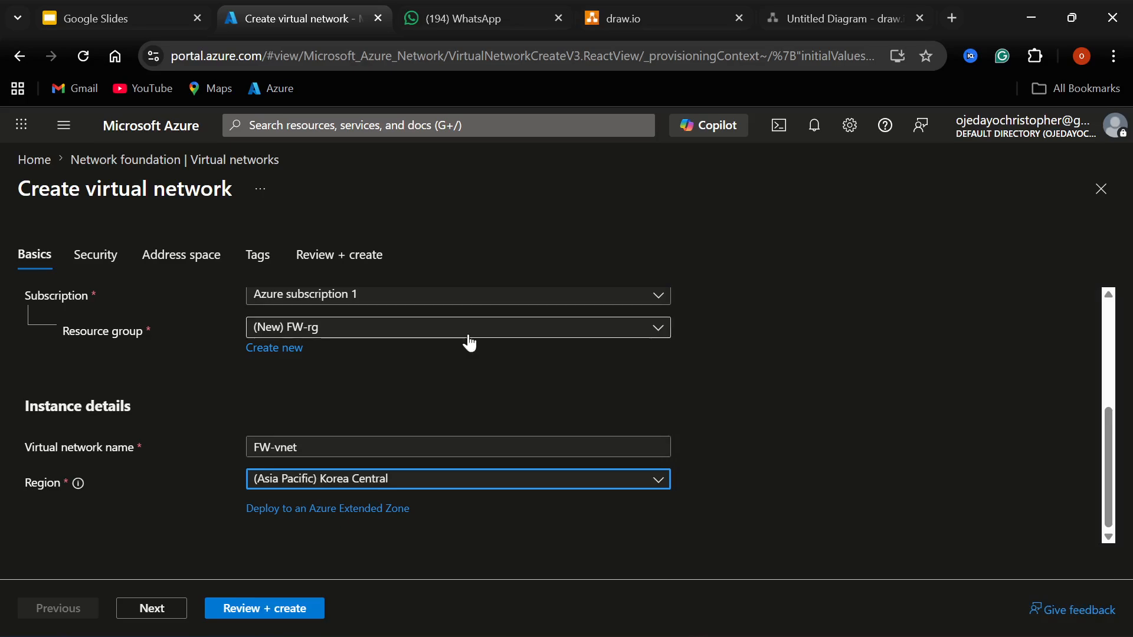
Find "central us" among the regions and set the virtual network's region to (US) Central US.
{"action": "left_click", "coordinate": [507, 483]}
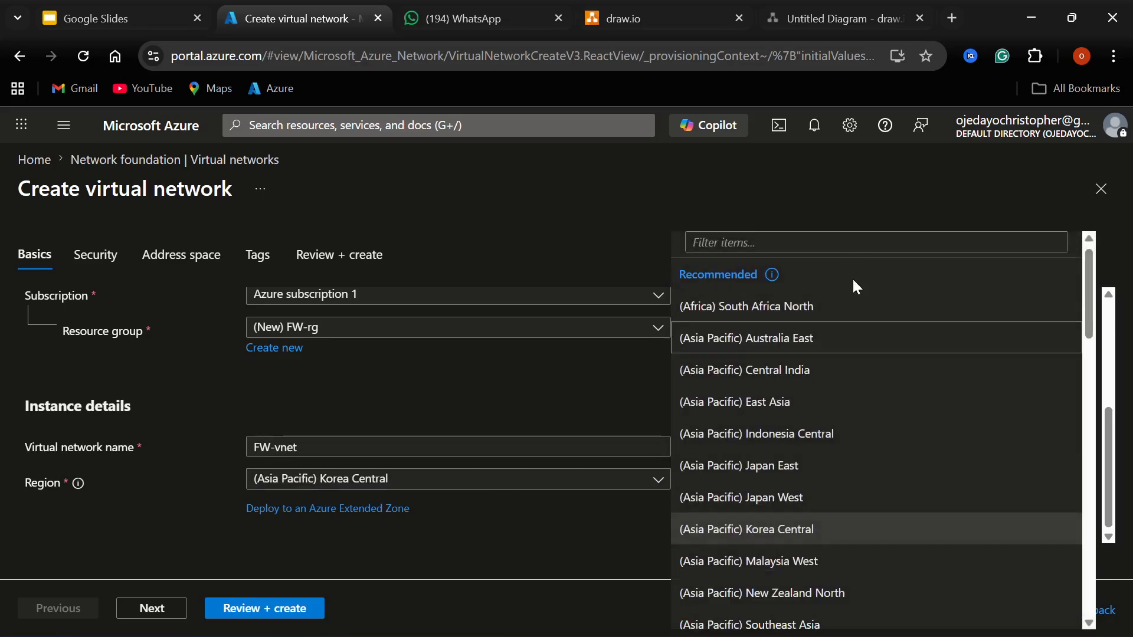
{"action": "type", "text": "c"}
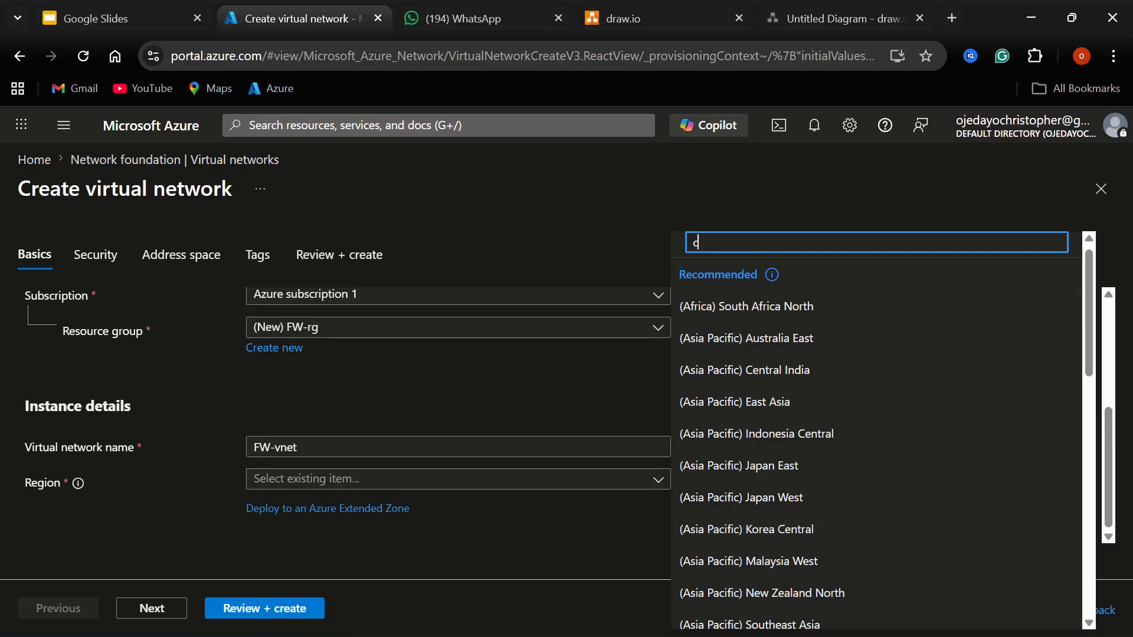
{"action": "type", "text": "entral"}
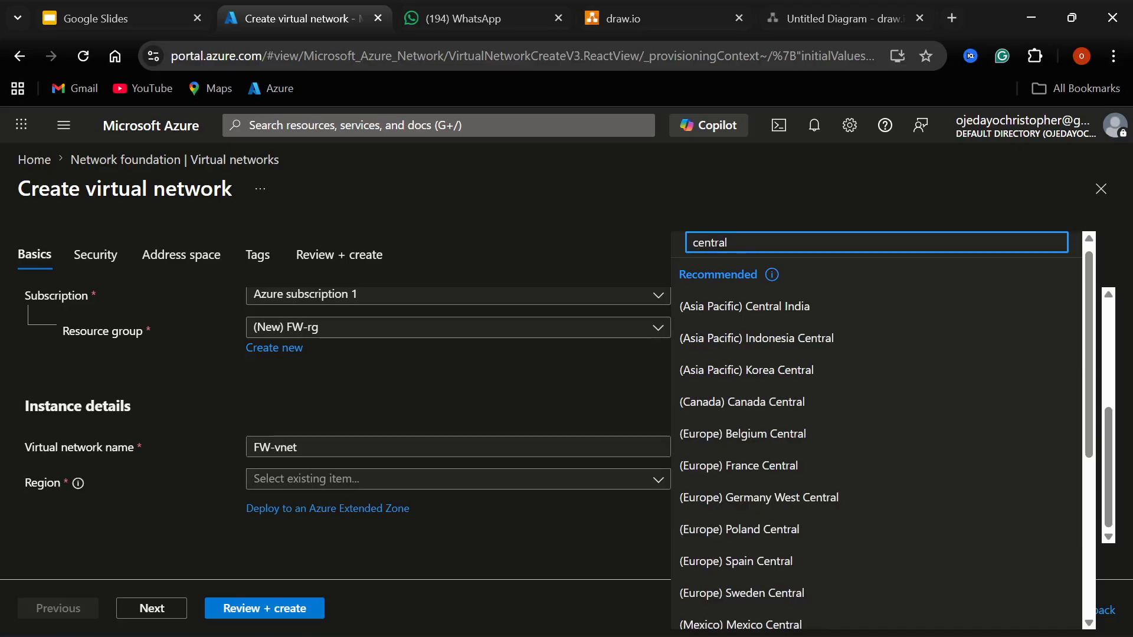
{"action": "type", "text": " us"}
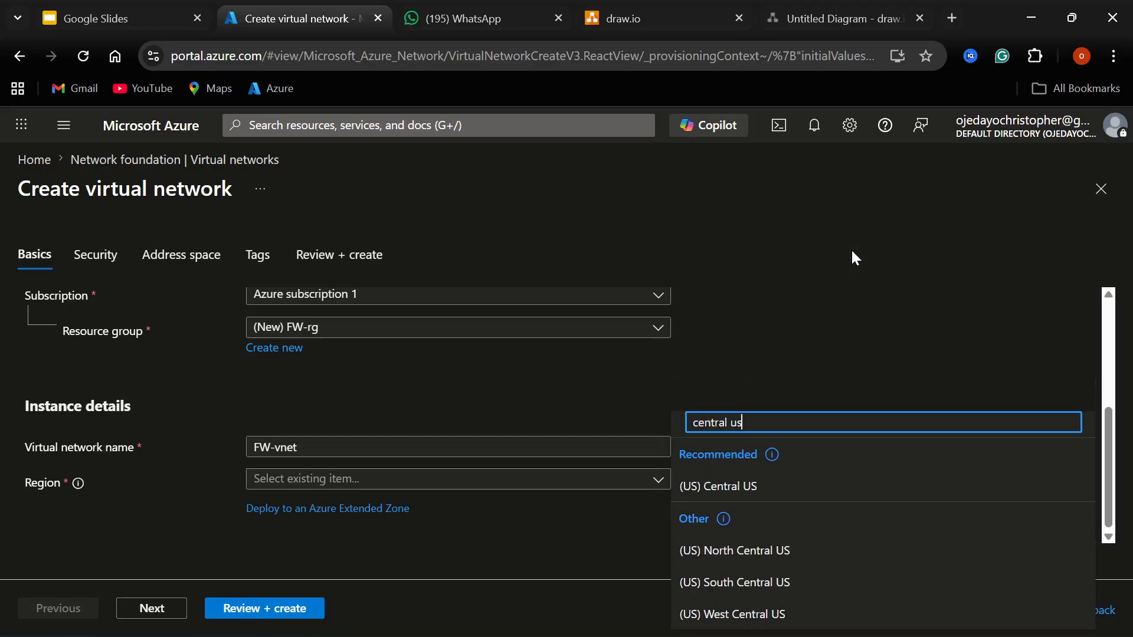
{"action": "left_click", "coordinate": [771, 487]}
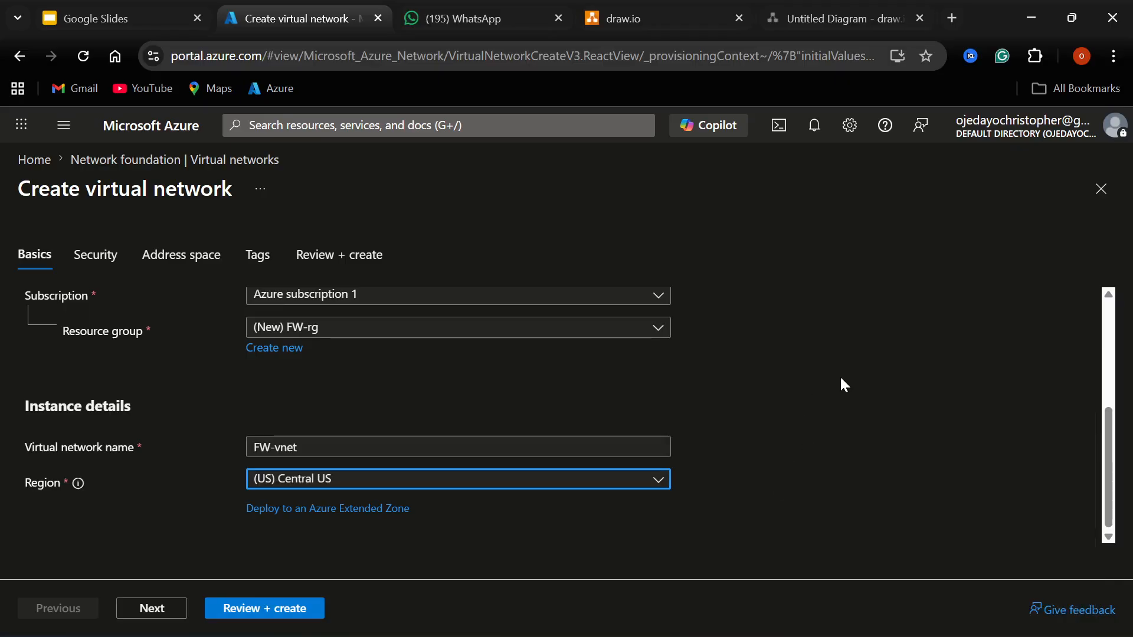
Enable Azure Bastion in the security settings with host name FW-vnet-Bastion and a new public IP address named fw-vnet-bastion.
{"action": "left_click", "coordinate": [154, 608]}
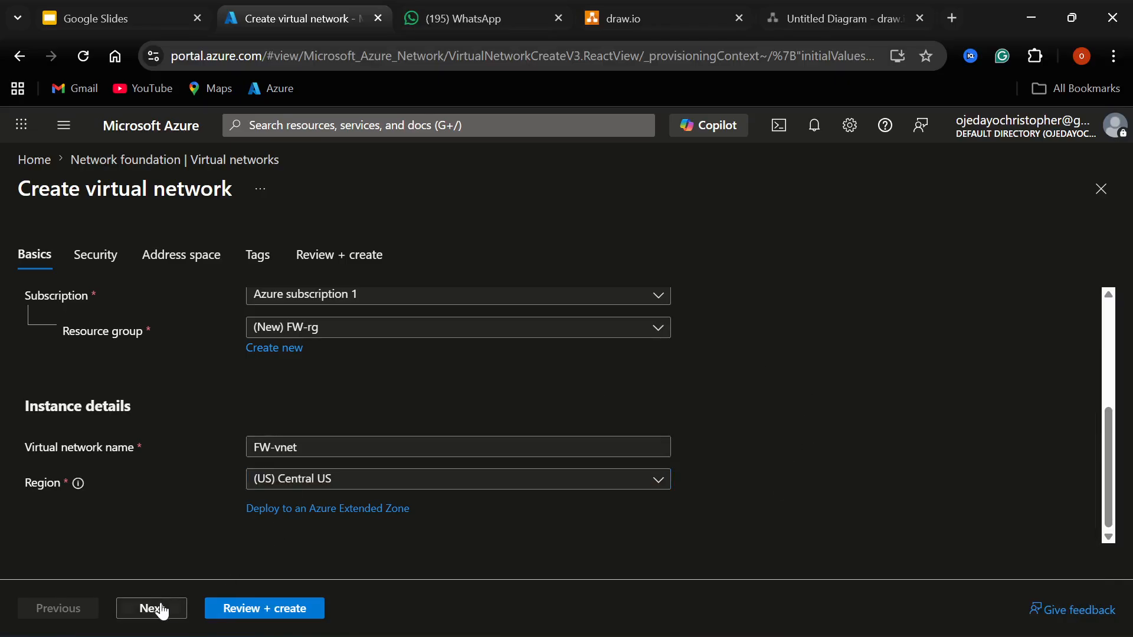
{"action": "scroll", "coordinate": [834, 374], "scroll_direction": "down", "scroll_amount": 3}
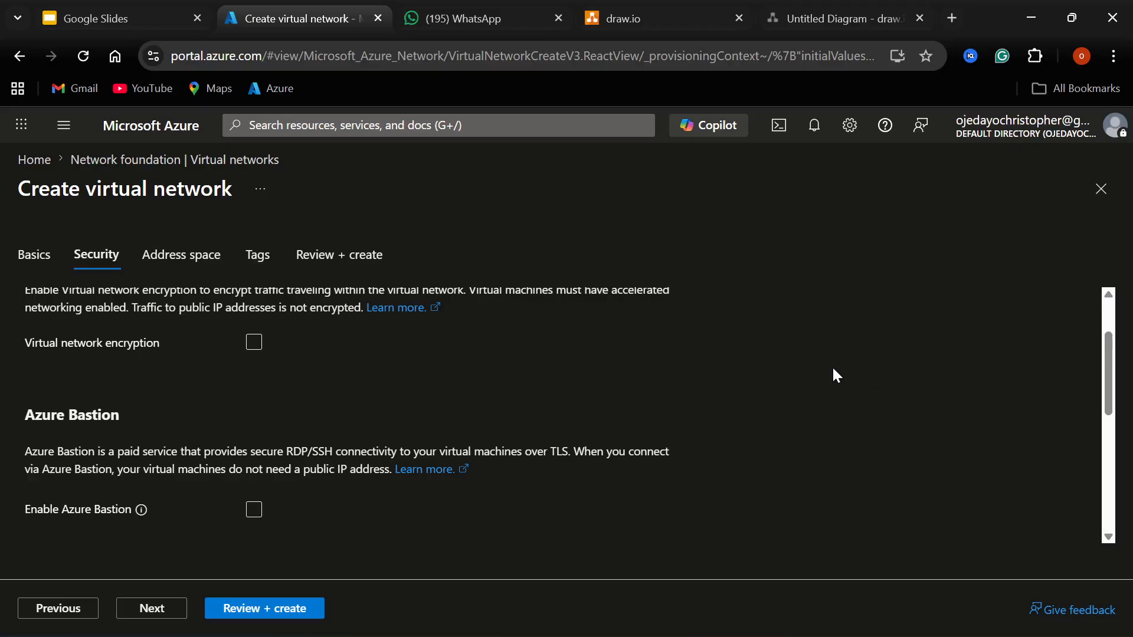
{"action": "scroll", "coordinate": [834, 375], "scroll_direction": "down", "scroll_amount": 3}
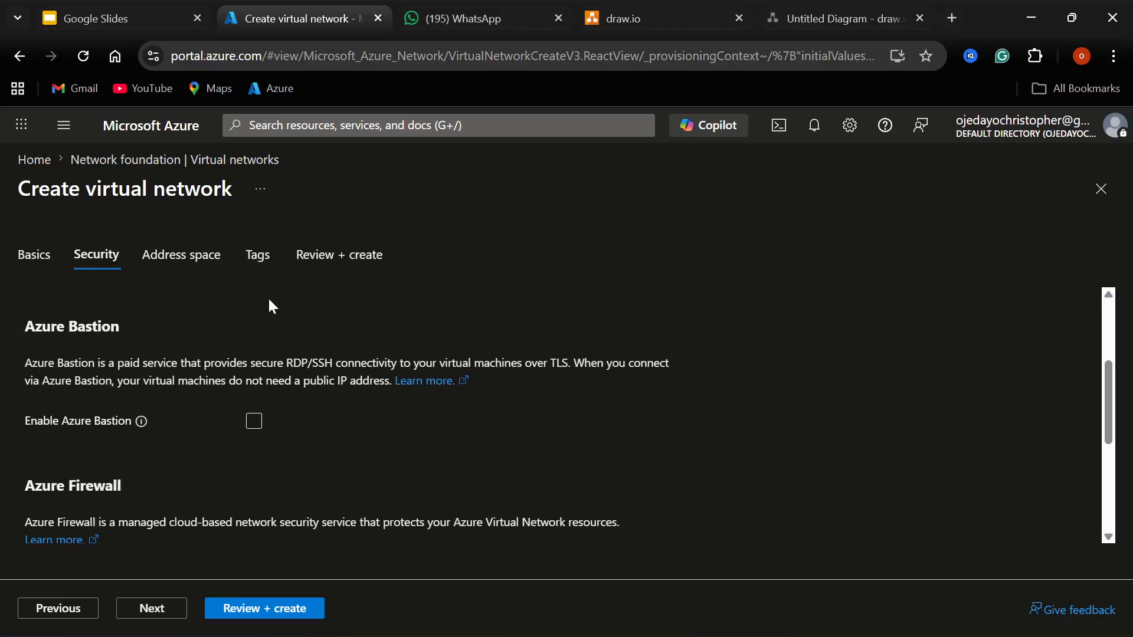
{"action": "left_click", "coordinate": [253, 421]}
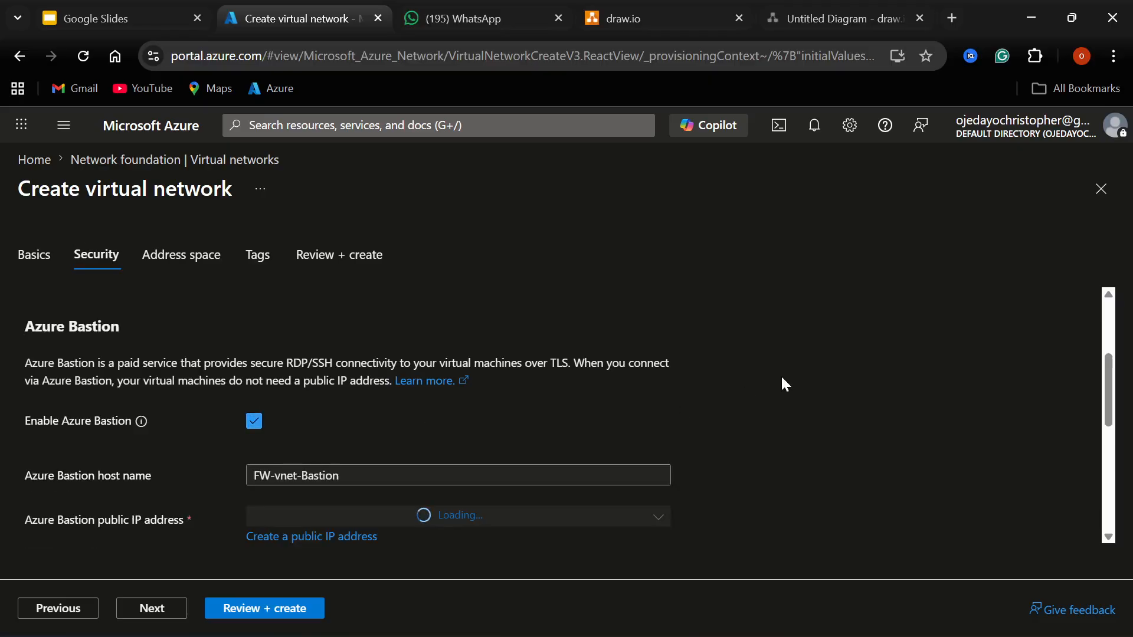
{"action": "scroll", "coordinate": [782, 378], "scroll_direction": "down", "scroll_amount": 3}
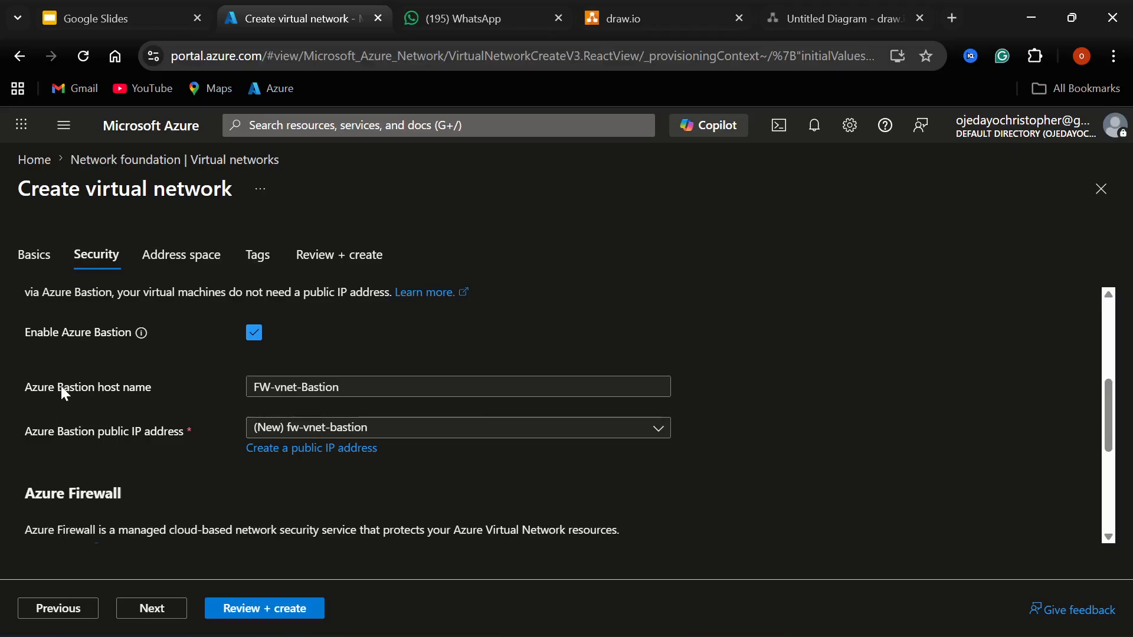
{"action": "left_click", "coordinate": [359, 387]}
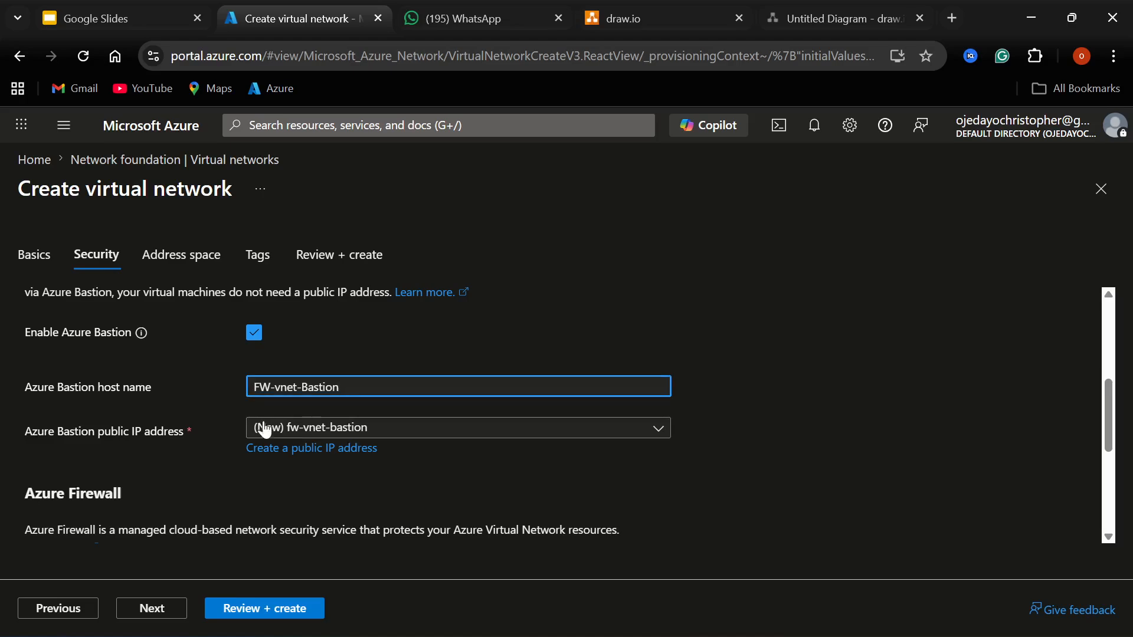
{"action": "left_click", "coordinate": [323, 449]}
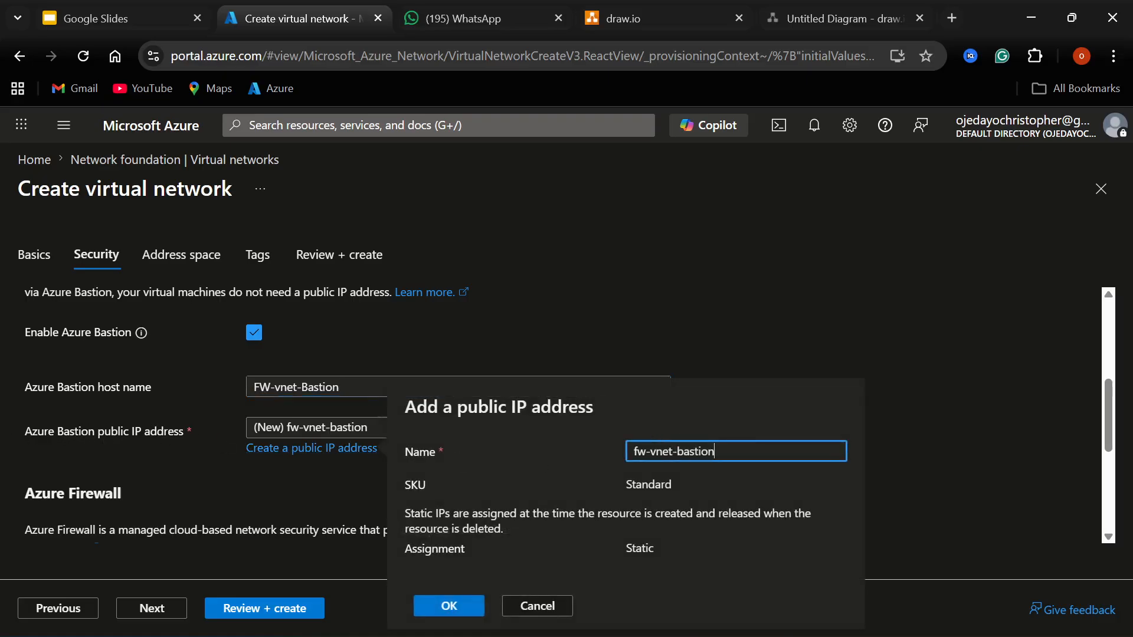
{"action": "left_click", "coordinate": [469, 608]}
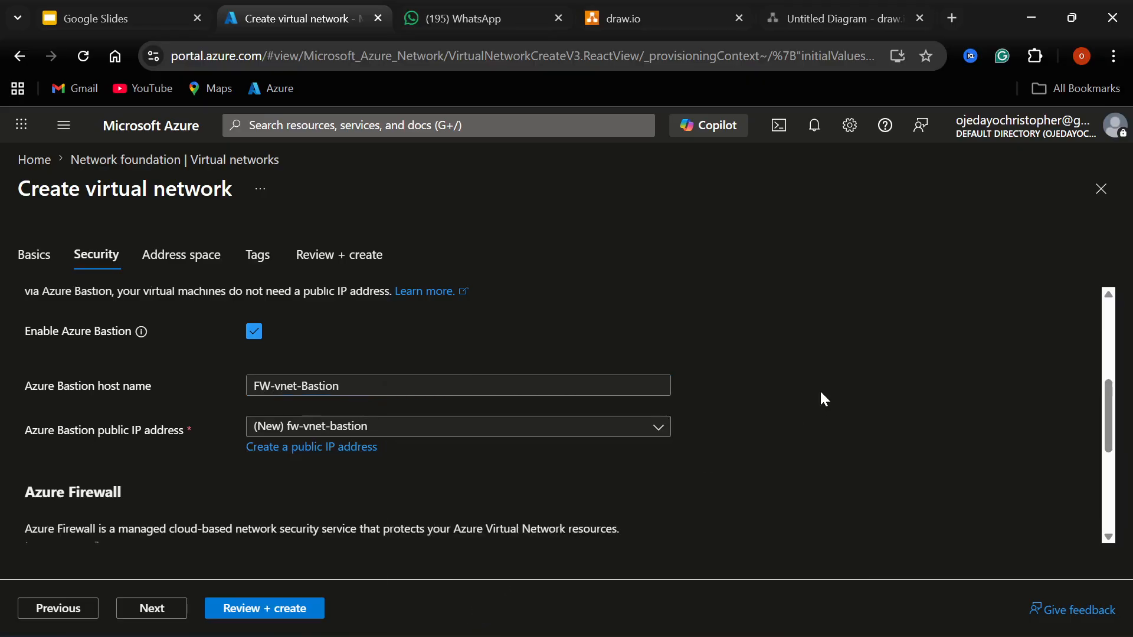
Enable Azure Firewall with the name FW-vnet-Firewall and set its tier to Basic.
{"action": "scroll", "coordinate": [549, 399], "scroll_direction": "down", "scroll_amount": 5}
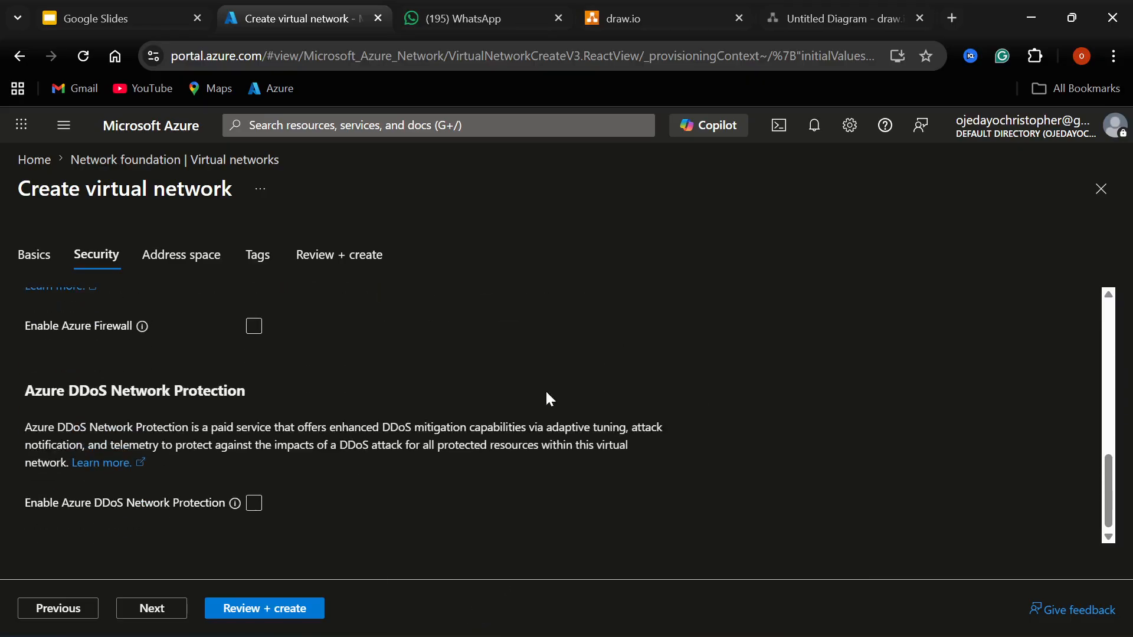
{"action": "left_click", "coordinate": [257, 331]}
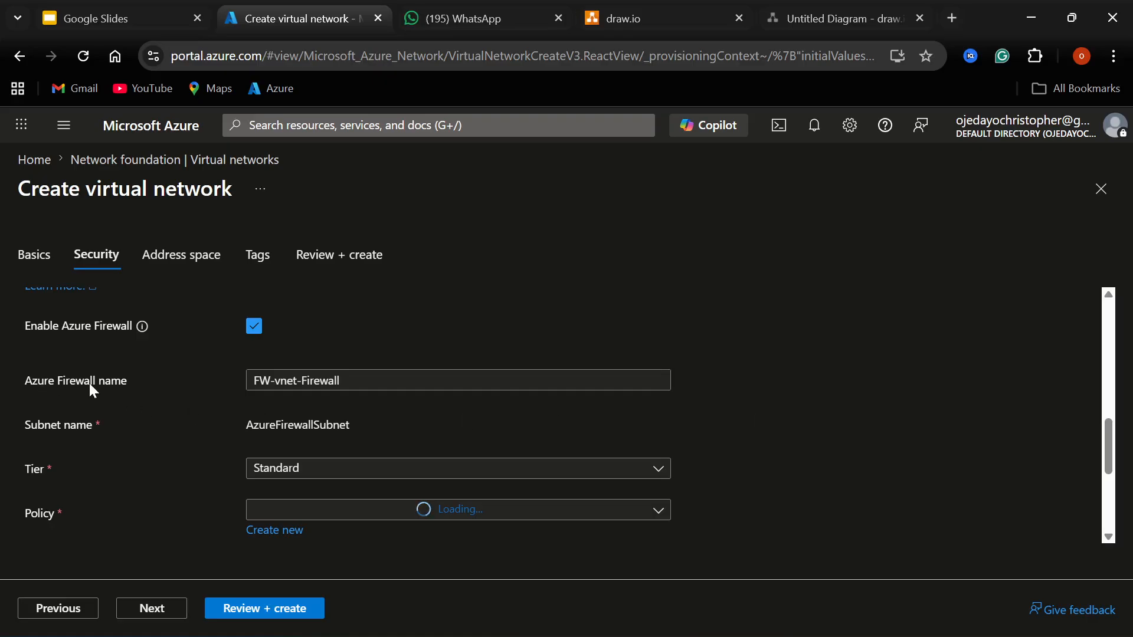
{"action": "left_click", "coordinate": [366, 380]}
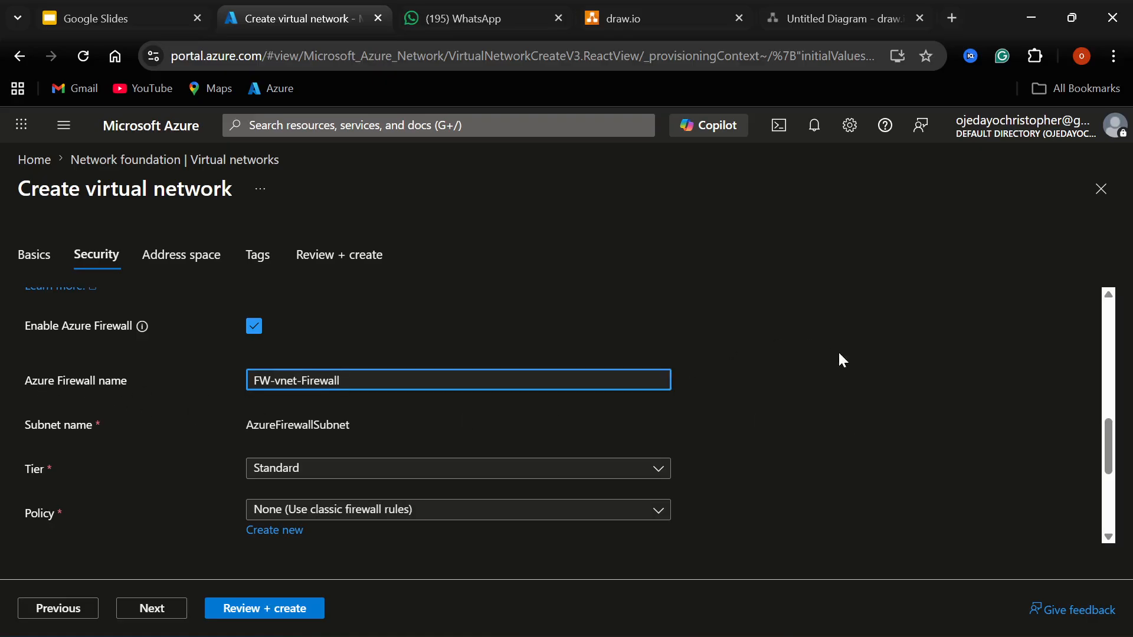
{"action": "scroll", "coordinate": [847, 367], "scroll_direction": "down", "scroll_amount": 2}
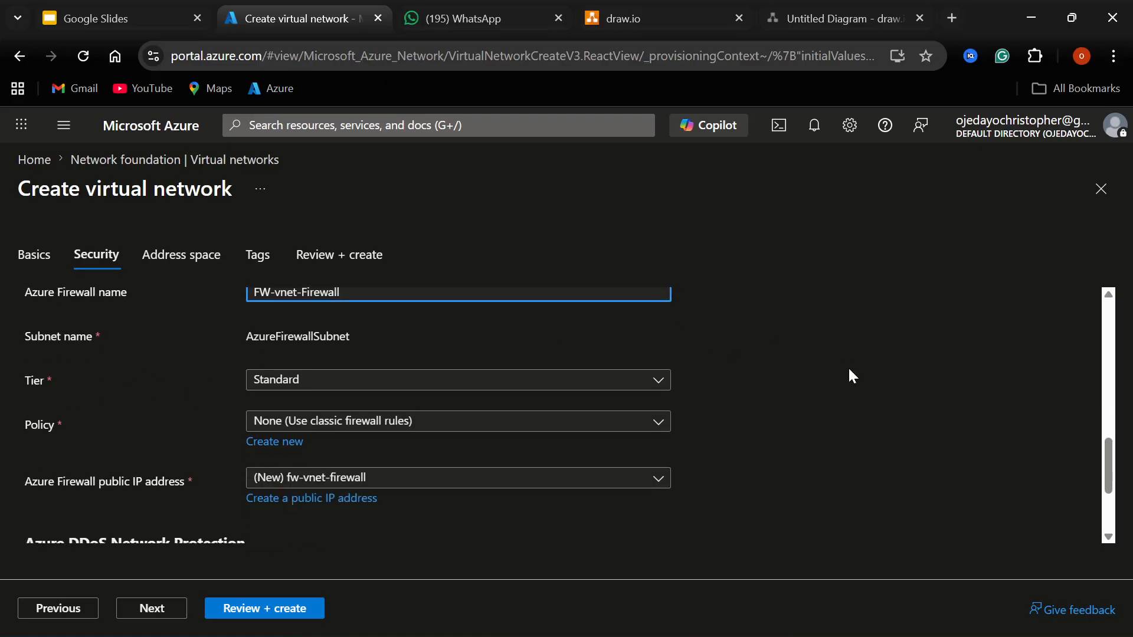
{"action": "left_click", "coordinate": [659, 381]}
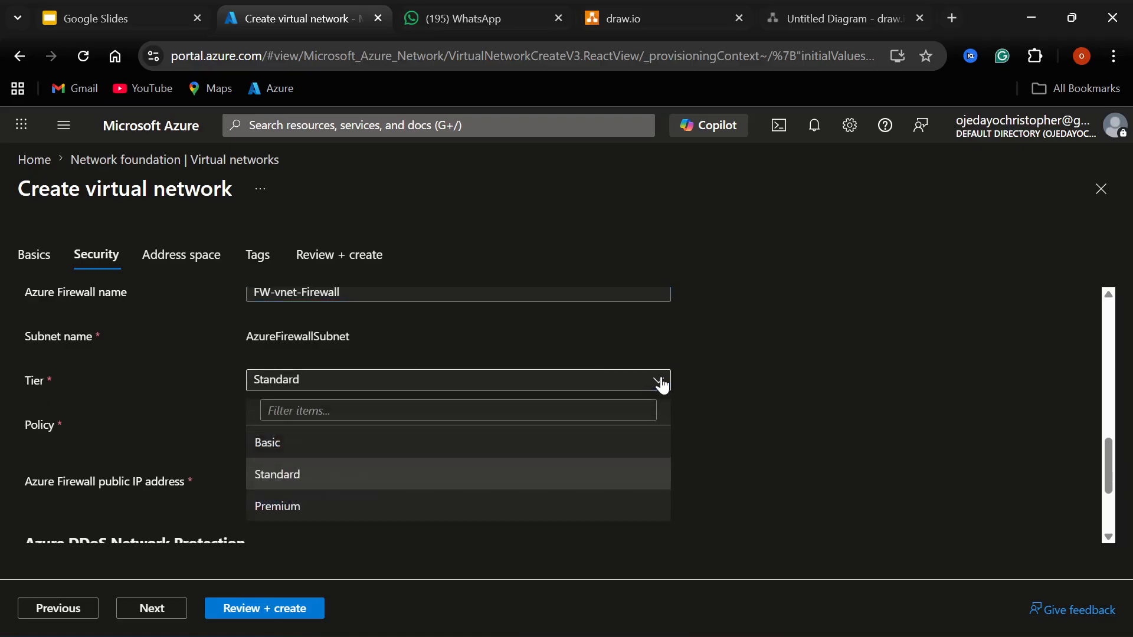
{"action": "left_click", "coordinate": [563, 451]}
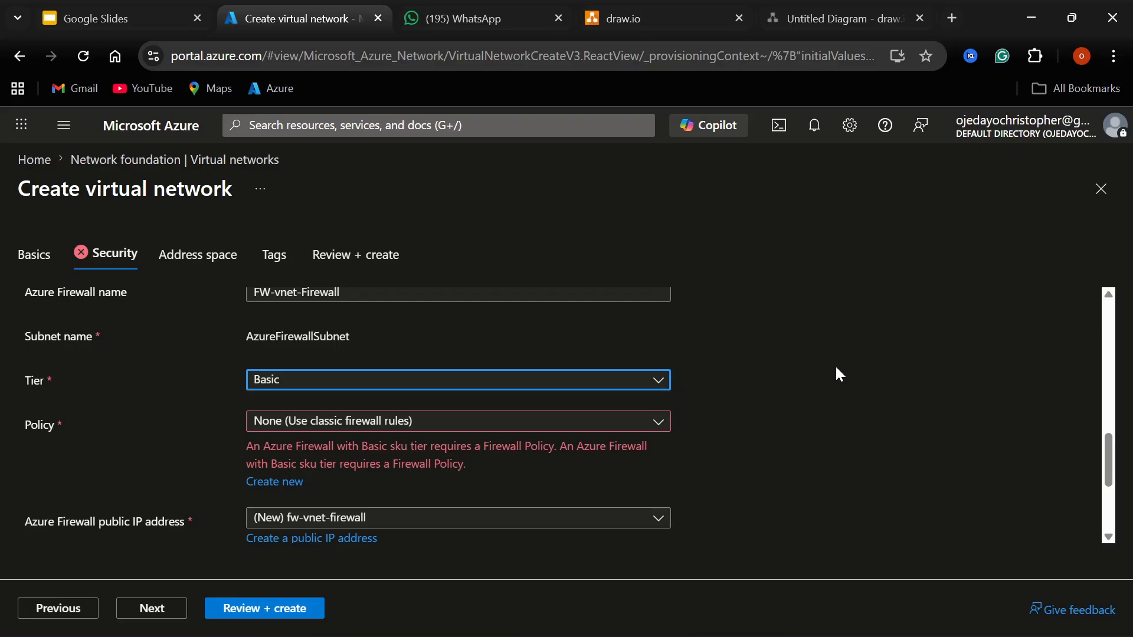
Examine the policy options for the Basic-tier firewall, keeping None (Use classic firewall rules), and review the remaining firewall settings.
{"action": "left_click", "coordinate": [662, 429]}
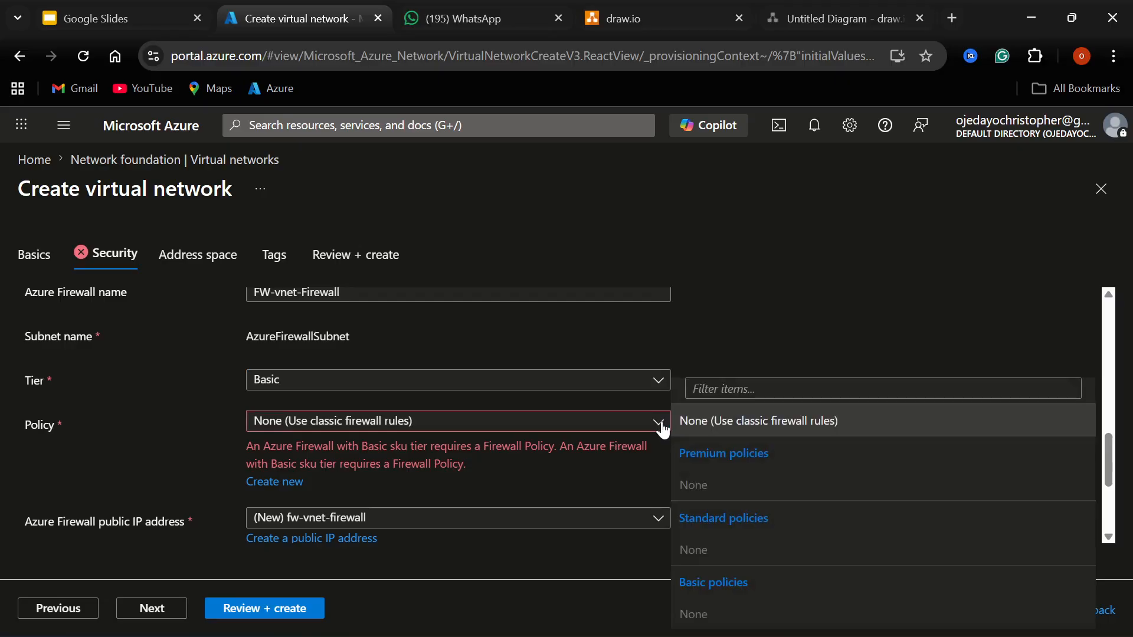
{"action": "left_click", "coordinate": [734, 422]}
{"action": "scroll", "coordinate": [802, 429], "scroll_direction": "up", "scroll_amount": 1}
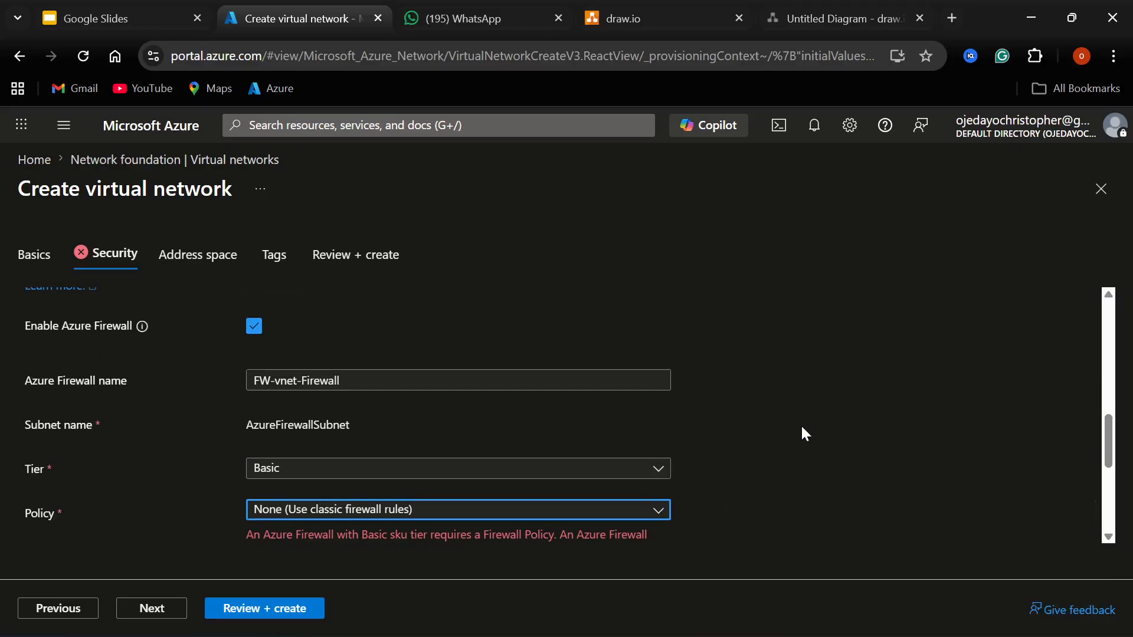
{"action": "scroll", "coordinate": [801, 428], "scroll_direction": "down", "scroll_amount": 1}
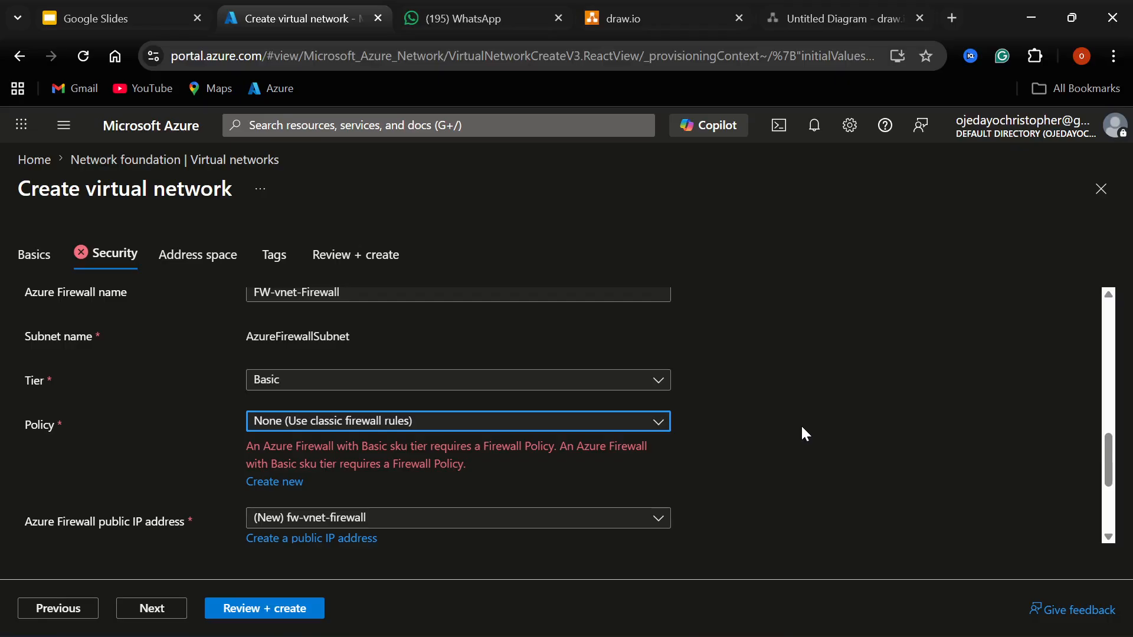
{"action": "scroll", "coordinate": [801, 423], "scroll_direction": "down", "scroll_amount": 2}
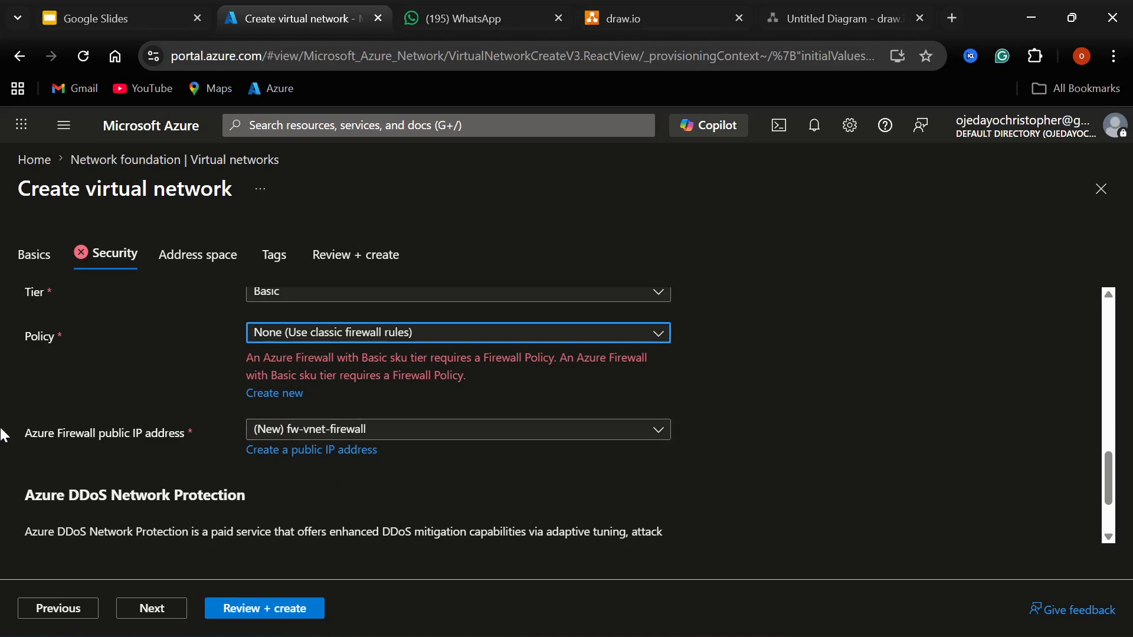
{"action": "scroll", "coordinate": [876, 430], "scroll_direction": "up", "scroll_amount": 2}
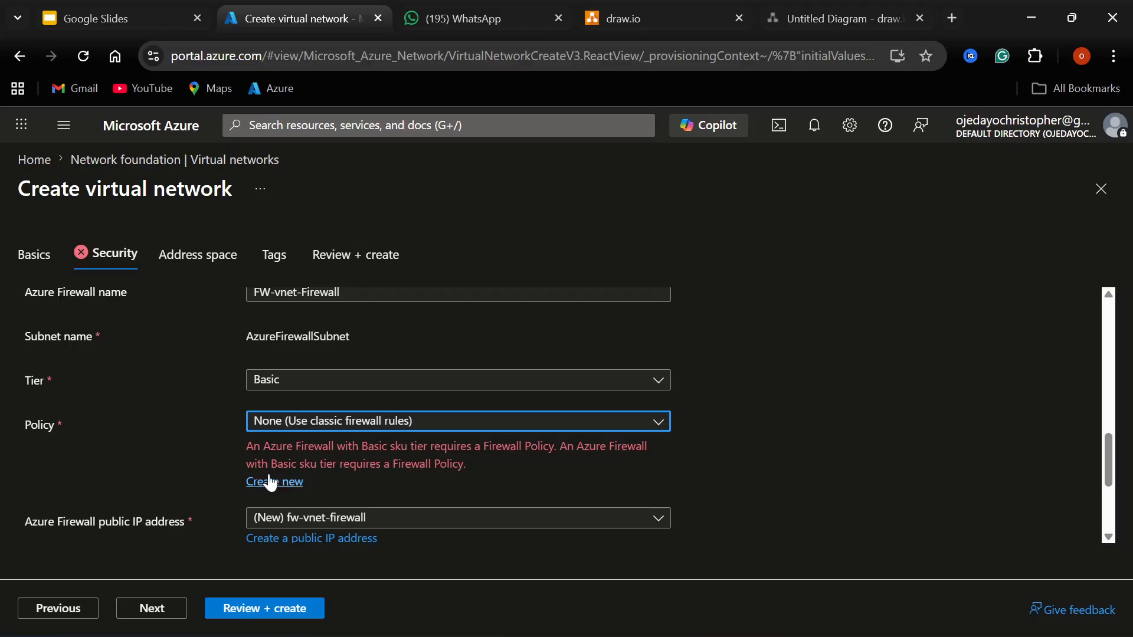
Create a new firewall policy named FW-vnet-firewall-policy for the Basic-tier firewall.
{"action": "left_click", "coordinate": [293, 482]}
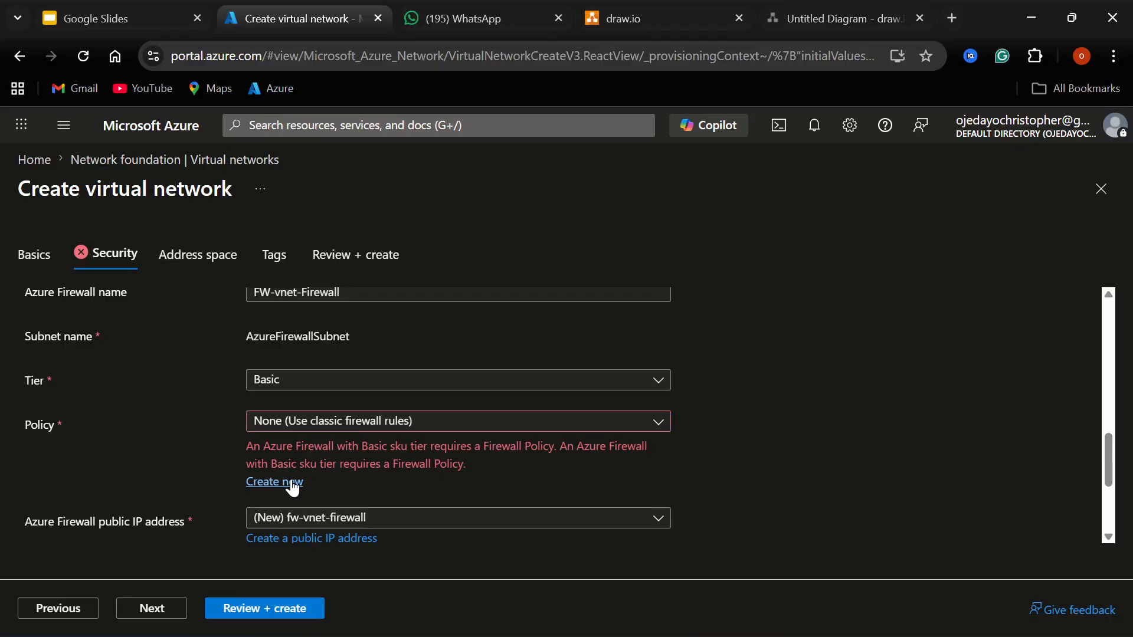
{"action": "left_click", "coordinate": [548, 381]}
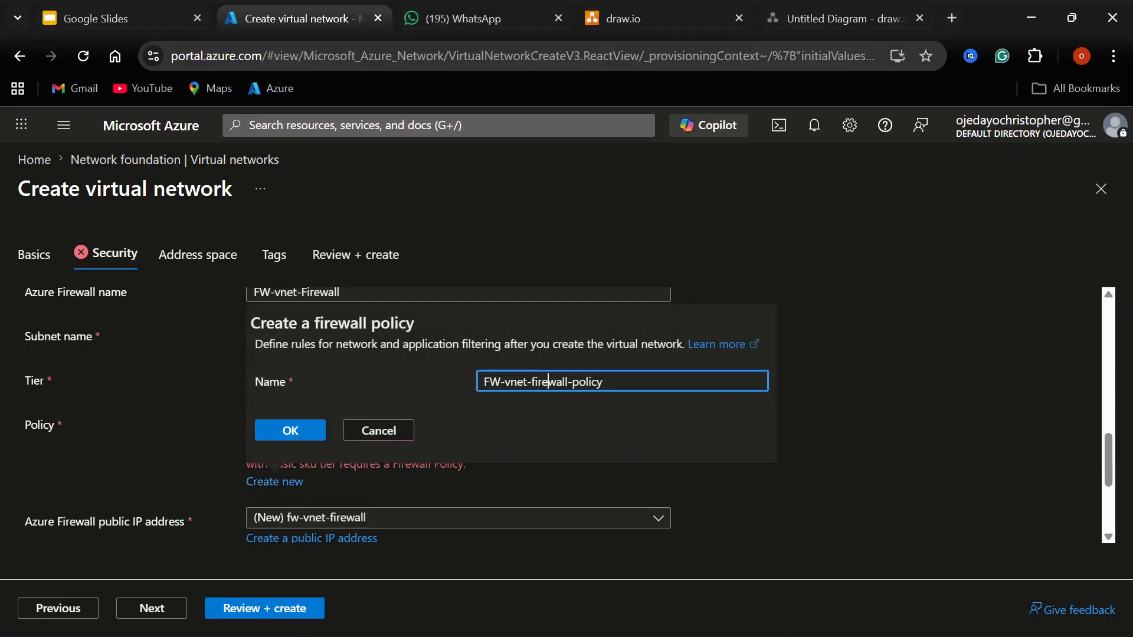
{"action": "left_click", "coordinate": [286, 431]}
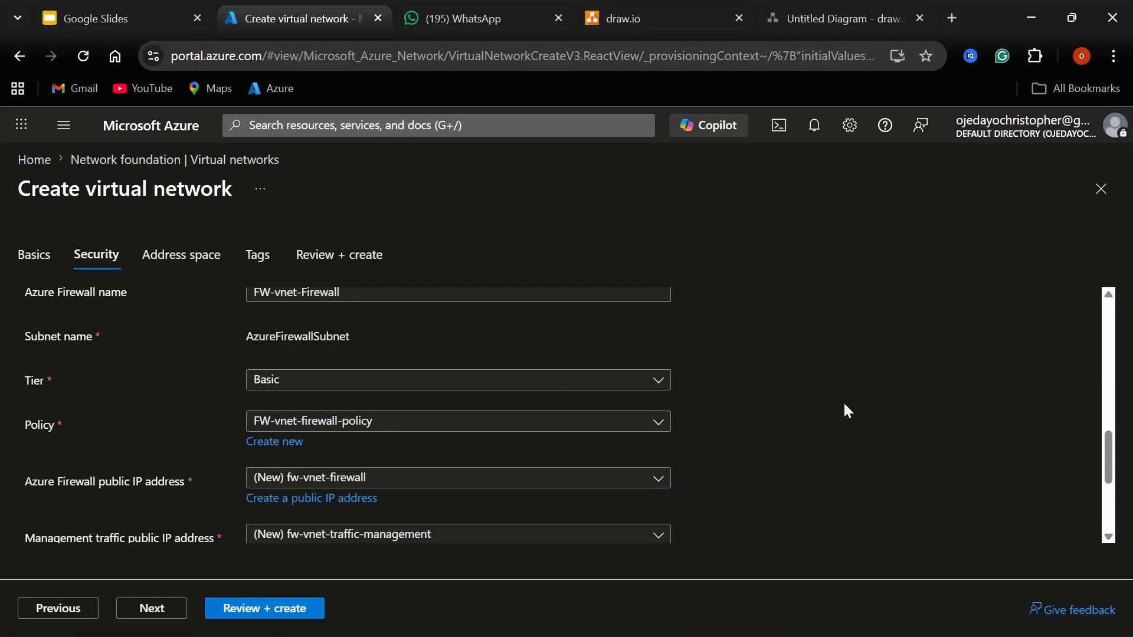
Assign a new public IP address named fw-vnet-firewall to the Azure Firewall.
{"action": "scroll", "coordinate": [847, 411], "scroll_direction": "down", "scroll_amount": 2}
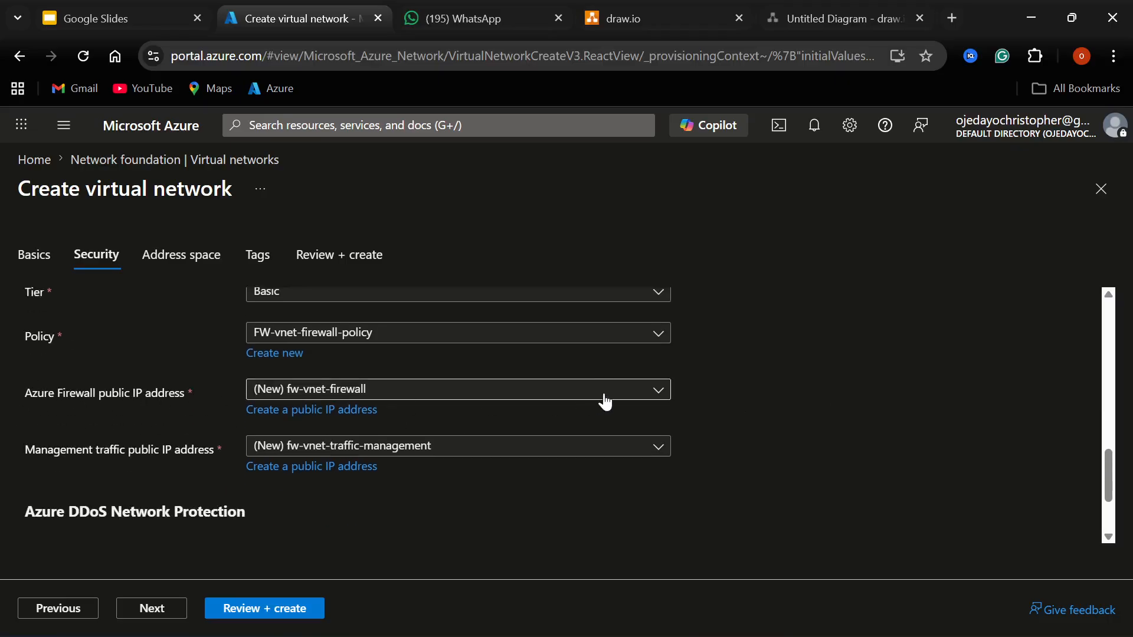
{"action": "left_click", "coordinate": [653, 394]}
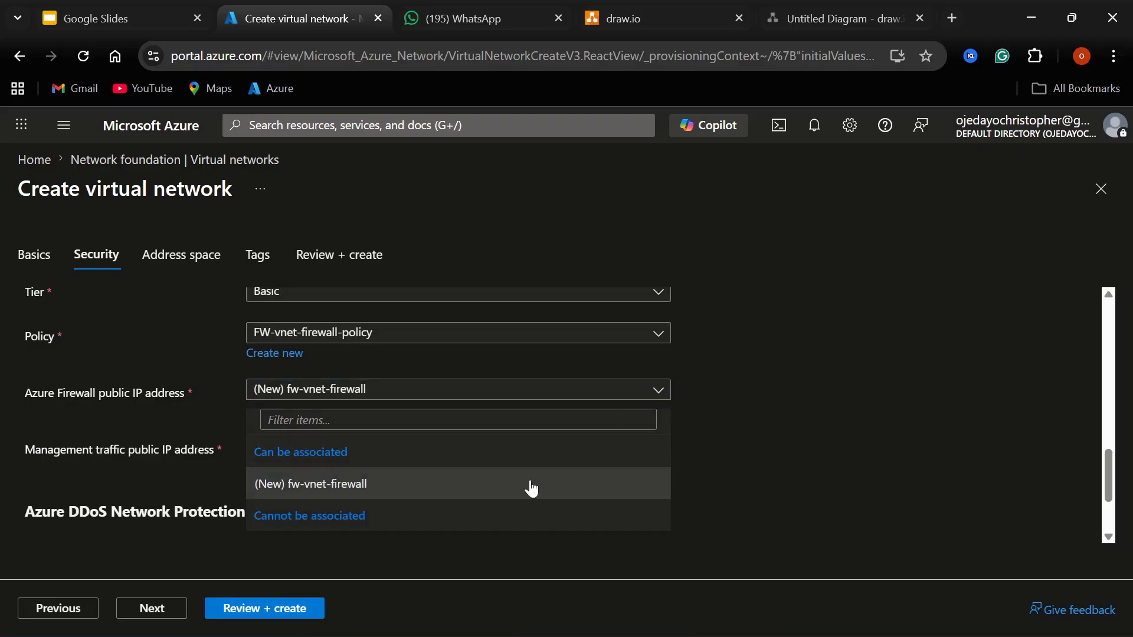
{"action": "left_click", "coordinate": [397, 492]}
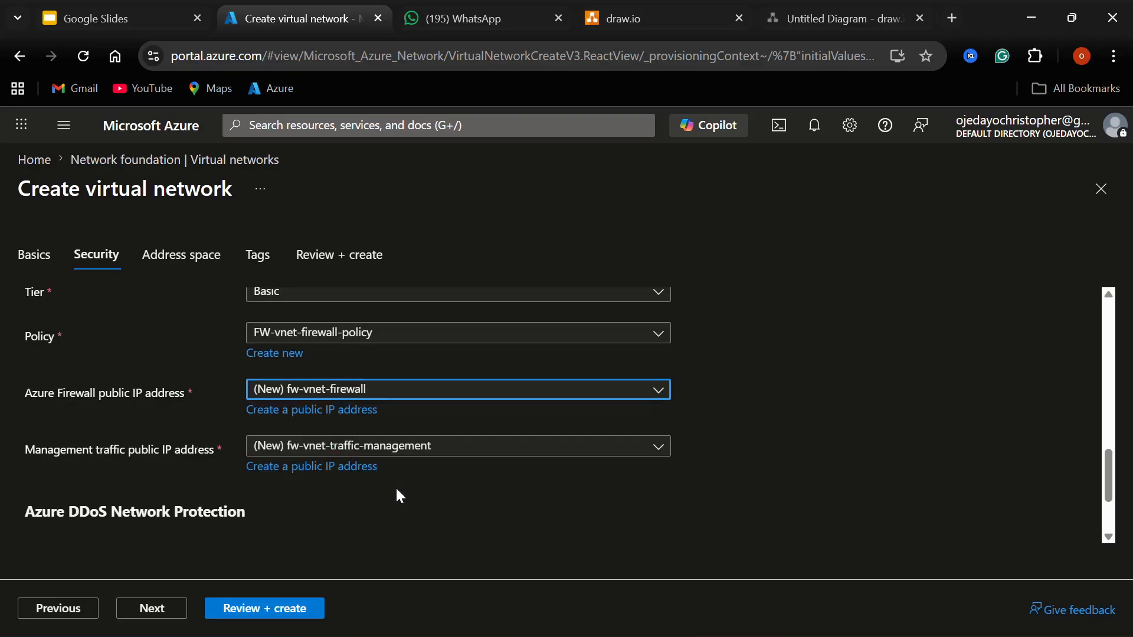
{"action": "left_click", "coordinate": [344, 415]}
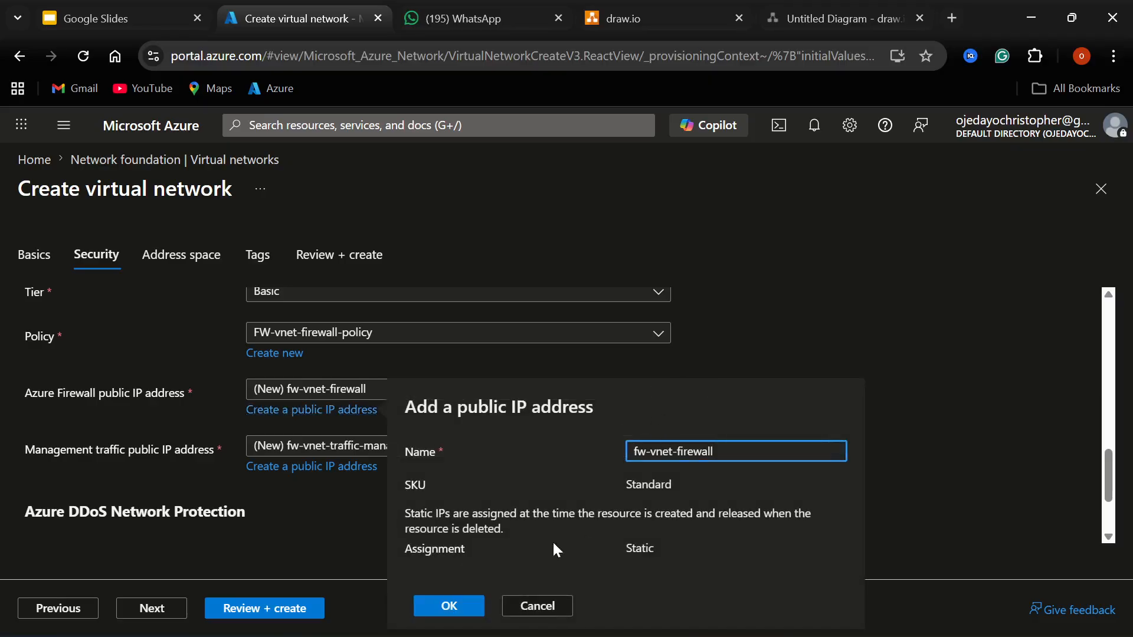
{"action": "left_click", "coordinate": [458, 606]}
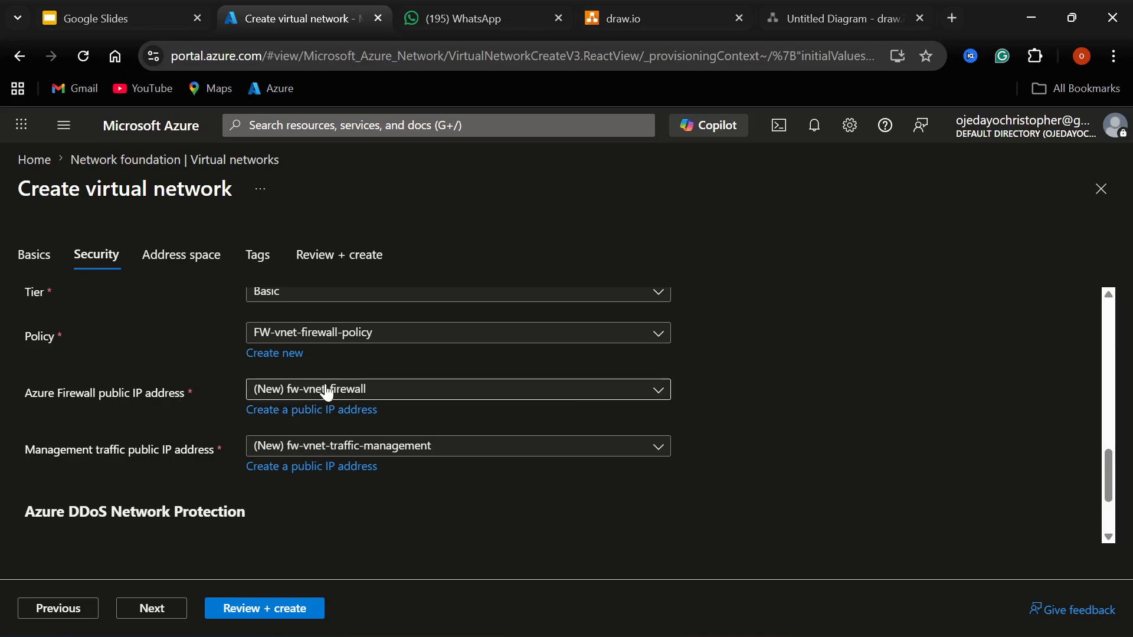
Review the management IP and DDoS settings, and examine the subnets and their IP ranges in the virtual network's address space.
{"action": "scroll", "coordinate": [922, 429], "scroll_direction": "down", "scroll_amount": 2}
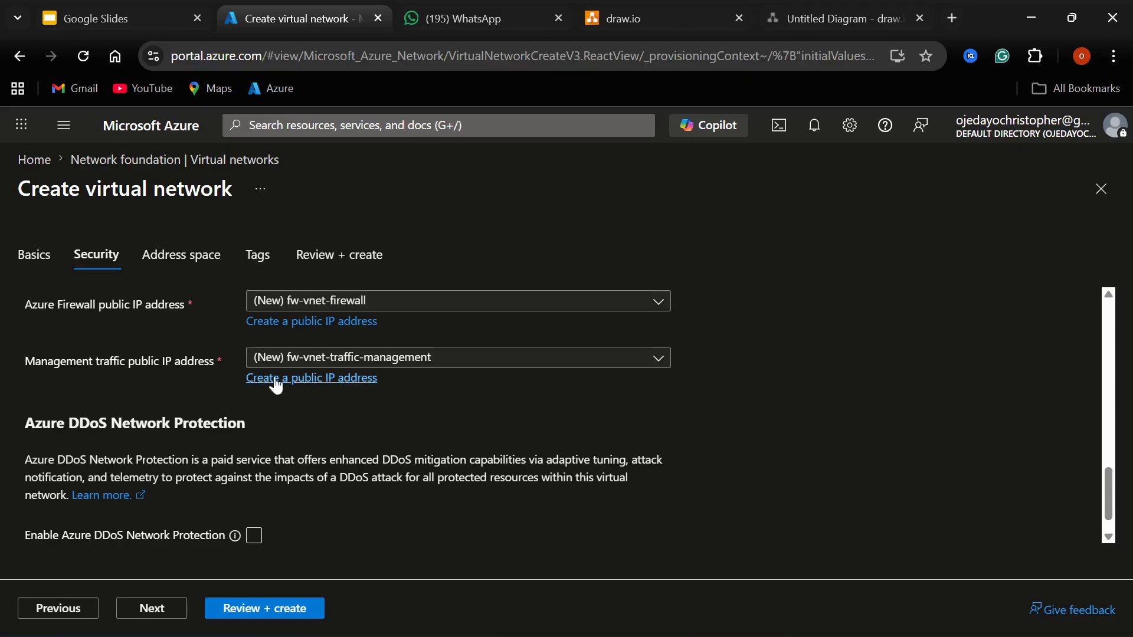
{"action": "scroll", "coordinate": [899, 393], "scroll_direction": "down", "scroll_amount": 1}
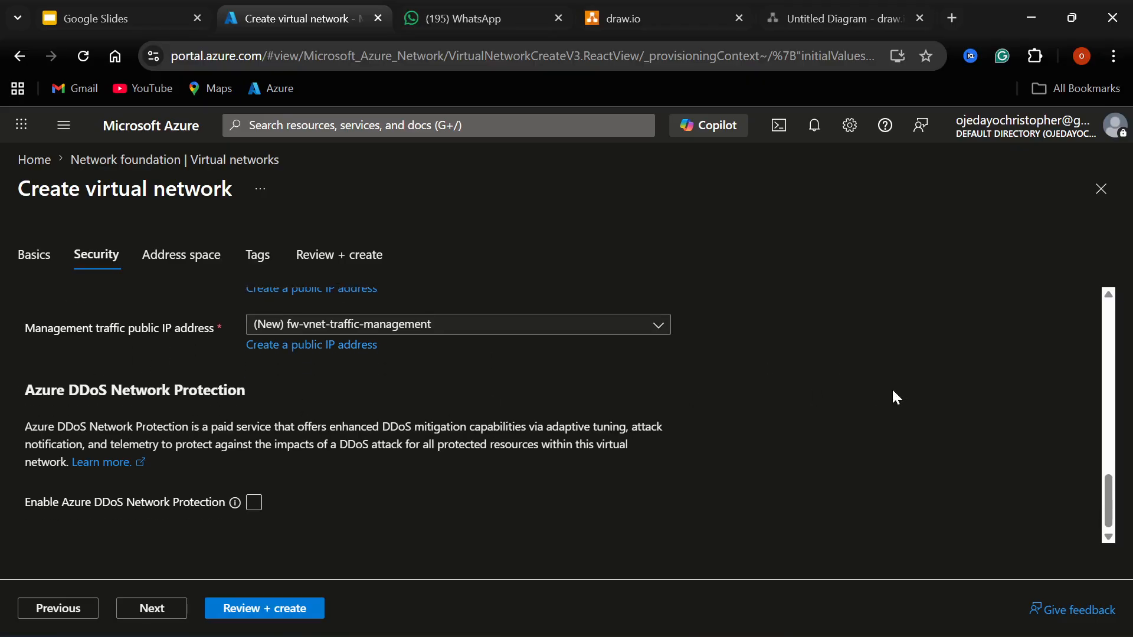
{"action": "left_click", "coordinate": [164, 613]}
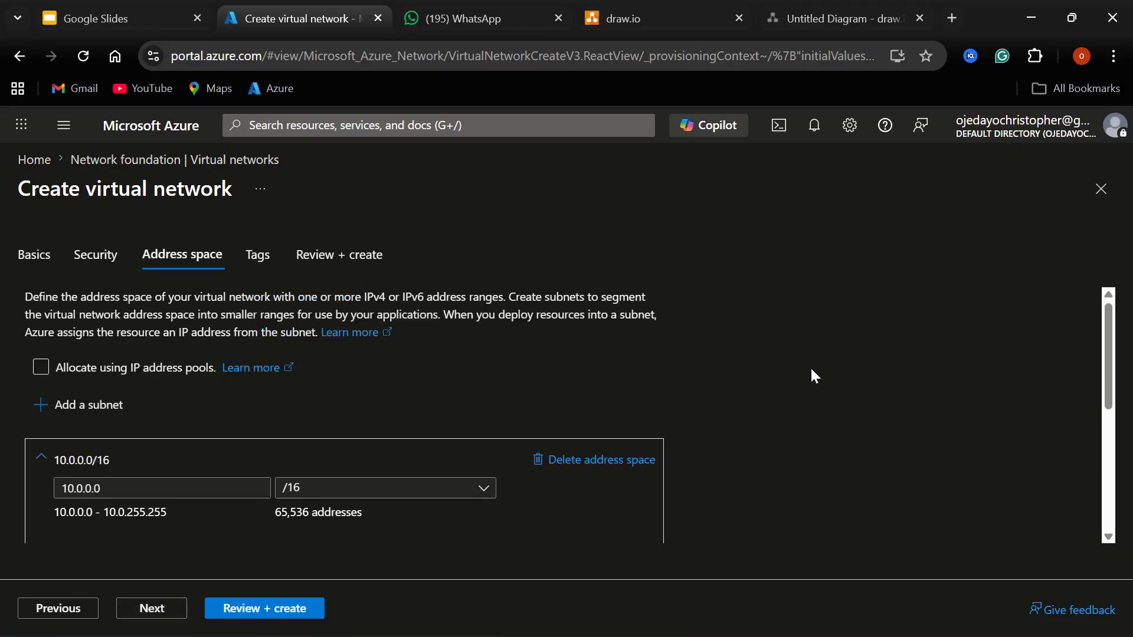
{"action": "scroll", "coordinate": [812, 371], "scroll_direction": "down", "scroll_amount": 1}
{"action": "scroll", "coordinate": [809, 370], "scroll_direction": "down", "scroll_amount": 3}
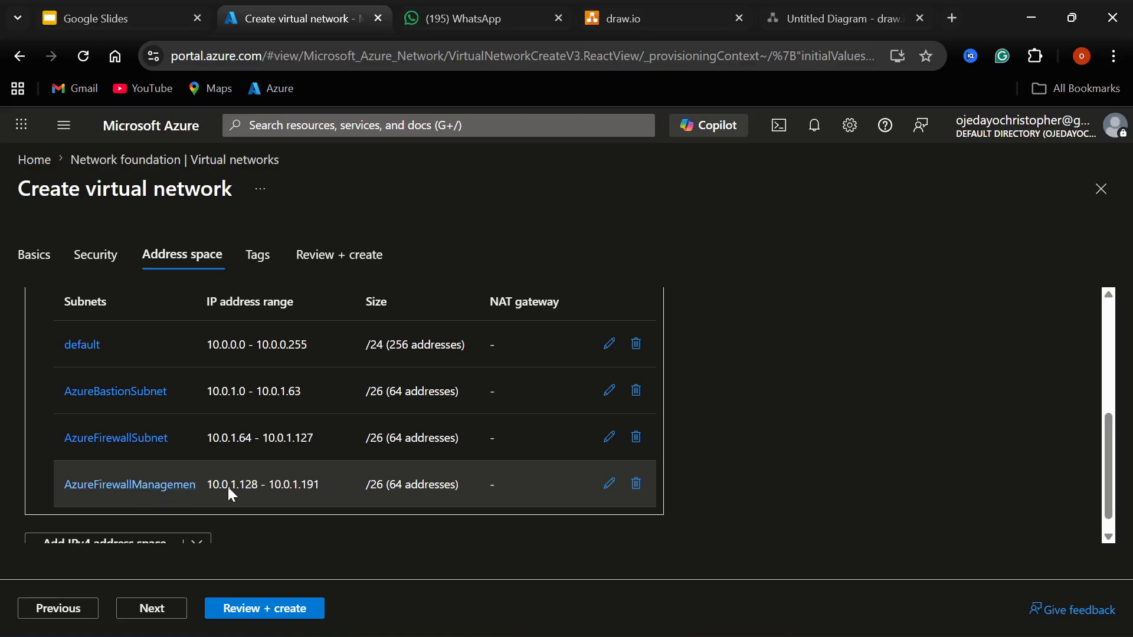
{"action": "scroll", "coordinate": [257, 477], "scroll_direction": "up", "scroll_amount": 2}
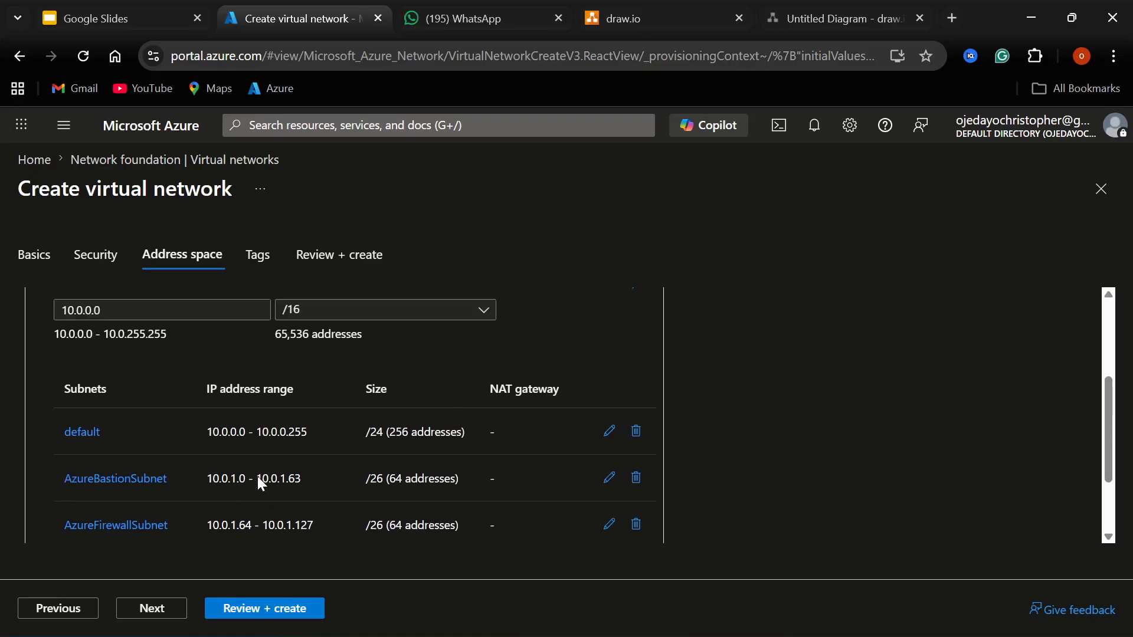
{"action": "scroll", "coordinate": [260, 483], "scroll_direction": "down", "scroll_amount": 2}
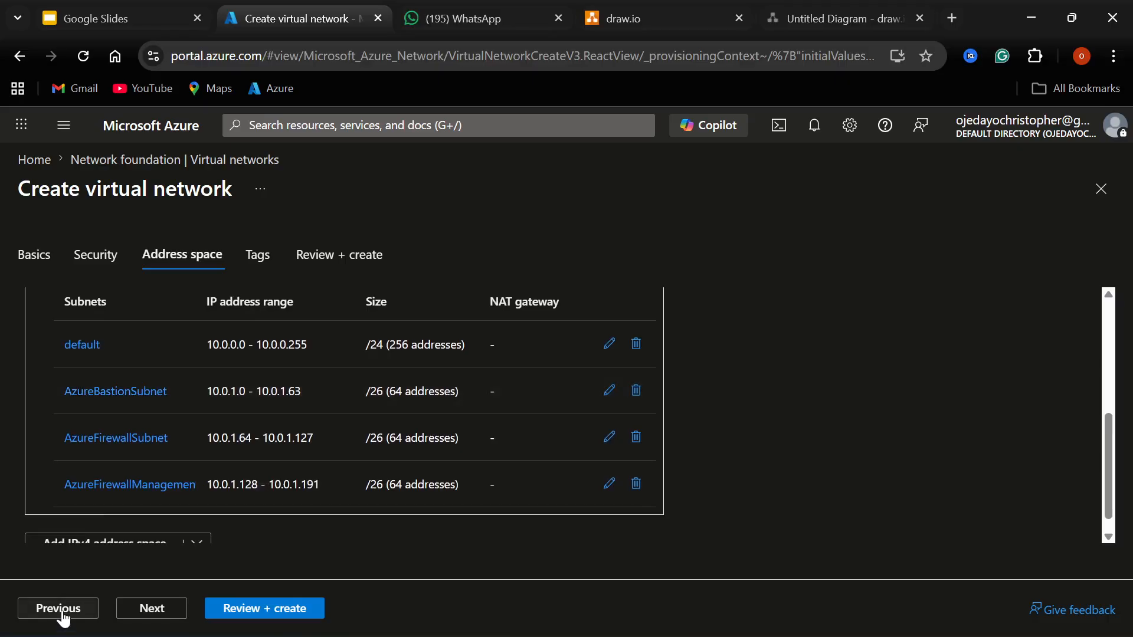
Recheck the firewall tier options in the security settings, keeping Basic, and go back to the address space's subnet list.
{"action": "left_click", "coordinate": [30, 612]}
{"action": "scroll", "coordinate": [534, 529], "scroll_direction": "down", "scroll_amount": 5}
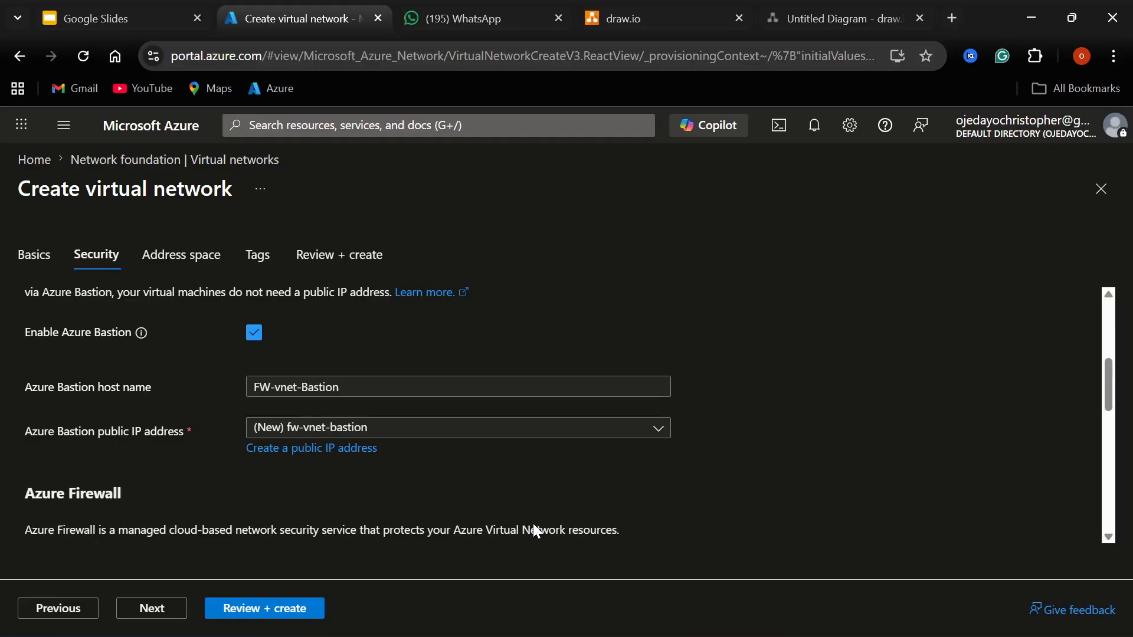
{"action": "scroll", "coordinate": [535, 530], "scroll_direction": "down", "scroll_amount": 6}
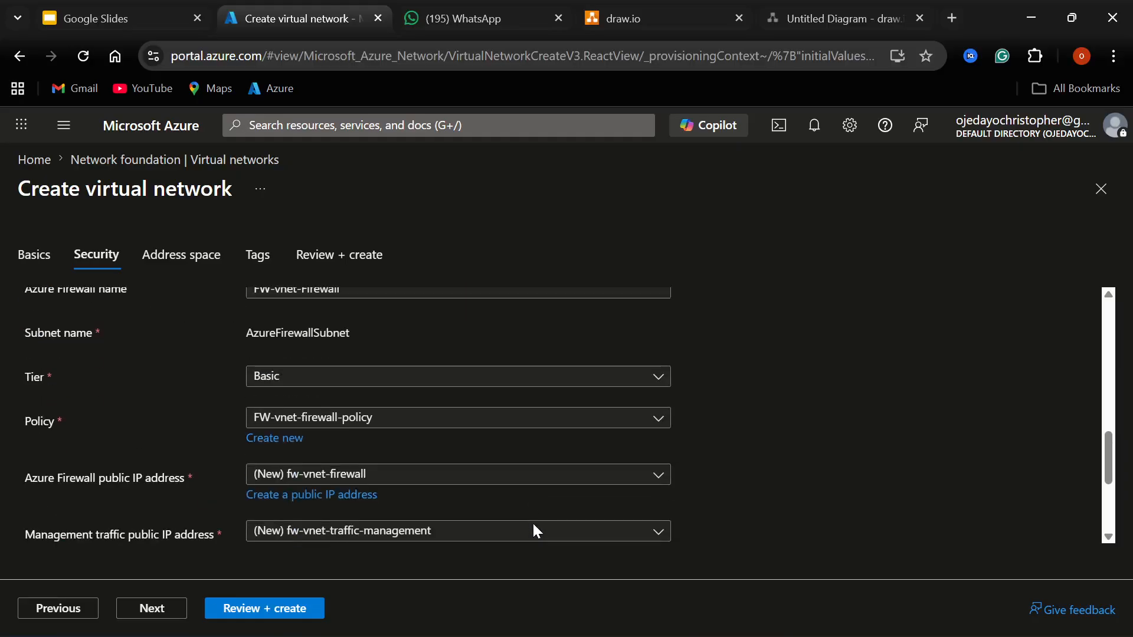
{"action": "left_click", "coordinate": [510, 381]}
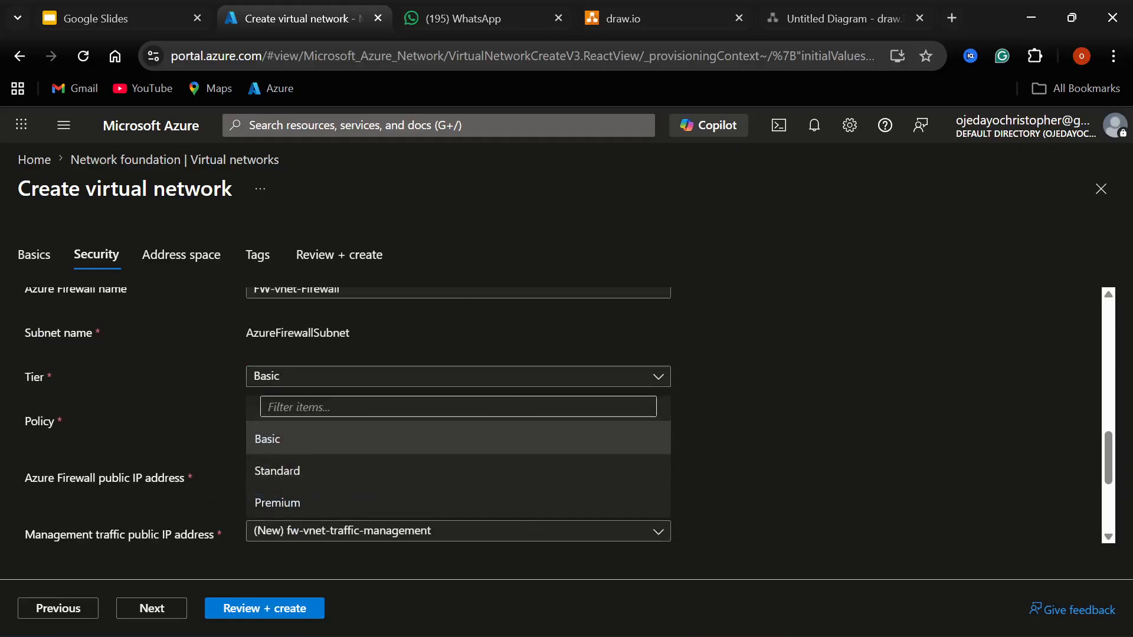
{"action": "left_click", "coordinate": [810, 362]}
{"action": "left_click", "coordinate": [152, 608]}
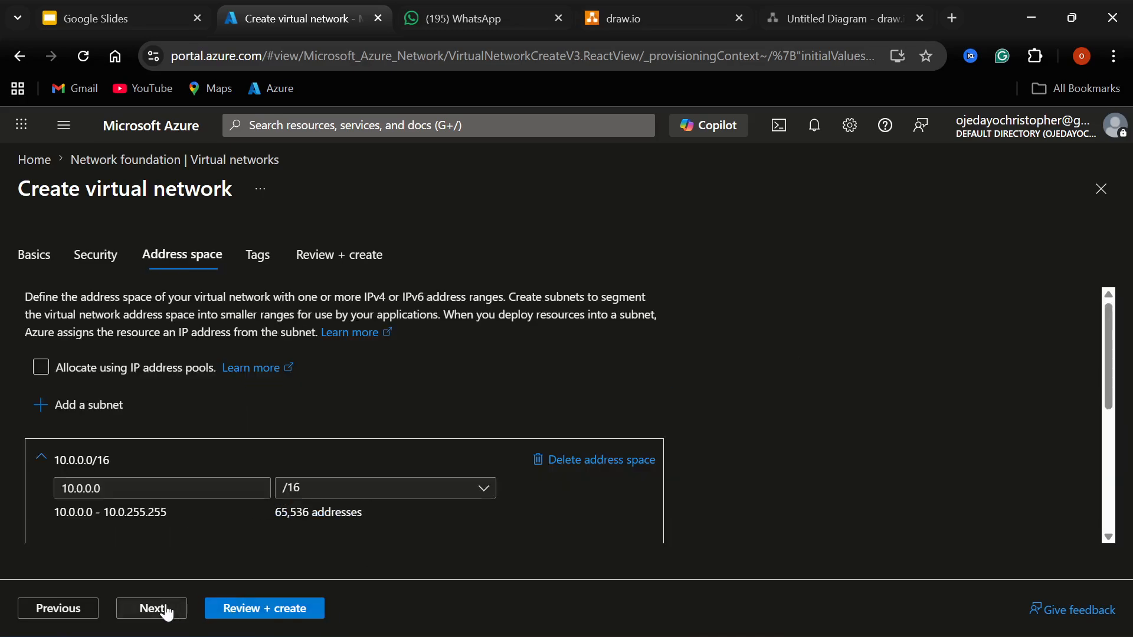
{"action": "scroll", "coordinate": [363, 481], "scroll_direction": "down", "scroll_amount": 3}
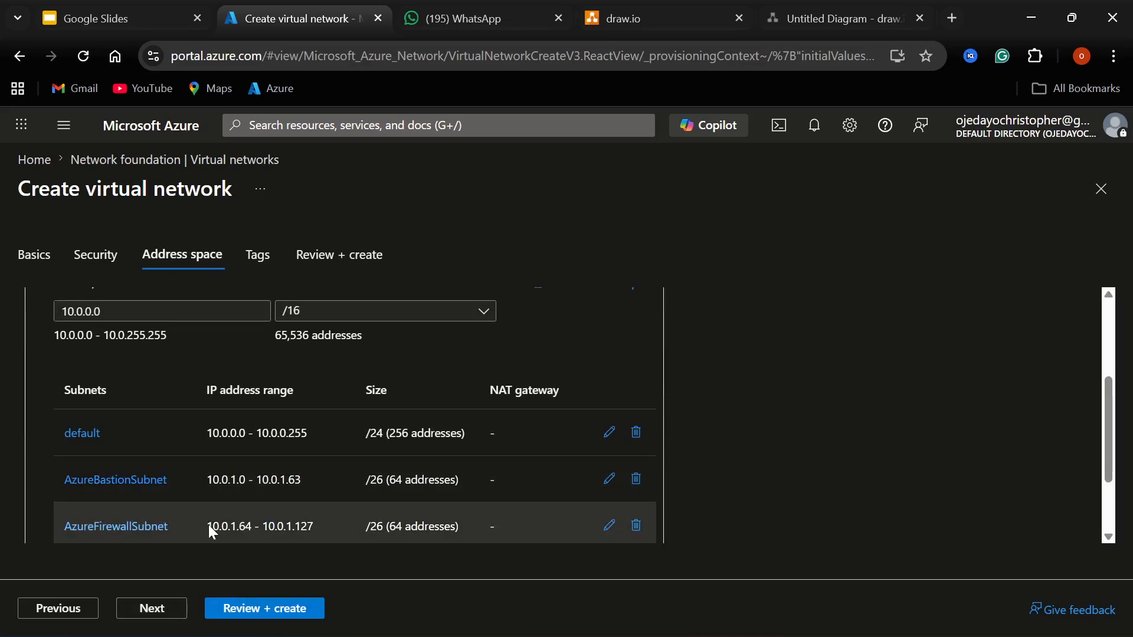
{"action": "scroll", "coordinate": [208, 525], "scroll_direction": "down", "scroll_amount": 2}
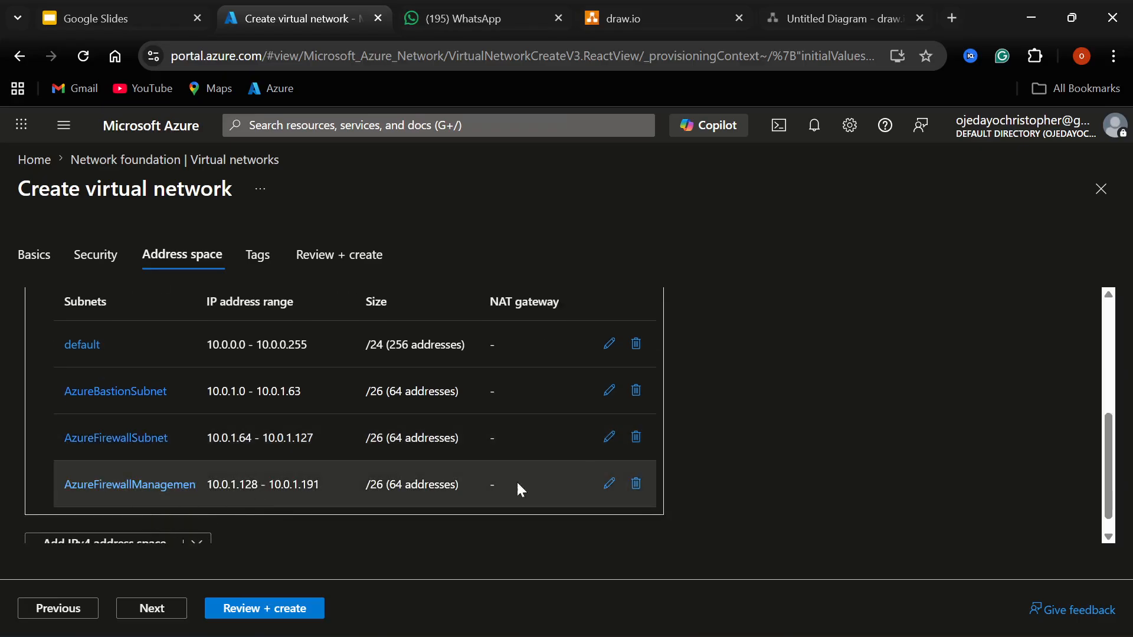
Open the default subnet for editing and rename it to fw-subnet.
{"action": "scroll", "coordinate": [898, 481], "scroll_direction": "up", "scroll_amount": 2}
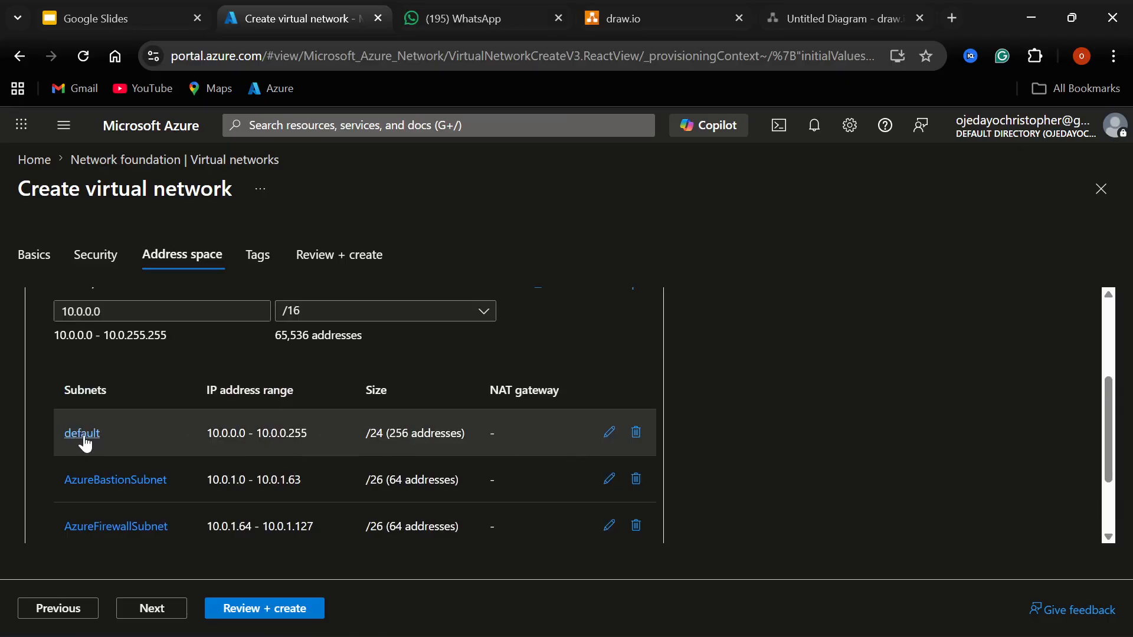
{"action": "left_click", "coordinate": [609, 434]}
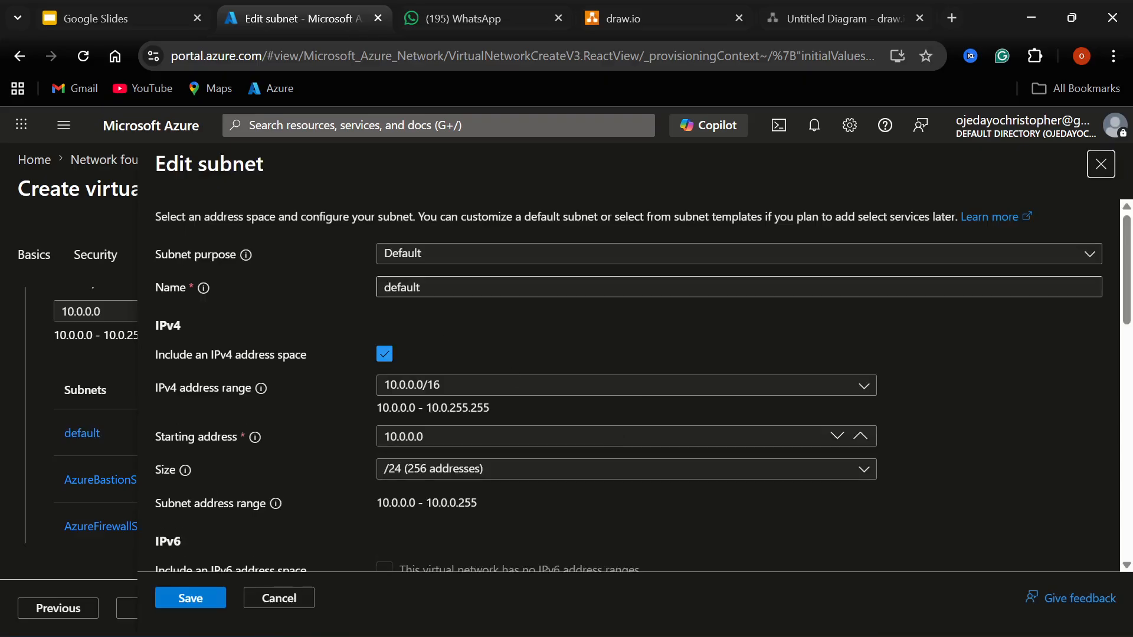
{"action": "left_click_drag", "start_coordinate": [423, 288], "coordinate": [367, 294]}
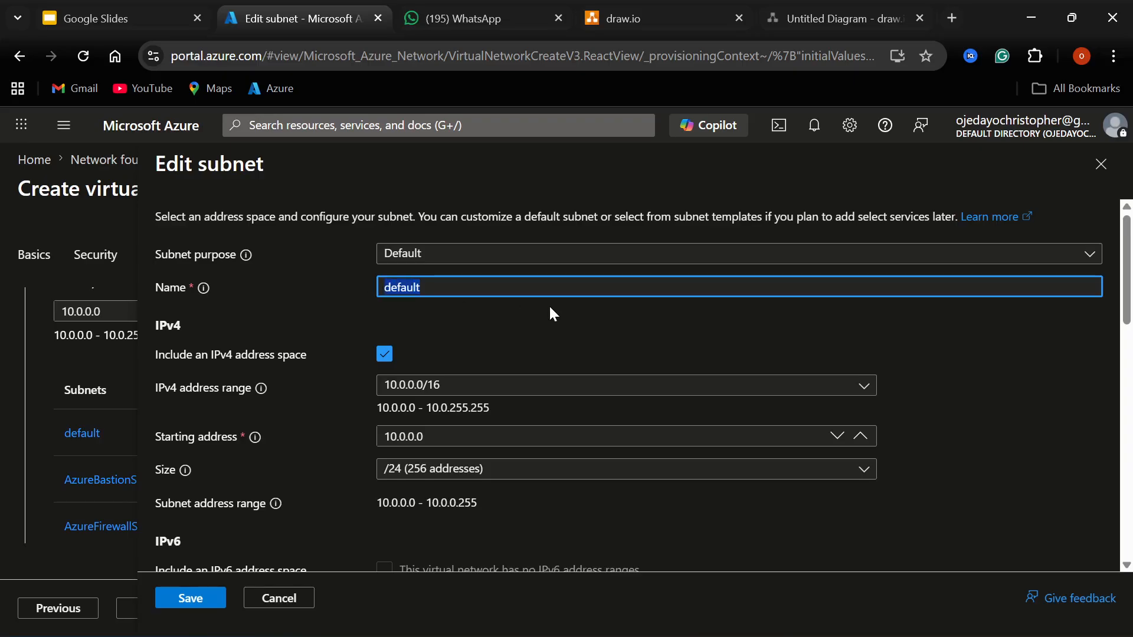
{"action": "type", "text": "fw-subnet"}
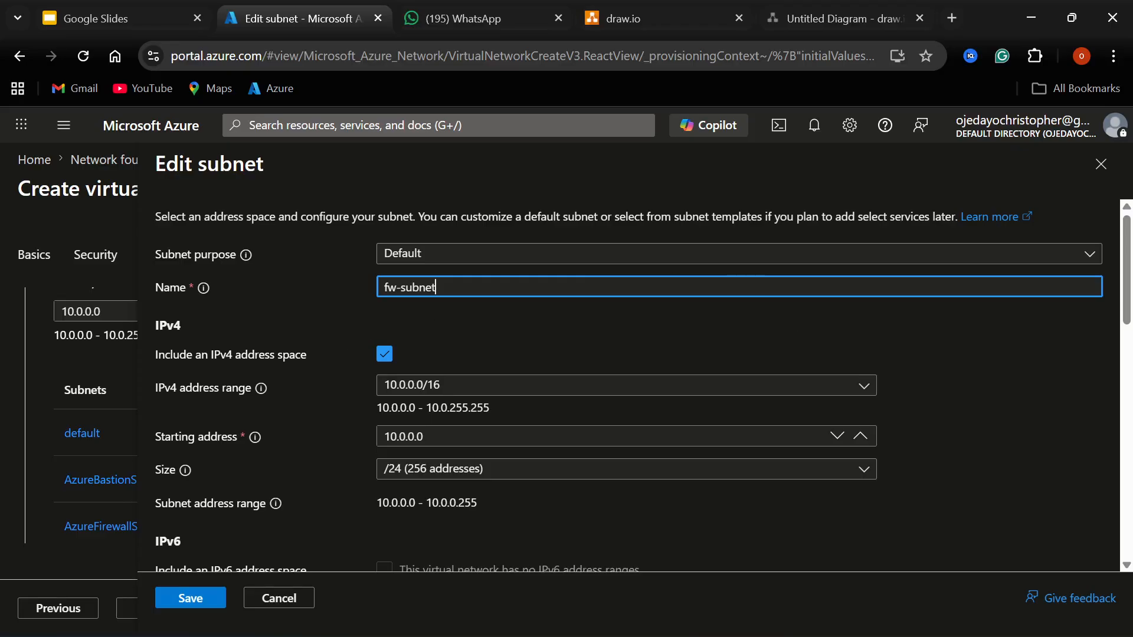
Start a new NAT gateway for the subnet, name it fw-nat, and check the available public IP addresses.
{"action": "scroll", "coordinate": [979, 352], "scroll_direction": "down", "scroll_amount": 6}
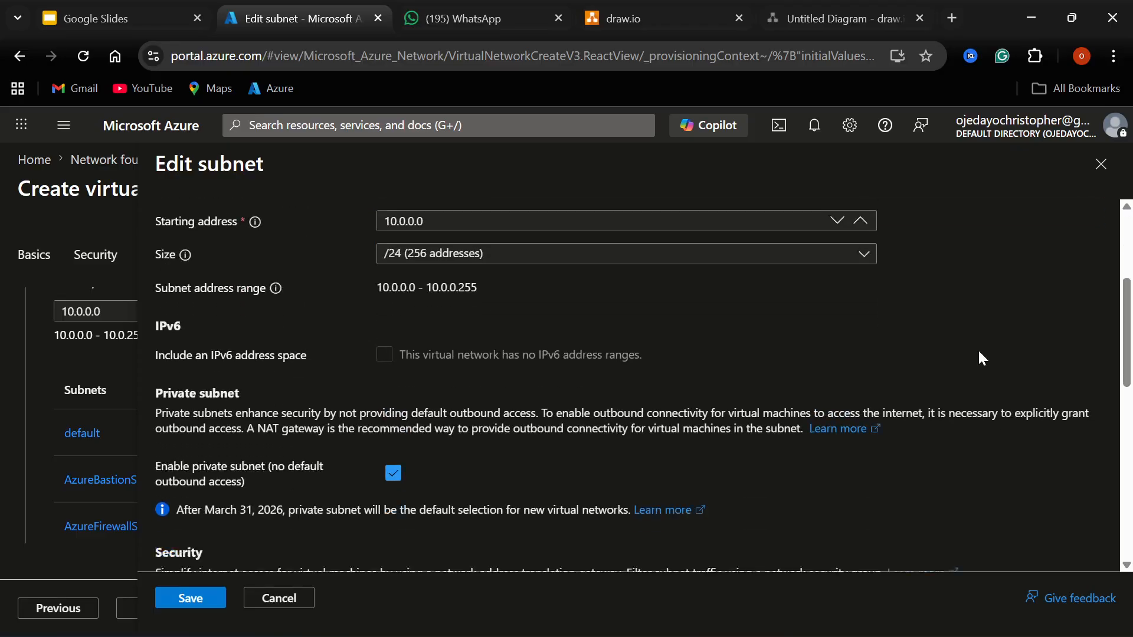
{"action": "scroll", "coordinate": [979, 357], "scroll_direction": "down", "scroll_amount": 2}
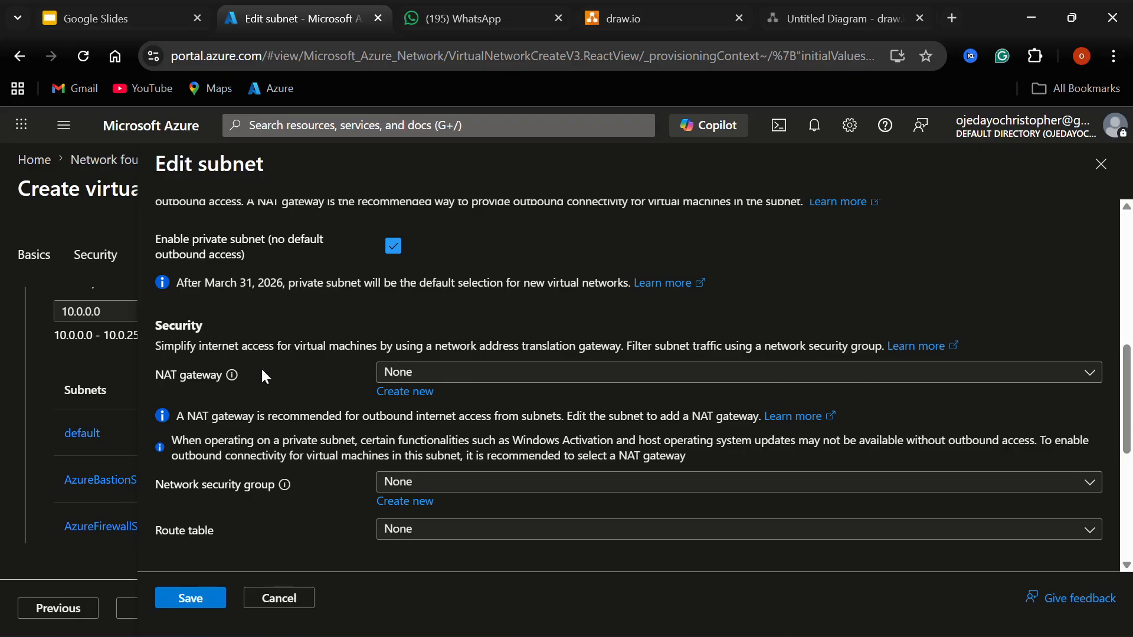
{"action": "left_click", "coordinate": [407, 393]}
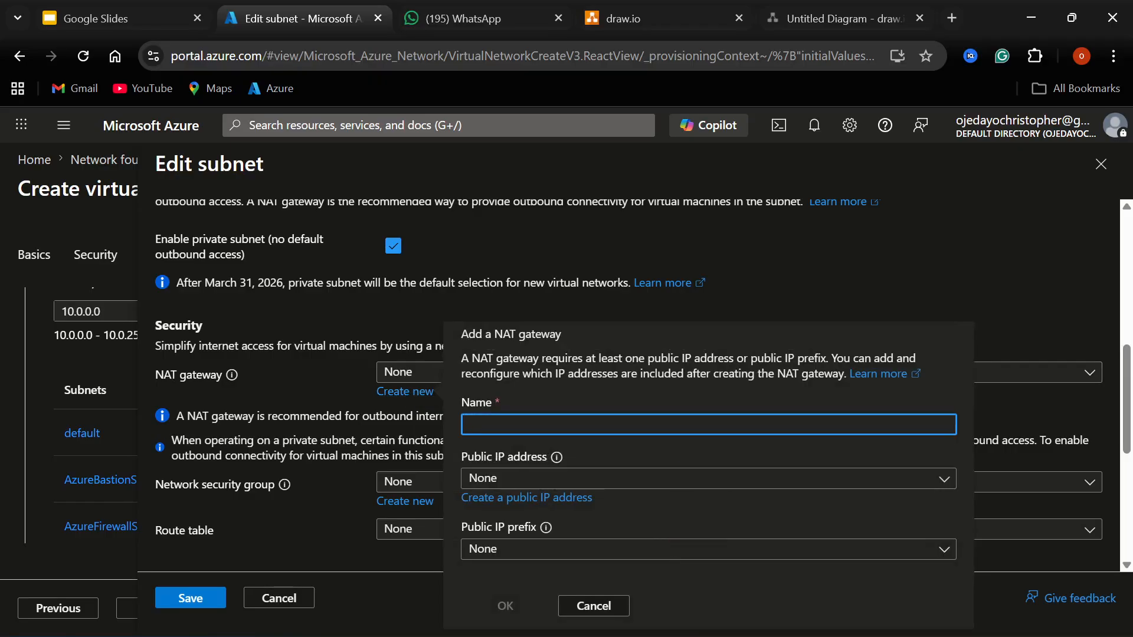
{"action": "type", "text": "fw-nat"}
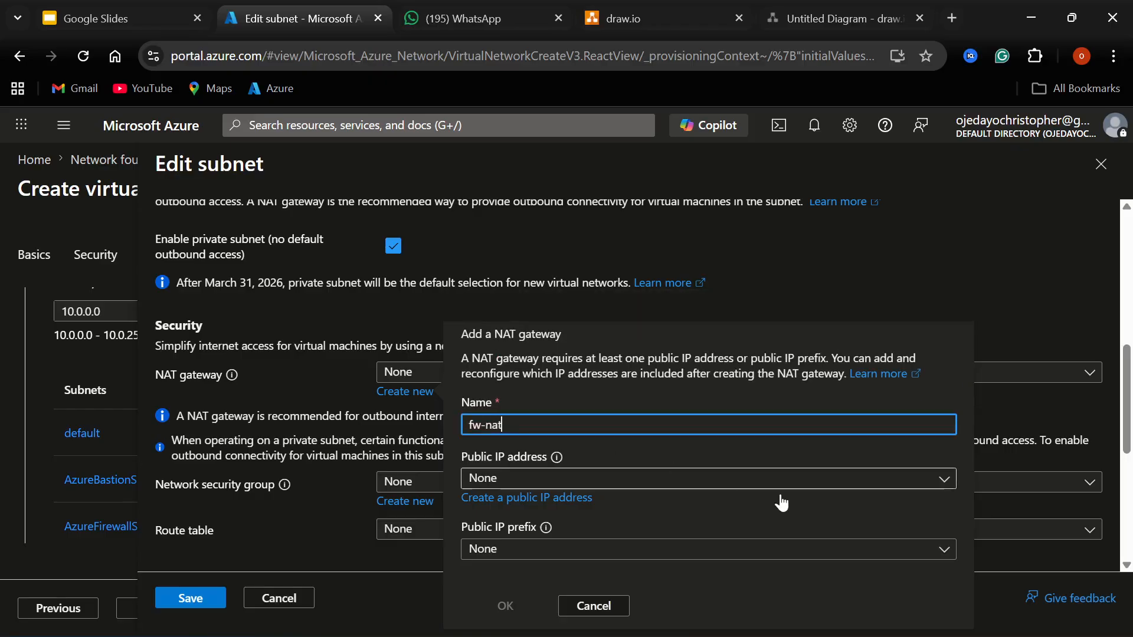
{"action": "left_click", "coordinate": [947, 481]}
{"action": "left_click", "coordinate": [944, 480]}
Give the NAT gateway a new public IP address named fwnat-ip, add the gateway to the subnet, and save the subnet.
{"action": "left_click", "coordinate": [566, 500]}
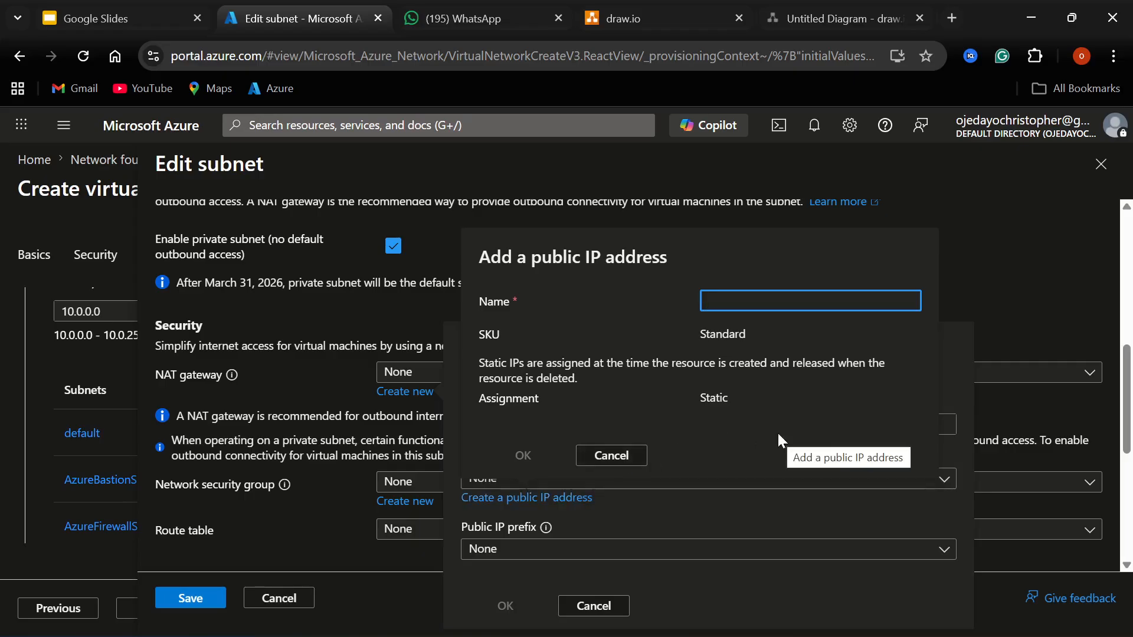
{"action": "type", "text": "w"}
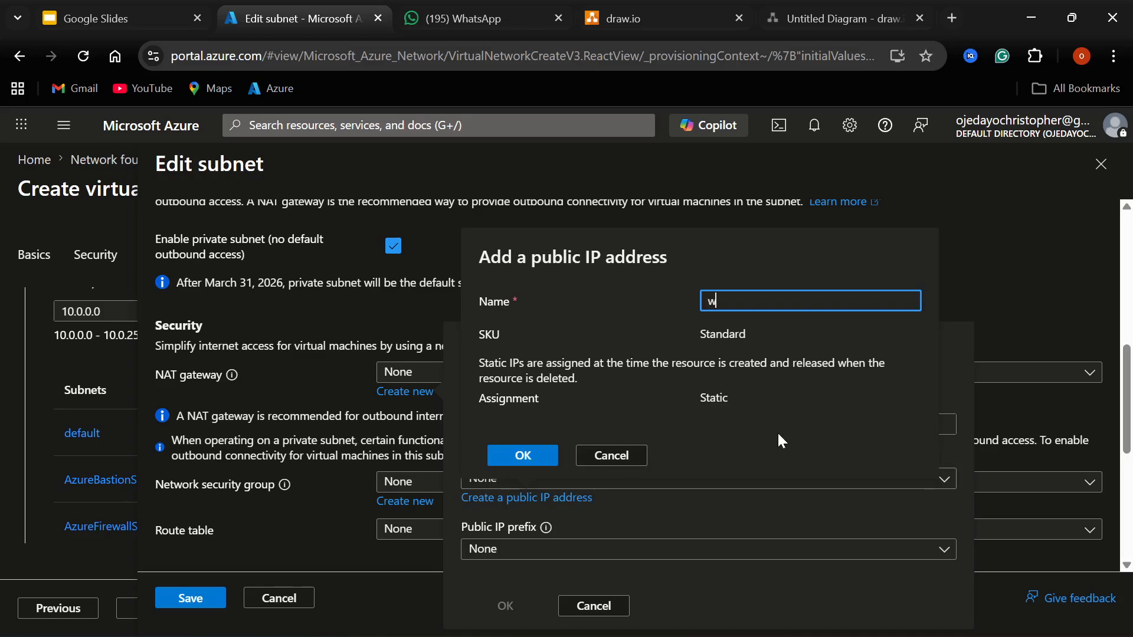
{"action": "key", "text": "BackSpace"}
{"action": "type", "text": "fwnat-ip"}
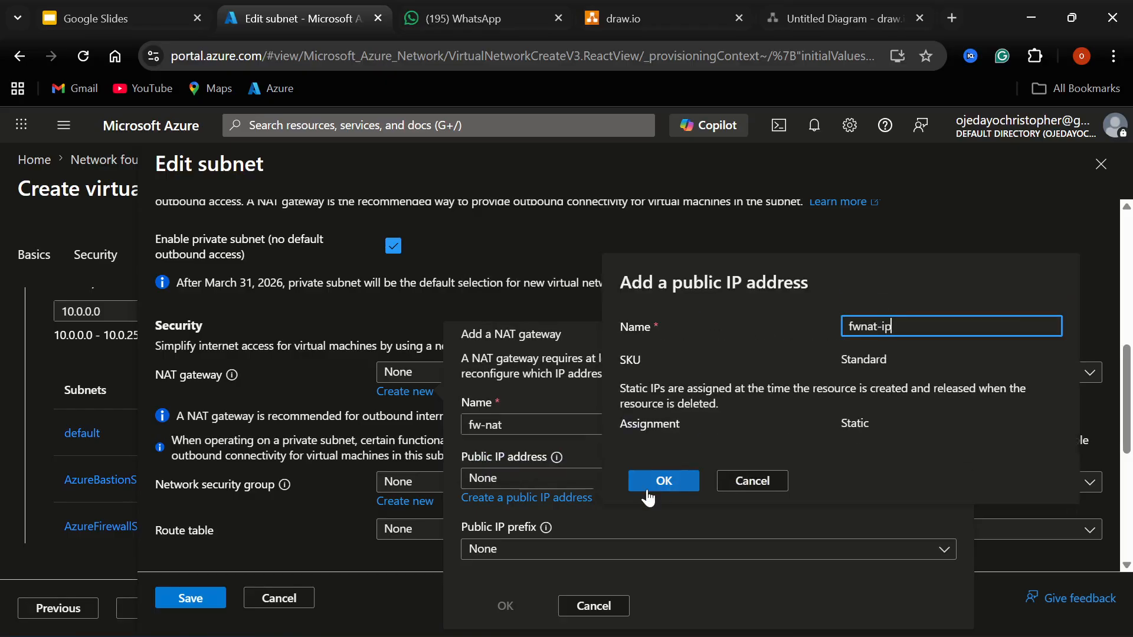
{"action": "left_click", "coordinate": [655, 482]}
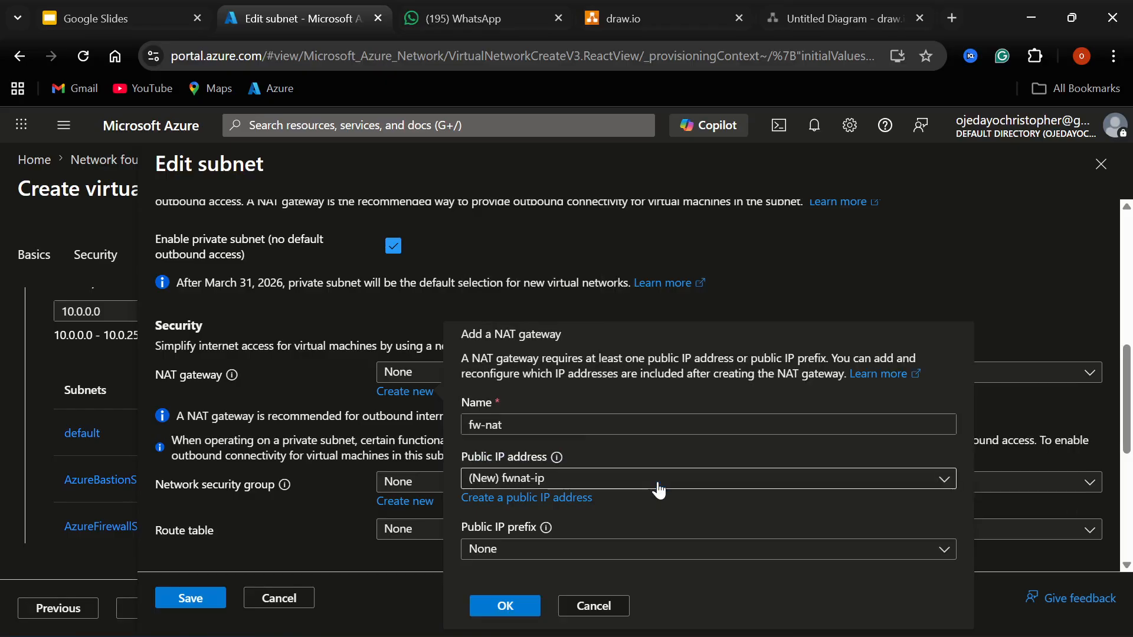
{"action": "left_click", "coordinate": [509, 606]}
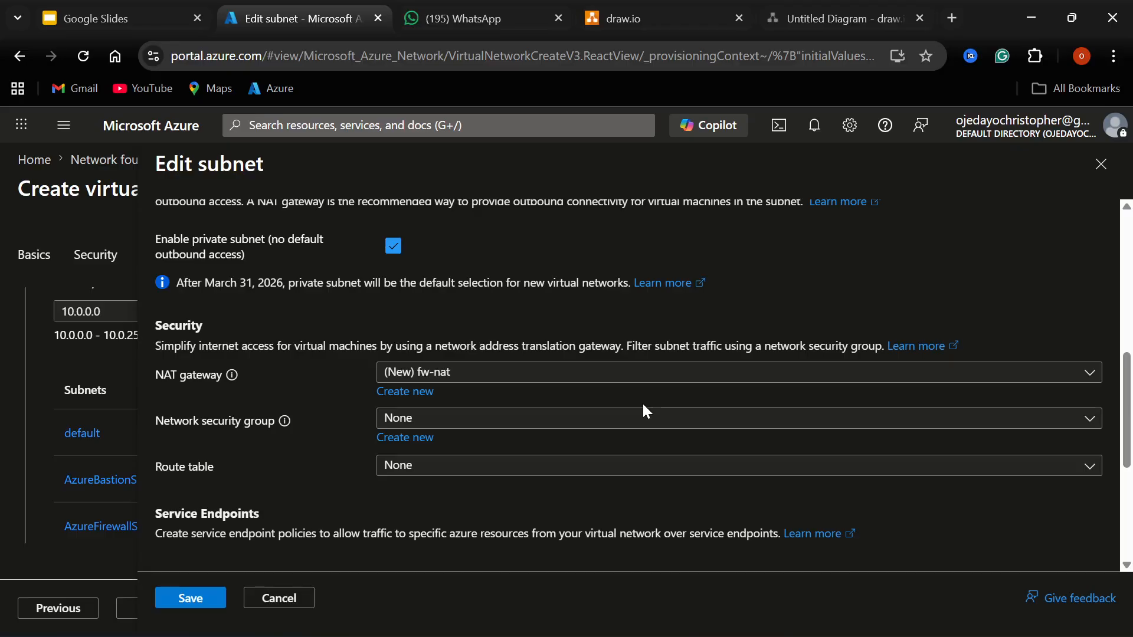
{"action": "scroll", "coordinate": [642, 407], "scroll_direction": "down", "scroll_amount": 3}
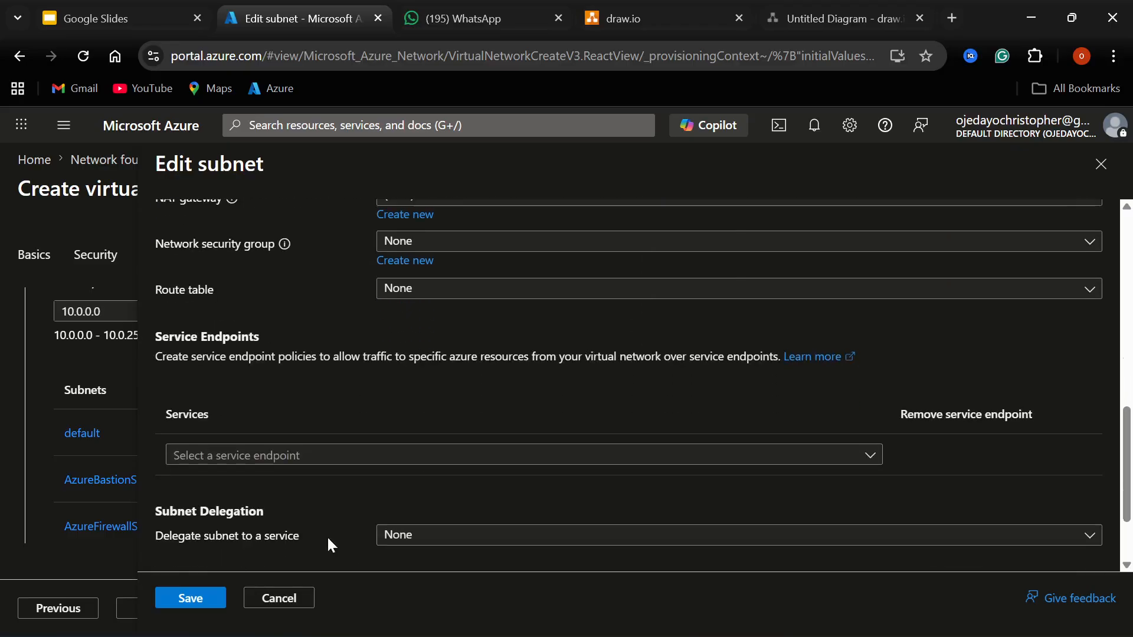
{"action": "left_click", "coordinate": [190, 599]}
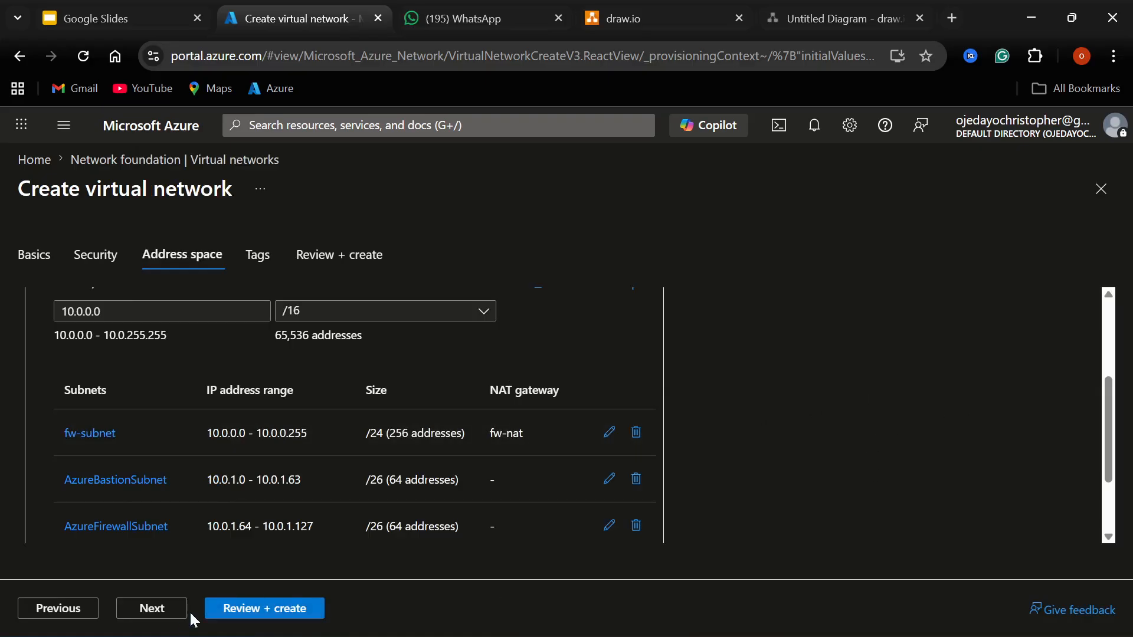
Leave the tags empty, validate the virtual network's configuration, and create the virtual network.
{"action": "left_click", "coordinate": [171, 613]}
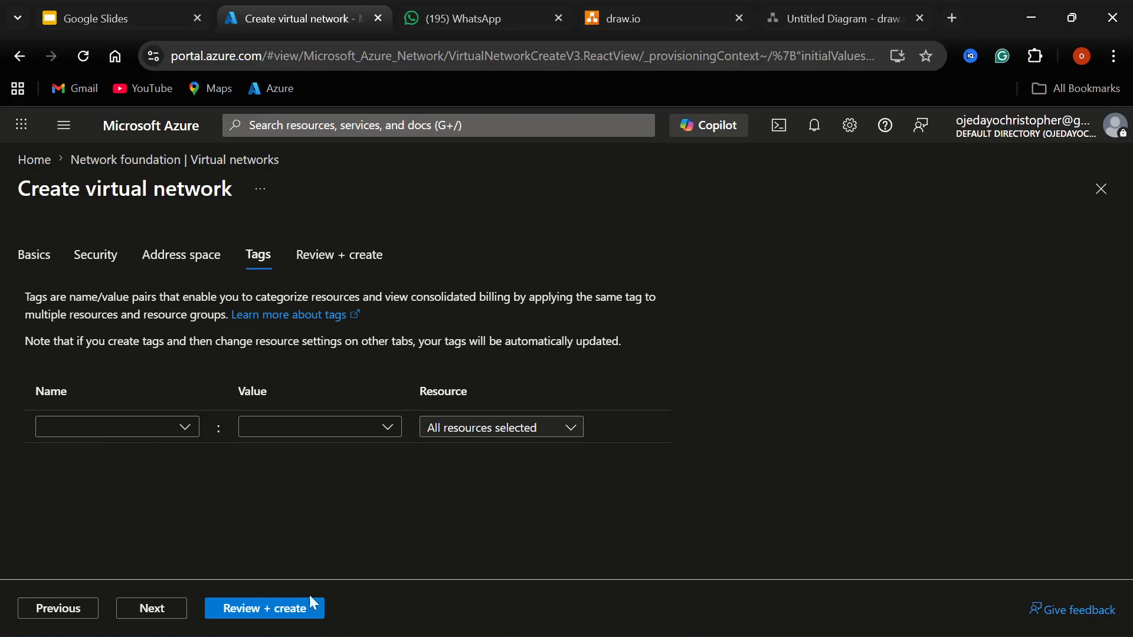
{"action": "left_click", "coordinate": [275, 612]}
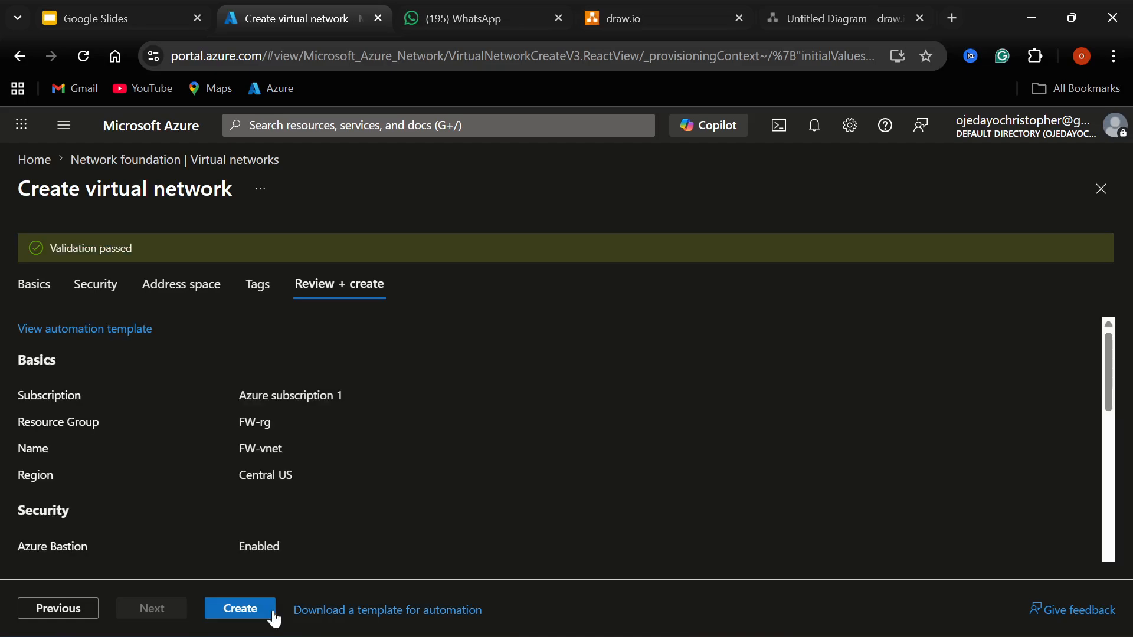
{"action": "left_click", "coordinate": [272, 614]}
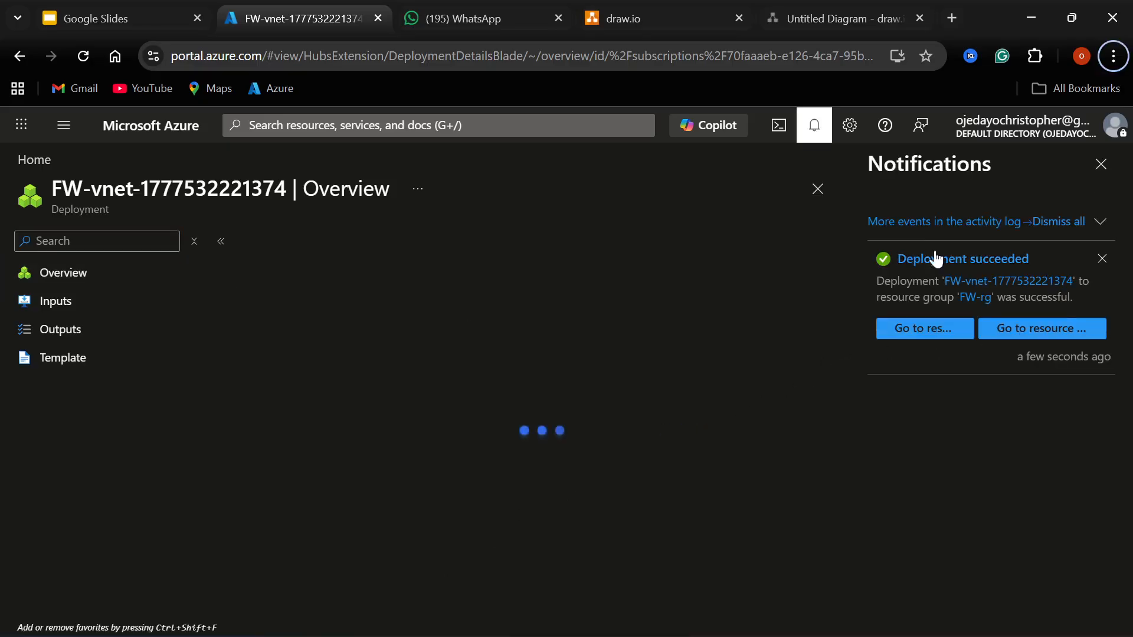
Go to the deployed FW-vnet resource, open its subnet list, and close the notifications.
{"action": "left_click", "coordinate": [908, 335]}
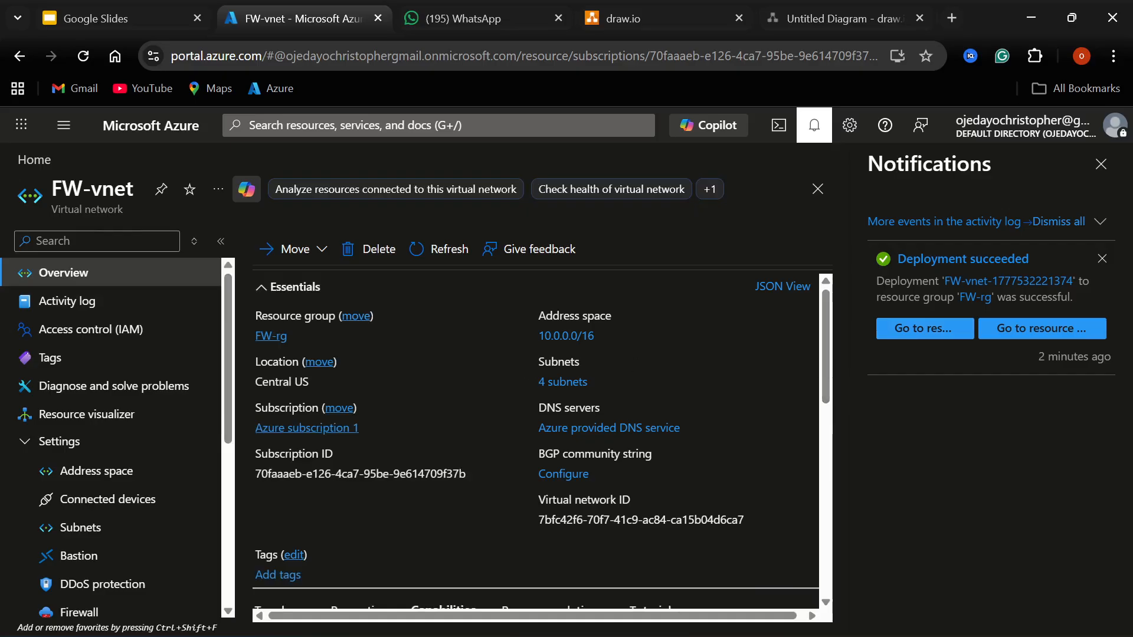
{"action": "left_click", "coordinate": [566, 384]}
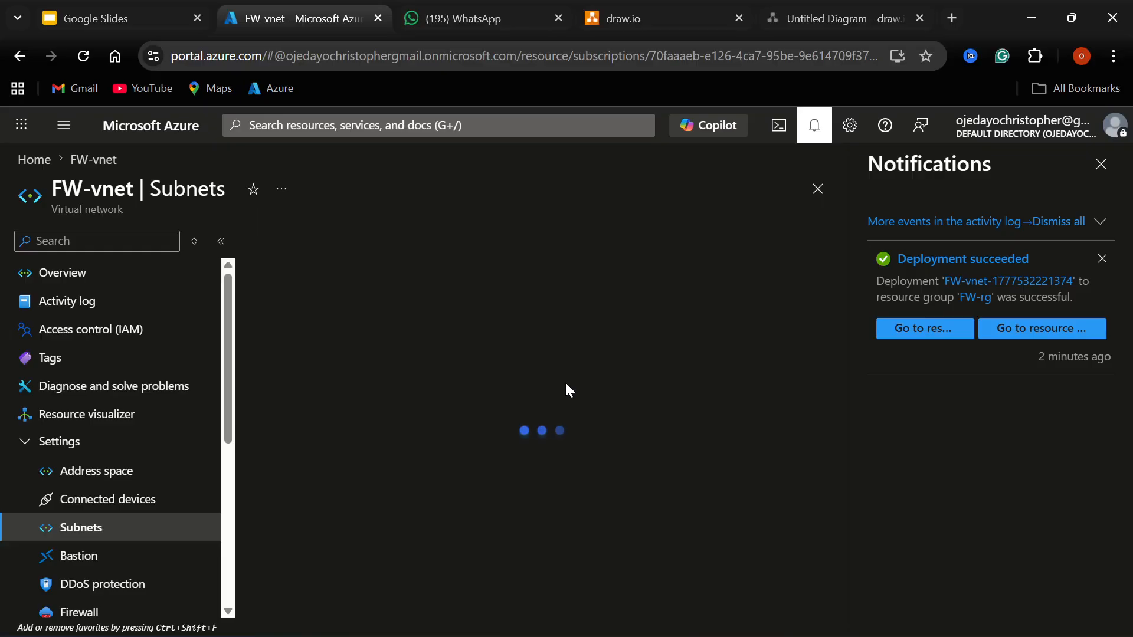
{"action": "left_click", "coordinate": [1101, 168]}
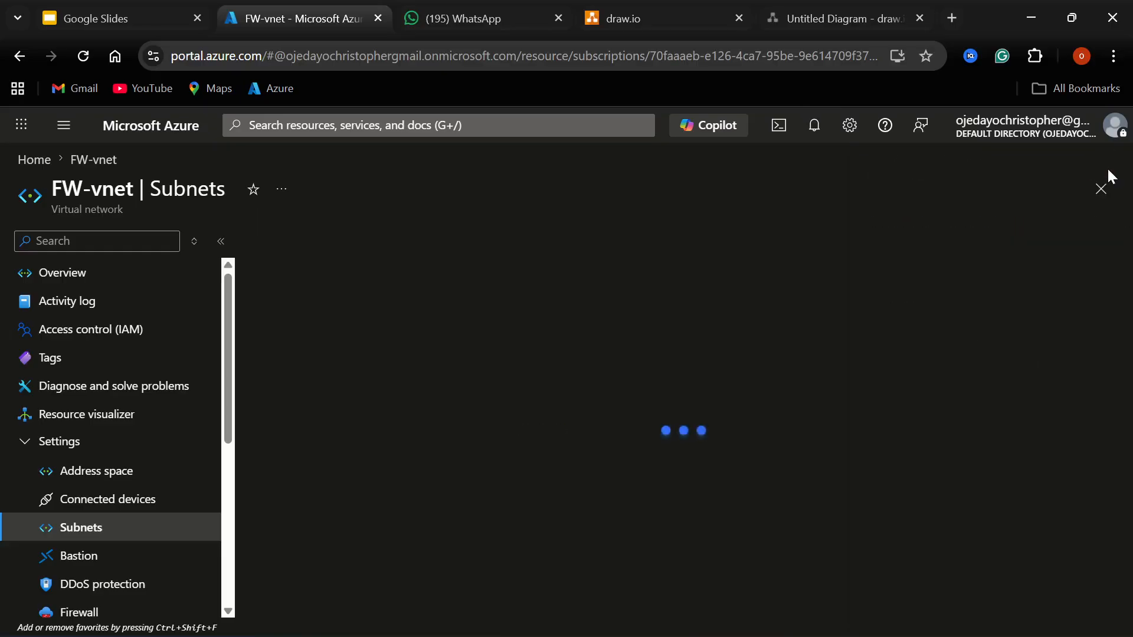
Switch to the draw.io architecture diagram to review the planned components, and return to the Azure portal.
{"action": "left_click", "coordinate": [826, 17]}
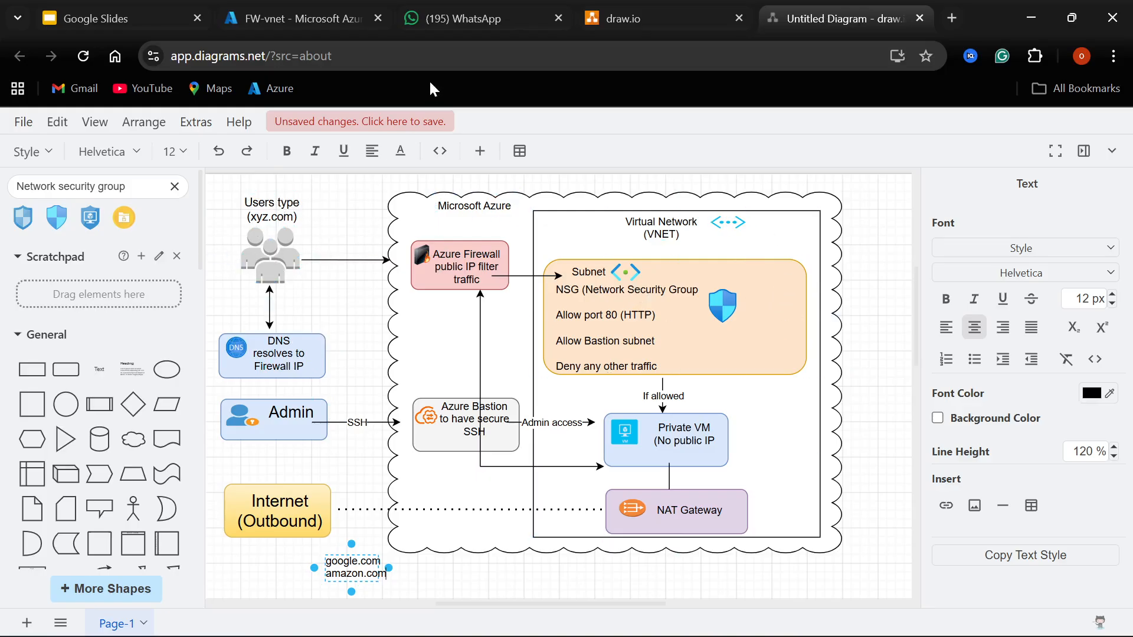
{"action": "left_click", "coordinate": [281, 16]}
{"action": "left_click", "coordinate": [799, 16]}
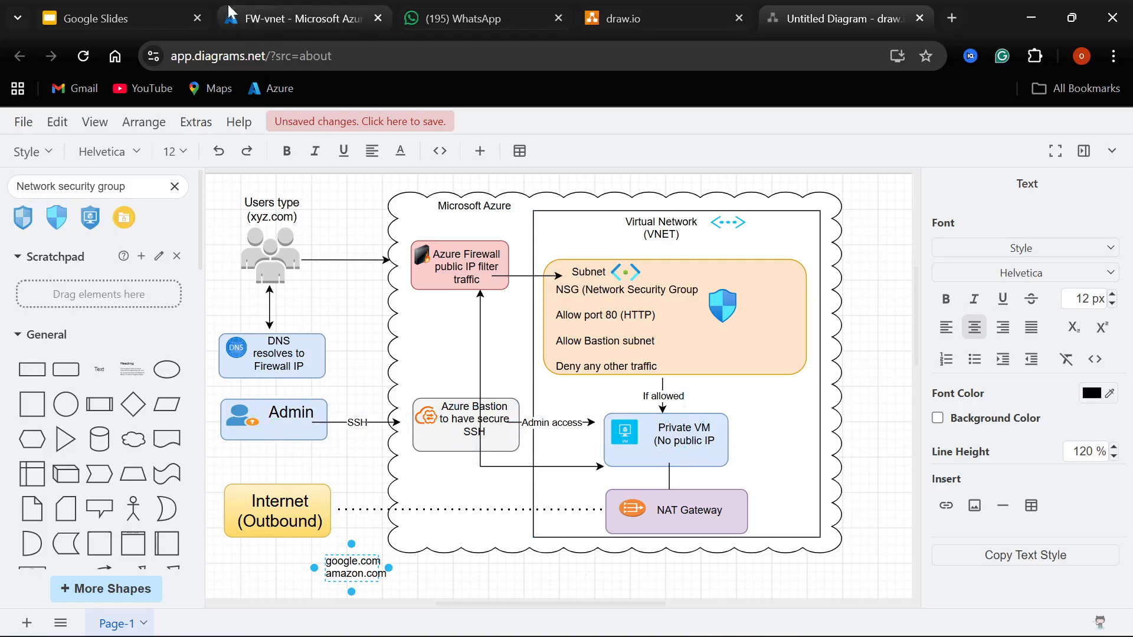
{"action": "left_click", "coordinate": [273, 13]}
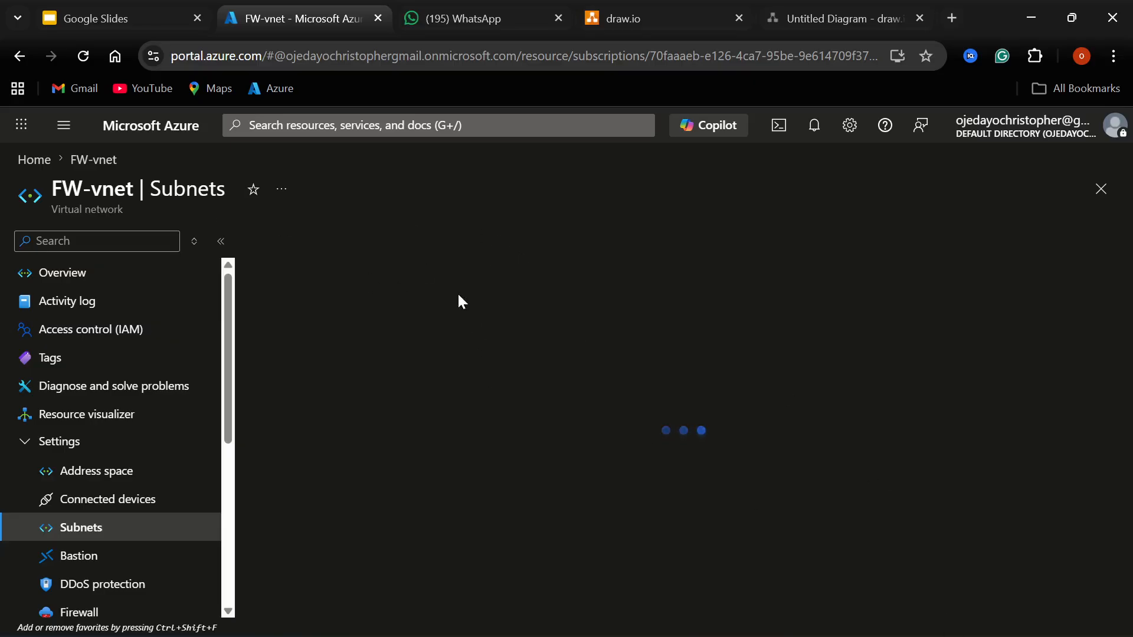
Search the portal for virtual machine, open the Virtual machines service, and start creating a new virtual machine.
{"action": "left_click", "coordinate": [378, 126]}
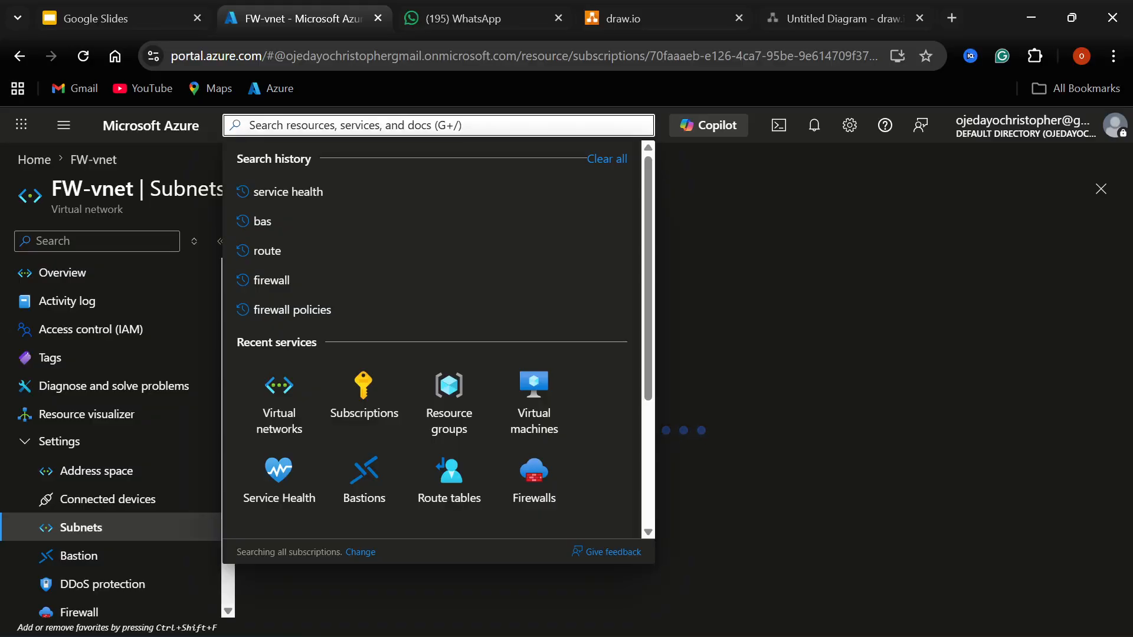
{"action": "type", "text": "virtu"}
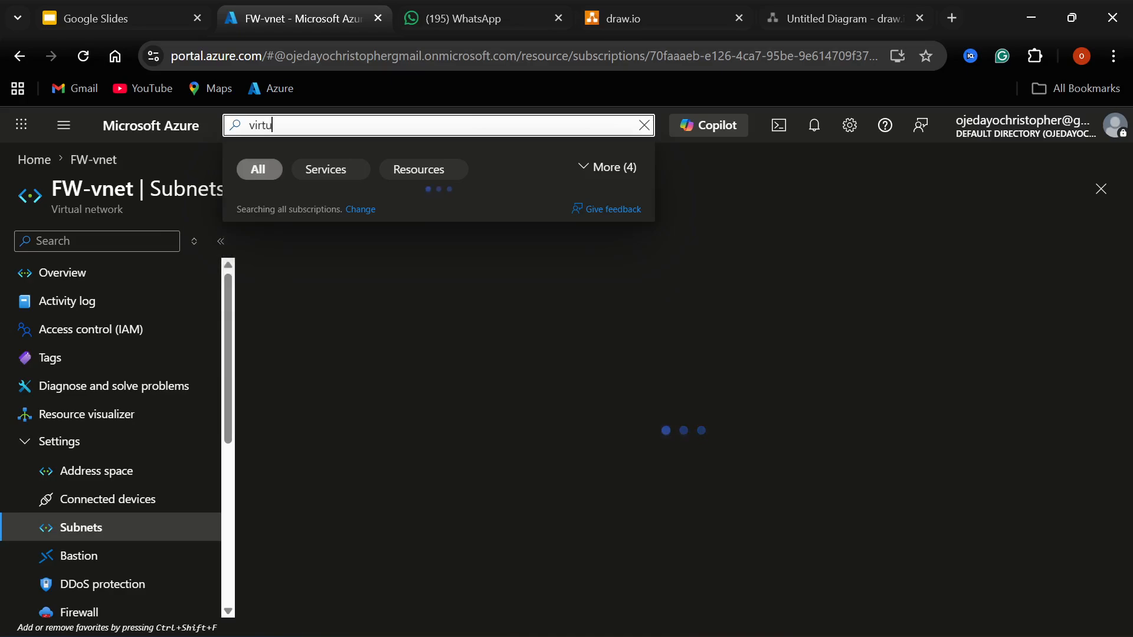
{"action": "type", "text": "al machine"}
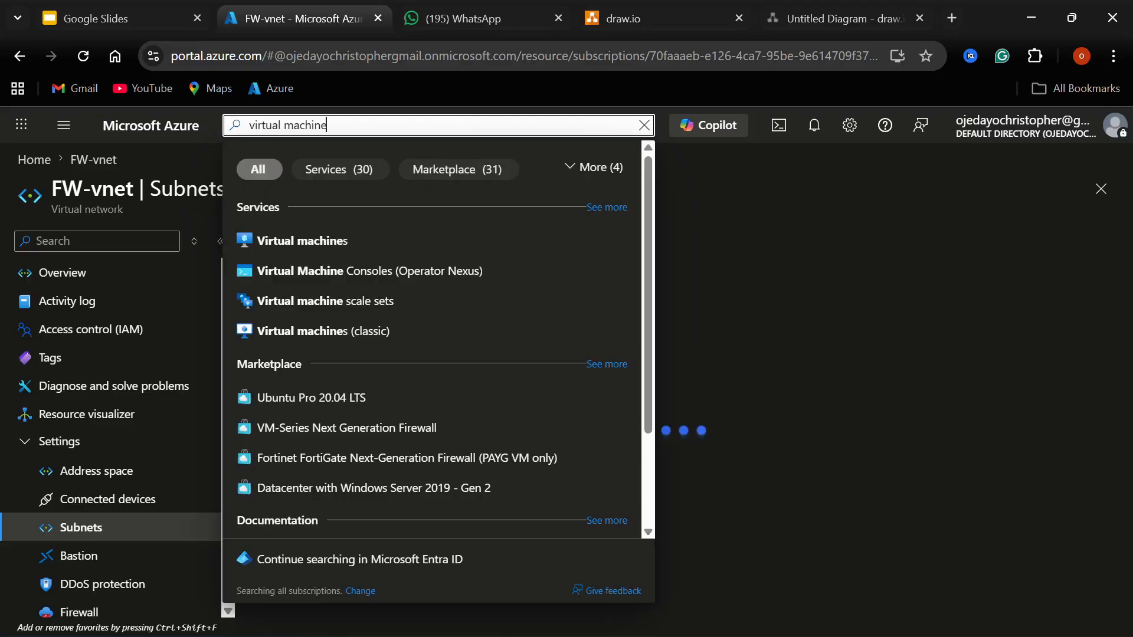
{"action": "left_click", "coordinate": [353, 238]}
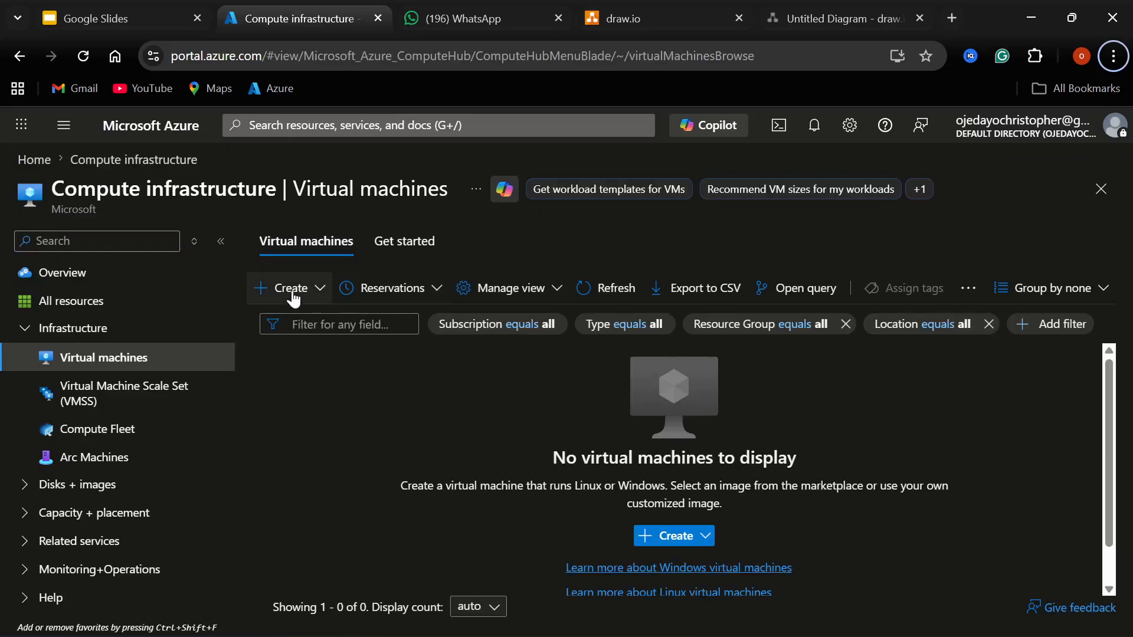
{"action": "left_click", "coordinate": [313, 295]}
{"action": "left_click", "coordinate": [420, 304]}
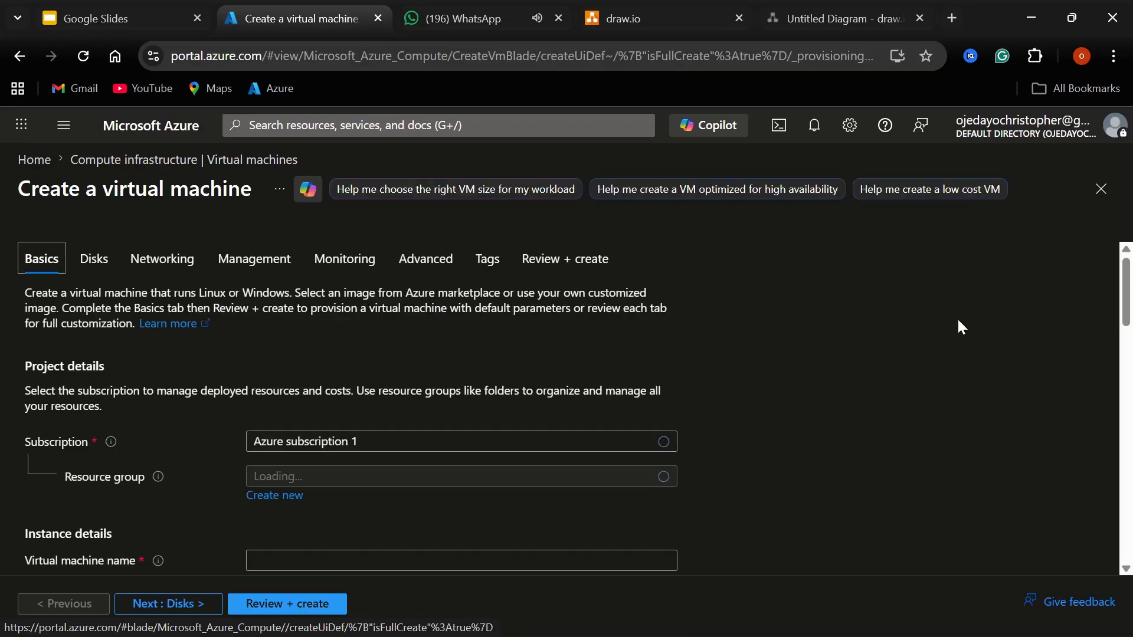
Assign the virtual machine to resource group FW-rg and name it fwvm.
{"action": "scroll", "coordinate": [957, 319], "scroll_direction": "down", "scroll_amount": 1}
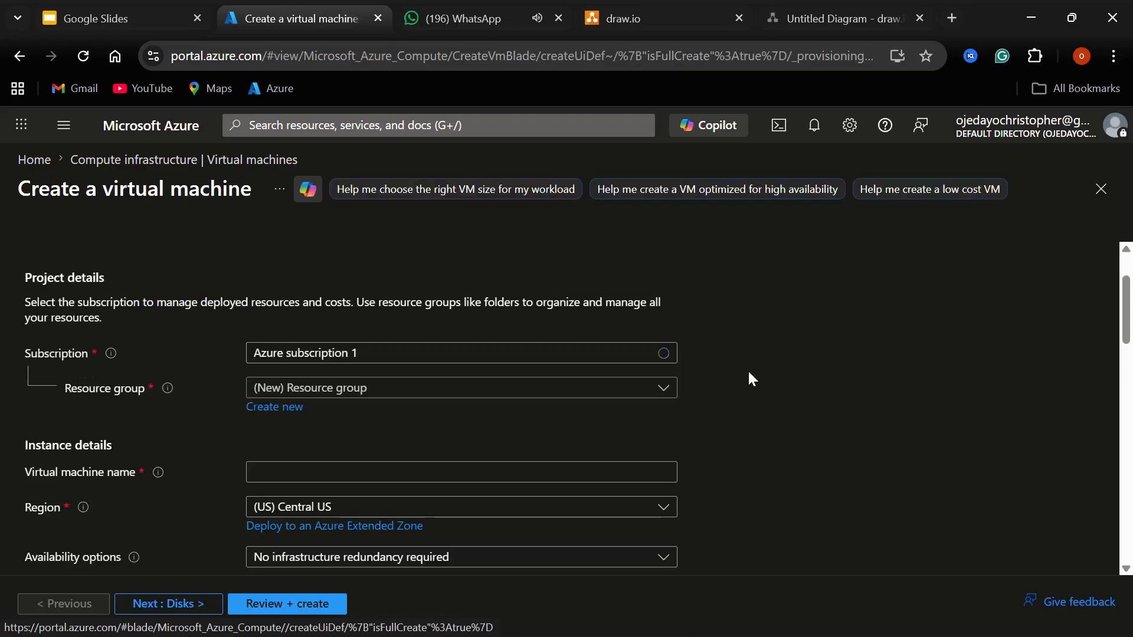
{"action": "left_click", "coordinate": [658, 390]}
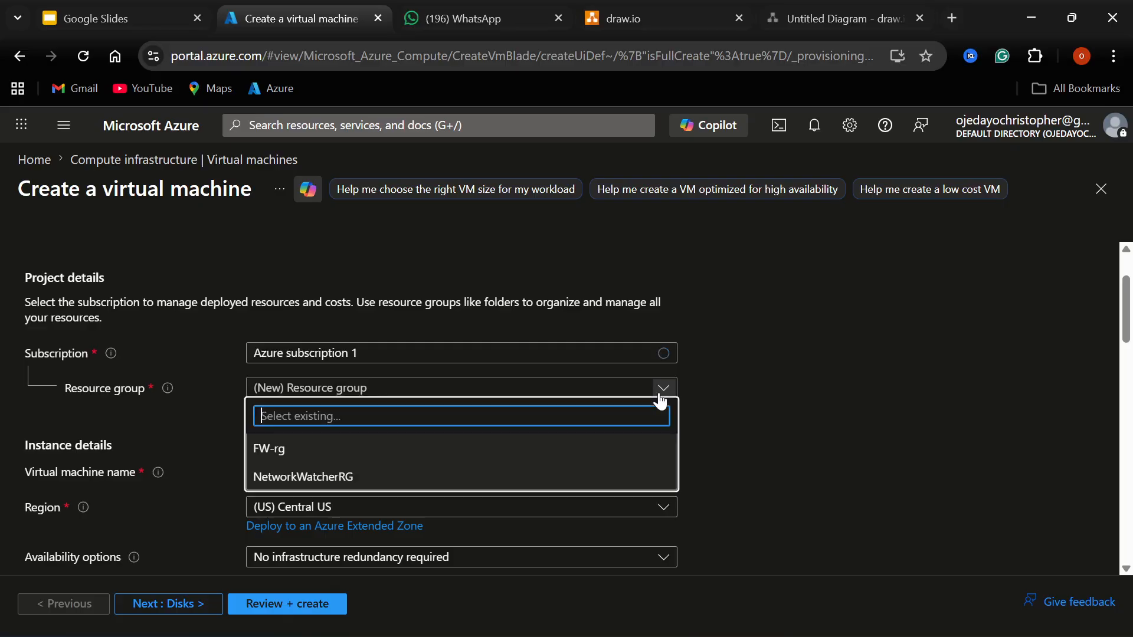
{"action": "left_click", "coordinate": [443, 458]}
{"action": "scroll", "coordinate": [826, 395], "scroll_direction": "down", "scroll_amount": 1}
{"action": "scroll", "coordinate": [829, 404], "scroll_direction": "down", "scroll_amount": 1}
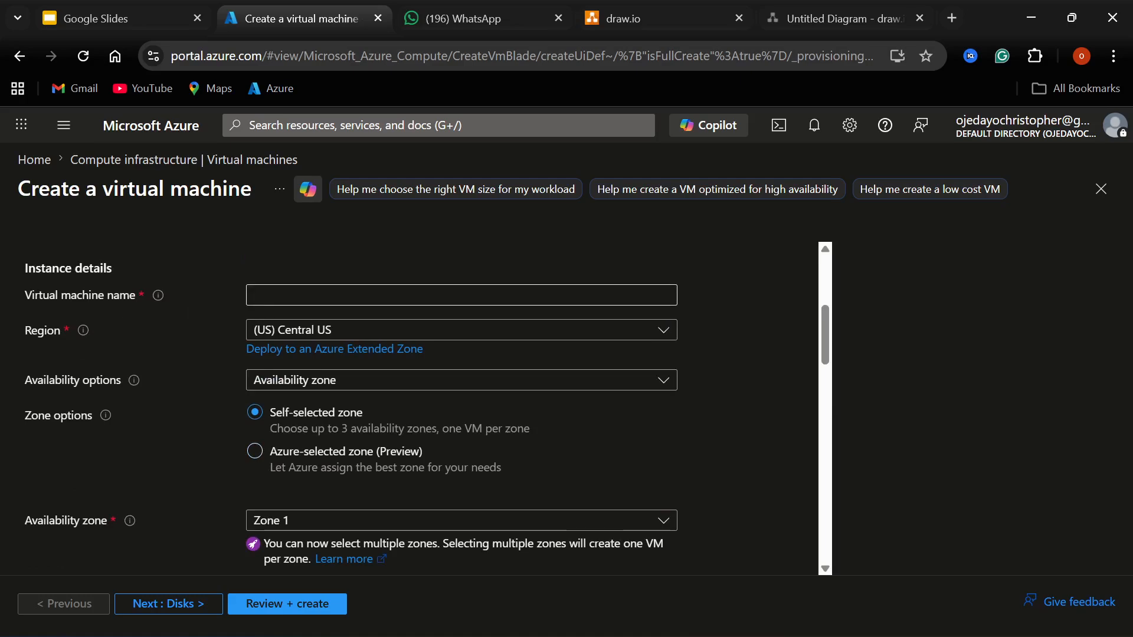
{"action": "left_click", "coordinate": [461, 295]}
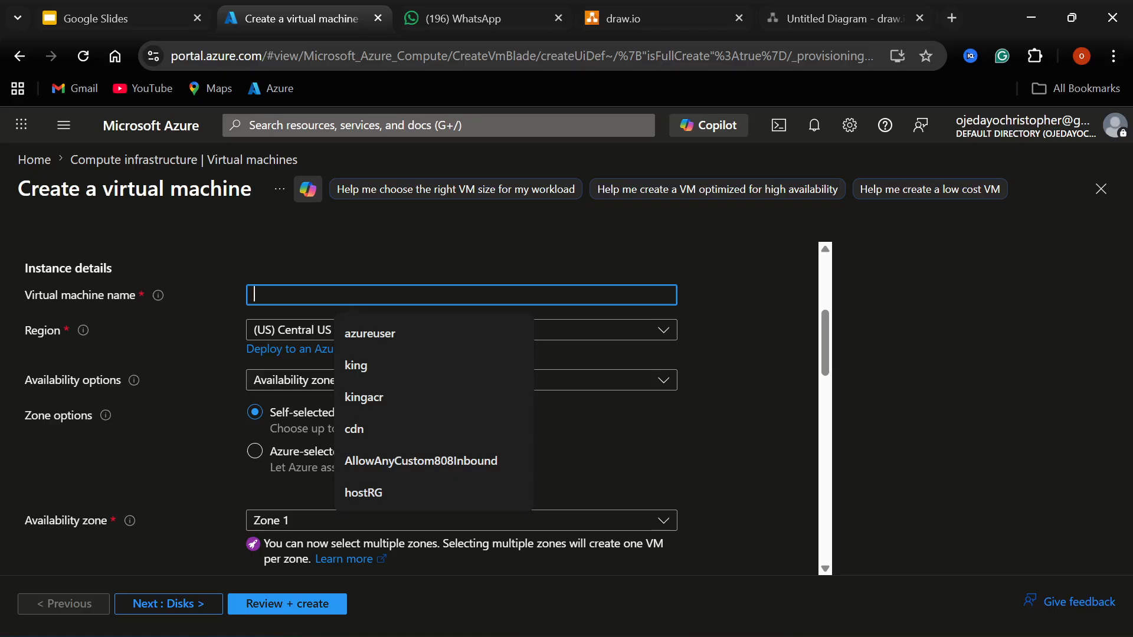
{"action": "type", "text": "fw"}
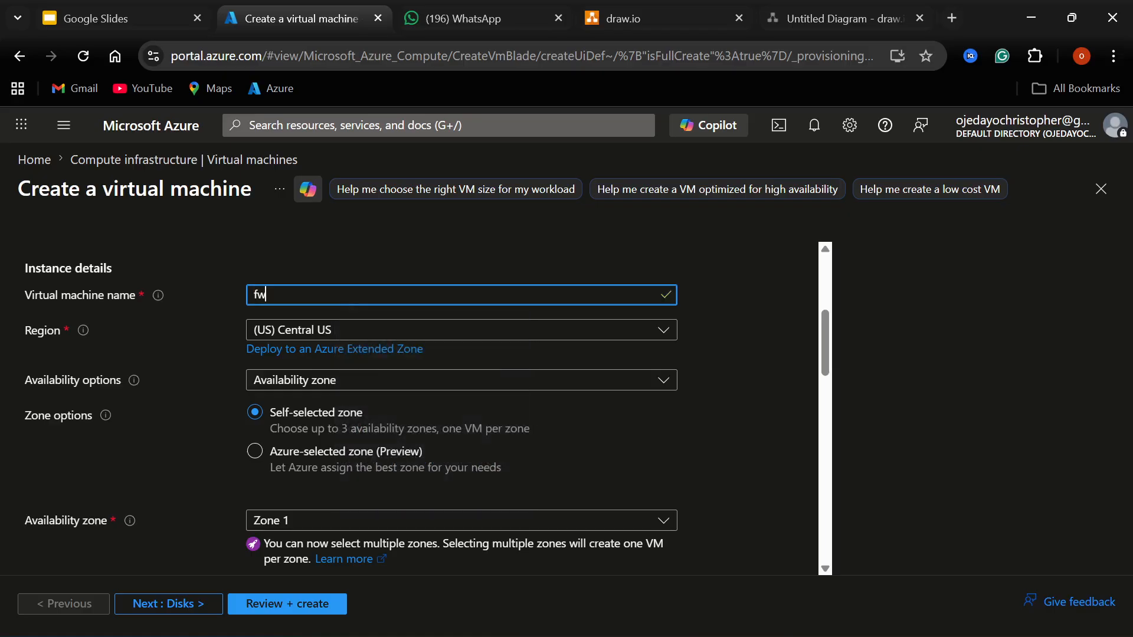
{"action": "type", "text": "vm"}
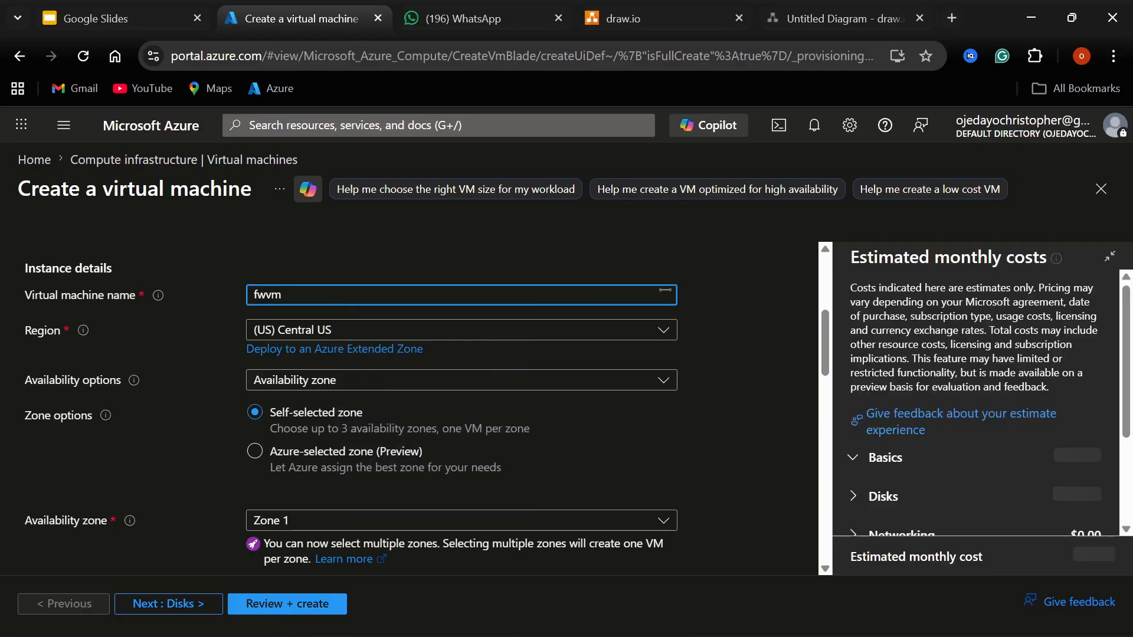
Review the virtual machine's zone, security, image and architecture settings and check the available sizes, keeping Standard_B1ms.
{"action": "scroll", "coordinate": [770, 376], "scroll_direction": "down", "scroll_amount": 2}
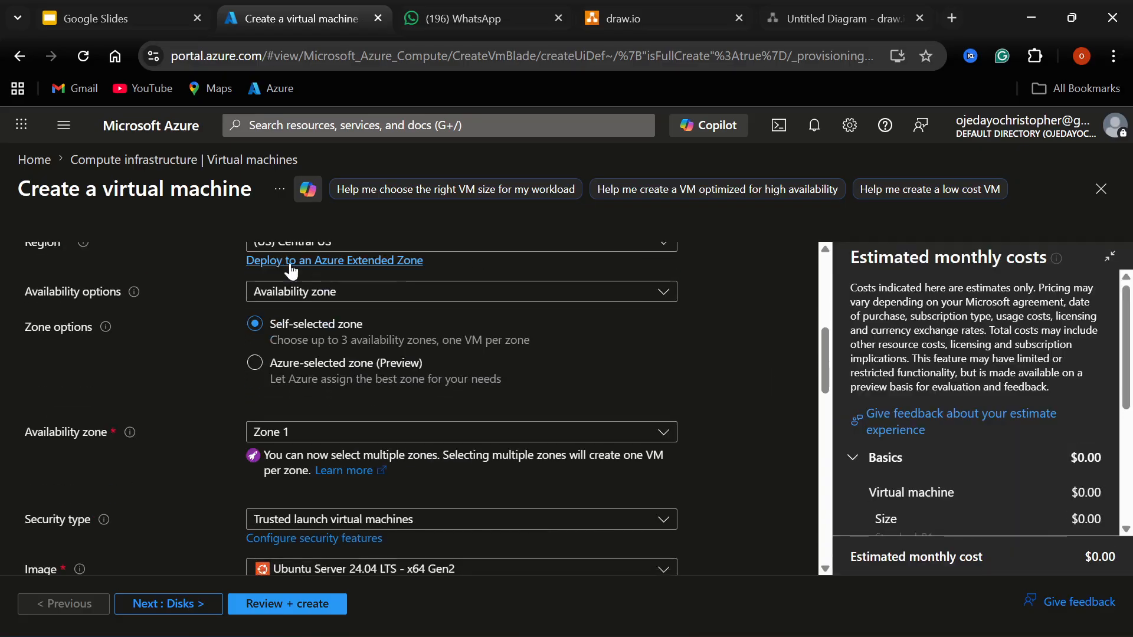
{"action": "scroll", "coordinate": [712, 356], "scroll_direction": "down", "scroll_amount": 2}
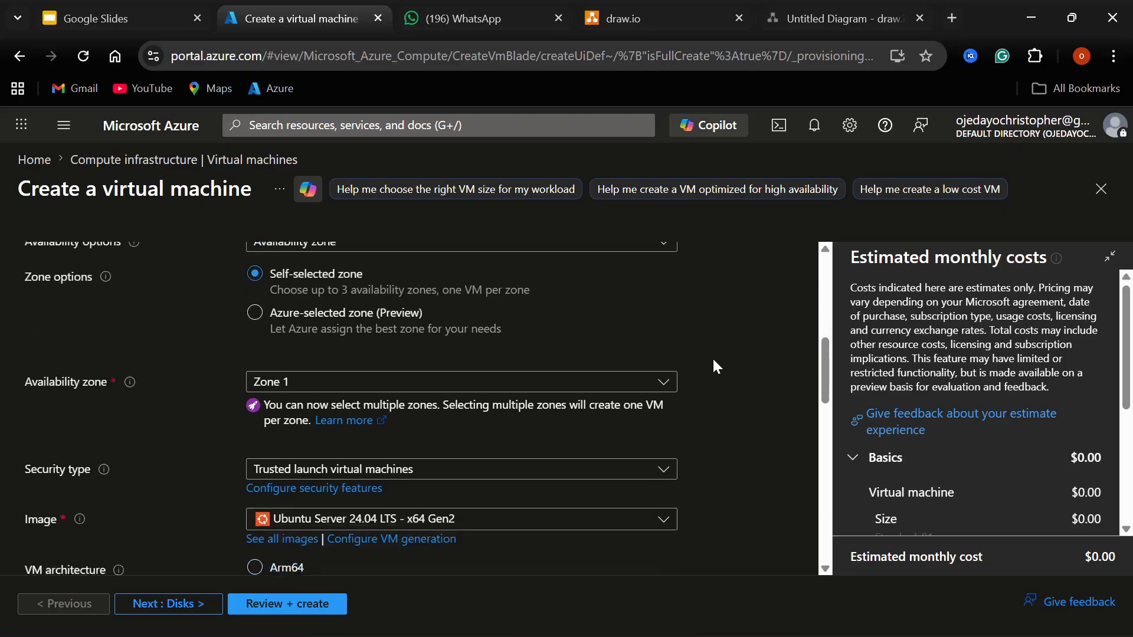
{"action": "scroll", "coordinate": [779, 363], "scroll_direction": "down", "scroll_amount": 2}
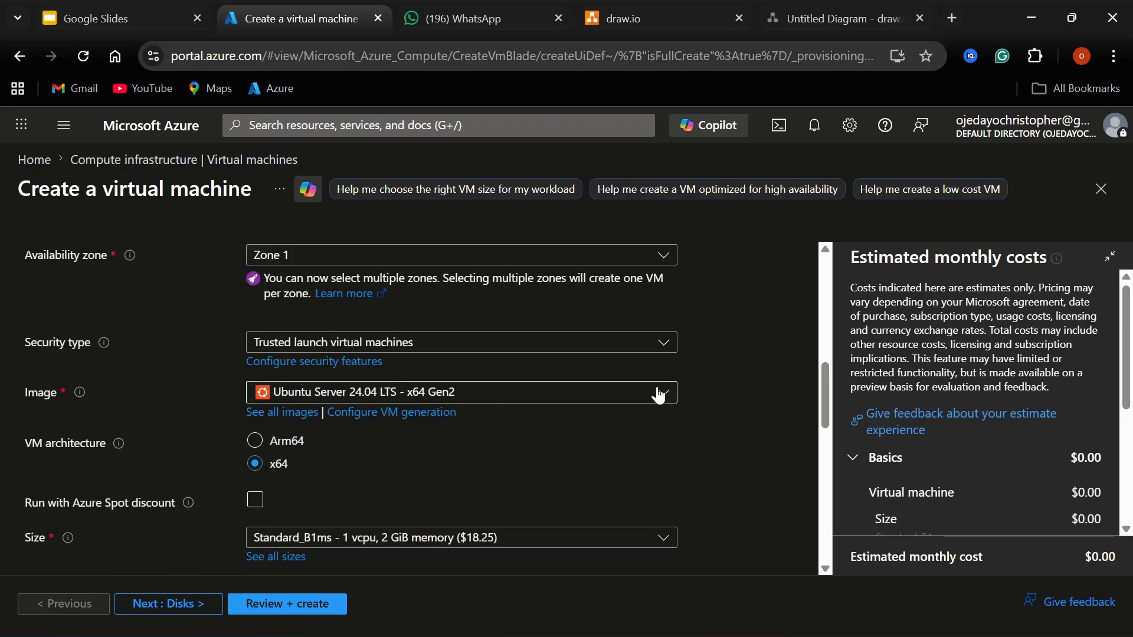
{"action": "scroll", "coordinate": [736, 365], "scroll_direction": "down", "scroll_amount": 2}
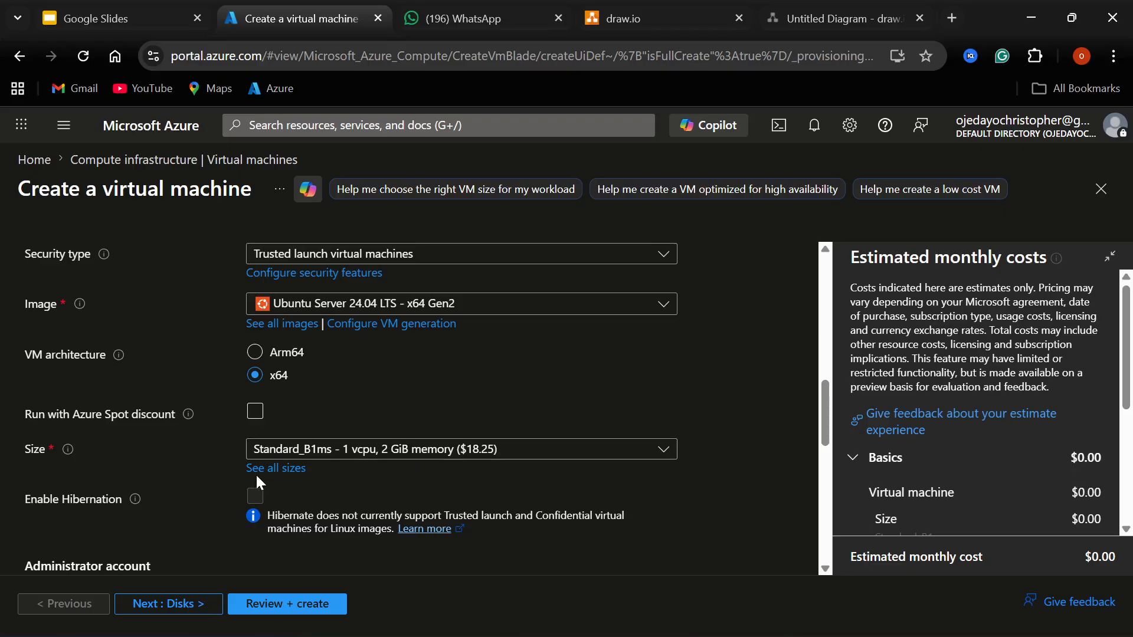
{"action": "left_click", "coordinate": [664, 448]}
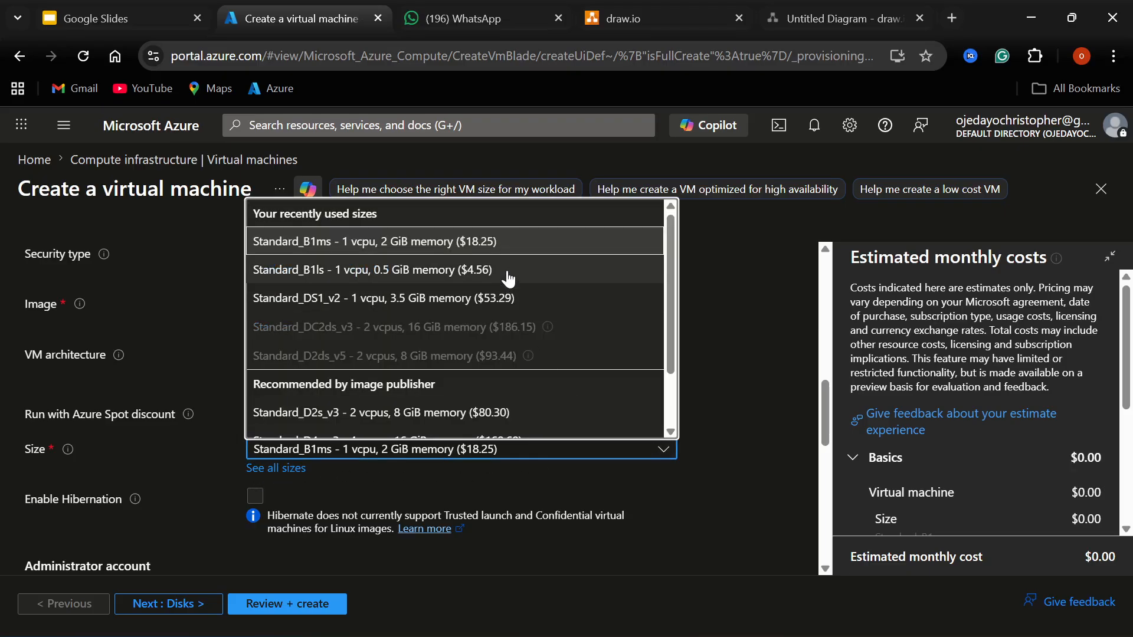
{"action": "left_click", "coordinate": [727, 321]}
Examine the administrator account's authentication type, username and SSH key settings, leaving the username as it is.
{"action": "scroll", "coordinate": [711, 405], "scroll_direction": "down", "scroll_amount": 3}
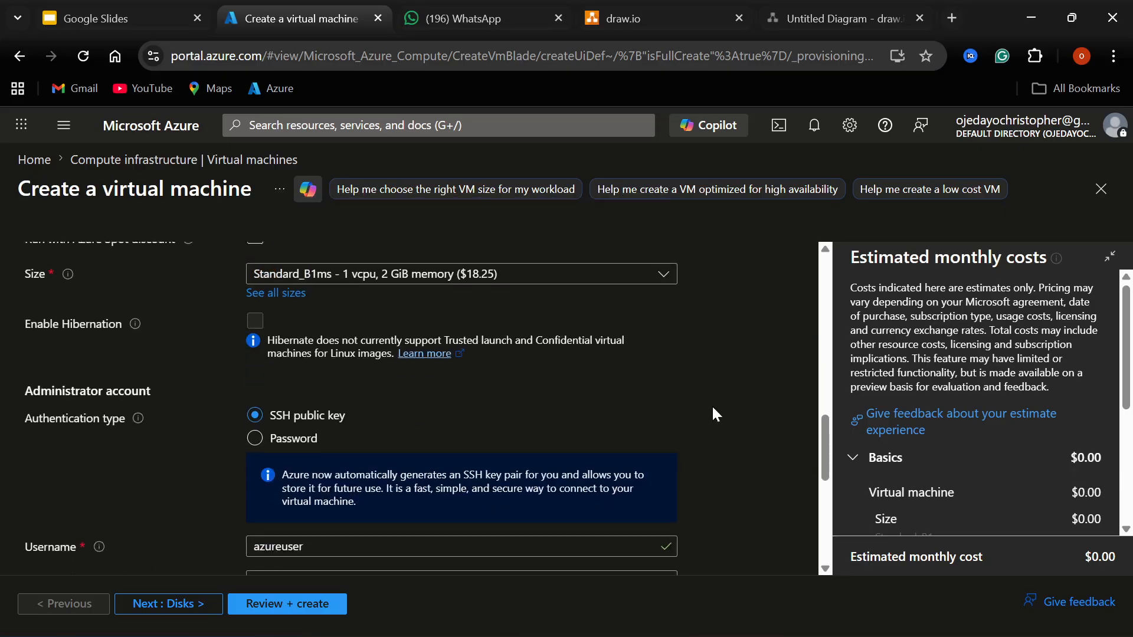
{"action": "scroll", "coordinate": [716, 415], "scroll_direction": "down", "scroll_amount": 2}
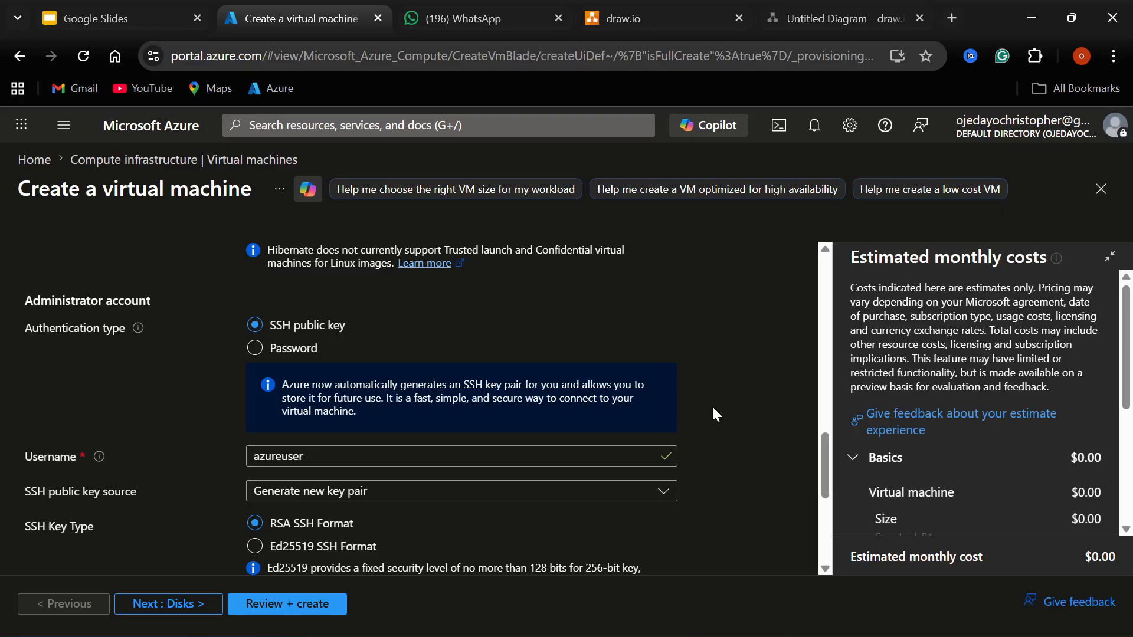
{"action": "scroll", "coordinate": [711, 405], "scroll_direction": "down", "scroll_amount": 2}
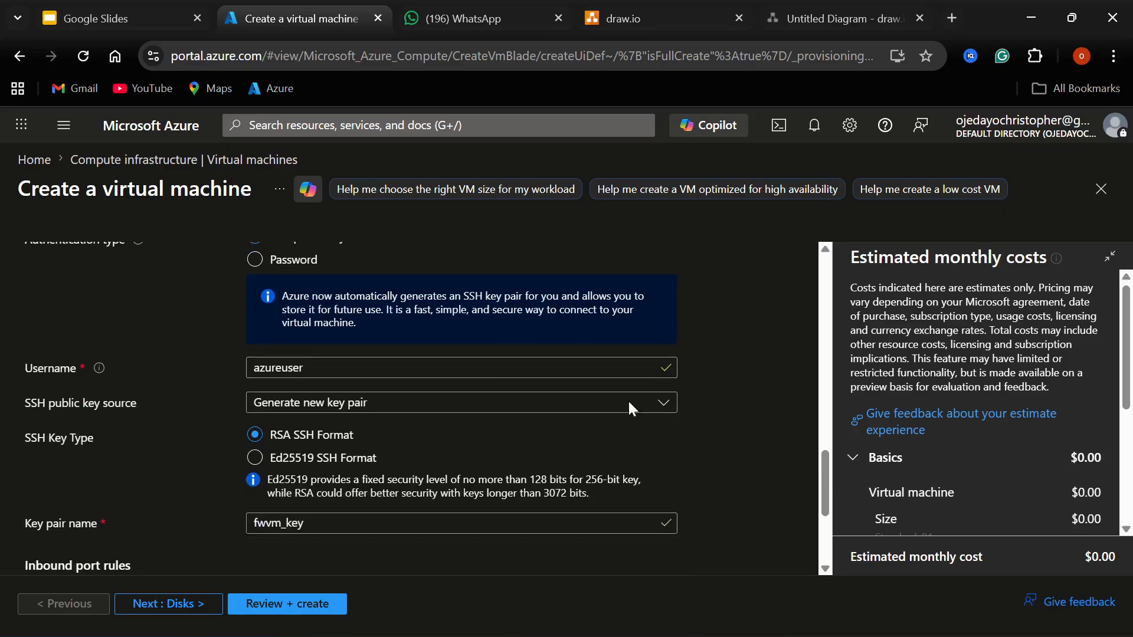
{"action": "left_click", "coordinate": [303, 367]}
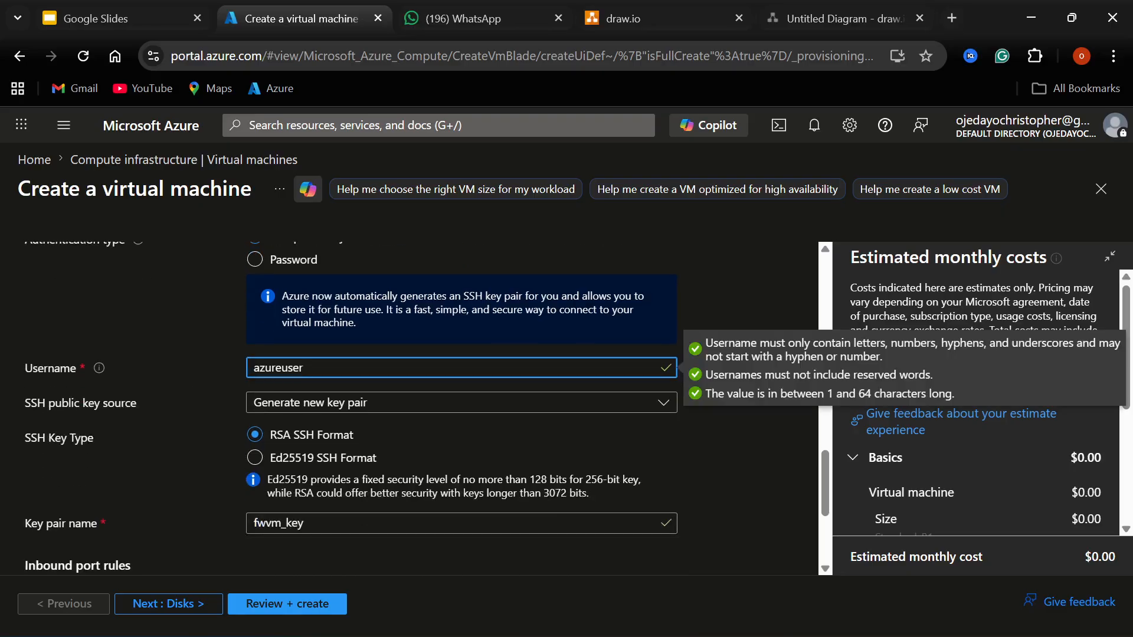
{"action": "left_click", "coordinate": [724, 265]}
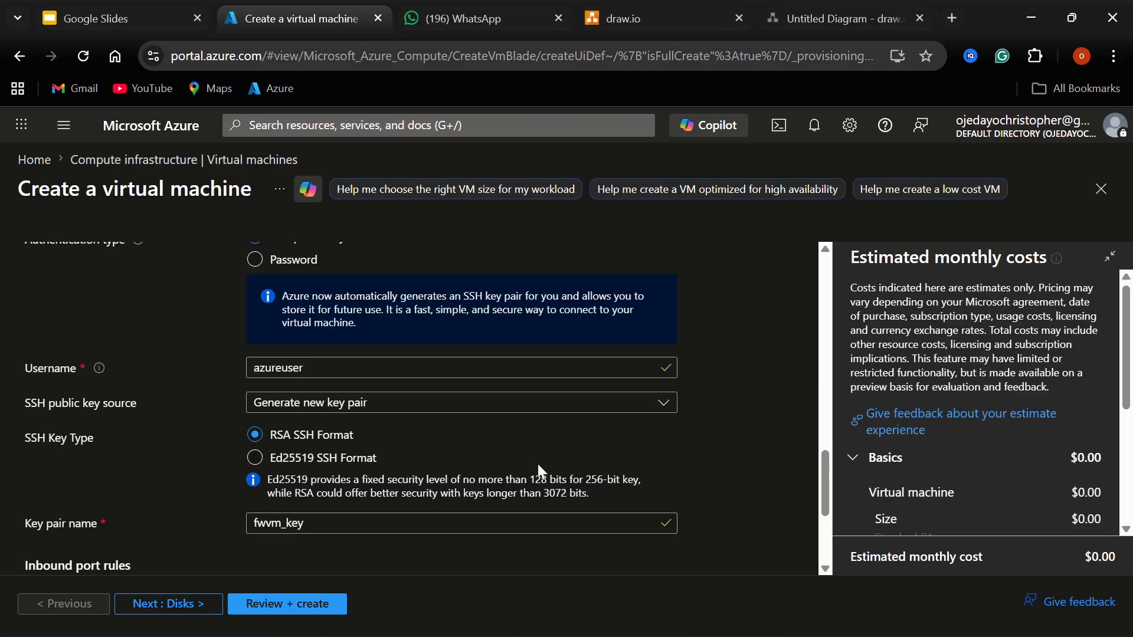
Recheck the virtual machine's basic settings from the project details down to the SSH key pair name.
{"action": "scroll", "coordinate": [742, 411], "scroll_direction": "up", "scroll_amount": 3}
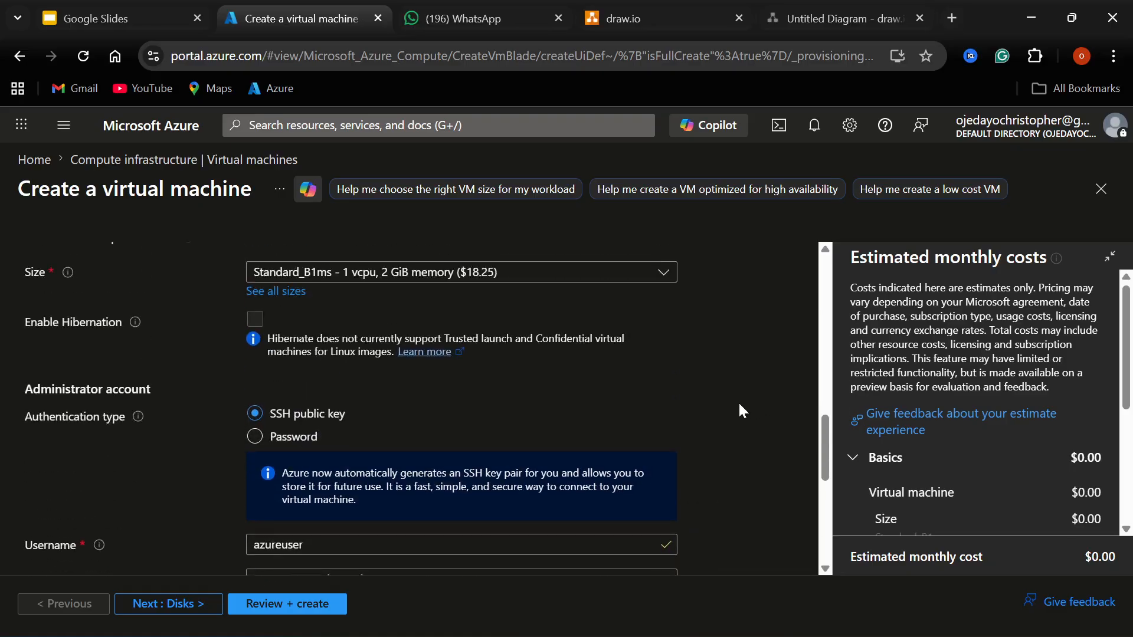
{"action": "scroll", "coordinate": [742, 411], "scroll_direction": "up", "scroll_amount": 6}
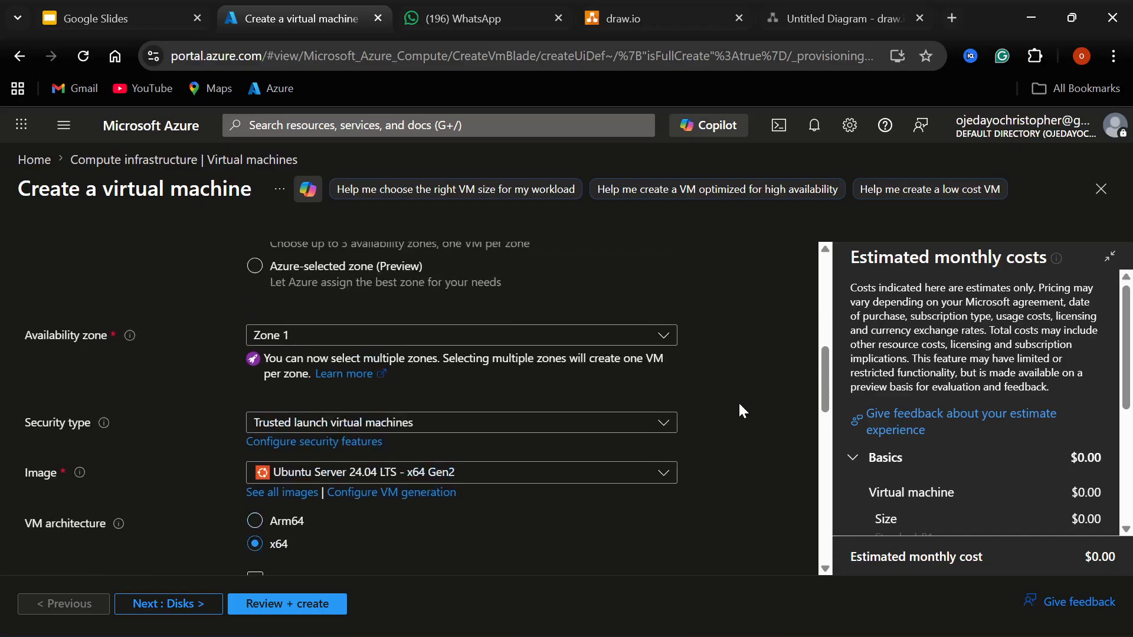
{"action": "scroll", "coordinate": [741, 407], "scroll_direction": "up", "scroll_amount": 7}
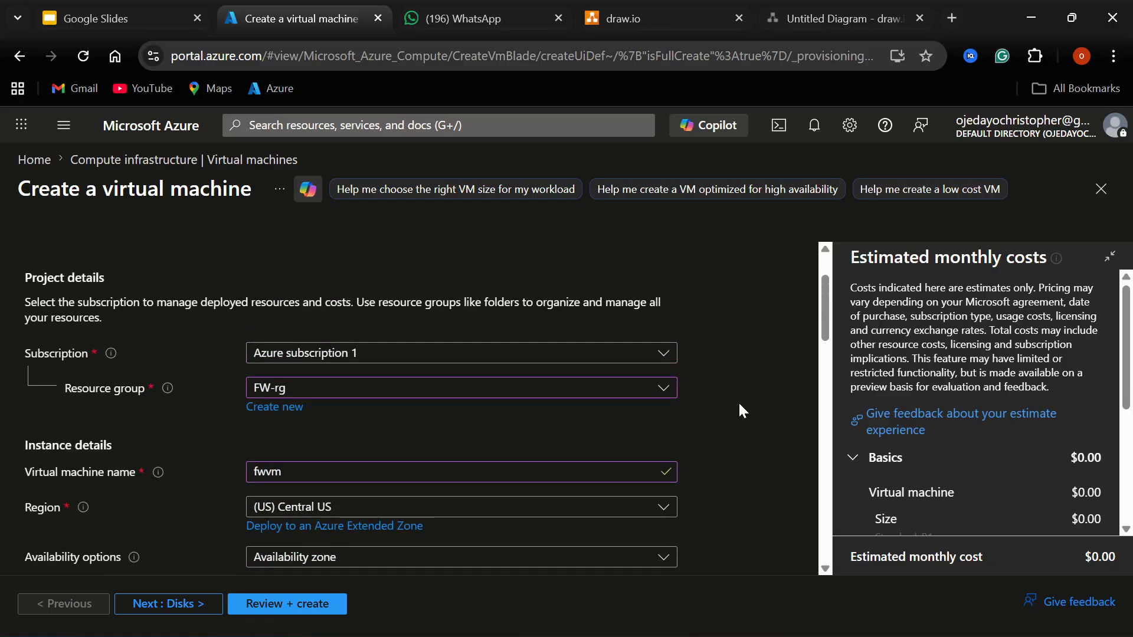
{"action": "scroll", "coordinate": [742, 412], "scroll_direction": "down", "scroll_amount": 8}
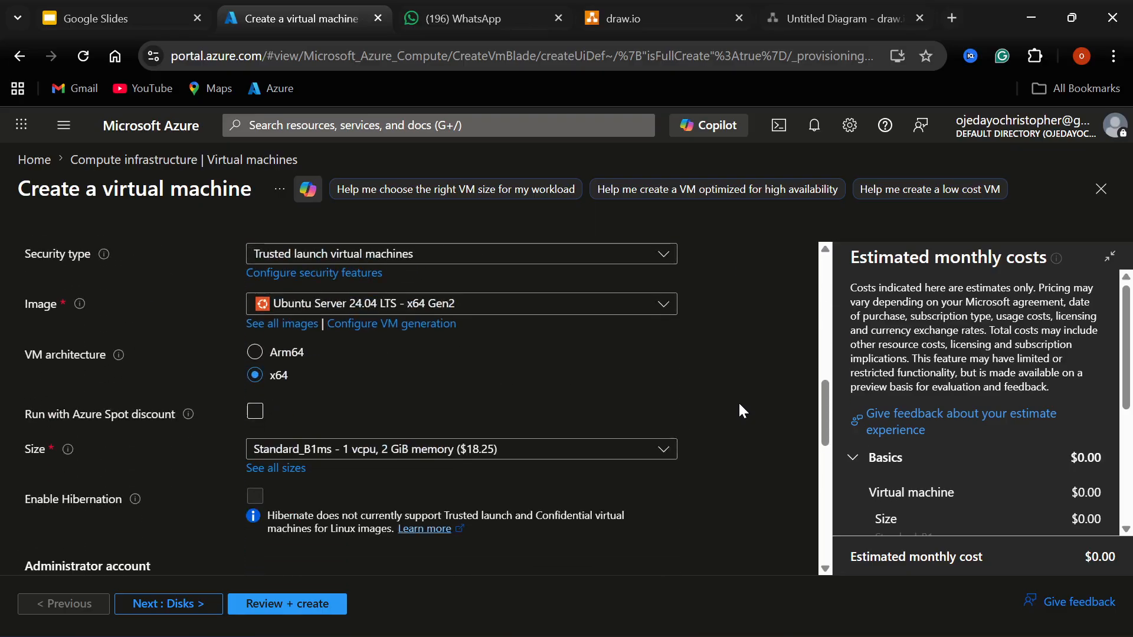
{"action": "scroll", "coordinate": [742, 411], "scroll_direction": "down", "scroll_amount": 6}
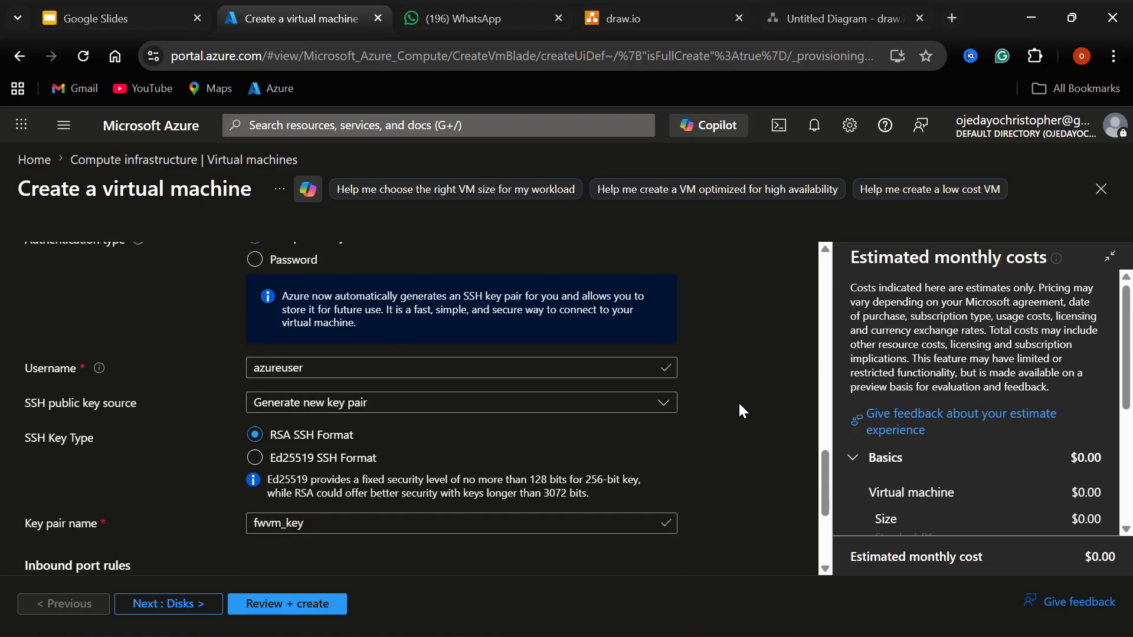
Set the virtual machine's public inbound ports to None and continue to the disk settings, ignoring the deployment recommendations.
{"action": "scroll", "coordinate": [742, 411], "scroll_direction": "down", "scroll_amount": 3}
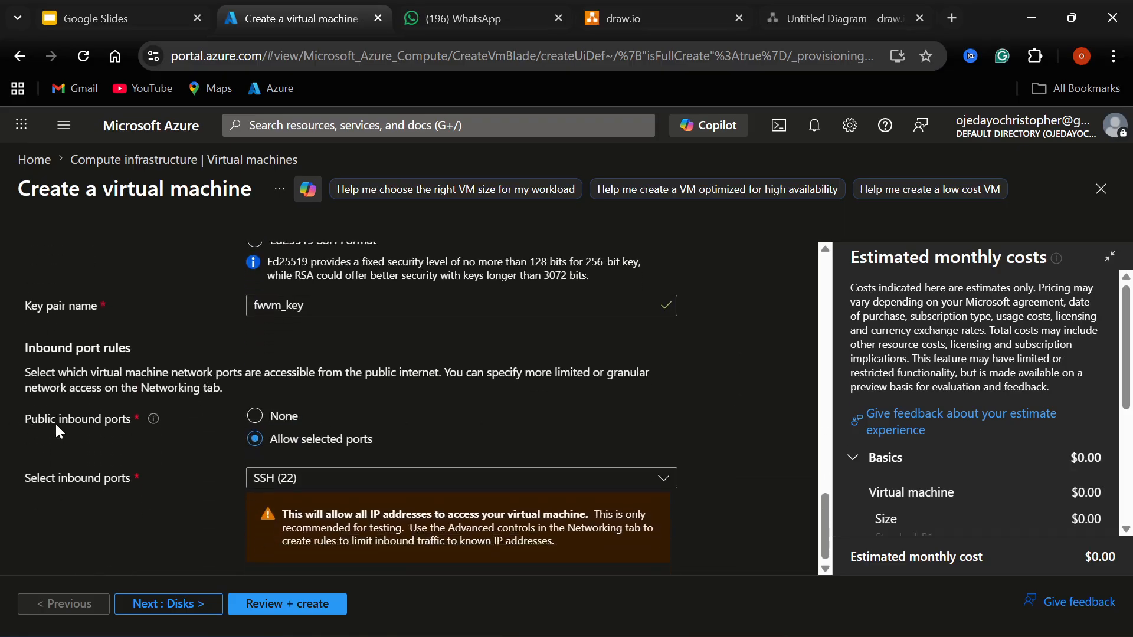
{"action": "left_click", "coordinate": [272, 420]}
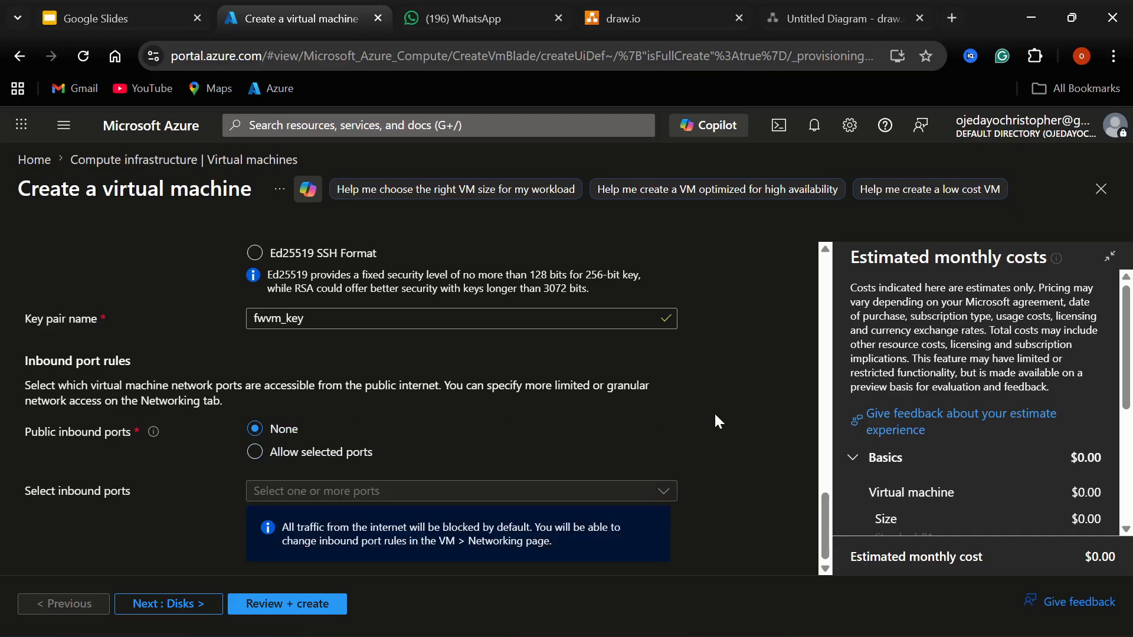
{"action": "left_click", "coordinate": [172, 603]}
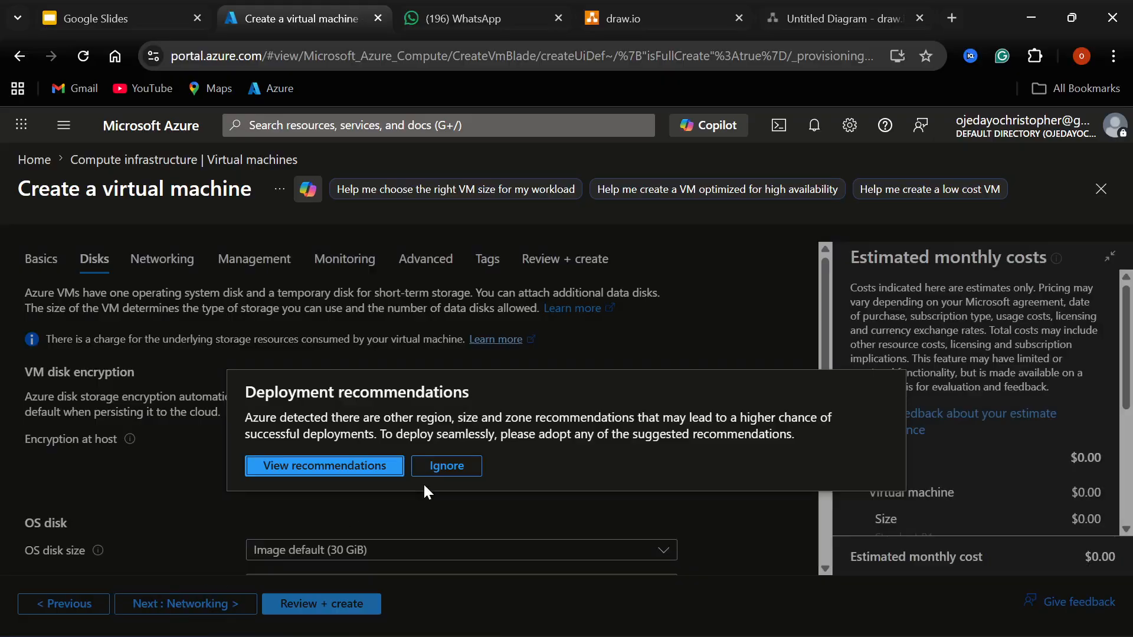
{"action": "left_click", "coordinate": [447, 466]}
Review the encryption, OS disk and data disk settings, keeping the image default size of 30 GiB.
{"action": "scroll", "coordinate": [734, 345], "scroll_direction": "down", "scroll_amount": 7}
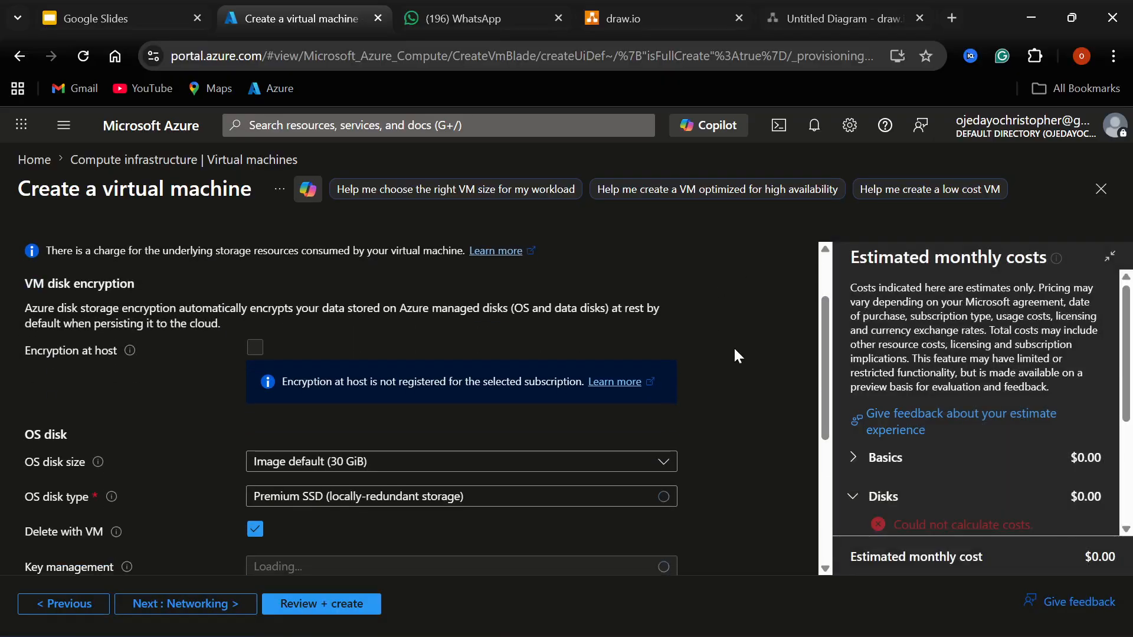
{"action": "scroll", "coordinate": [679, 389], "scroll_direction": "up", "scroll_amount": 8}
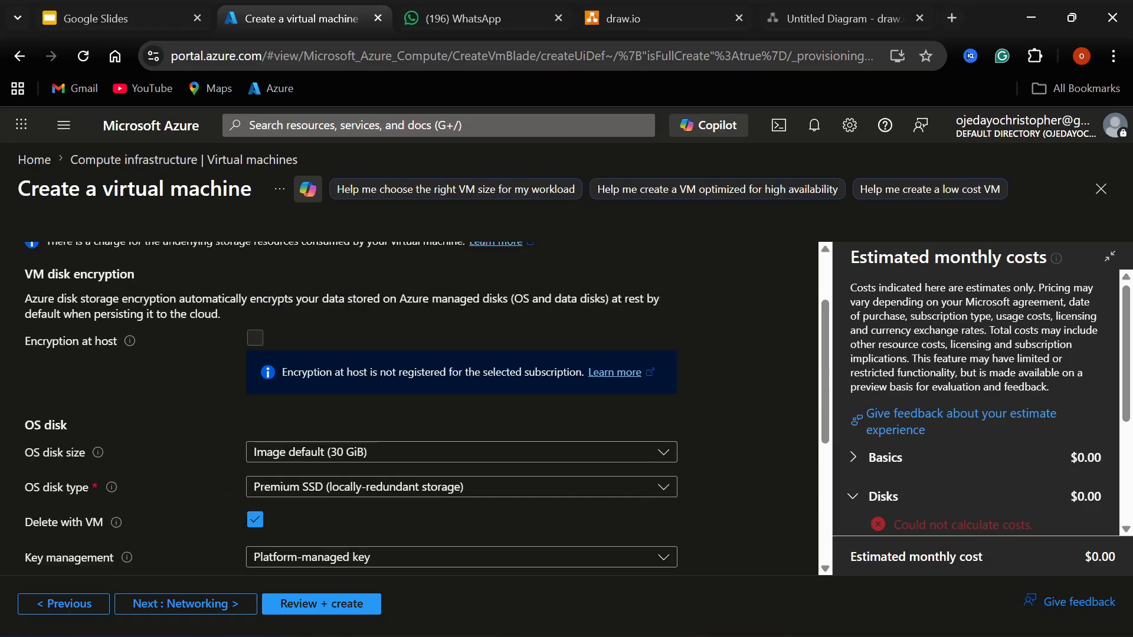
{"action": "scroll", "coordinate": [684, 390], "scroll_direction": "down", "scroll_amount": 3}
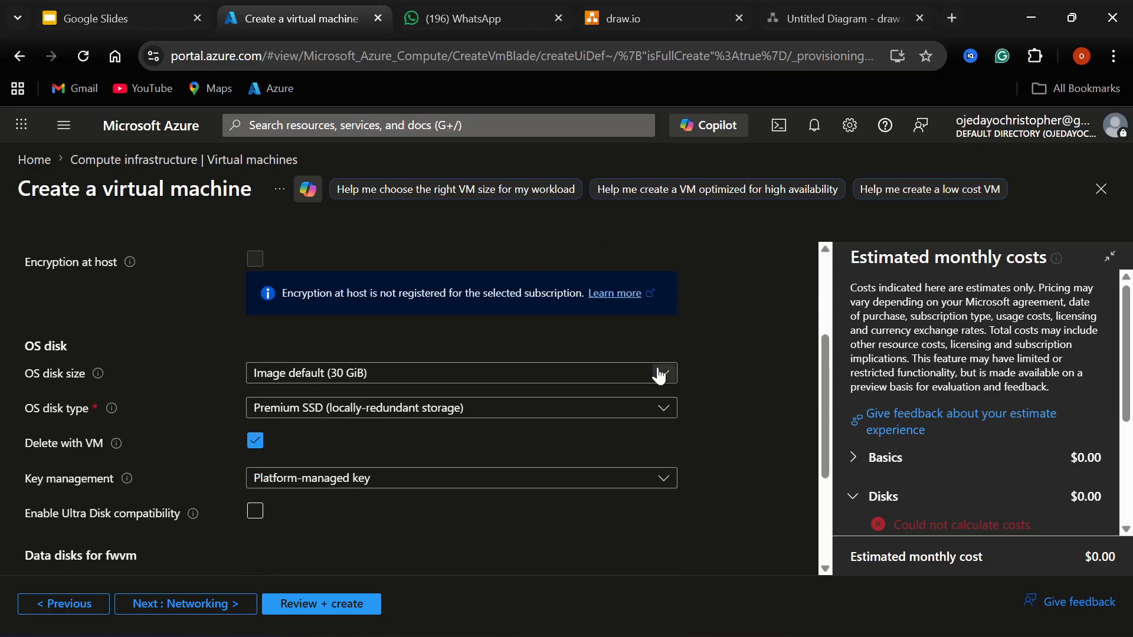
{"action": "left_click", "coordinate": [659, 375]}
{"action": "left_click", "coordinate": [708, 317]}
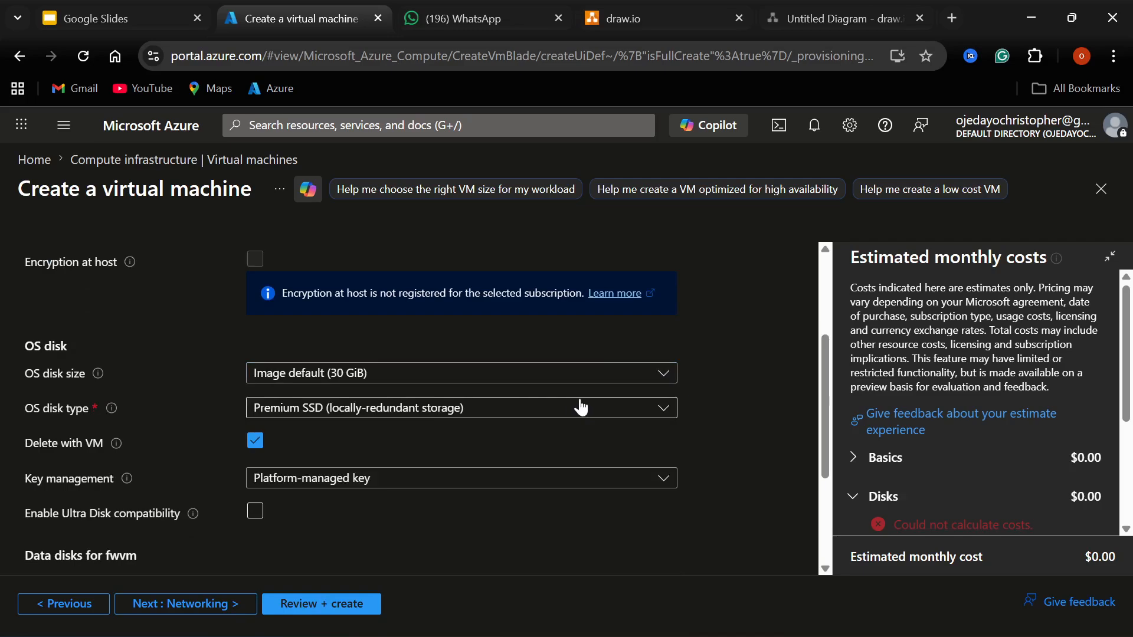
{"action": "scroll", "coordinate": [581, 407], "scroll_direction": "down", "scroll_amount": 3}
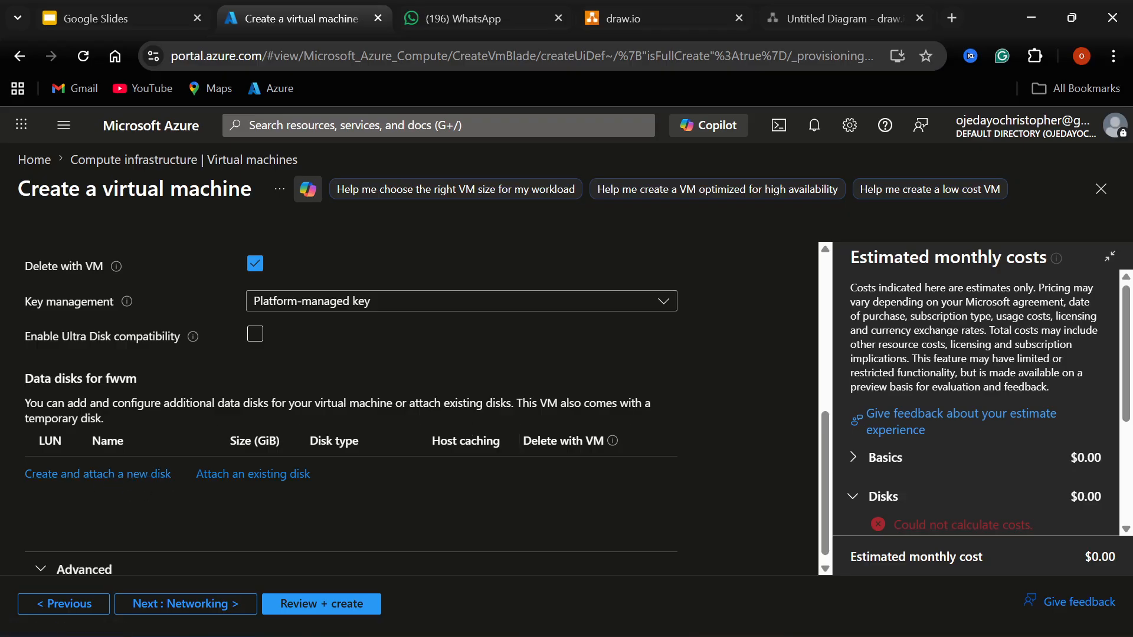
Place the virtual machine's network interface in virtual network FW-vnet and subnet fw-subnet (10.0.0.0/24).
{"action": "left_click", "coordinate": [187, 603]}
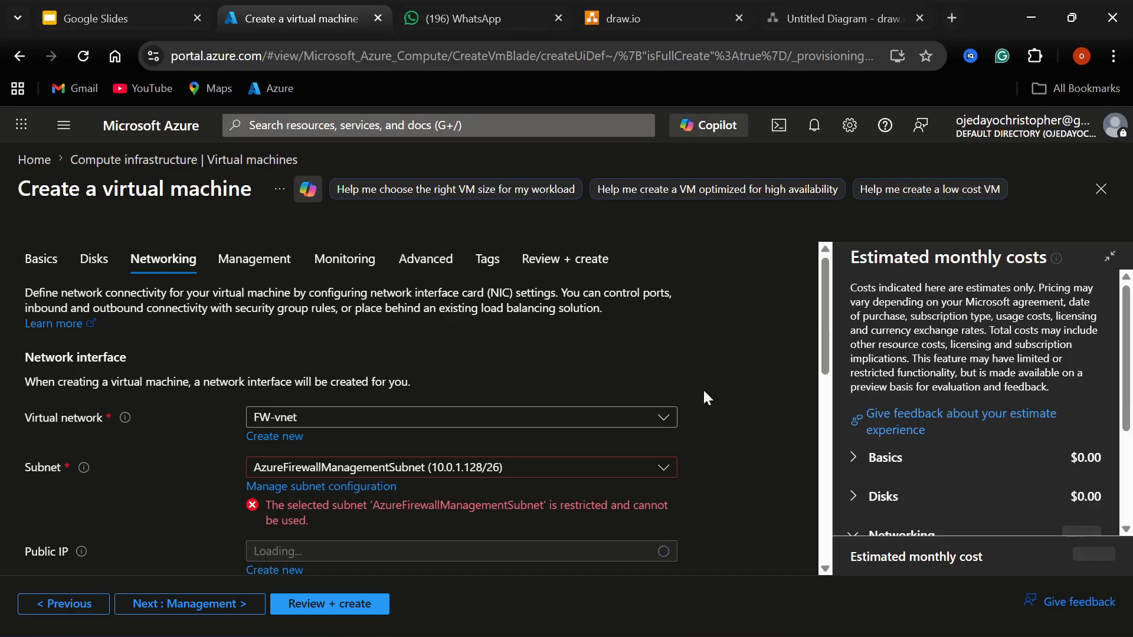
{"action": "left_click", "coordinate": [664, 420]}
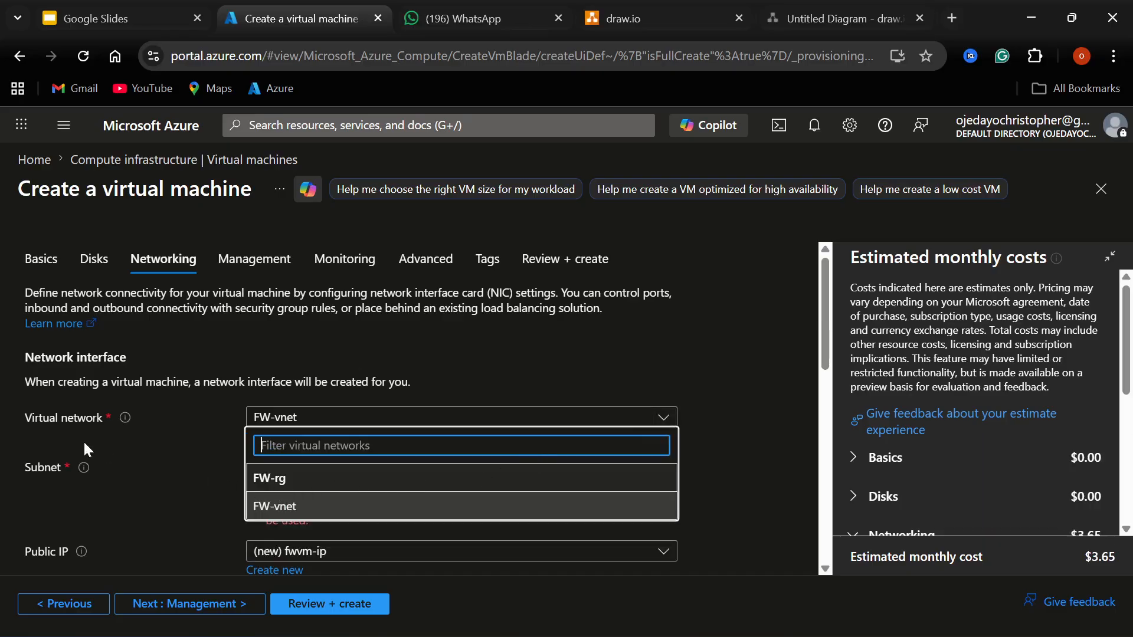
{"action": "left_click", "coordinate": [307, 507]}
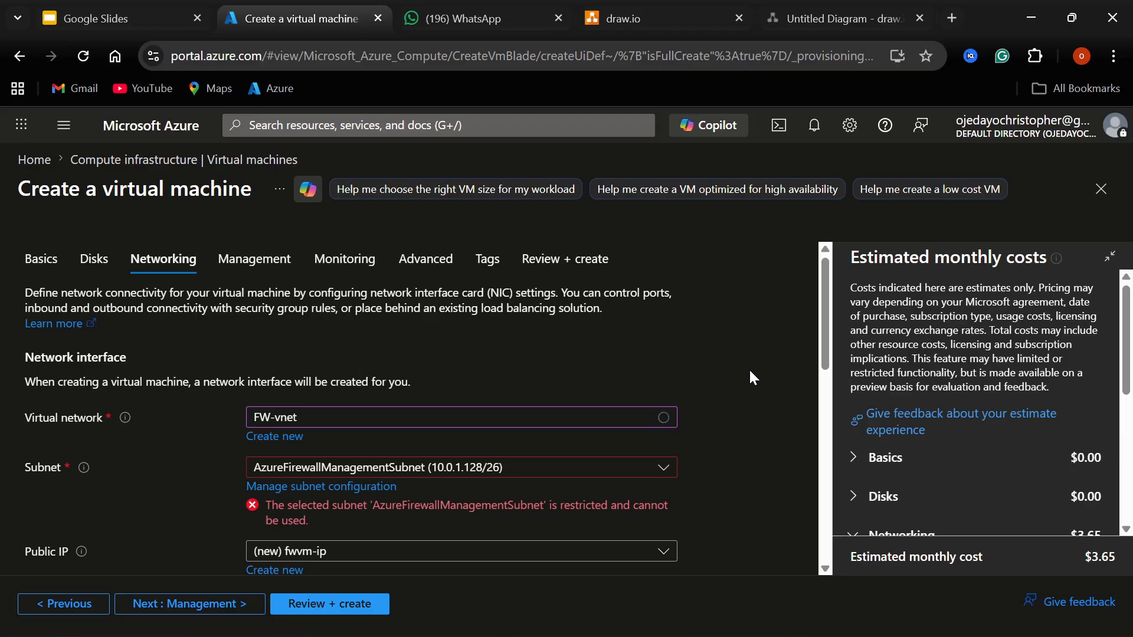
{"action": "left_click", "coordinate": [671, 471]}
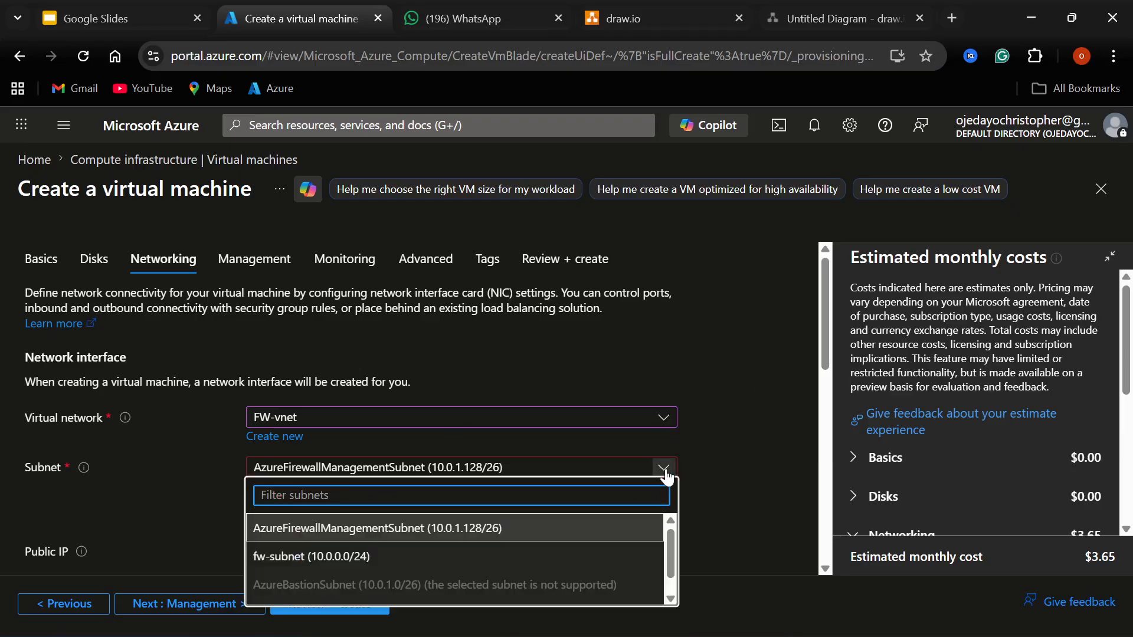
{"action": "left_click", "coordinate": [415, 552]}
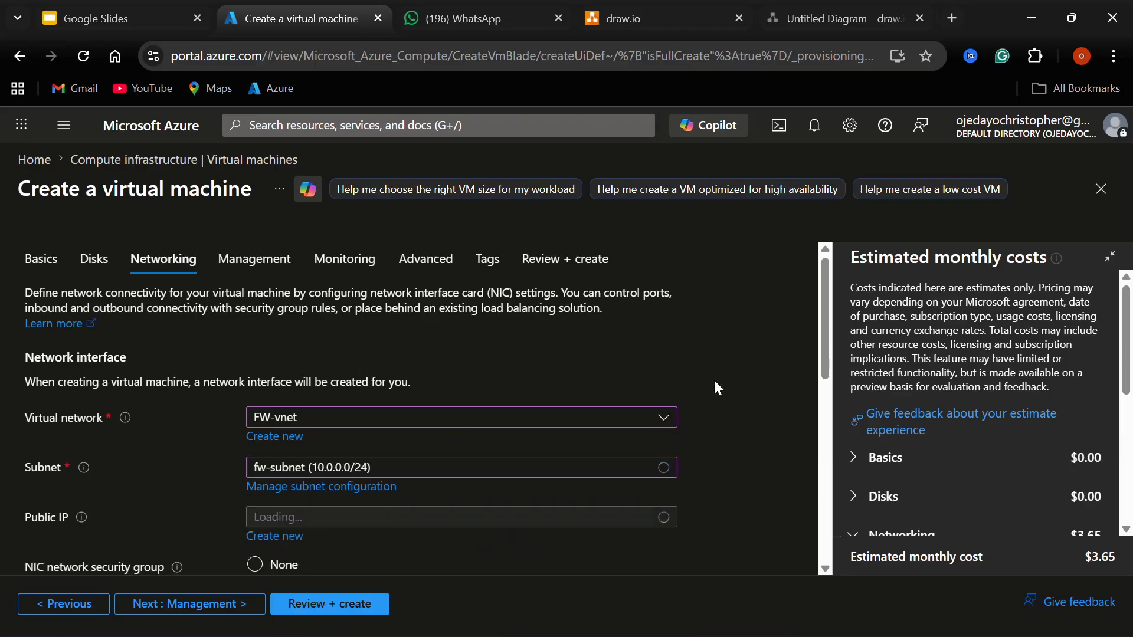
Set the virtual machine's public IP to None and check this against the private VM in the draw.io diagram.
{"action": "scroll", "coordinate": [715, 381], "scroll_direction": "down", "scroll_amount": 3}
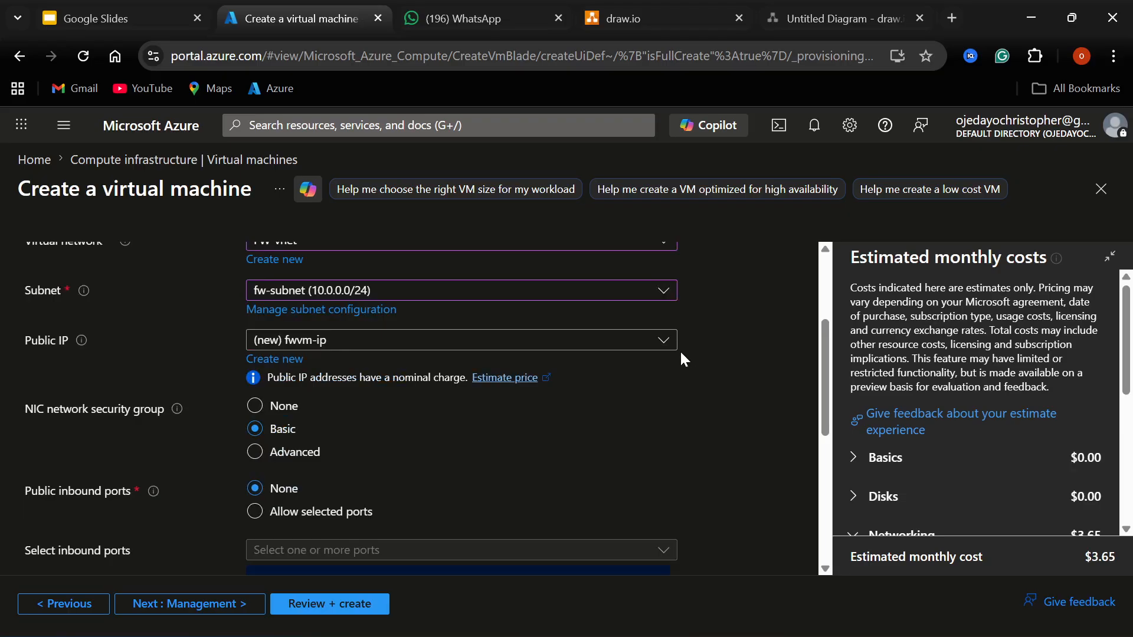
{"action": "left_click", "coordinate": [665, 342]}
{"action": "left_click", "coordinate": [617, 392]}
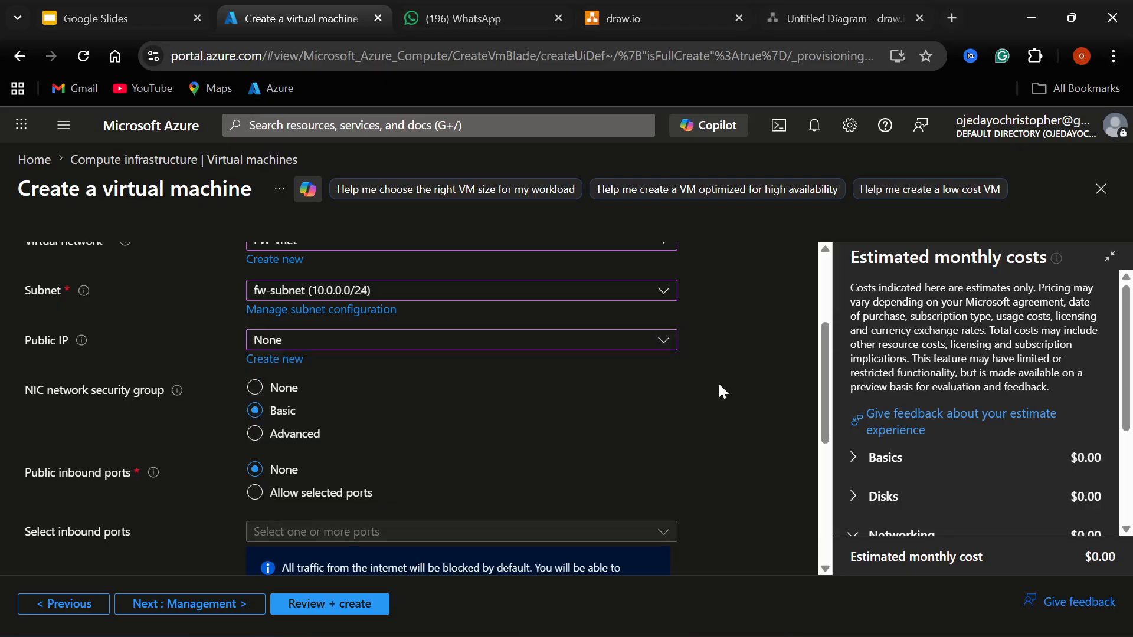
{"action": "scroll", "coordinate": [719, 385], "scroll_direction": "down", "scroll_amount": 2}
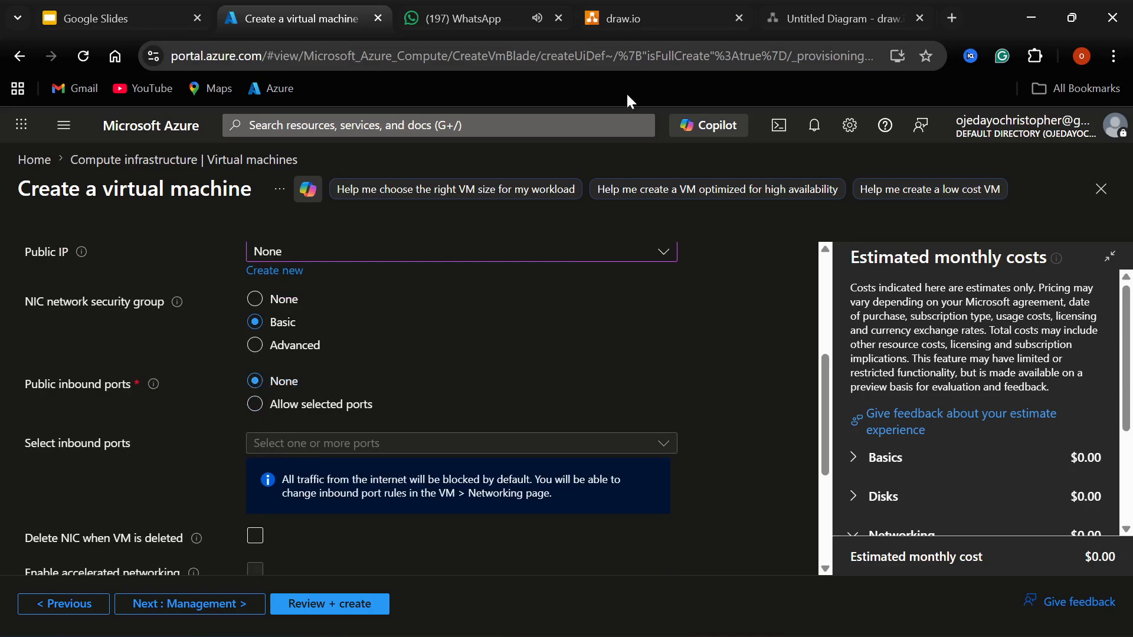
{"action": "left_click", "coordinate": [844, 13]}
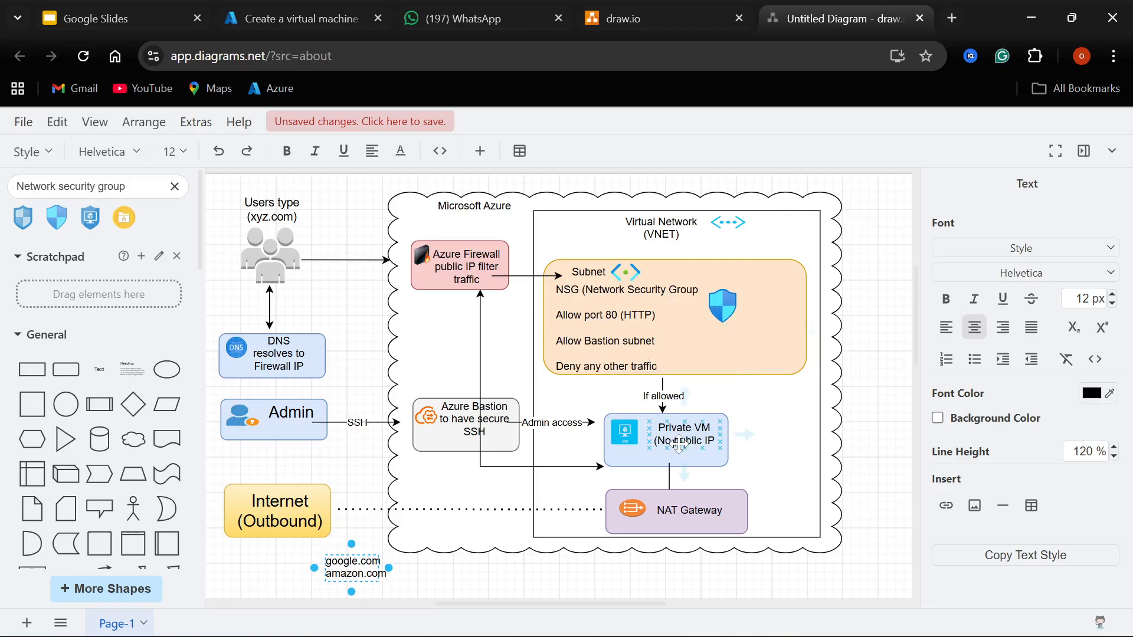
{"action": "left_click", "coordinate": [247, 21]}
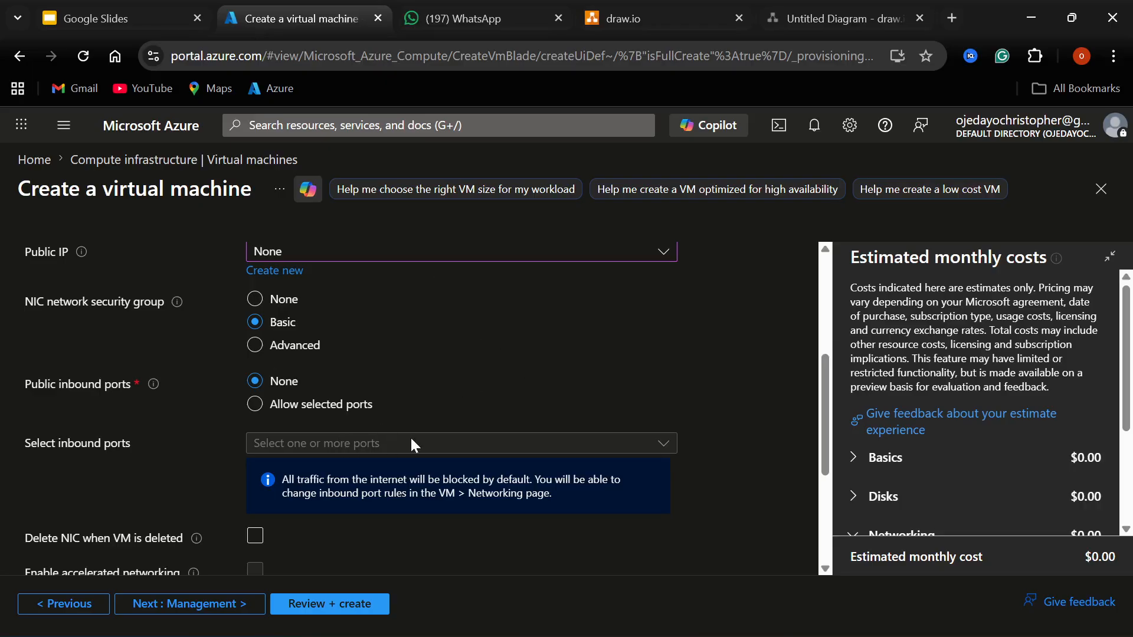
Enable deletion of the NIC when the virtual machine is deleted, leaving load balancing at None.
{"action": "scroll", "coordinate": [726, 370], "scroll_direction": "down", "scroll_amount": 2}
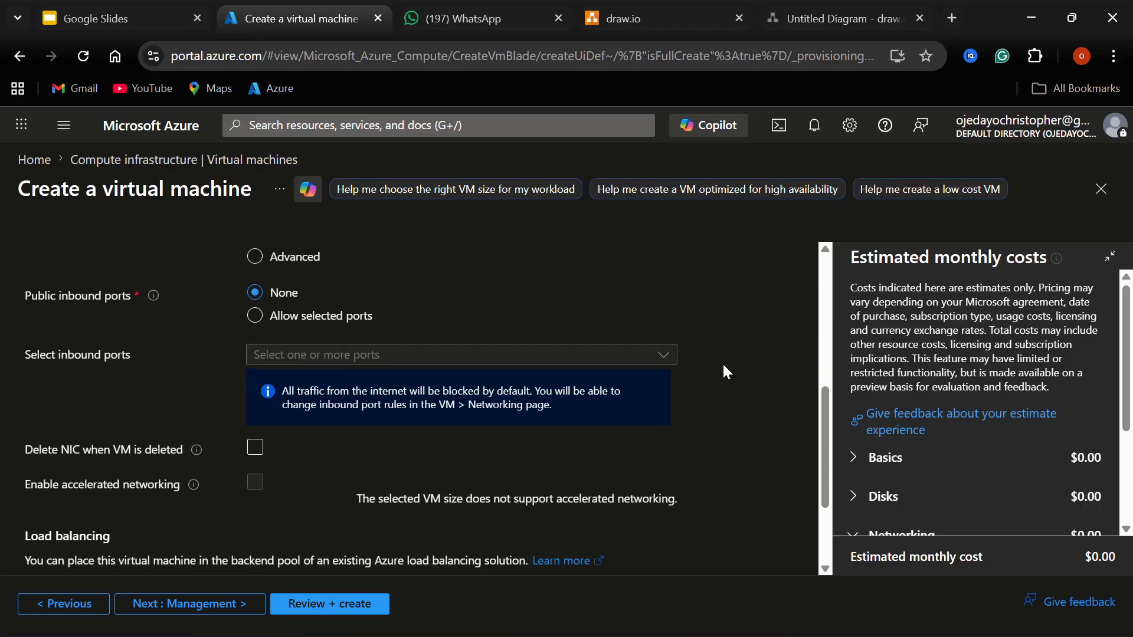
{"action": "scroll", "coordinate": [726, 370], "scroll_direction": "down", "scroll_amount": 2}
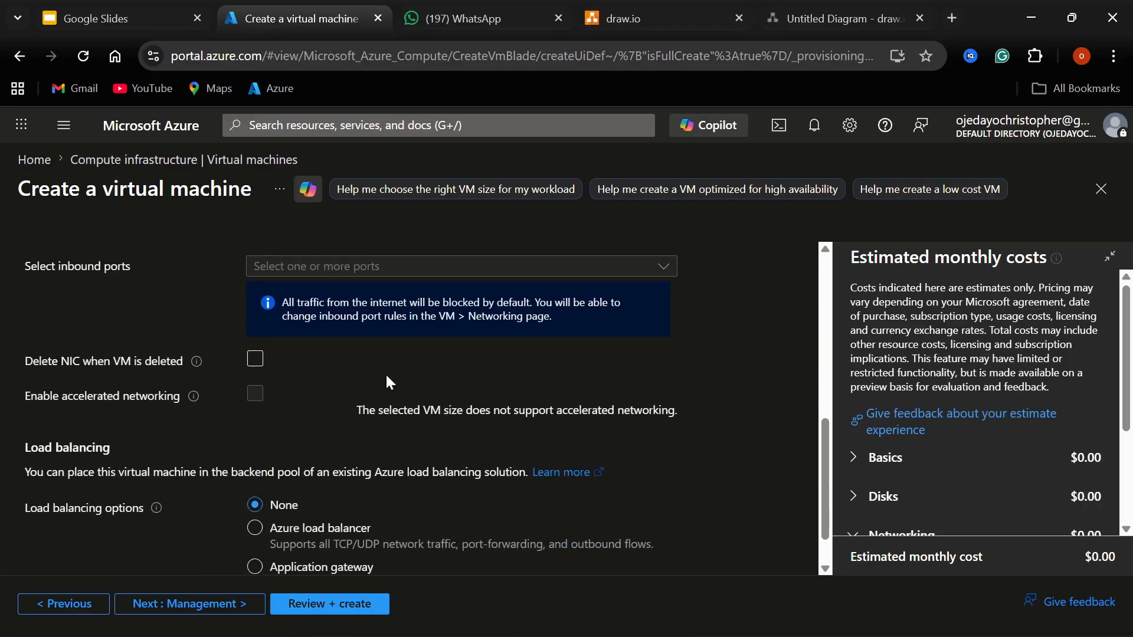
{"action": "left_click", "coordinate": [255, 359]}
{"action": "scroll", "coordinate": [738, 438], "scroll_direction": "down", "scroll_amount": 1}
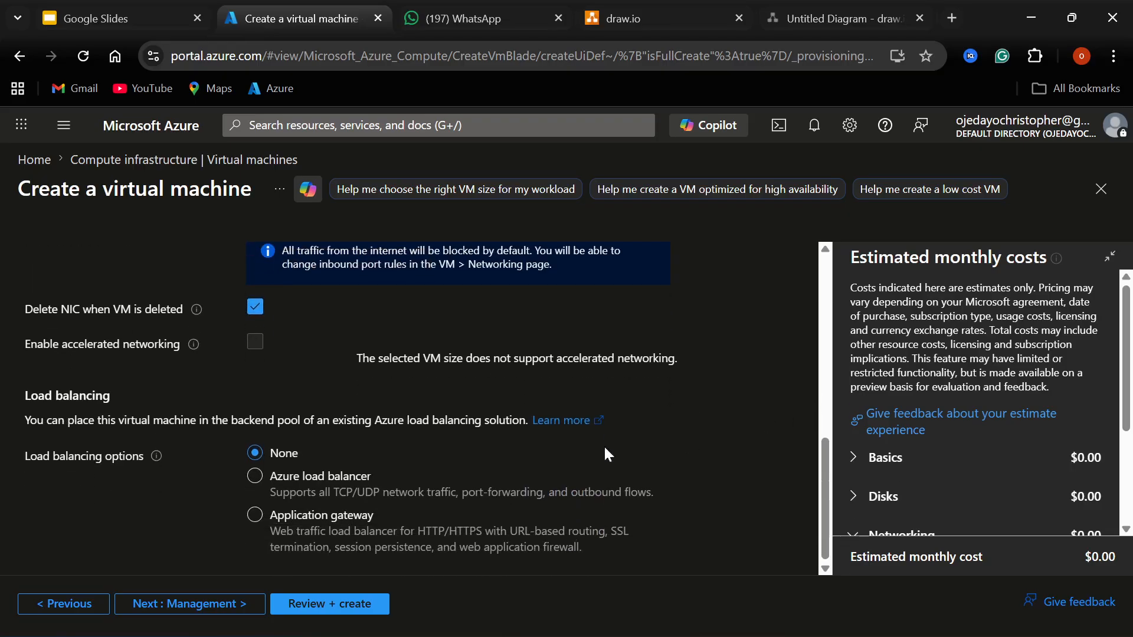
Validate and create the virtual machine, generating its new SSH key pair and downloading the private key.
{"action": "left_click", "coordinate": [301, 605]}
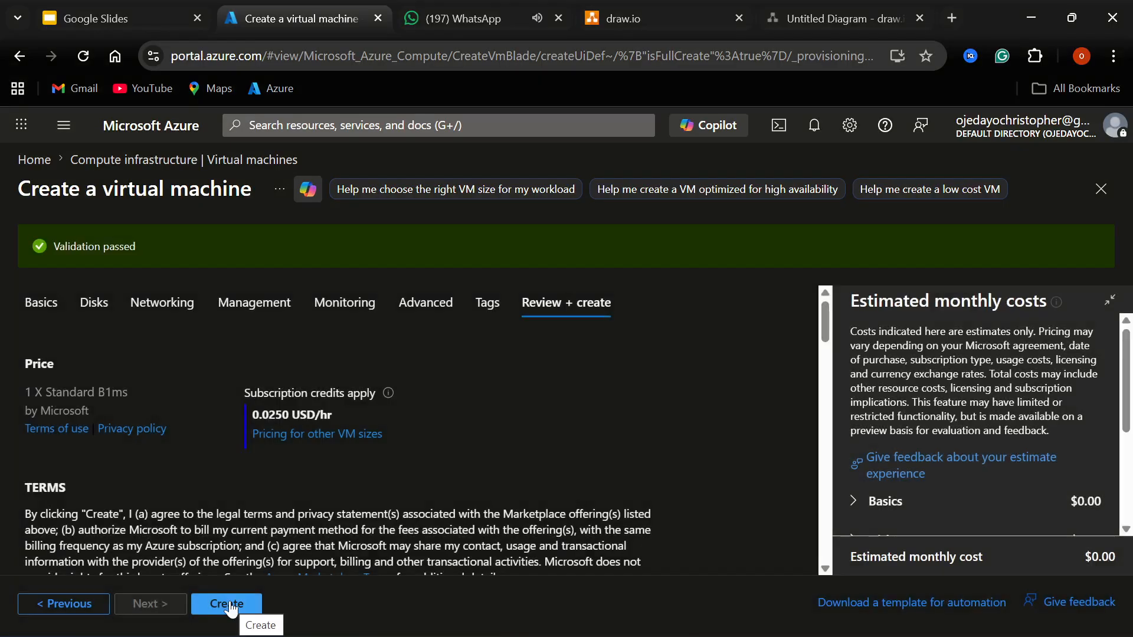
{"action": "left_click", "coordinate": [230, 603]}
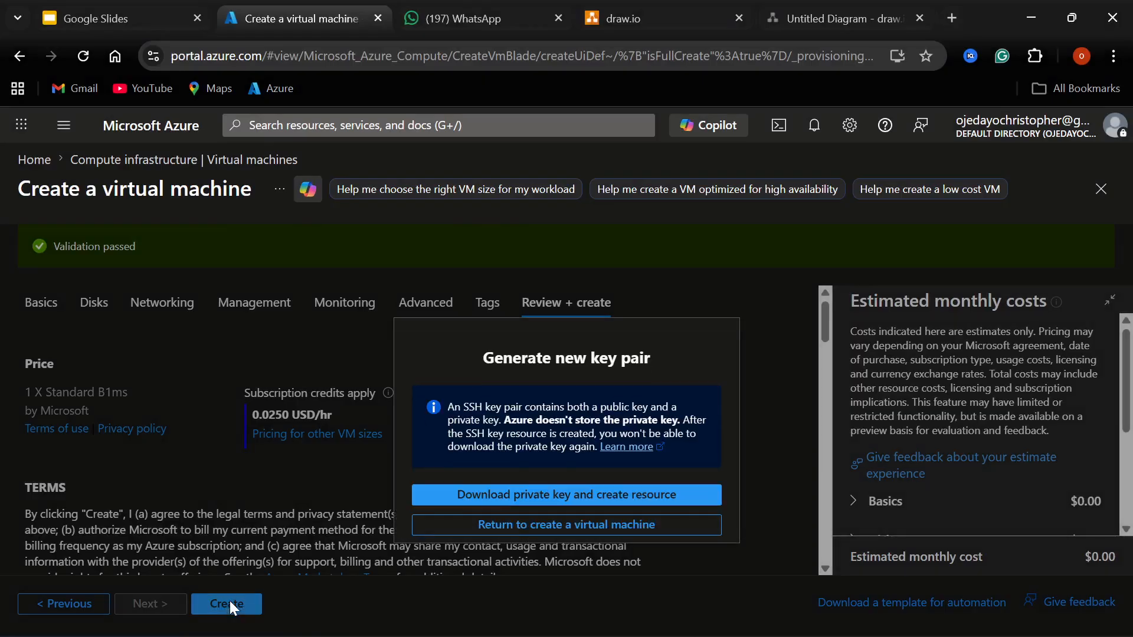
{"action": "left_click", "coordinate": [565, 498]}
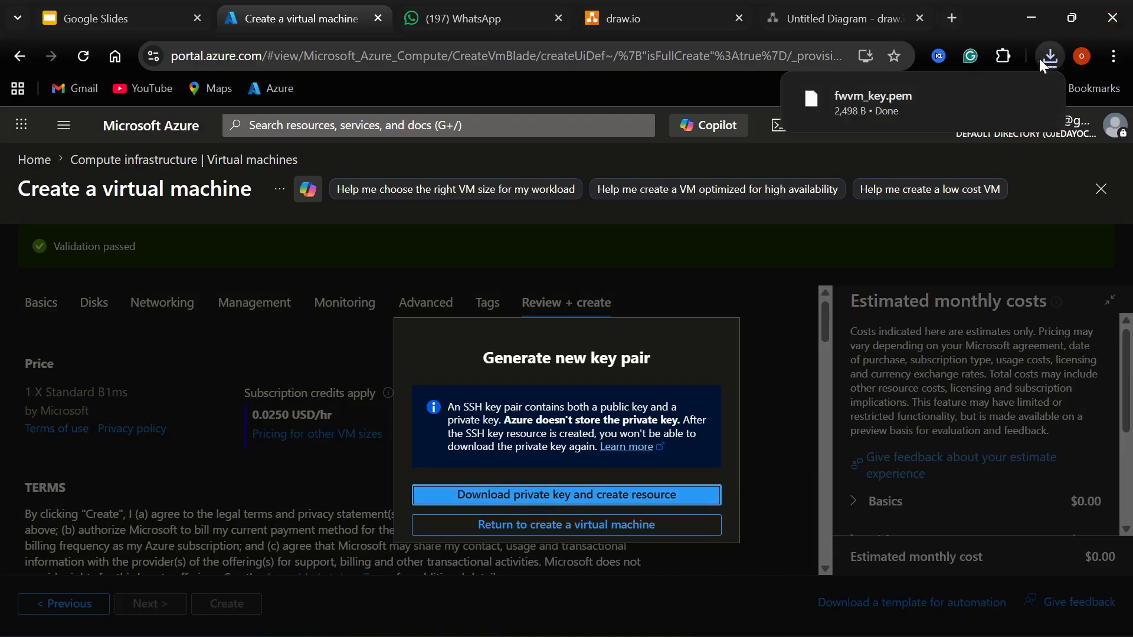
{"action": "left_click", "coordinate": [508, 525]}
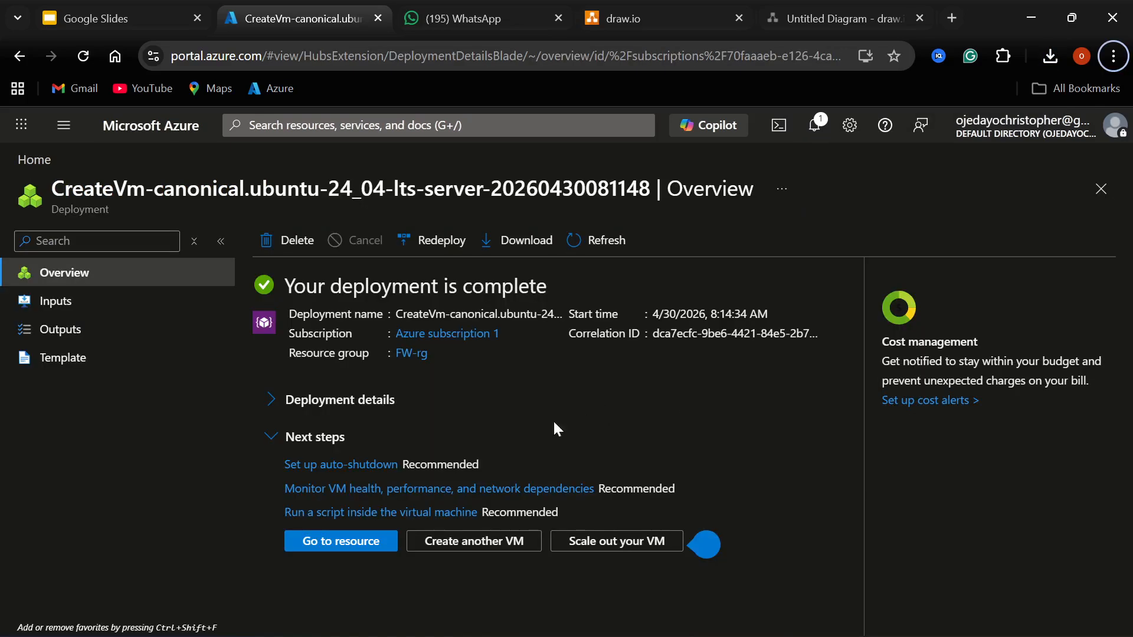
Open the deployed fwvm resource and check the Azure Bastion access path in the draw.io diagram.
{"action": "left_click", "coordinate": [333, 552]}
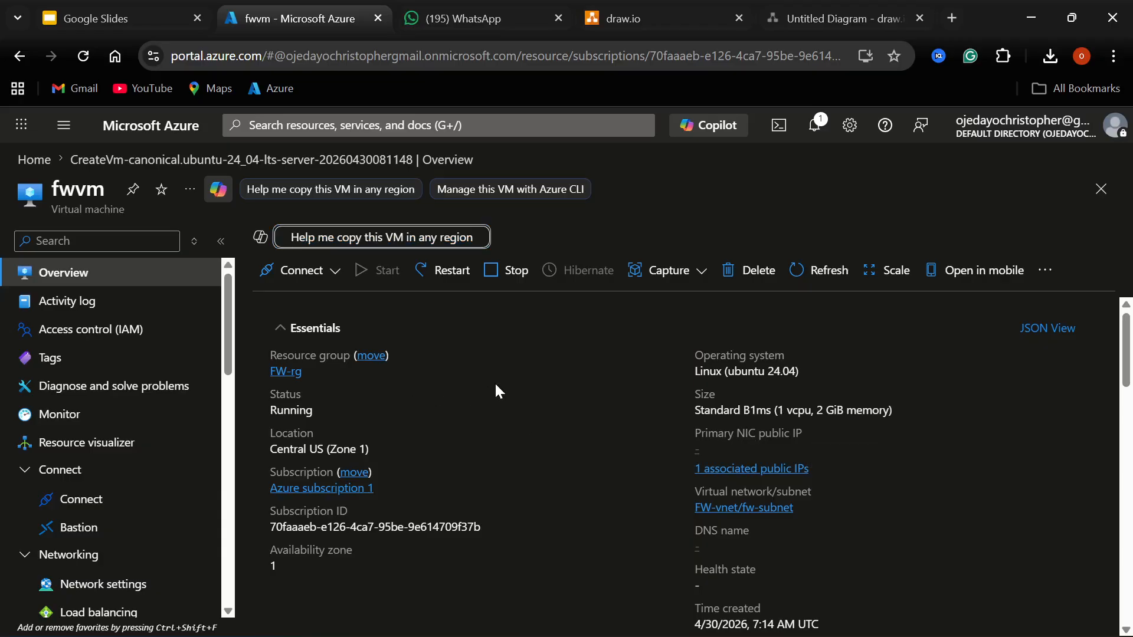
{"action": "left_click", "coordinate": [830, 17]}
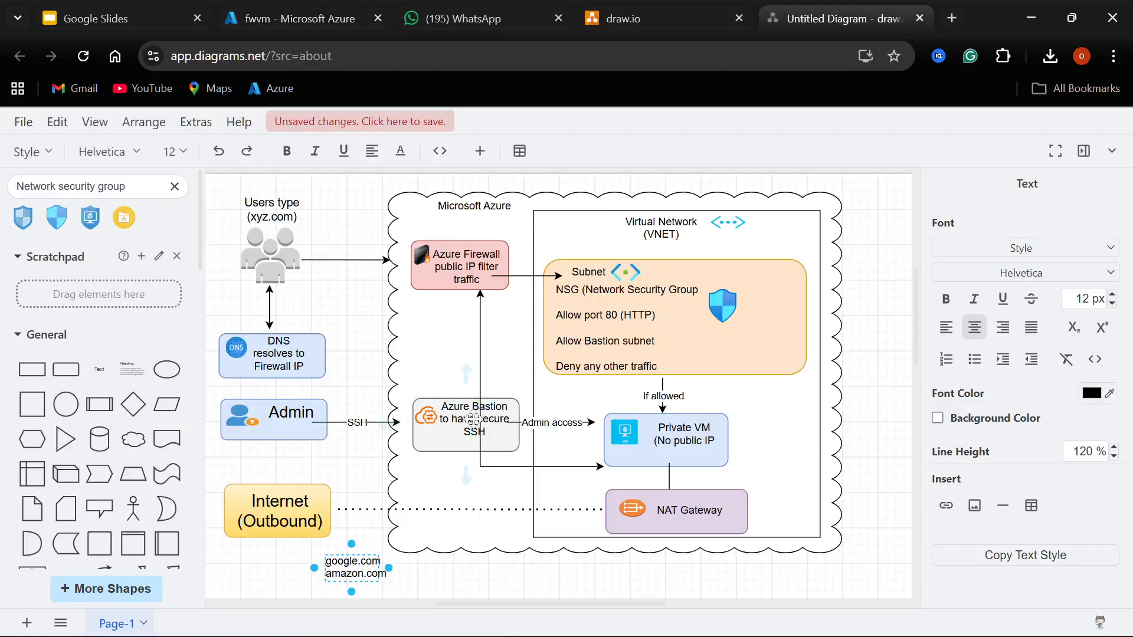
{"action": "left_click", "coordinate": [283, 20]}
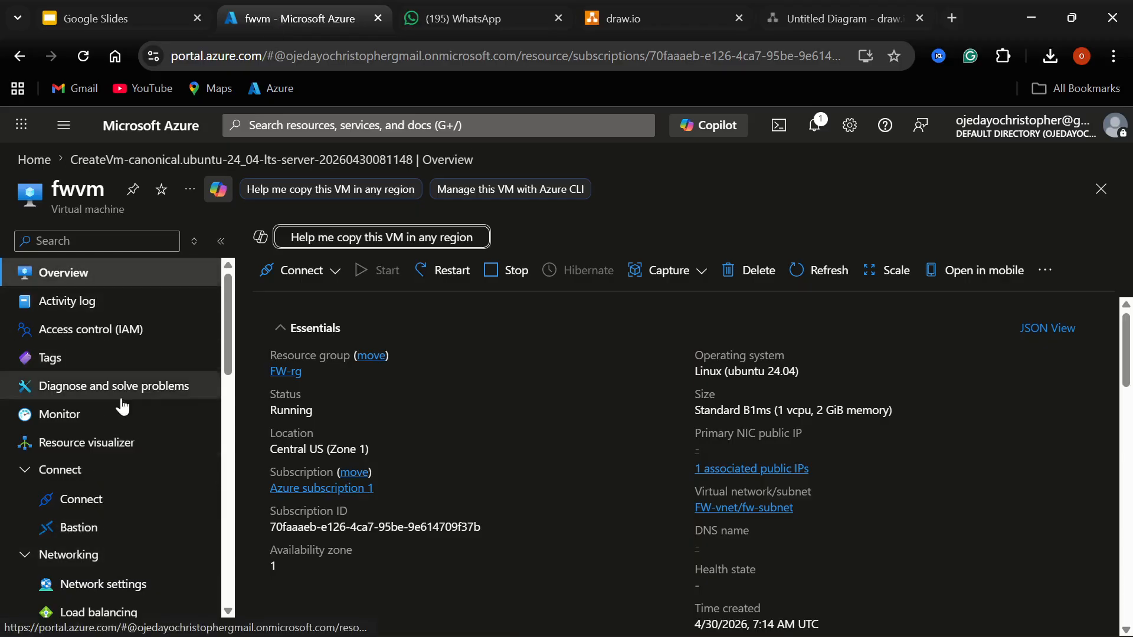
Open the Bastion connection settings of fwvm and set the authentication type to SSH Private Key from Local File.
{"action": "left_click", "coordinate": [78, 528]}
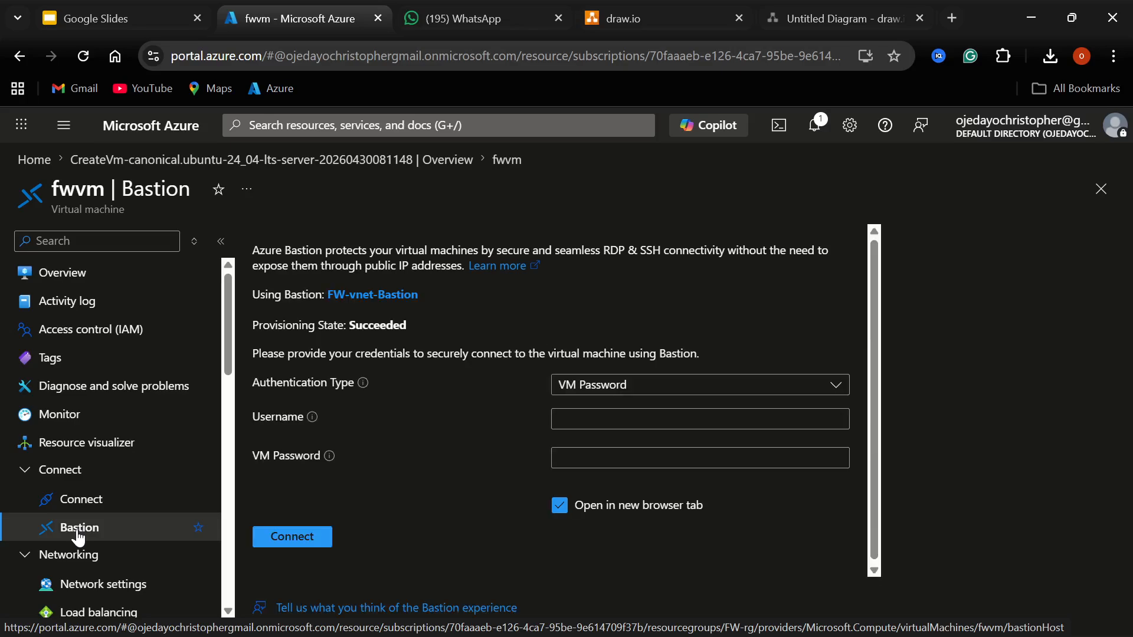
{"action": "left_click", "coordinate": [833, 389]}
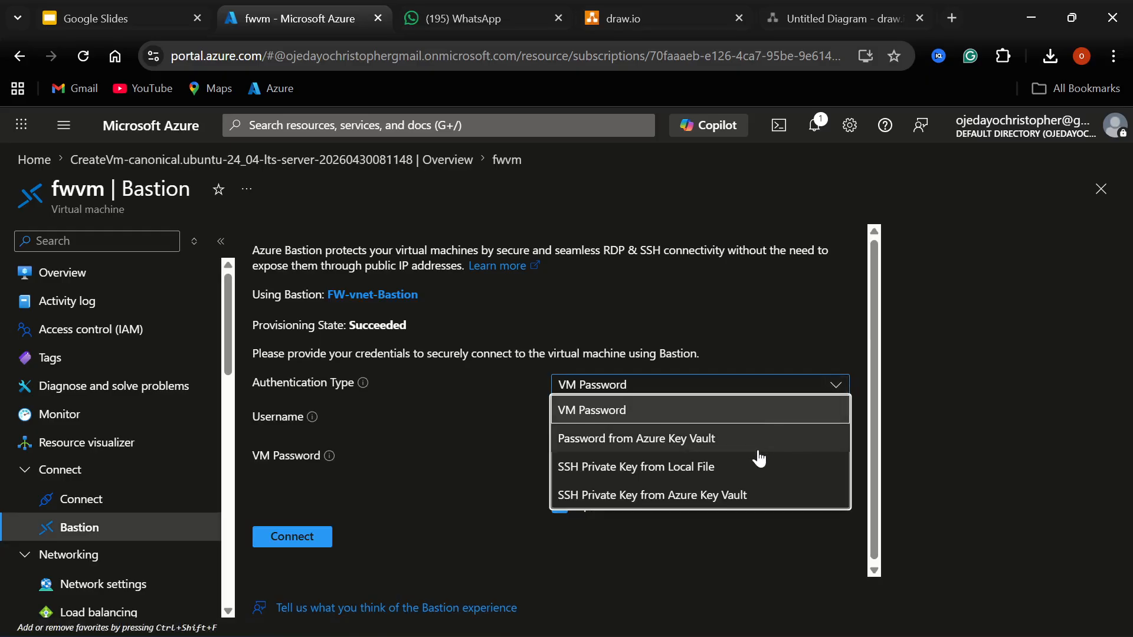
{"action": "left_click", "coordinate": [727, 469]}
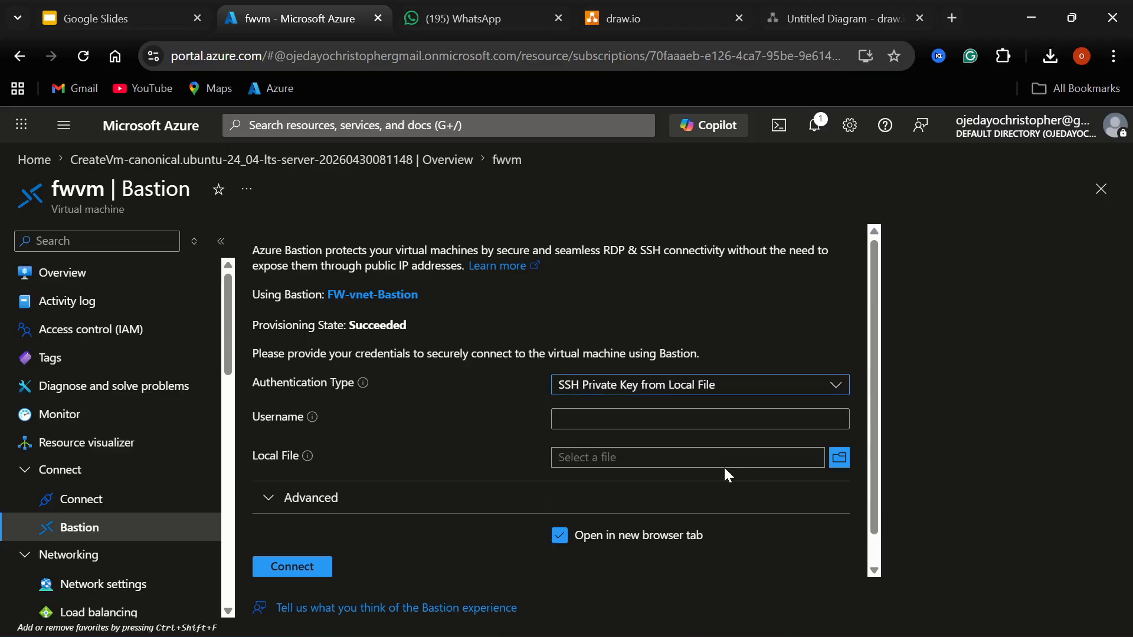
Choose fwvm_key.pem from the Downloads folder as the local private key file for the Bastion connection.
{"action": "left_click", "coordinate": [840, 464]}
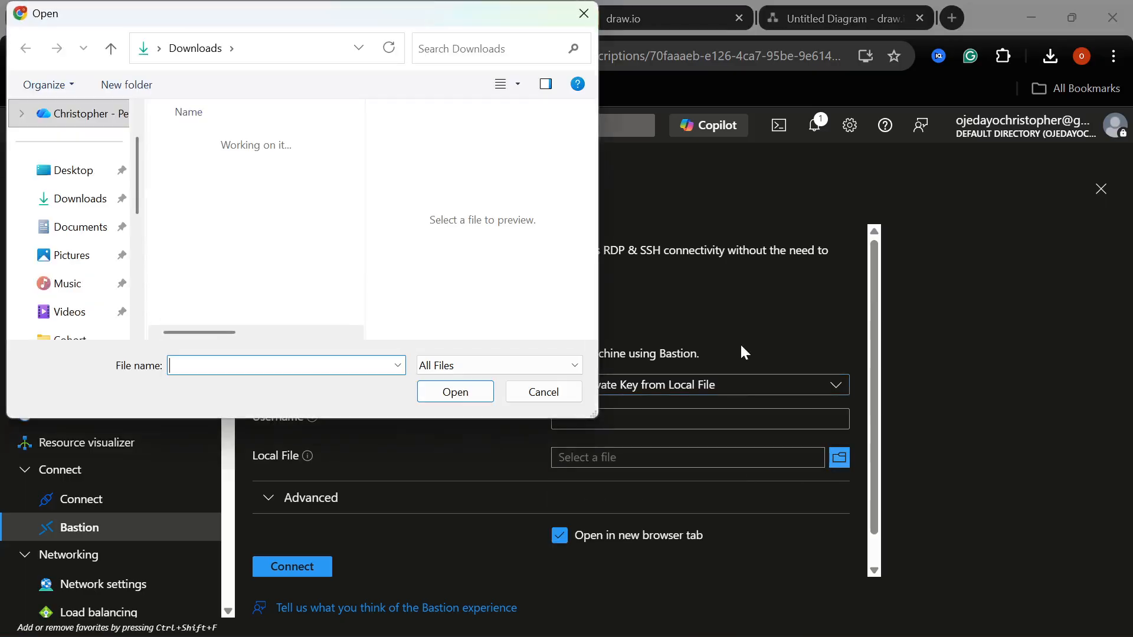
{"action": "left_click", "coordinate": [268, 163]}
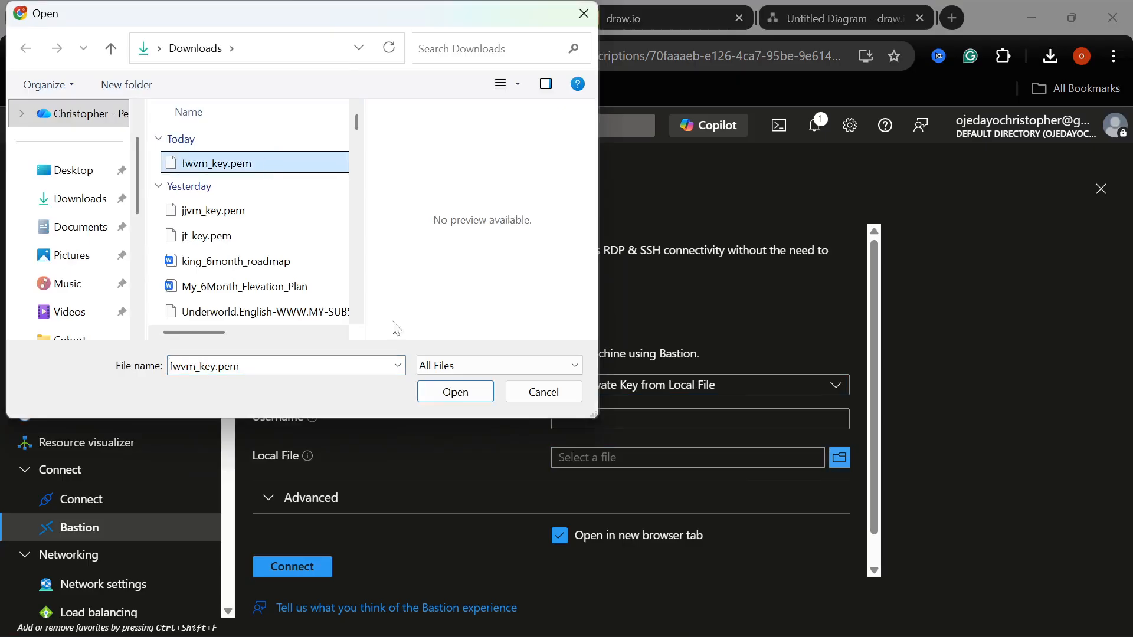
{"action": "left_click", "coordinate": [447, 394]}
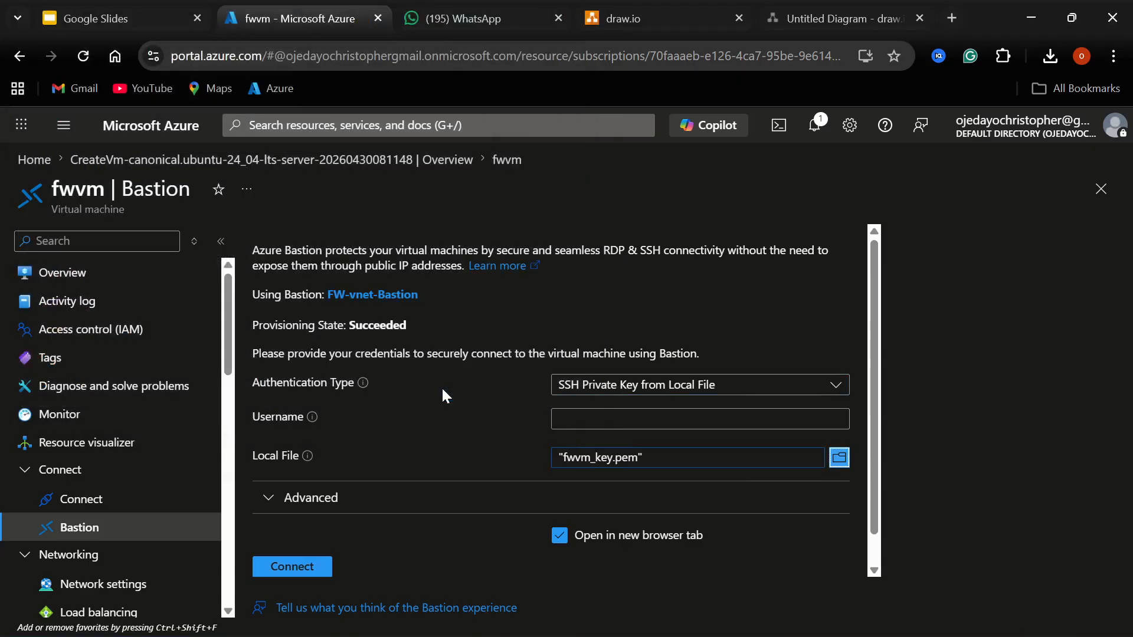
Enter azureuser as the username, connect to fwvm through Bastion, and allow clipboard access for the session.
{"action": "left_click", "coordinate": [655, 419]}
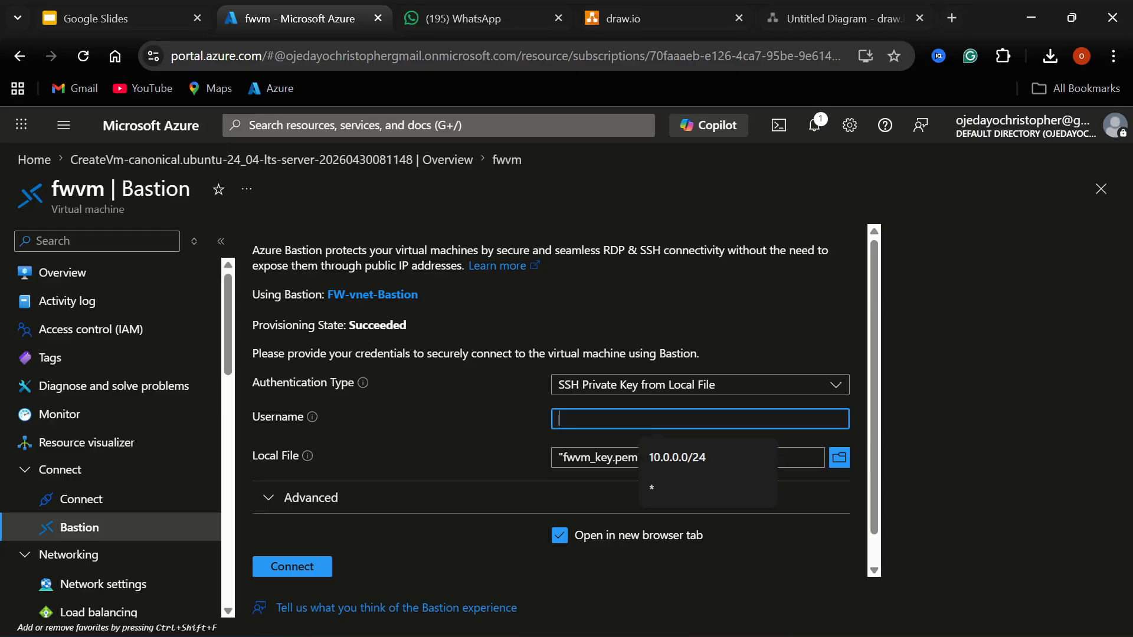
{"action": "type", "text": "azure"}
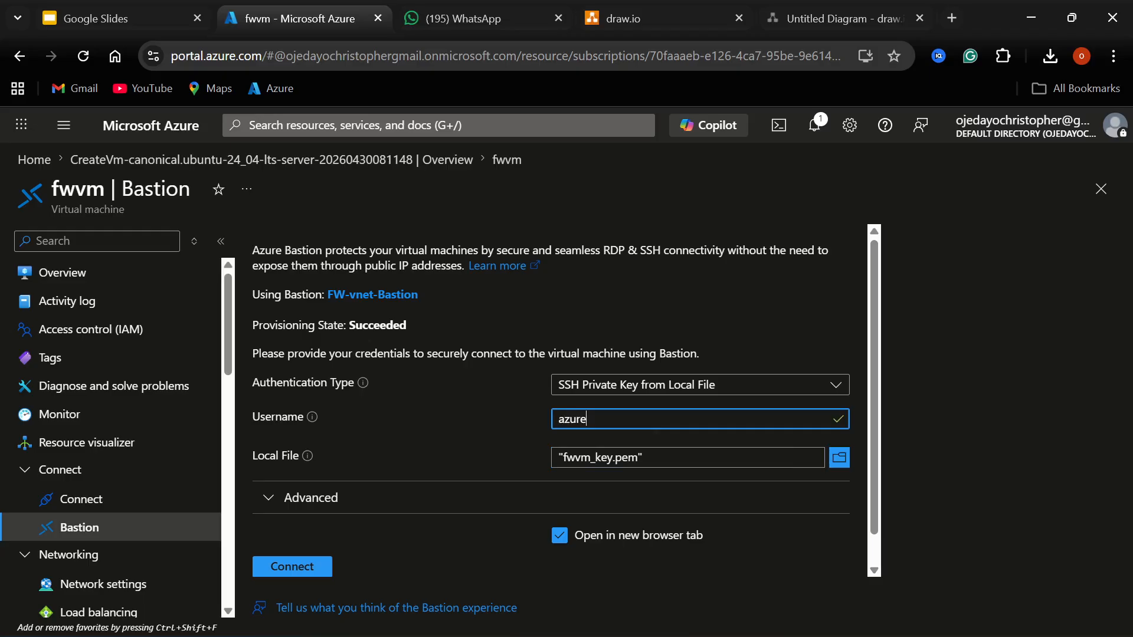
{"action": "key", "text": "BackSpace"}
{"action": "type", "text": "euser"}
{"action": "left_click", "coordinate": [314, 566]}
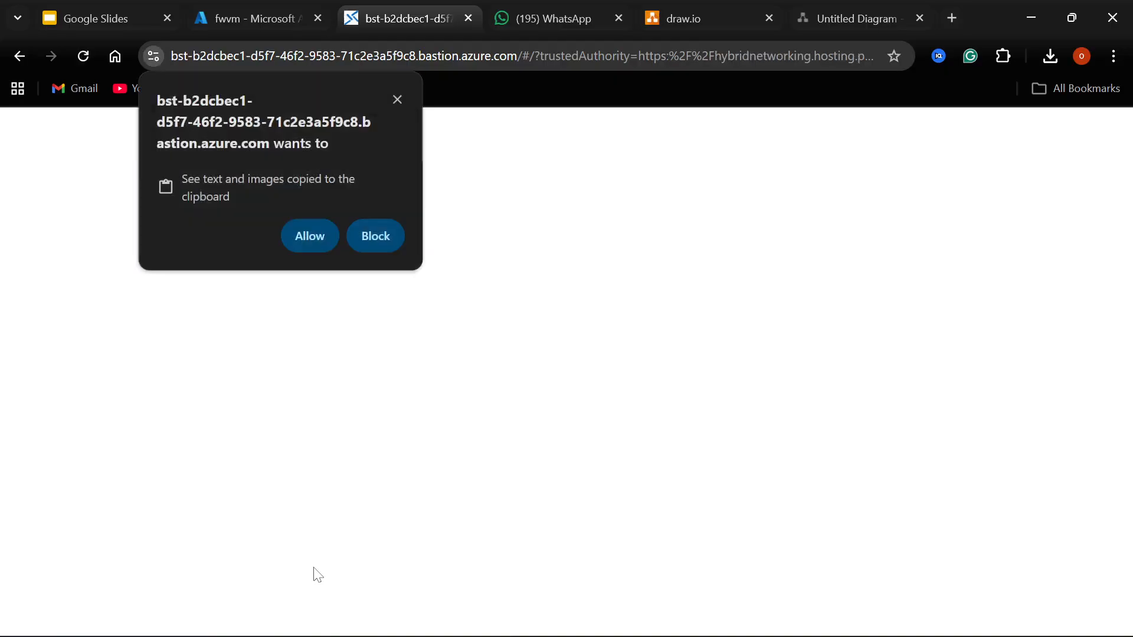
{"action": "left_click", "coordinate": [309, 236]}
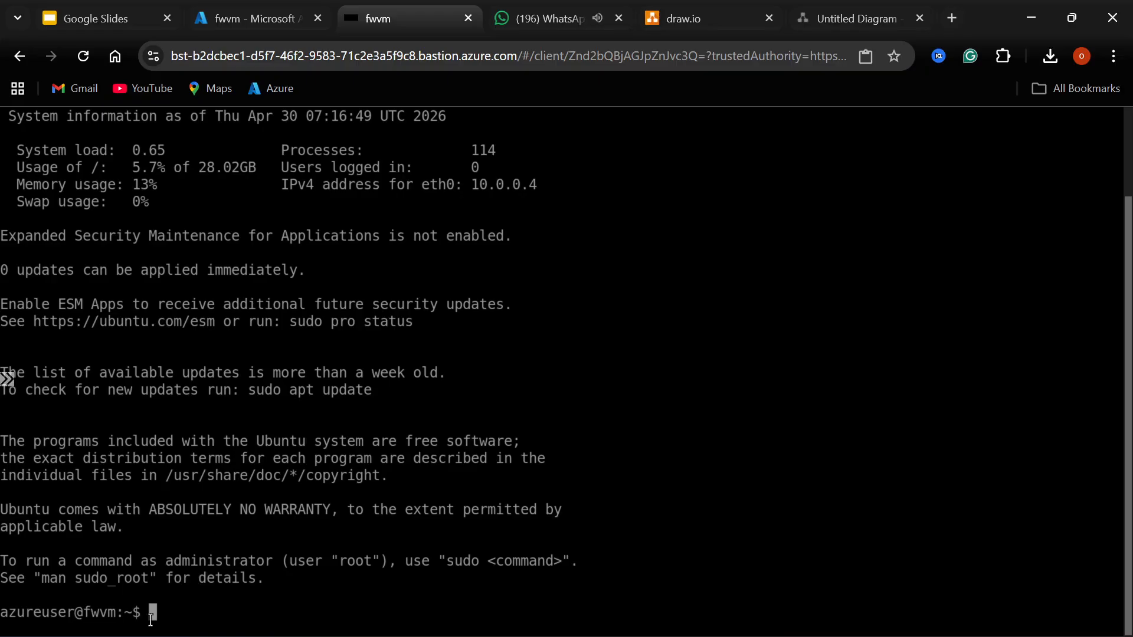
Run sudo apt update in the fwvm terminal to refresh the package lists.
{"action": "type", "text": "sudo apt "}
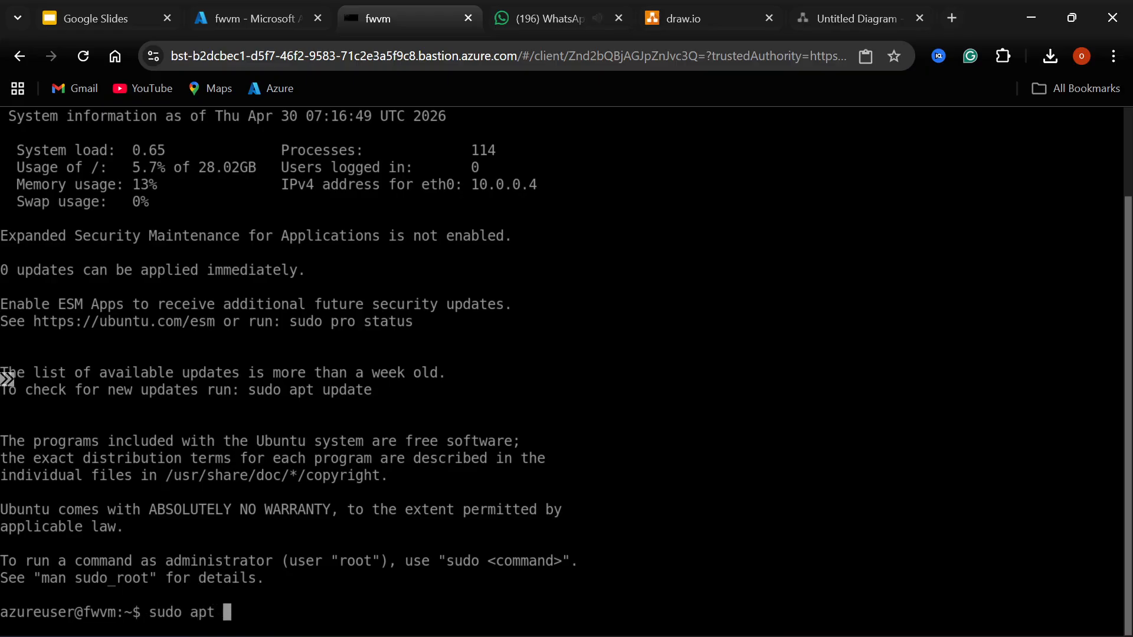
{"action": "type", "text": "update"}
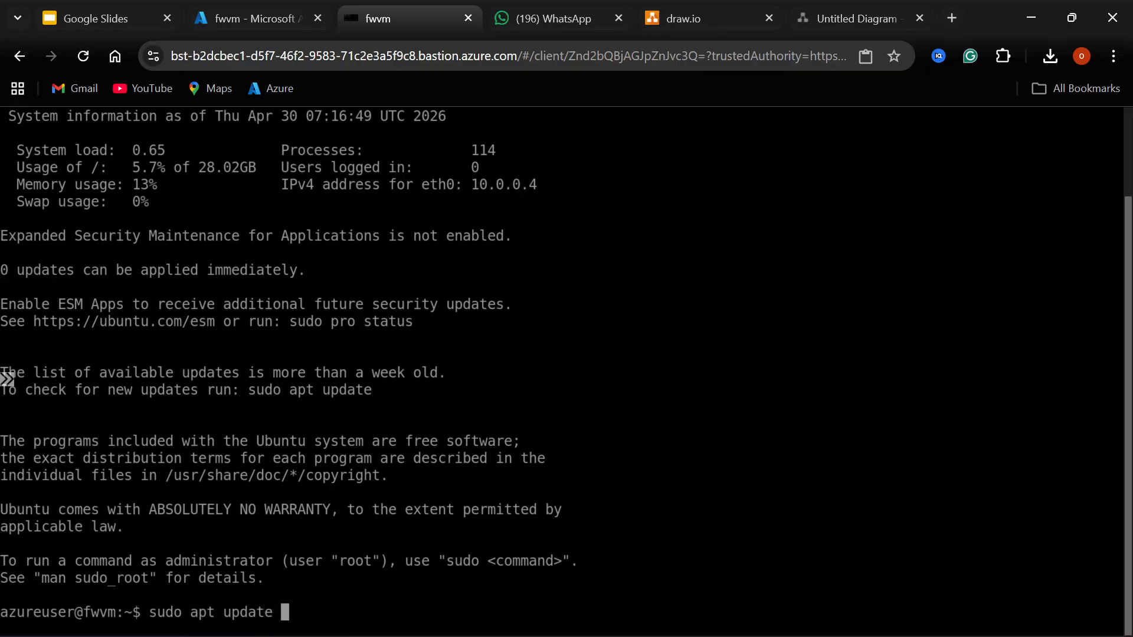
{"action": "key", "text": "Return"}
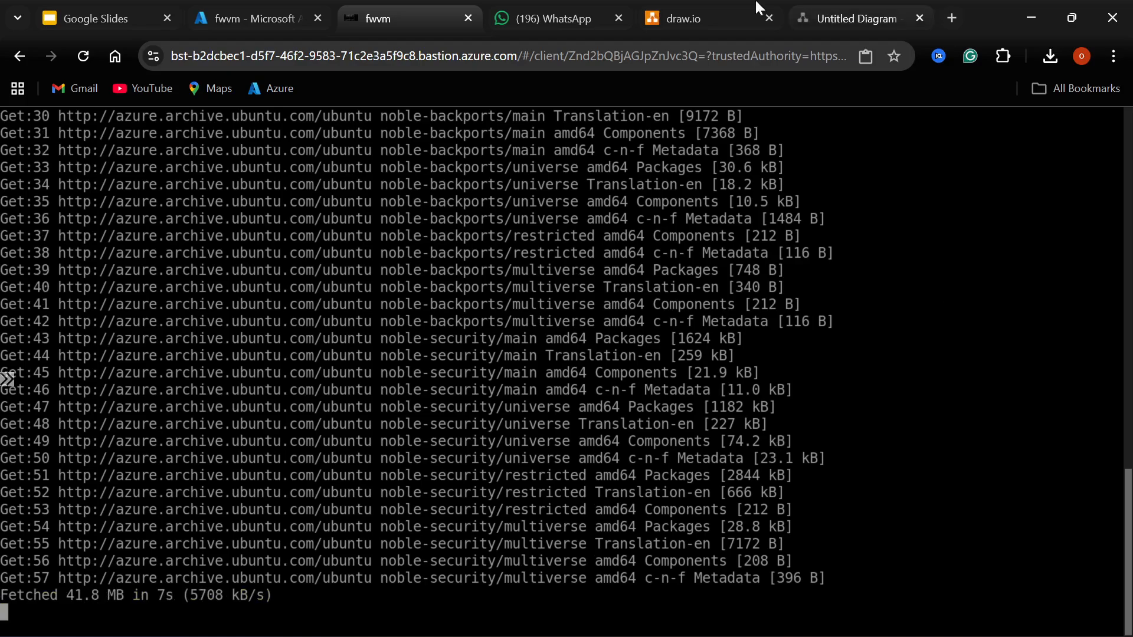
Return to the Azure portal, search for firewall, and open the FW-vnet-Firewall resource.
{"action": "left_click", "coordinate": [272, 22]}
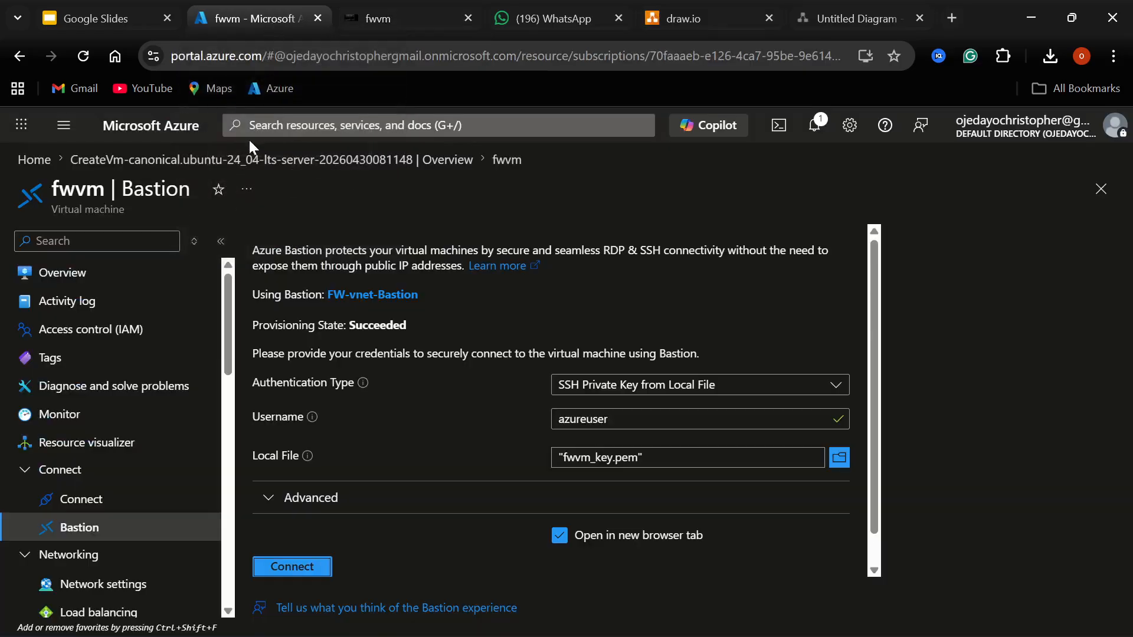
{"action": "left_click", "coordinate": [155, 142]}
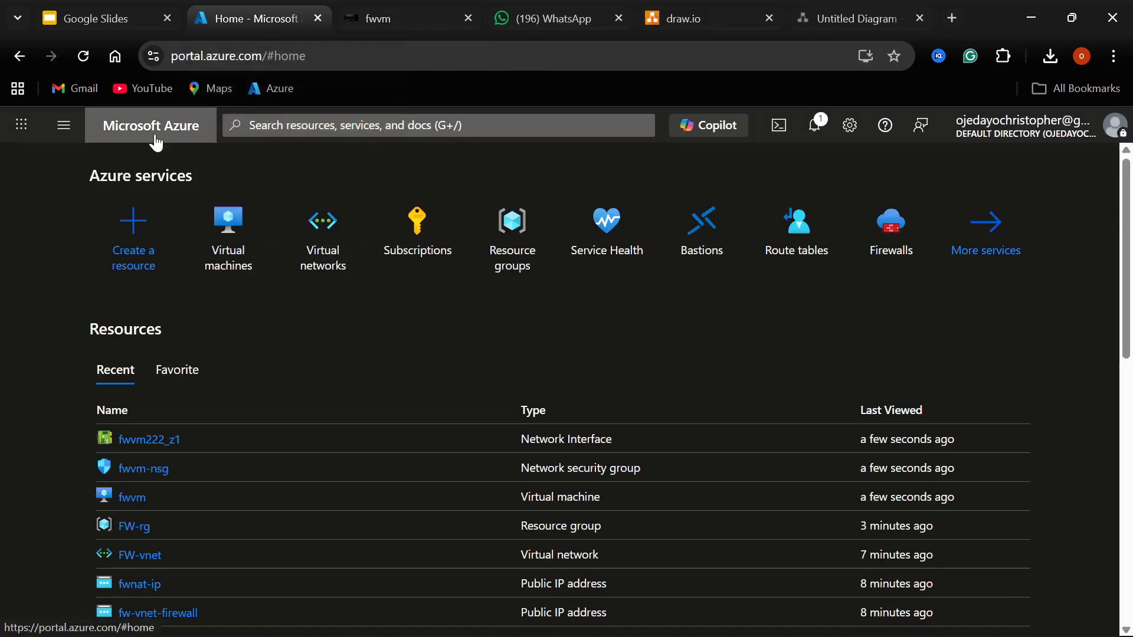
{"action": "left_click", "coordinate": [438, 125]}
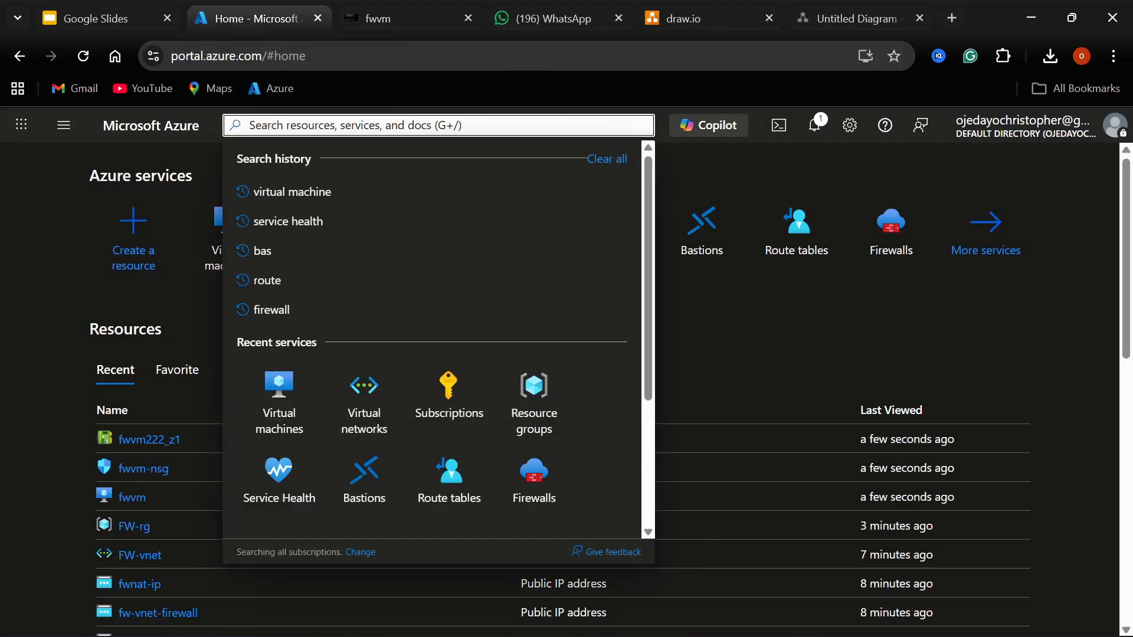
{"action": "type", "text": "firewal"}
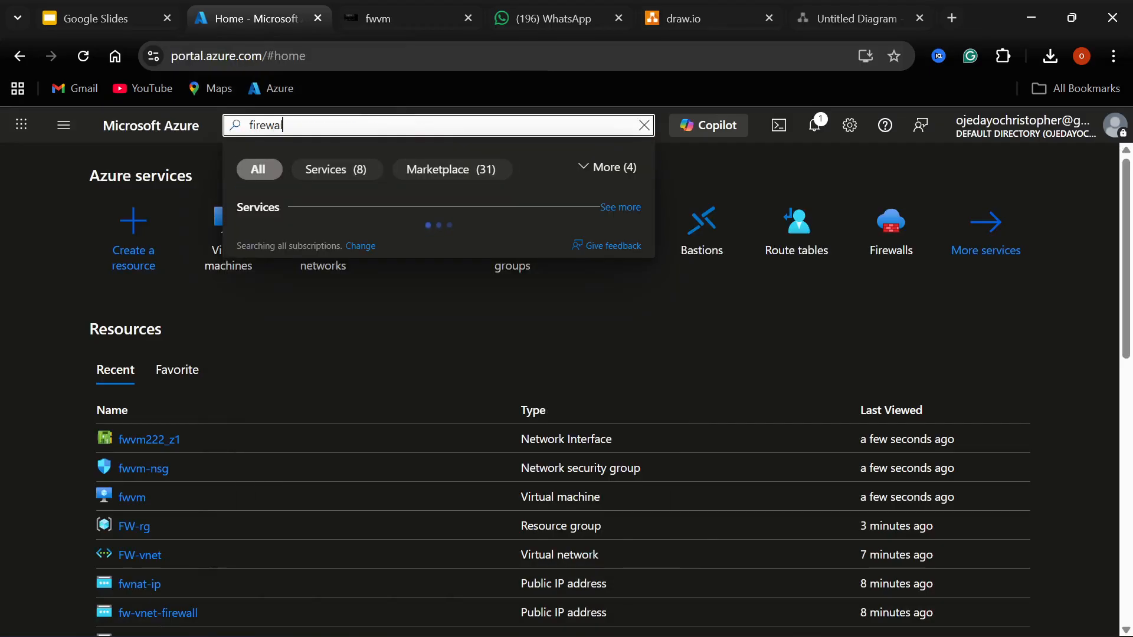
{"action": "type", "text": "l"}
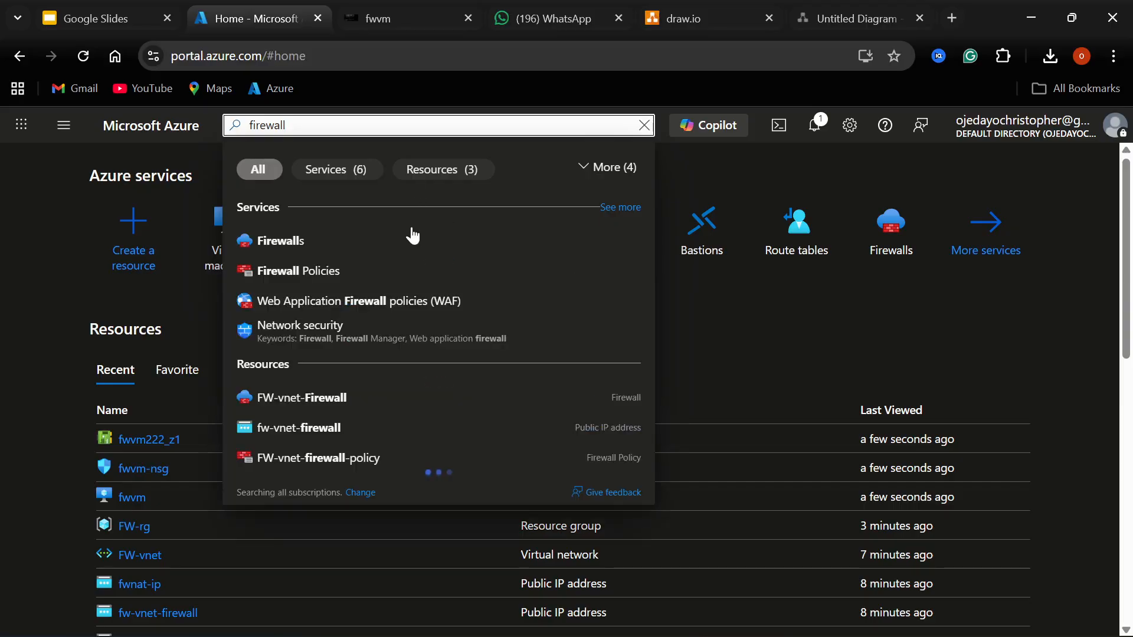
{"action": "left_click", "coordinate": [405, 239]}
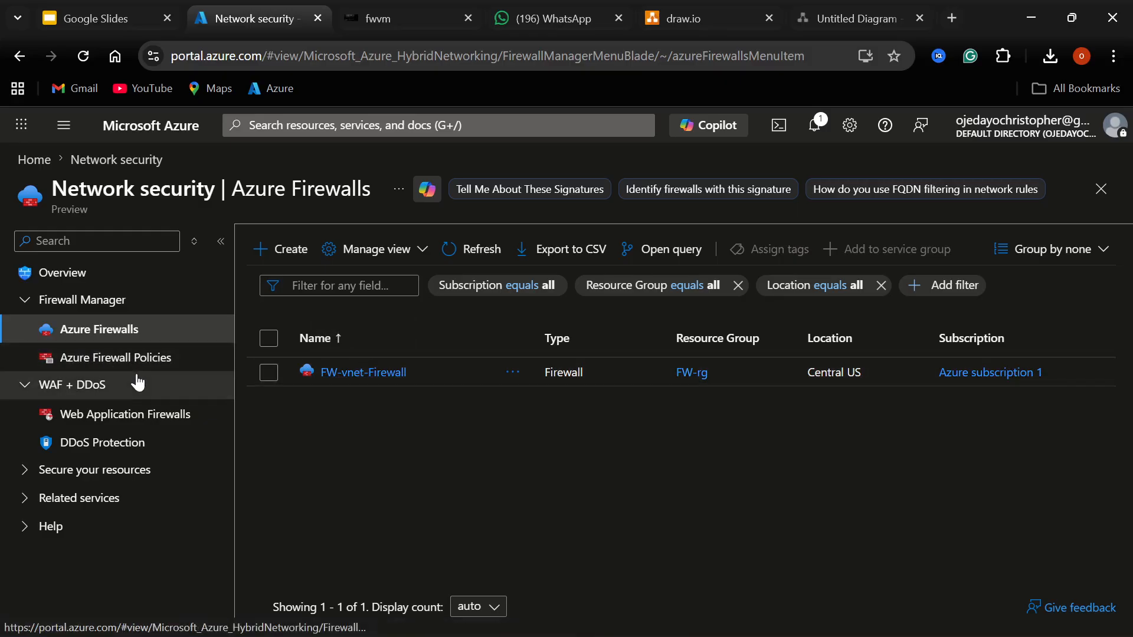
{"action": "left_click", "coordinate": [382, 374]}
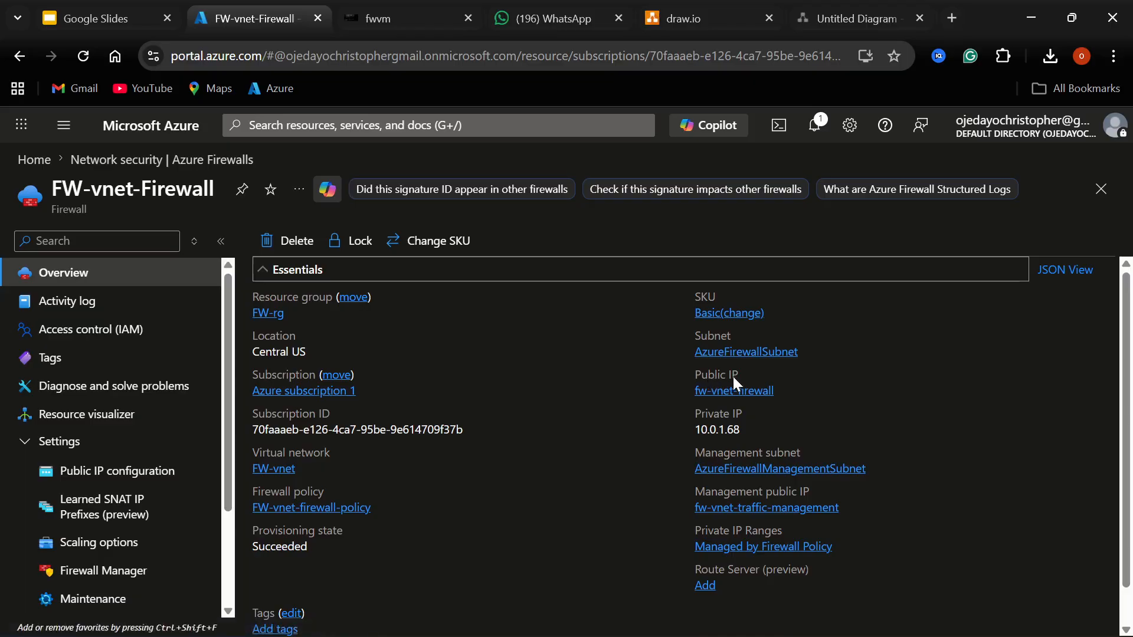
Copy the IP address of the firewall's public IP resource fw-vnet-firewall and load it in a new browser tab.
{"action": "left_click", "coordinate": [736, 391]}
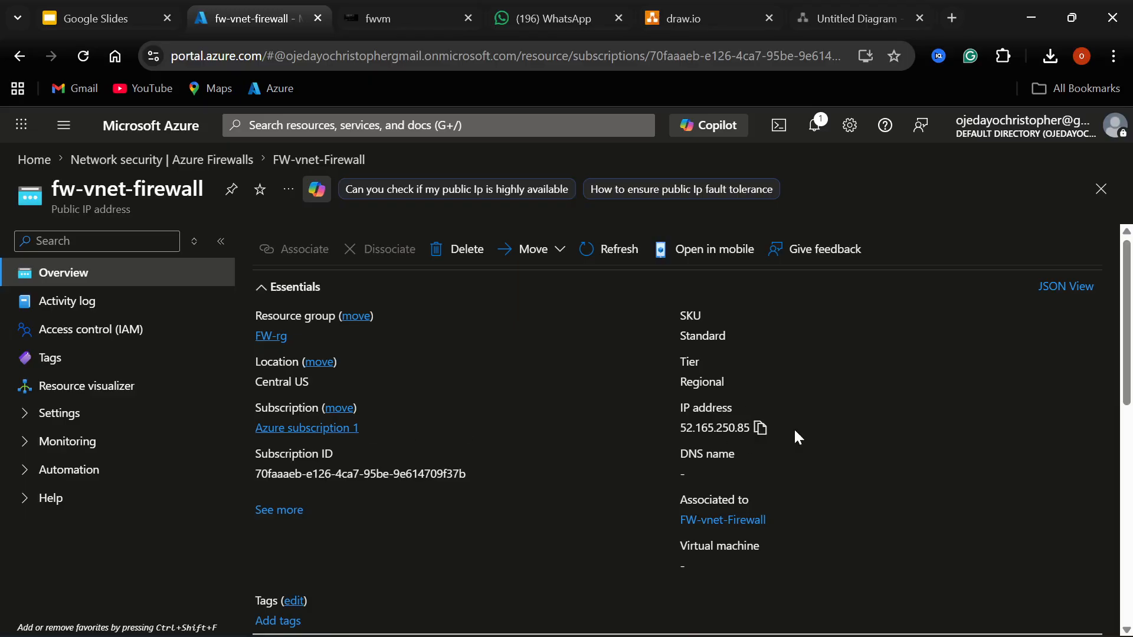
{"action": "left_click", "coordinate": [761, 428]}
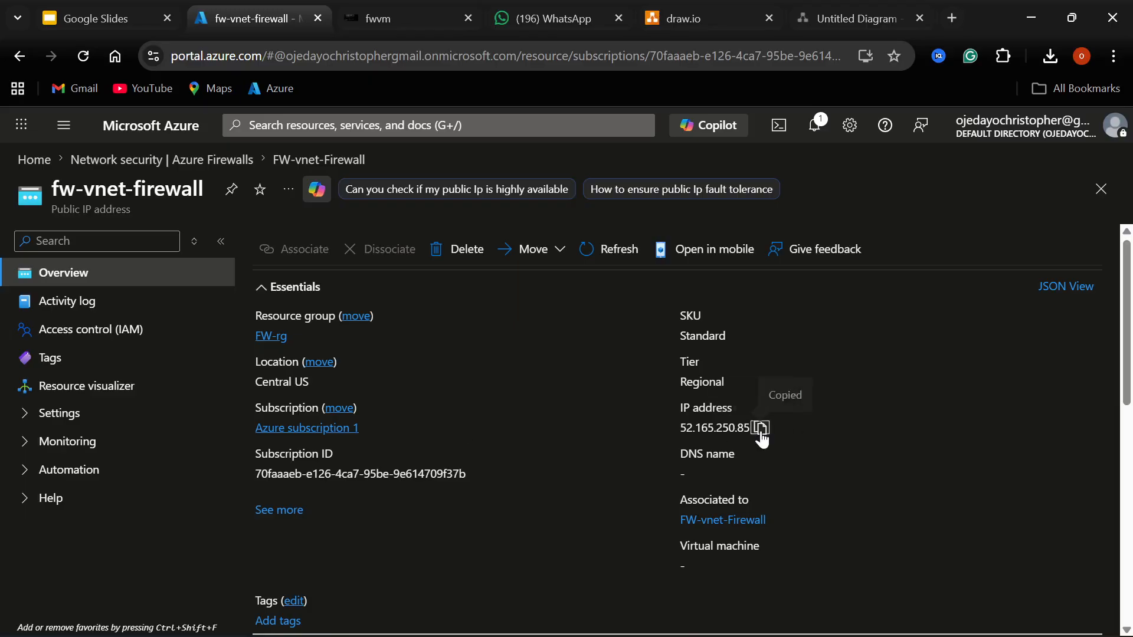
{"action": "left_click", "coordinate": [952, 18]}
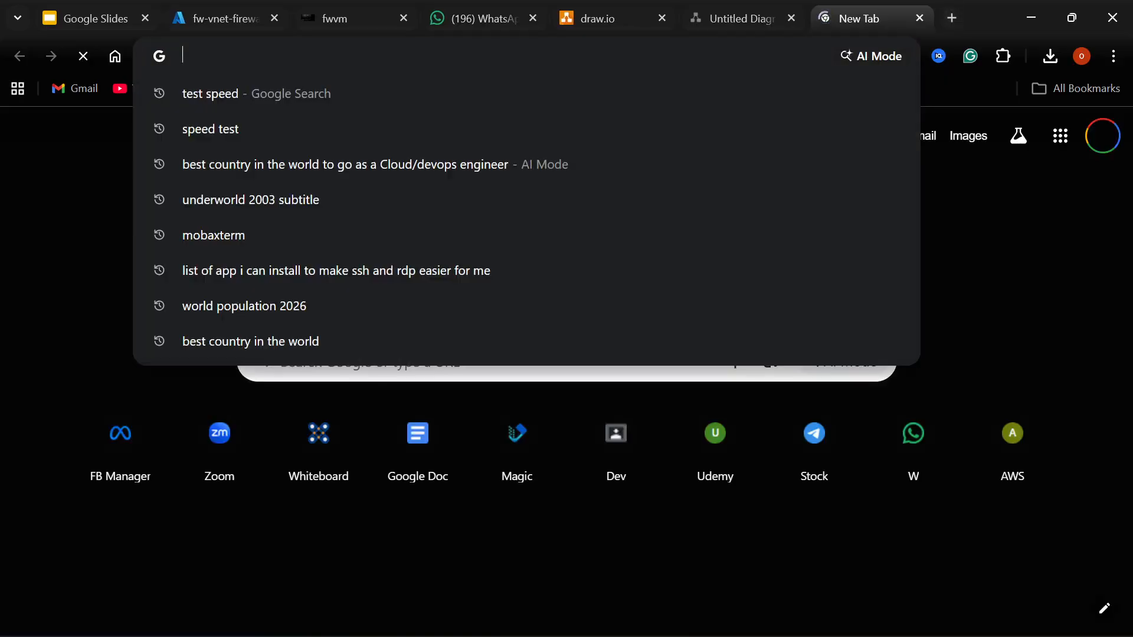
{"action": "key", "text": "ctrl+v"}
{"action": "key", "text": "Return"}
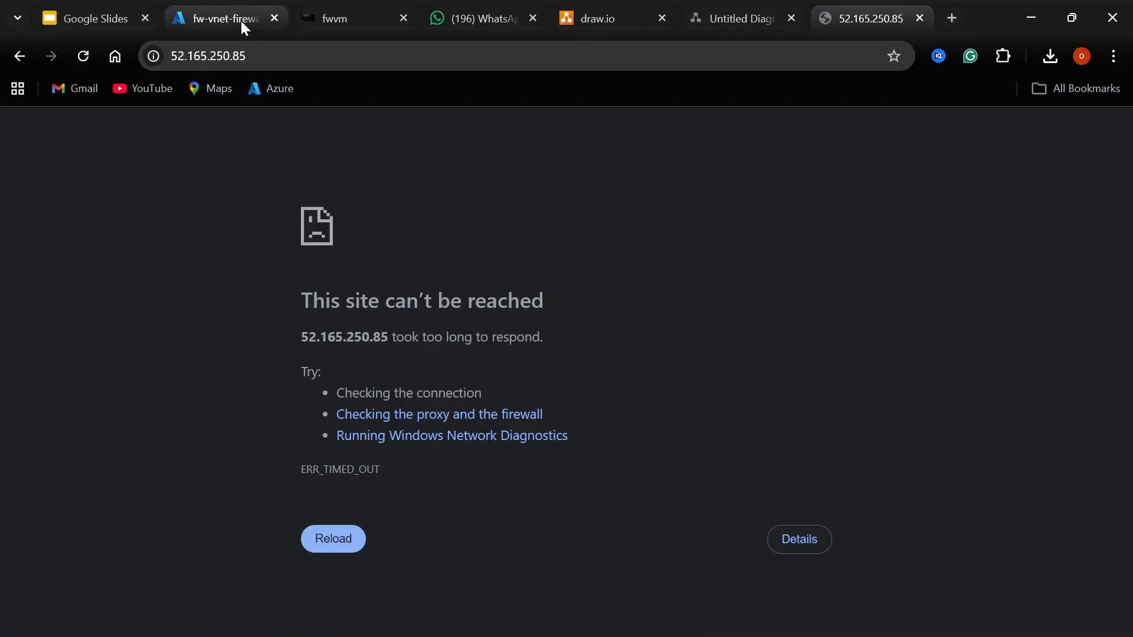
Return to the Azure portal and open the rule collections of the firewall policy FW-vnet-firewall-policy.
{"action": "left_click", "coordinate": [241, 20]}
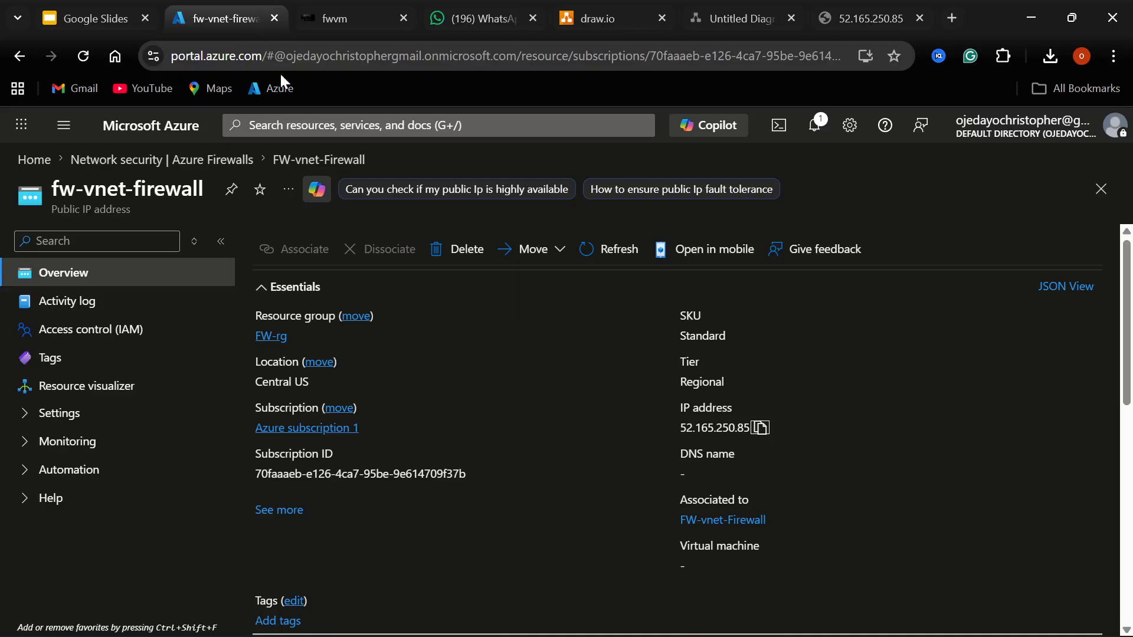
{"action": "left_click", "coordinate": [236, 161]}
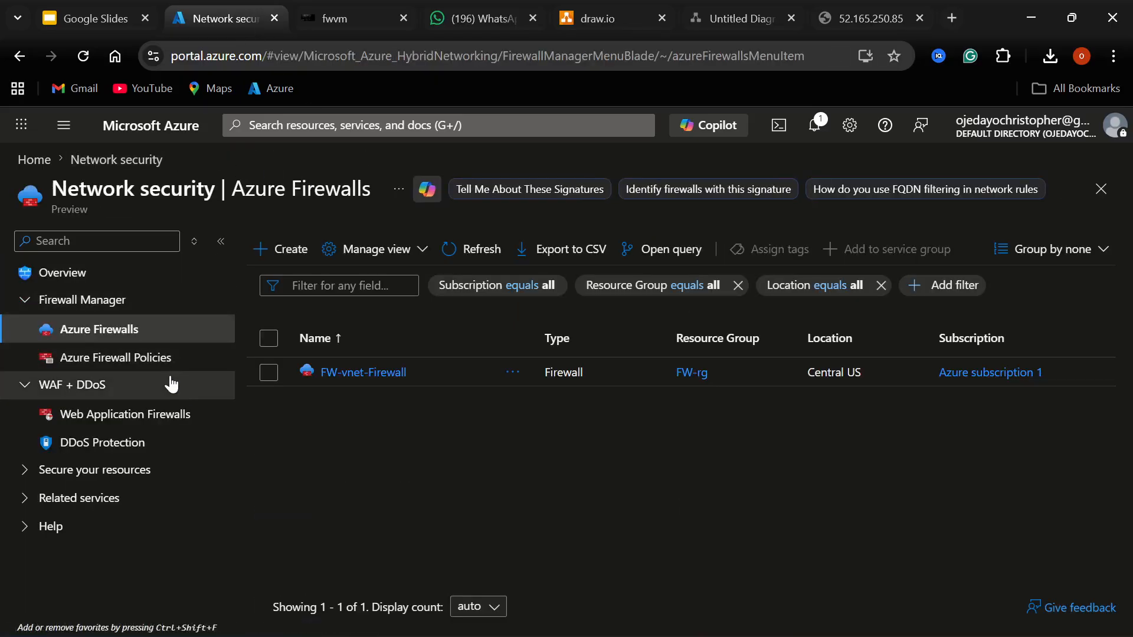
{"action": "left_click", "coordinate": [129, 367]}
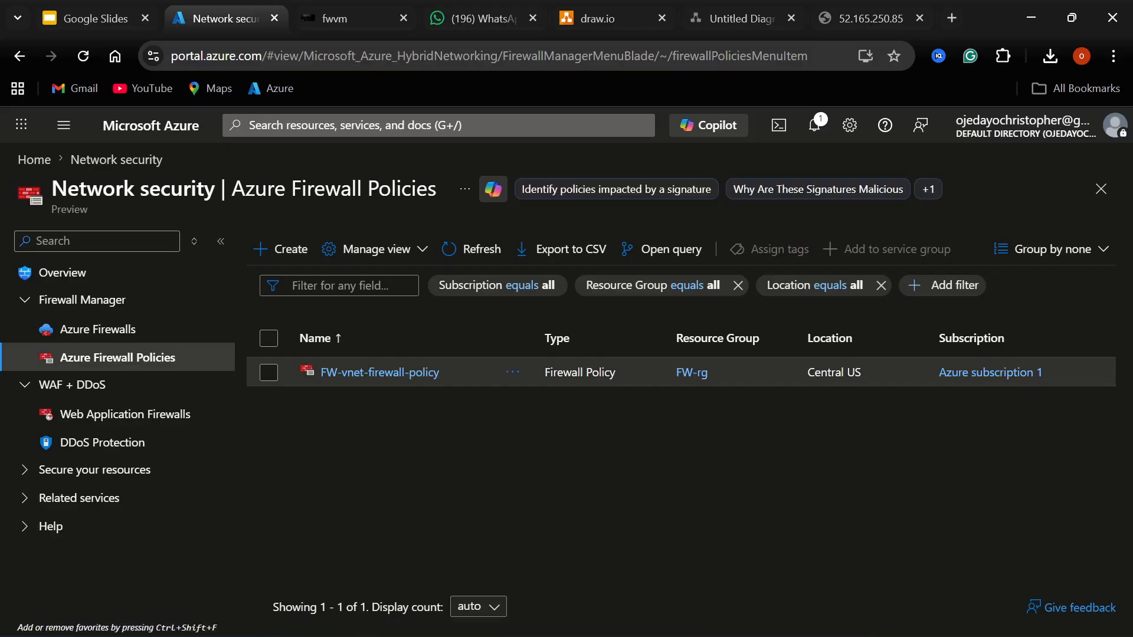
{"action": "left_click", "coordinate": [389, 373]}
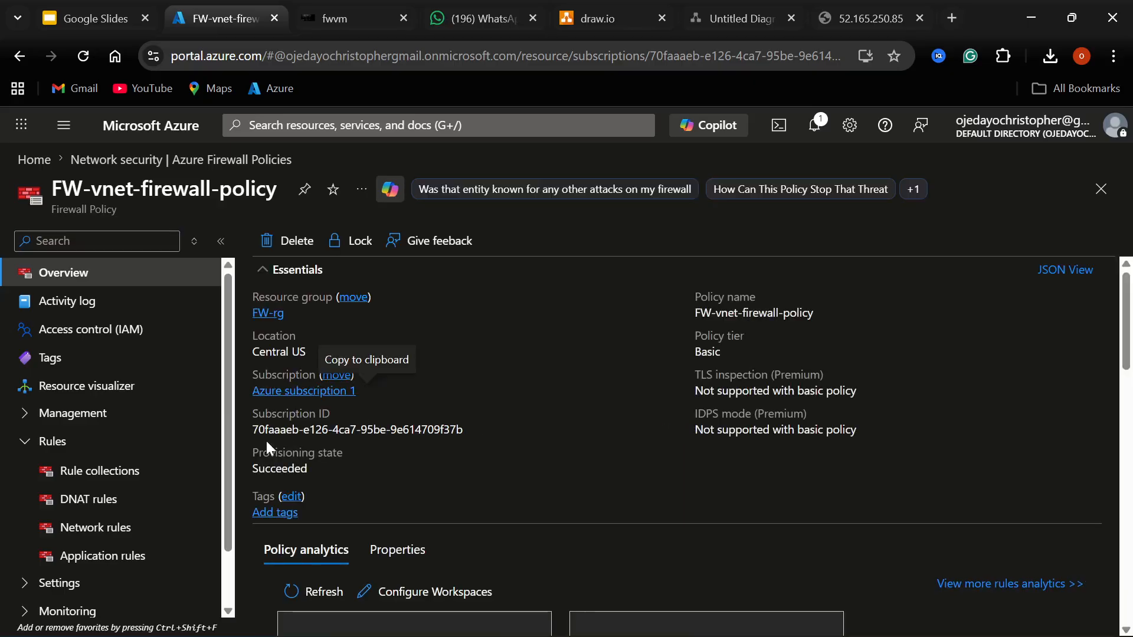
{"action": "left_click", "coordinate": [132, 479]}
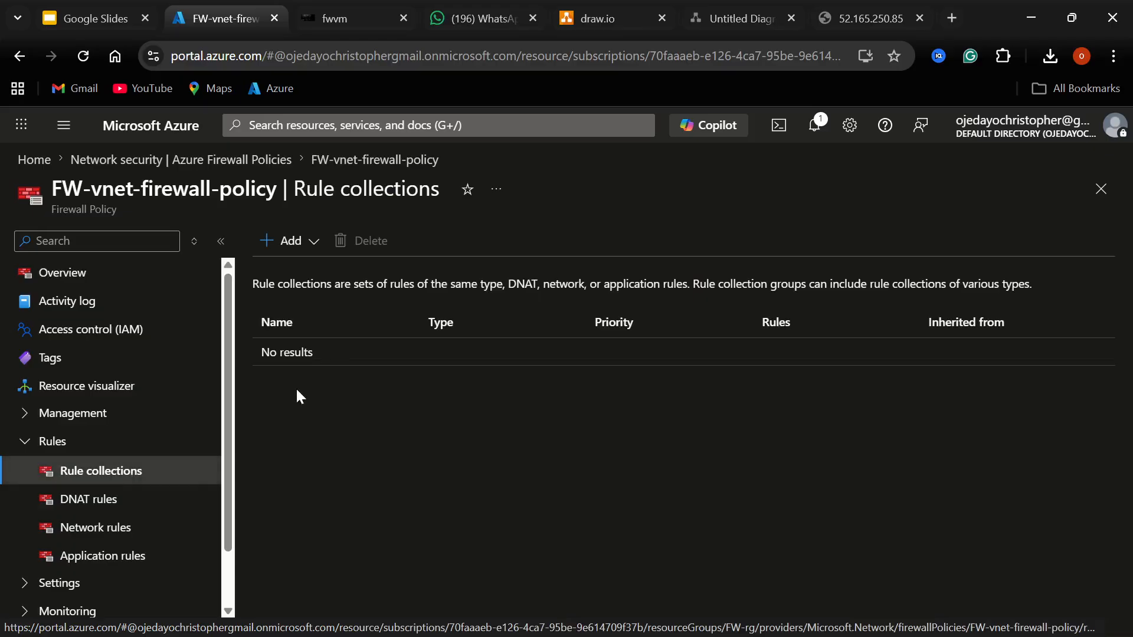
Start a rule collection named fwcollection with type DNAT and priority 100, keeping DefaultDnatRuleCollectionGroup as its group.
{"action": "left_click", "coordinate": [289, 243]}
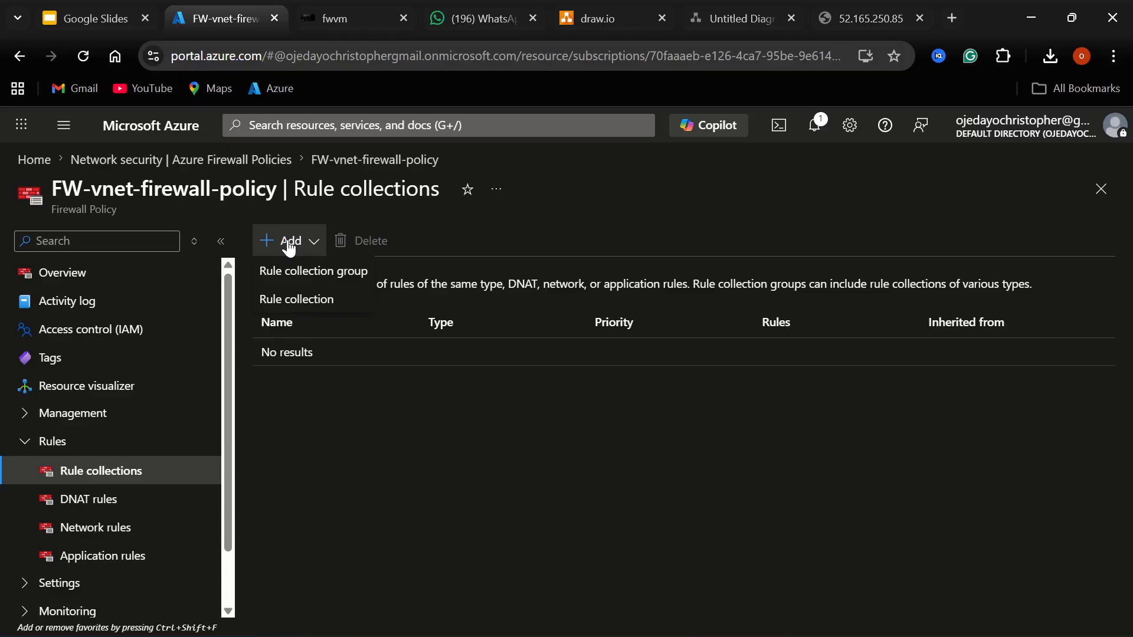
{"action": "left_click", "coordinate": [307, 298]}
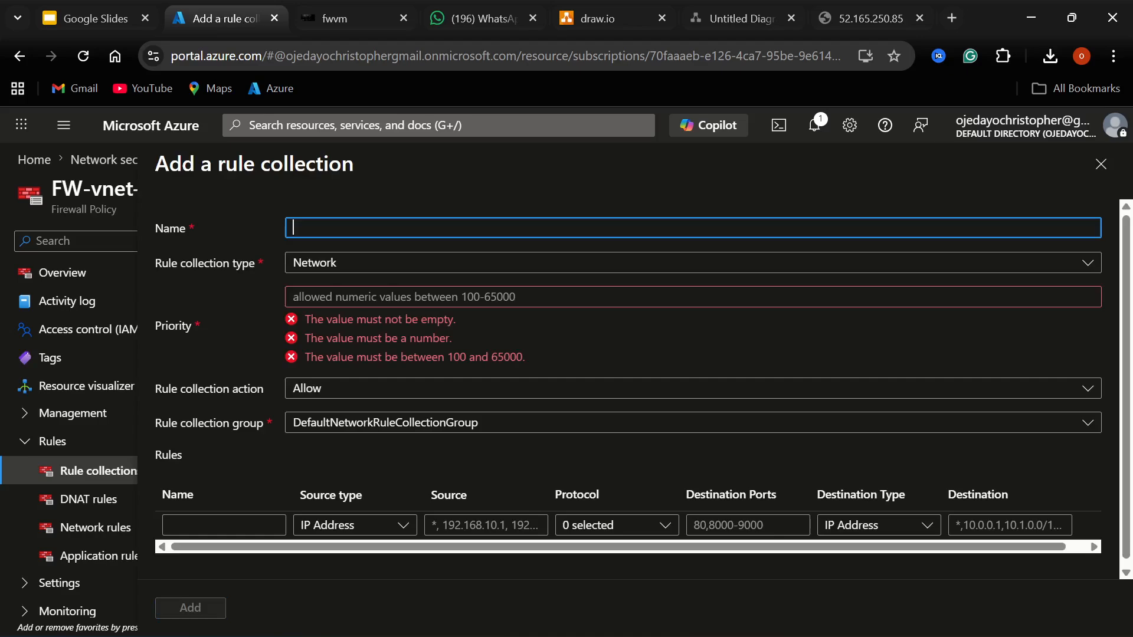
{"action": "type", "text": "fwcollection"}
{"action": "left_click", "coordinate": [1046, 269]}
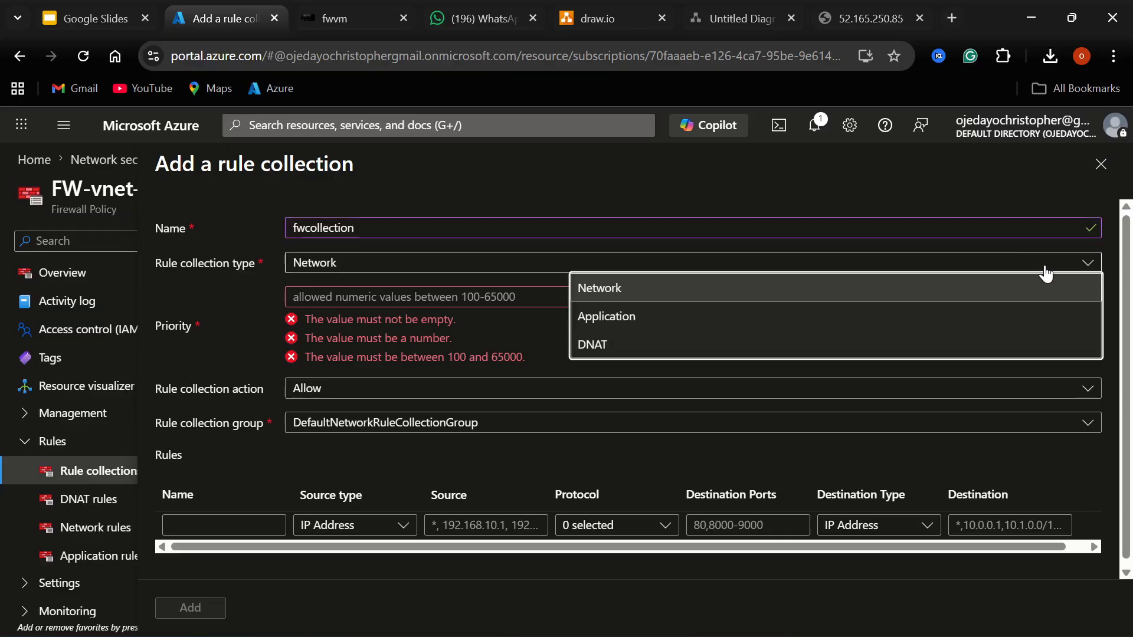
{"action": "left_click", "coordinate": [965, 346]}
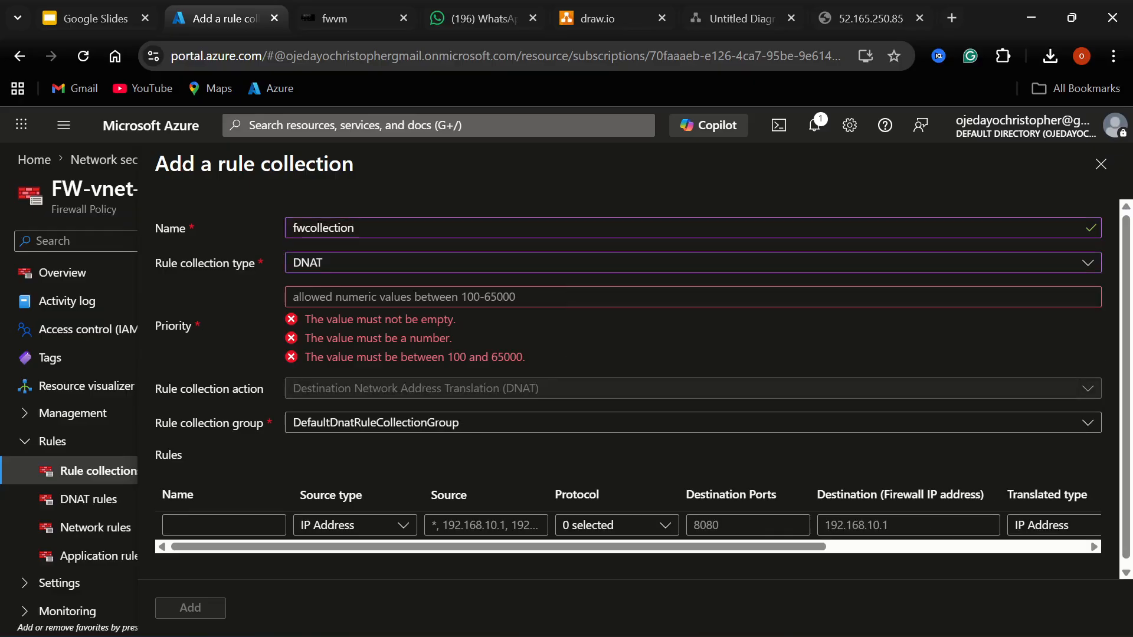
{"action": "left_click", "coordinate": [693, 296]}
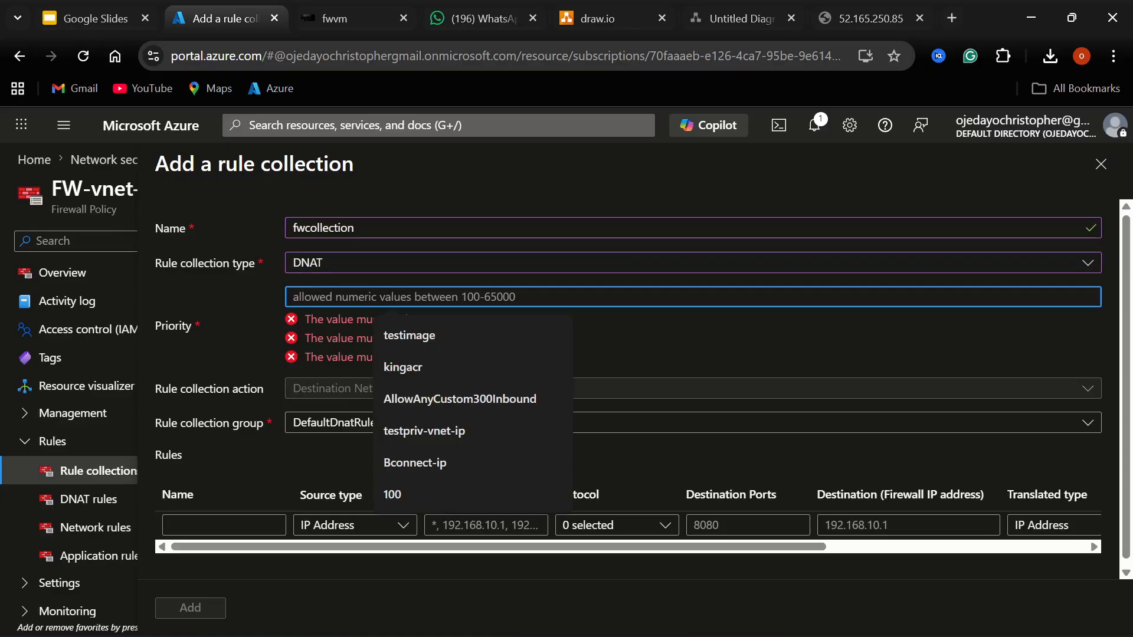
{"action": "type", "text": "100"}
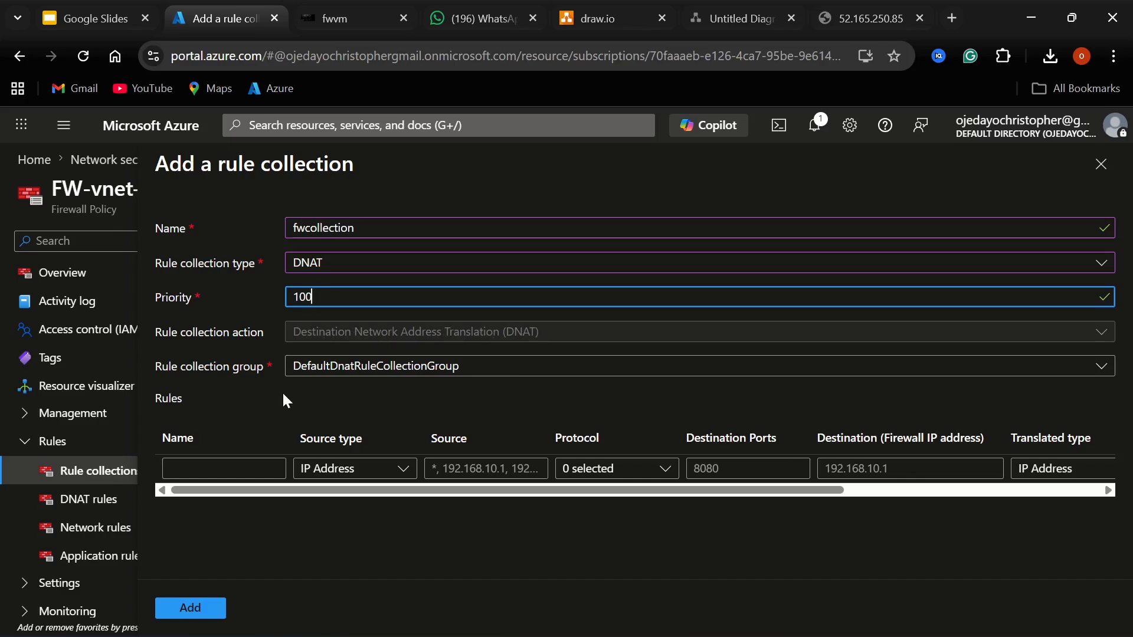
{"action": "left_click", "coordinate": [1105, 368]}
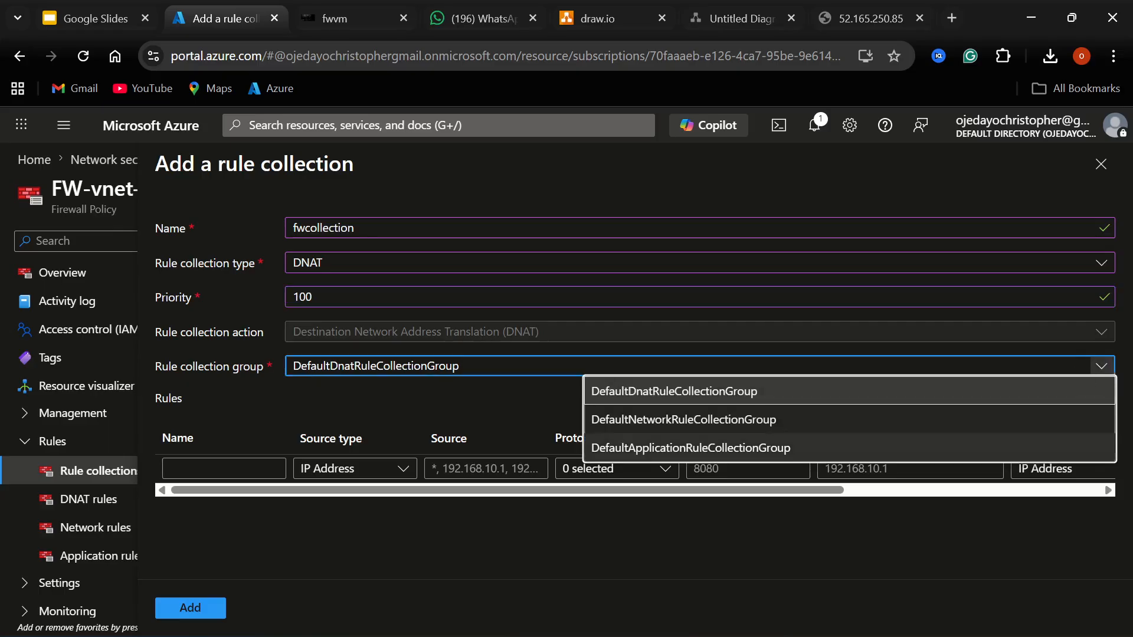
{"action": "left_click", "coordinate": [754, 547]}
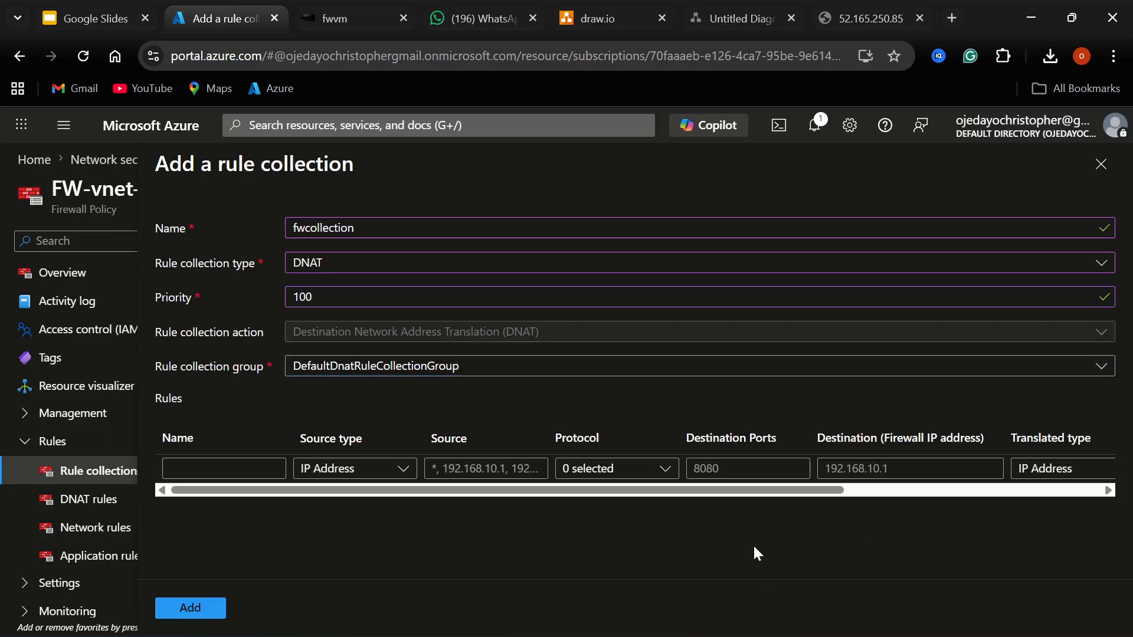
{"action": "key", "text": "alt"}
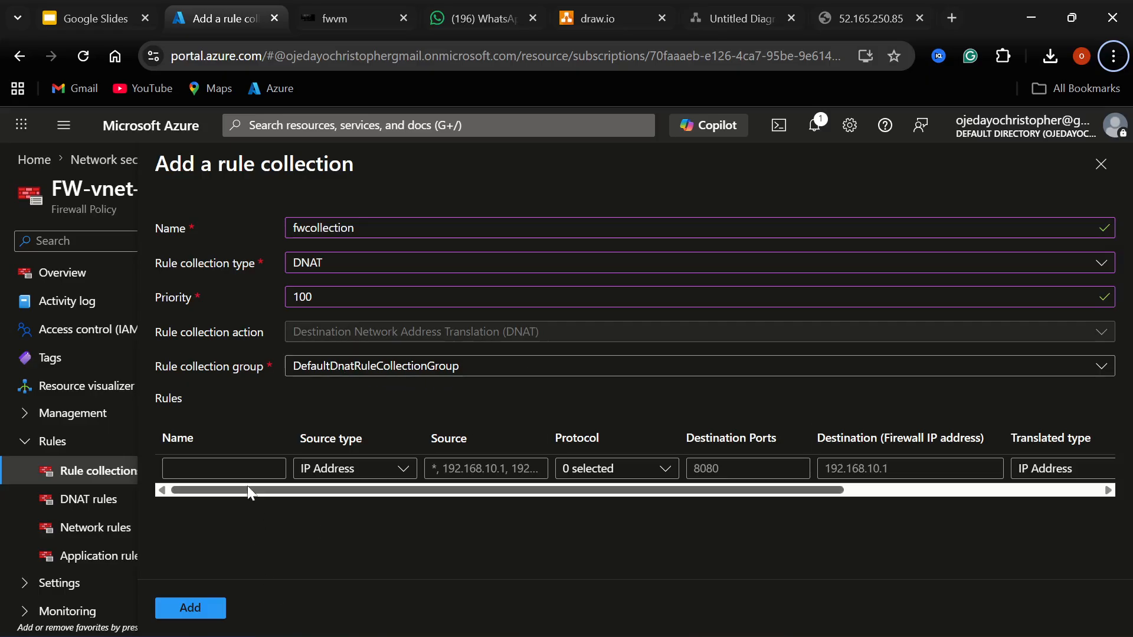
Add the fwcollection rule collection to the firewall policy, and switch to the fwvm terminal session to clear its output.
{"action": "left_click", "coordinate": [190, 608]}
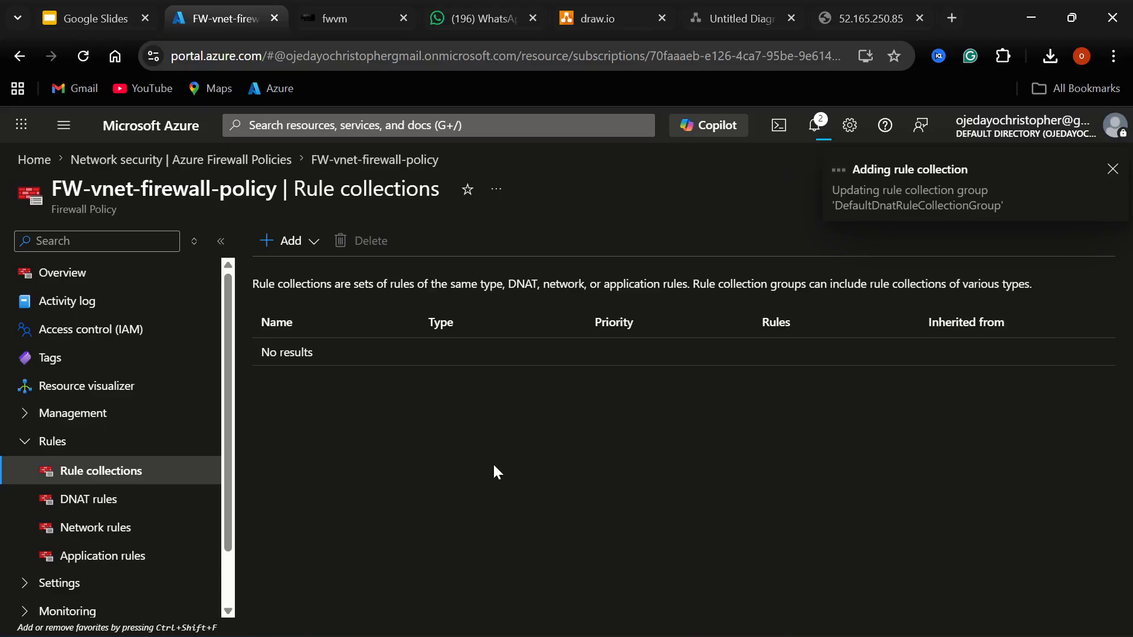
{"action": "key", "text": "alt"}
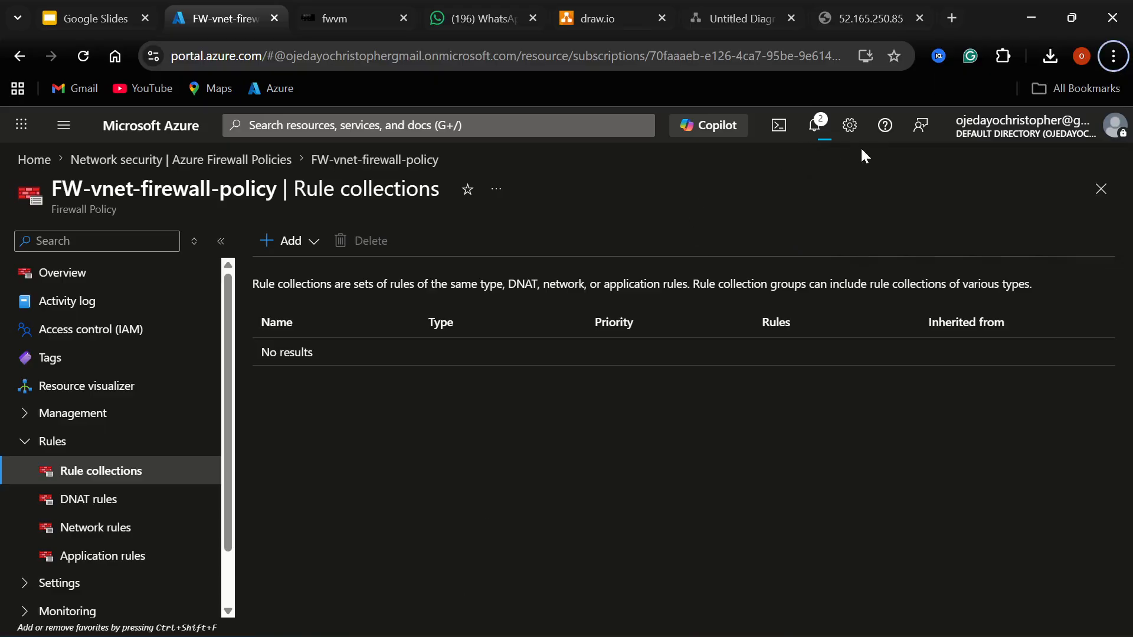
{"action": "left_click", "coordinate": [342, 20]}
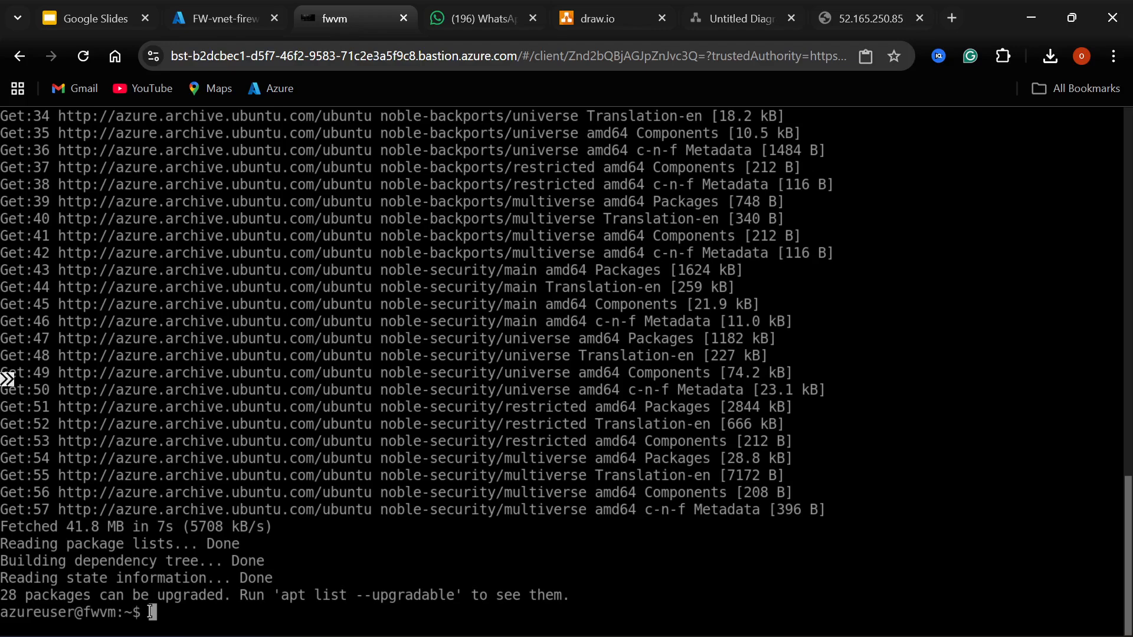
{"action": "type", "text": "clear"}
{"action": "key", "text": "Return"}
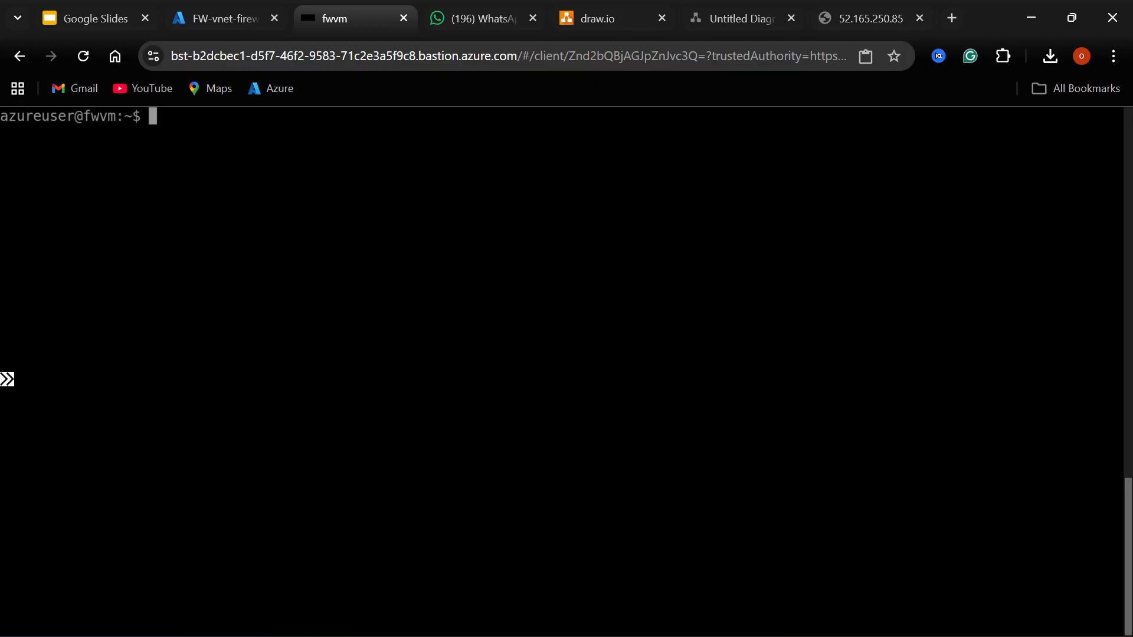
{"action": "type", "text": "sudo "}
{"action": "type", "text": "su"}
{"action": "type", "text": " -"}
{"action": "key", "text": "BackSpace"}
{"action": "key", "text": "BackSpace"}
{"action": "key", "text": "BackSpace"}
{"action": "key", "text": "BackSpace"}
{"action": "key", "text": "BackSpace"}
{"action": "key", "text": "BackSpace"}
{"action": "key", "text": "BackSpace"}
{"action": "key", "text": "BackSpace"}
{"action": "key", "text": "BackSpace"}
Try to install the Apache web server on fwvm with the command sudo apt intall apapche2.
{"action": "type", "text": "sudo apt intall "}
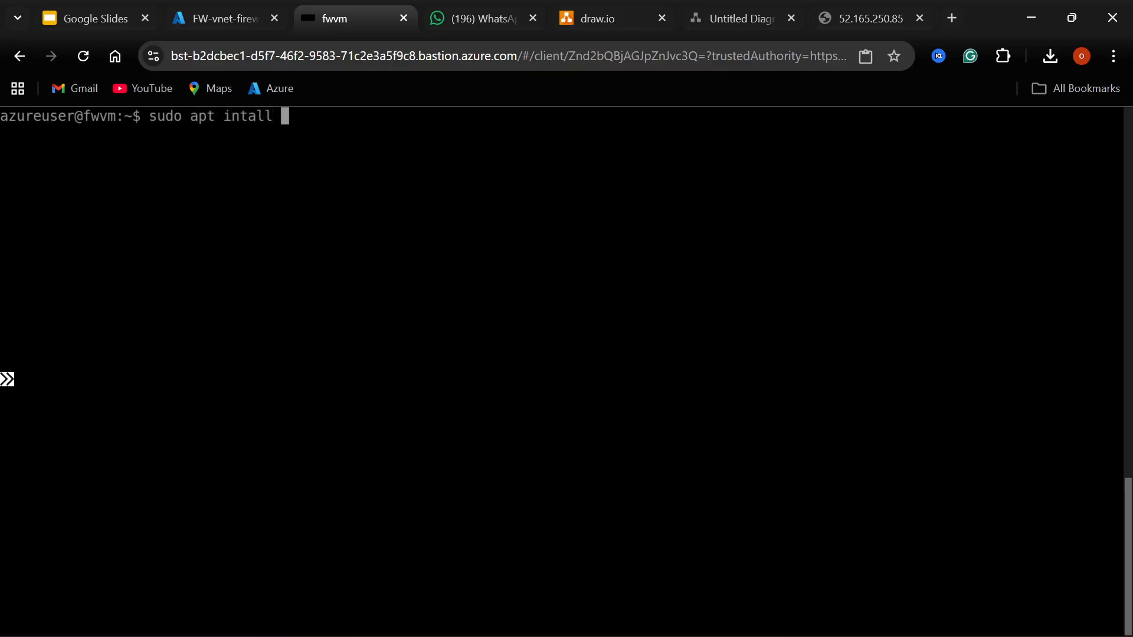
{"action": "type", "text": "apapche2"}
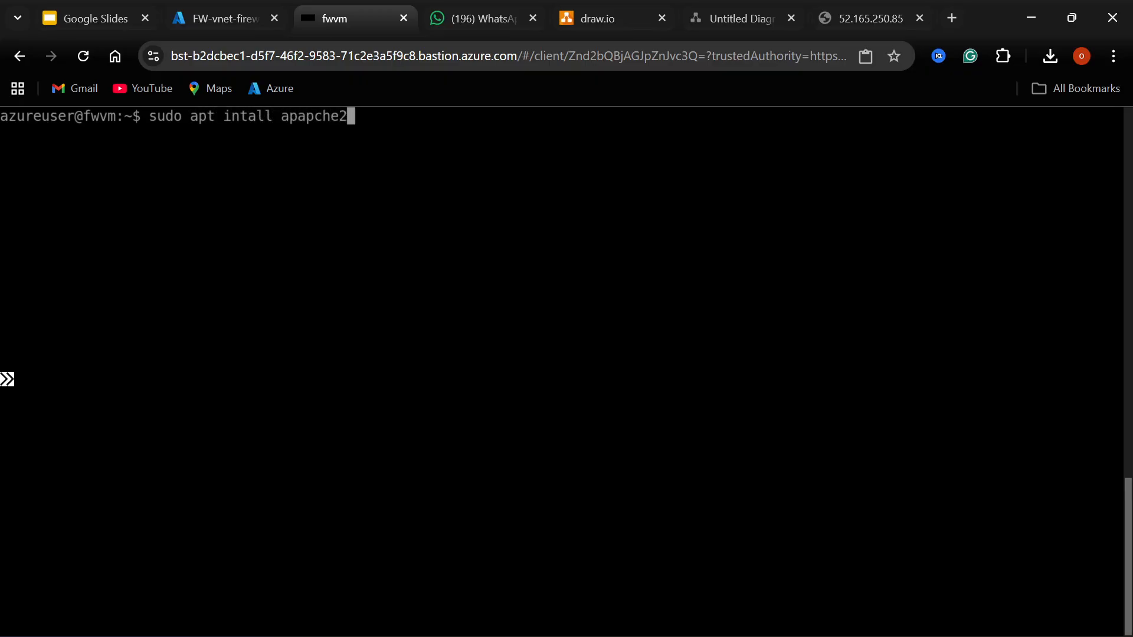
{"action": "key", "text": "Return"}
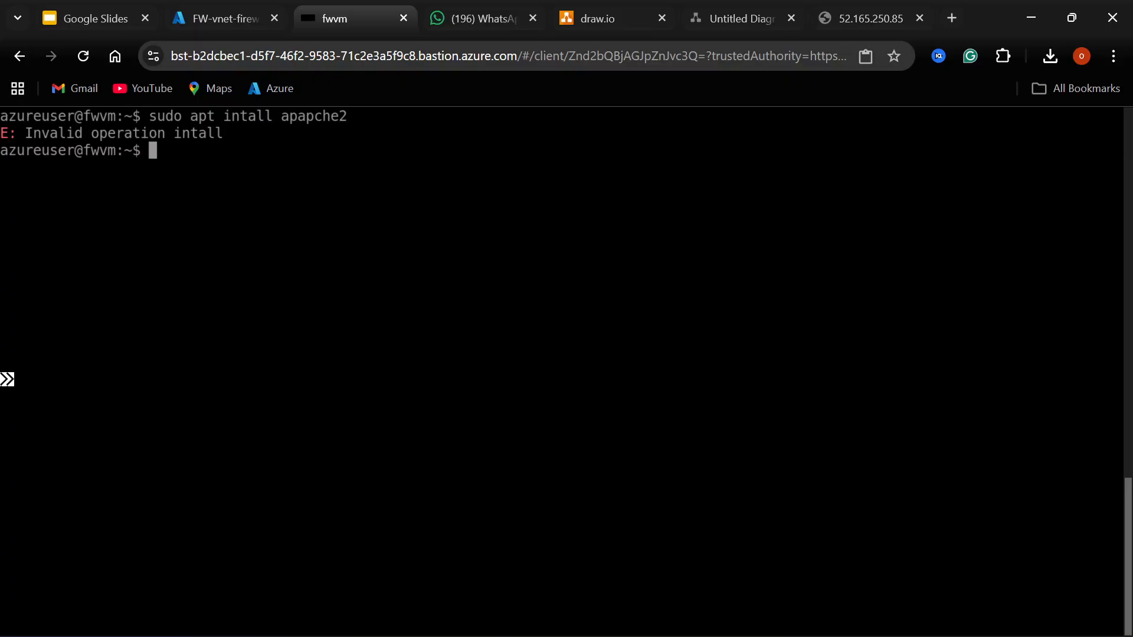
Recall the last command, correct its operation to install, and try running sudo apt install apapche2.
{"action": "key", "text": "Up"}
{"action": "key", "text": "Left"}
{"action": "key", "text": "Left"}
{"action": "key", "text": "Left"}
{"action": "key", "text": "Left"}
{"action": "key", "text": "Left"}
{"action": "key", "text": "Left"}
{"action": "key", "text": "Left"}
{"action": "key", "text": "Left"}
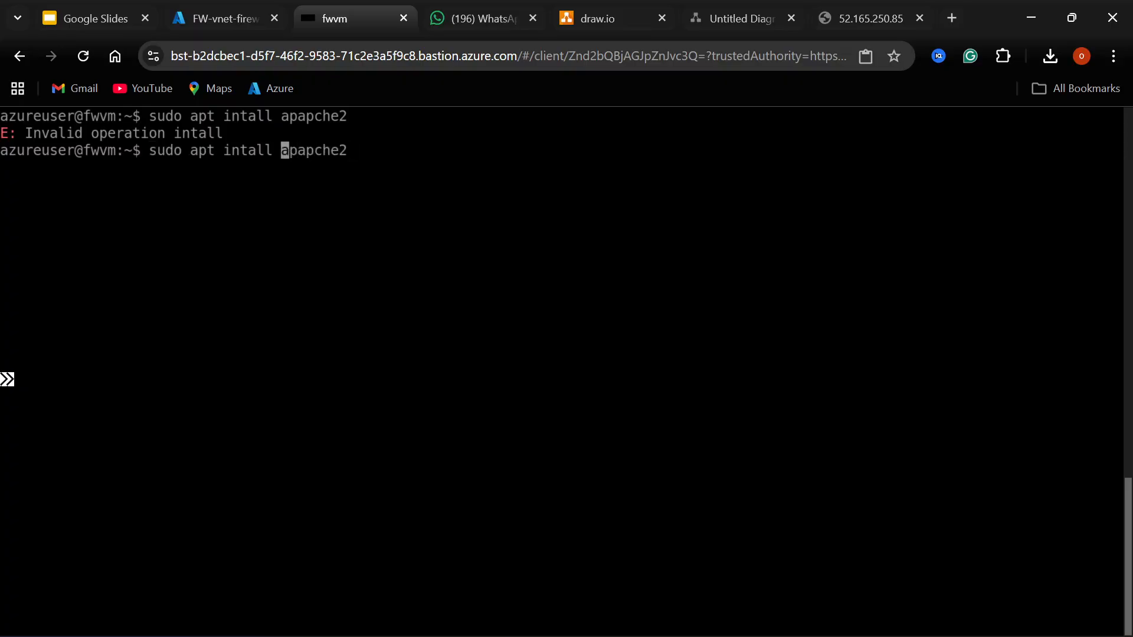
{"action": "key", "text": "Left"}
{"action": "key", "text": "Left"}
{"action": "key", "text": "Left"}
{"action": "key", "text": "Left"}
{"action": "key", "text": "Left"}
{"action": "type", "text": "s"}
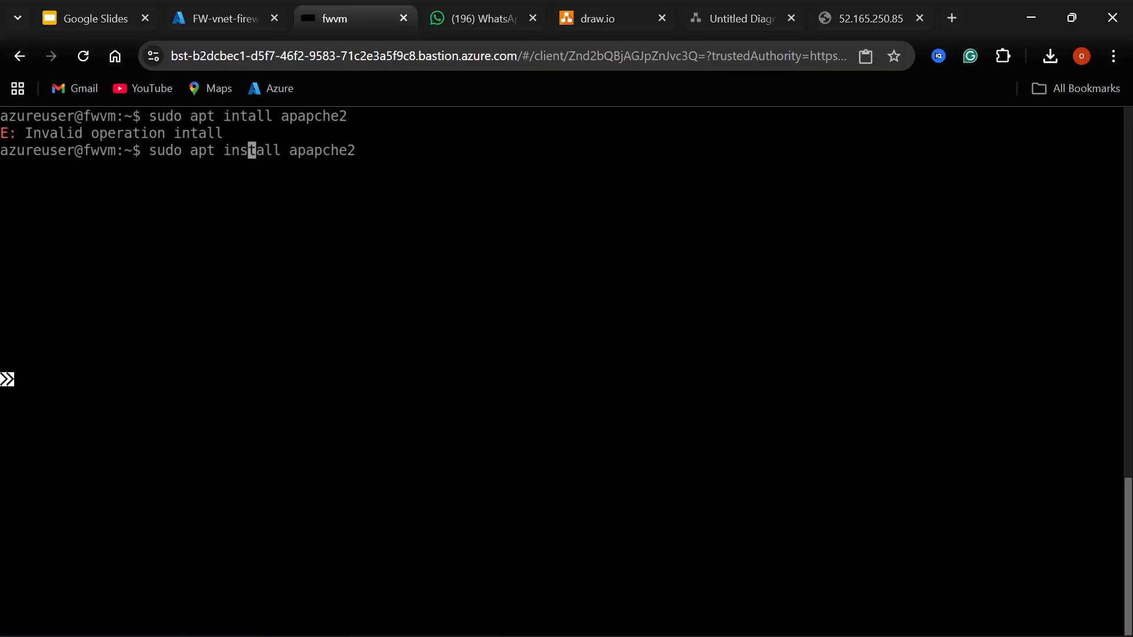
{"action": "key", "text": "Return"}
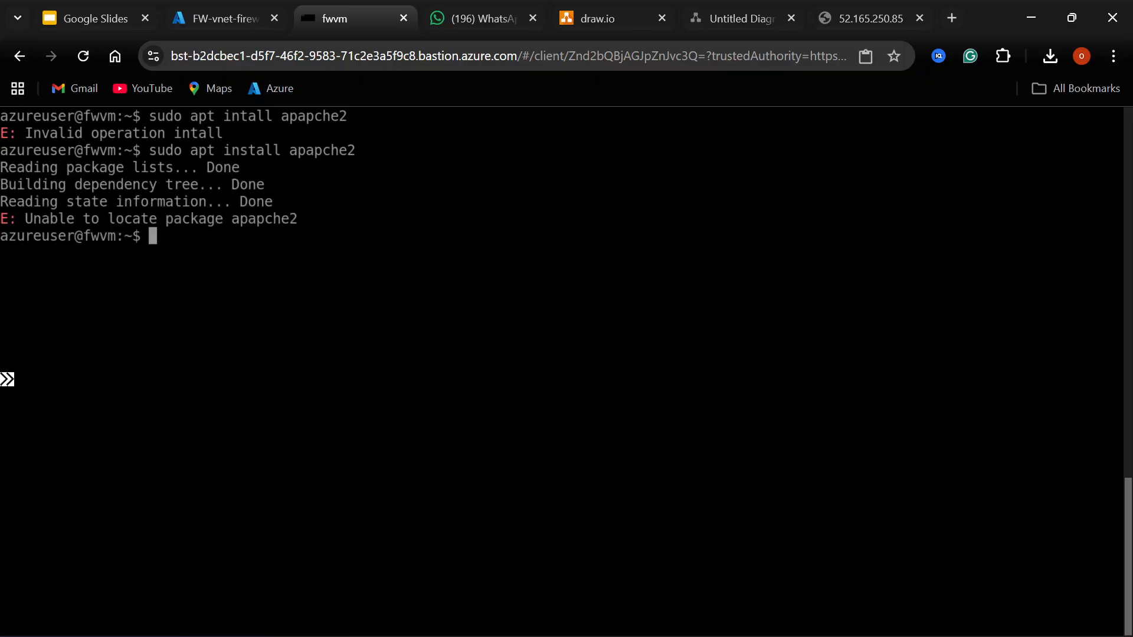
Correct the package name in the recalled command to run sudo apt install apache2, and accept the installation with y.
{"action": "key", "text": "Up"}
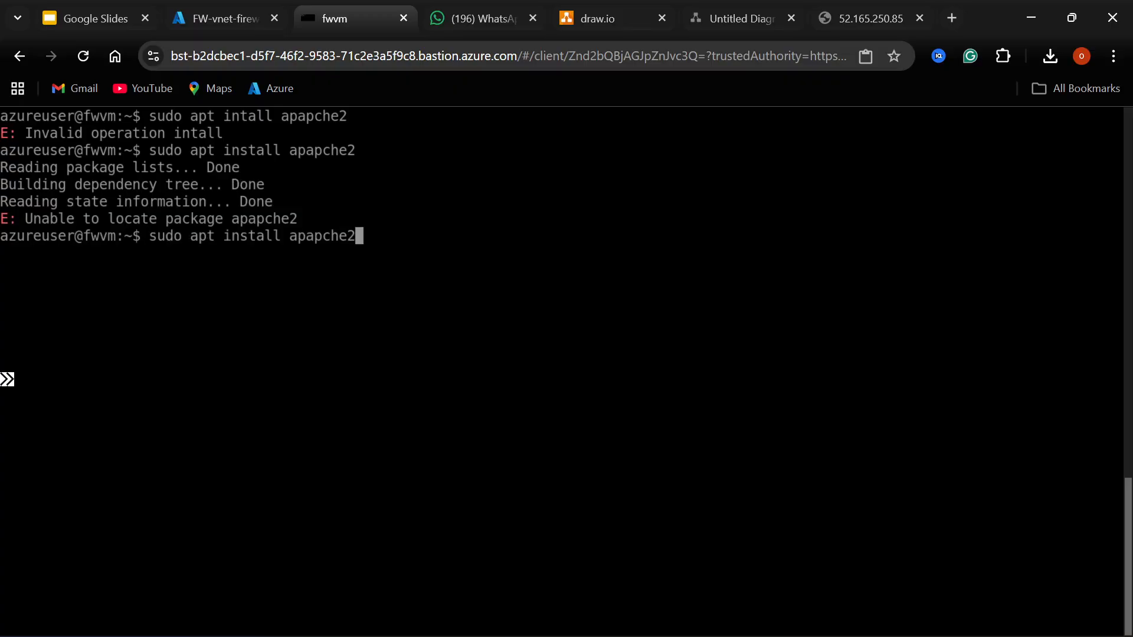
{"action": "key", "text": "BackSpace"}
{"action": "key", "text": "BackSpace"}
{"action": "key", "text": "BackSpace"}
{"action": "key", "text": "BackSpace"}
{"action": "key", "text": "BackSpace"}
{"action": "type", "text": "che2"}
{"action": "key", "text": "Return"}
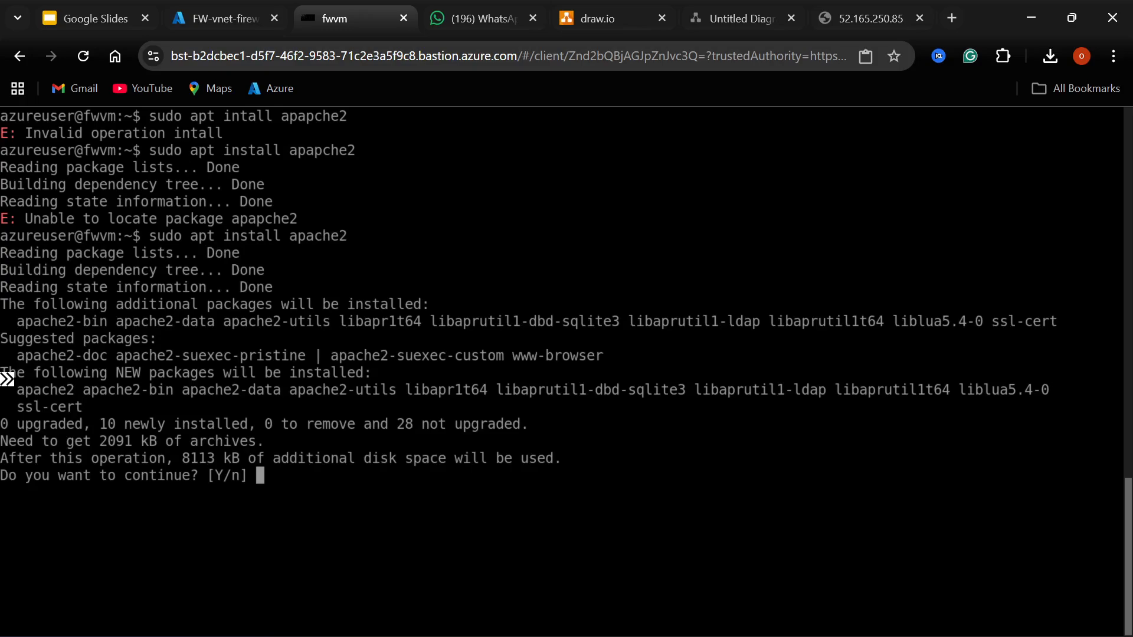
{"action": "type", "text": "y"}
{"action": "key", "text": "Return"}
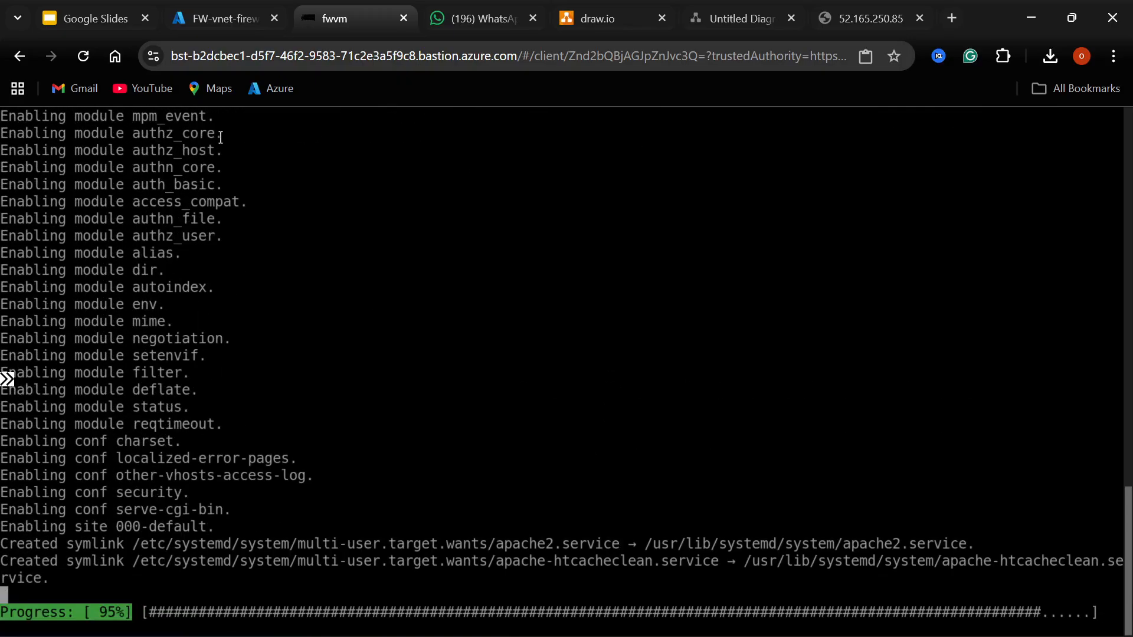
Check the firewall policy's rule collections in the Azure portal, and return to the fwvm terminal to clear it.
{"action": "left_click", "coordinate": [216, 13]}
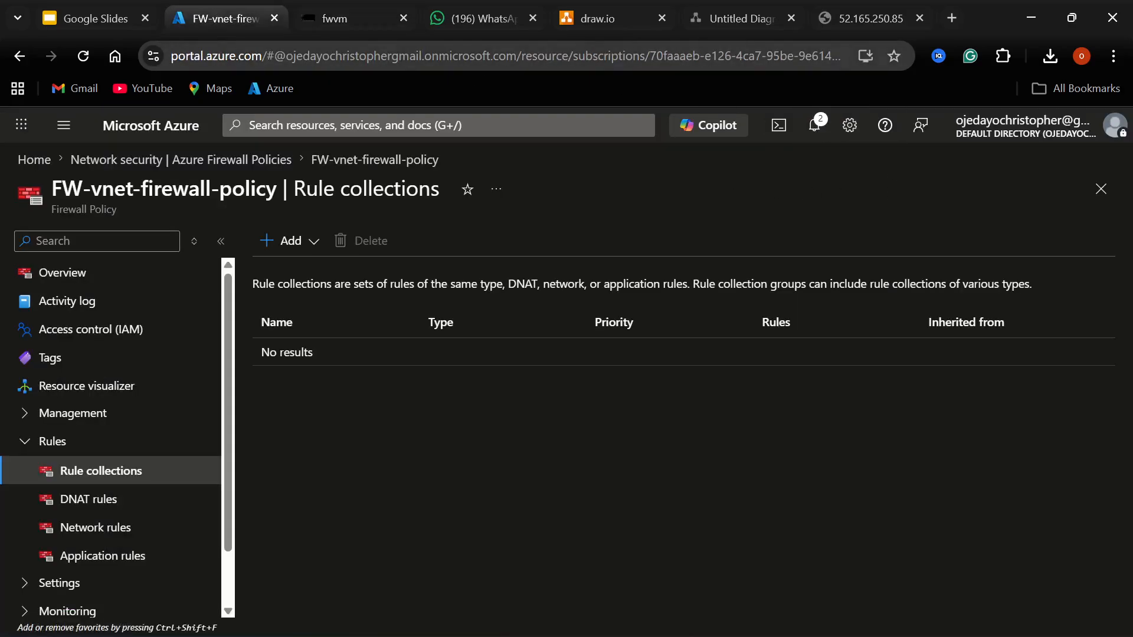
{"action": "left_click", "coordinate": [355, 22]}
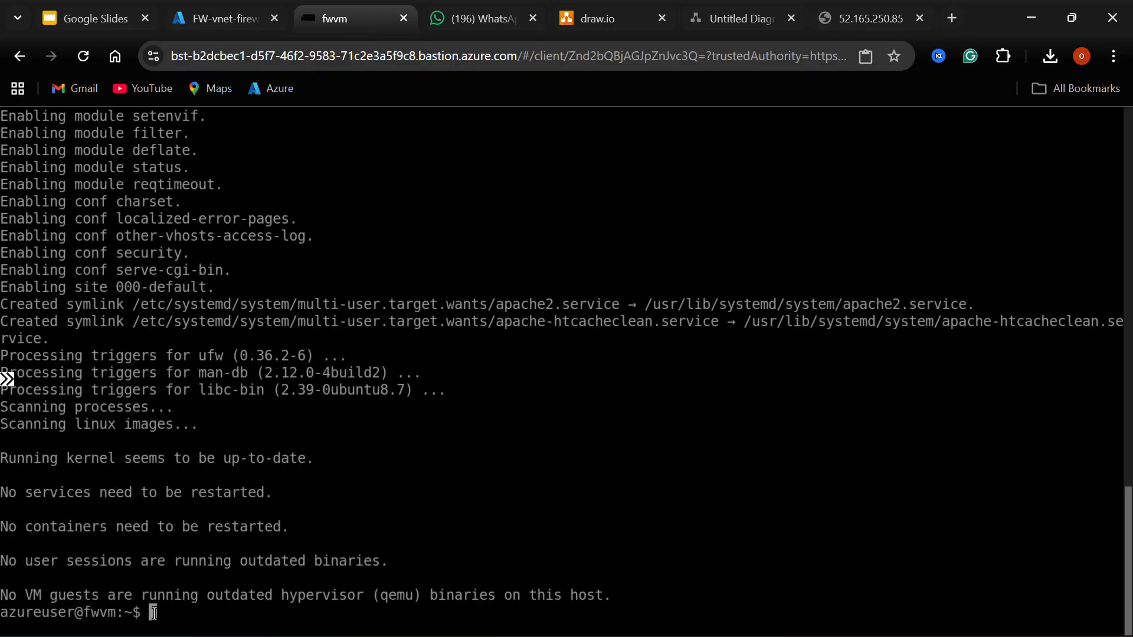
{"action": "type", "text": "clear"}
{"action": "key", "text": "Return"}
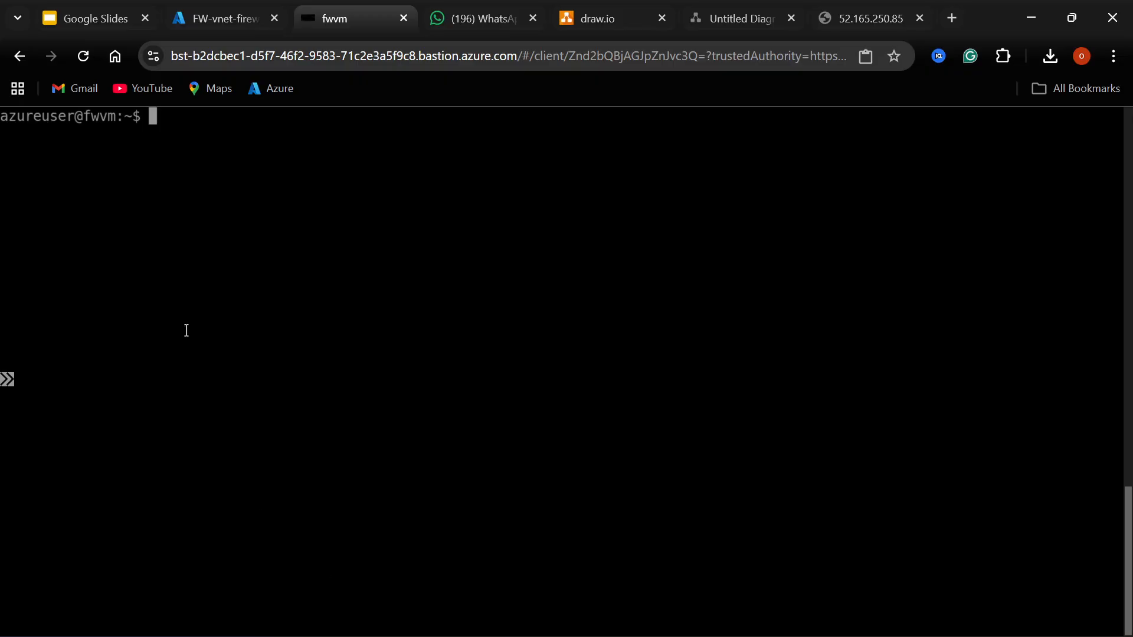
Restart the Apache service in the fwvm terminal with sudo systemctl restart apache2.
{"action": "left_click", "coordinate": [230, 19]}
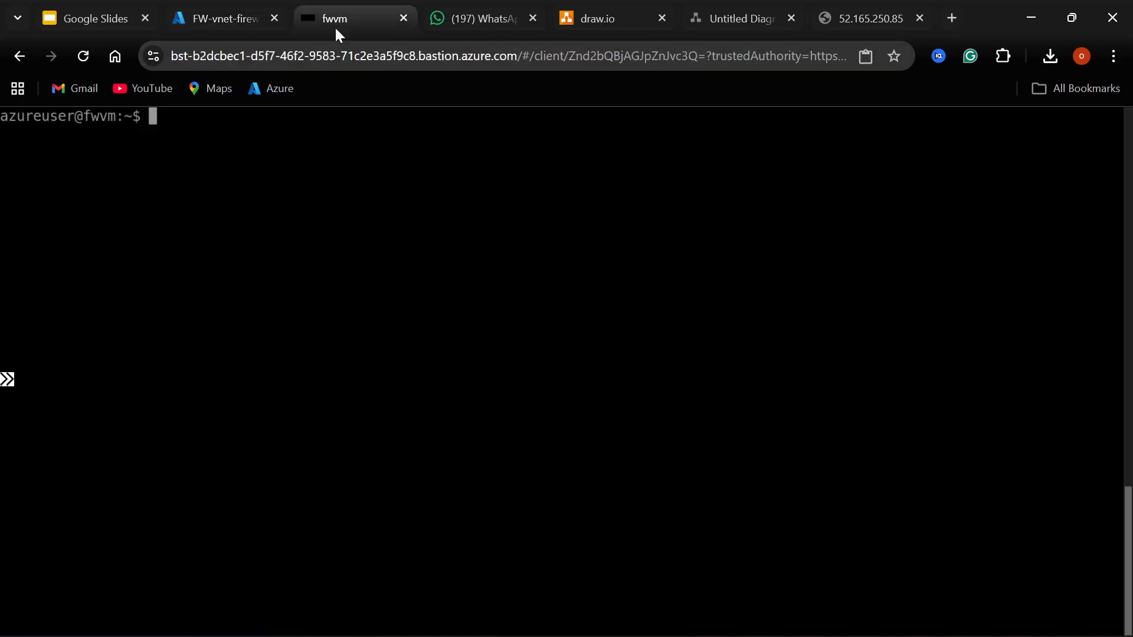
{"action": "left_click", "coordinate": [336, 24]}
{"action": "type", "text": "sudo syste"}
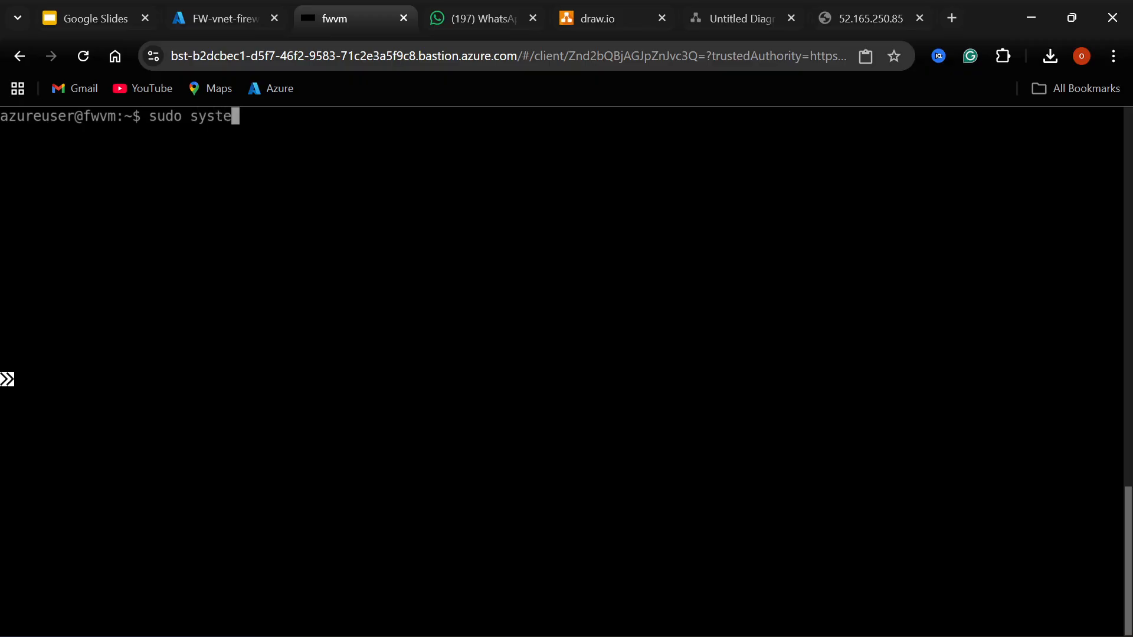
{"action": "type", "text": "mctl restart "}
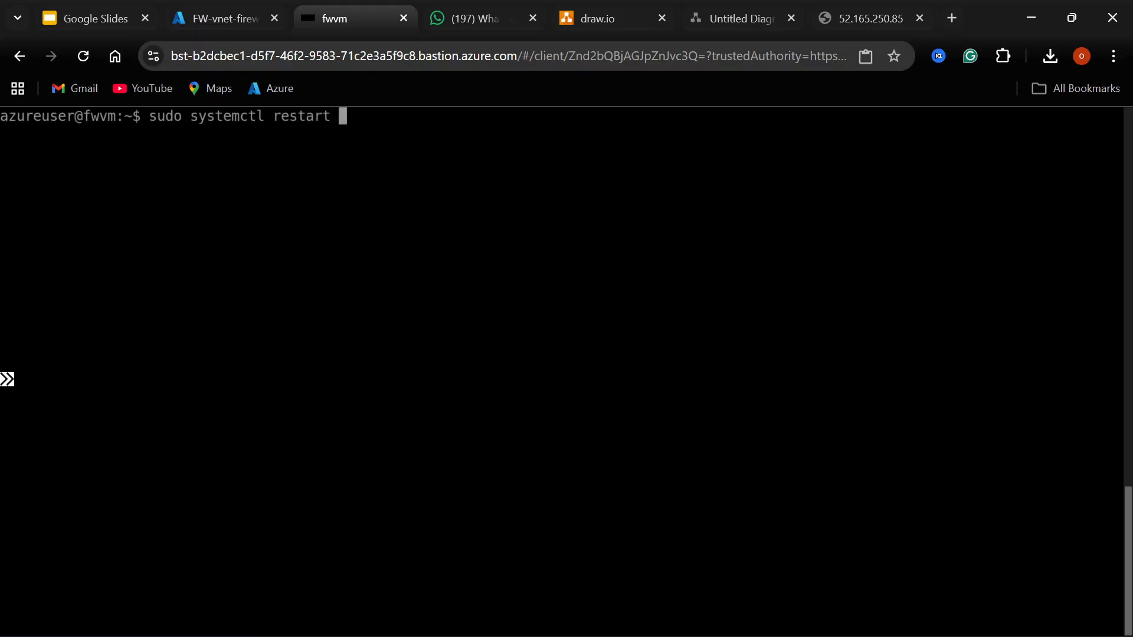
{"action": "type", "text": "apache2"}
{"action": "key", "text": "Return"}
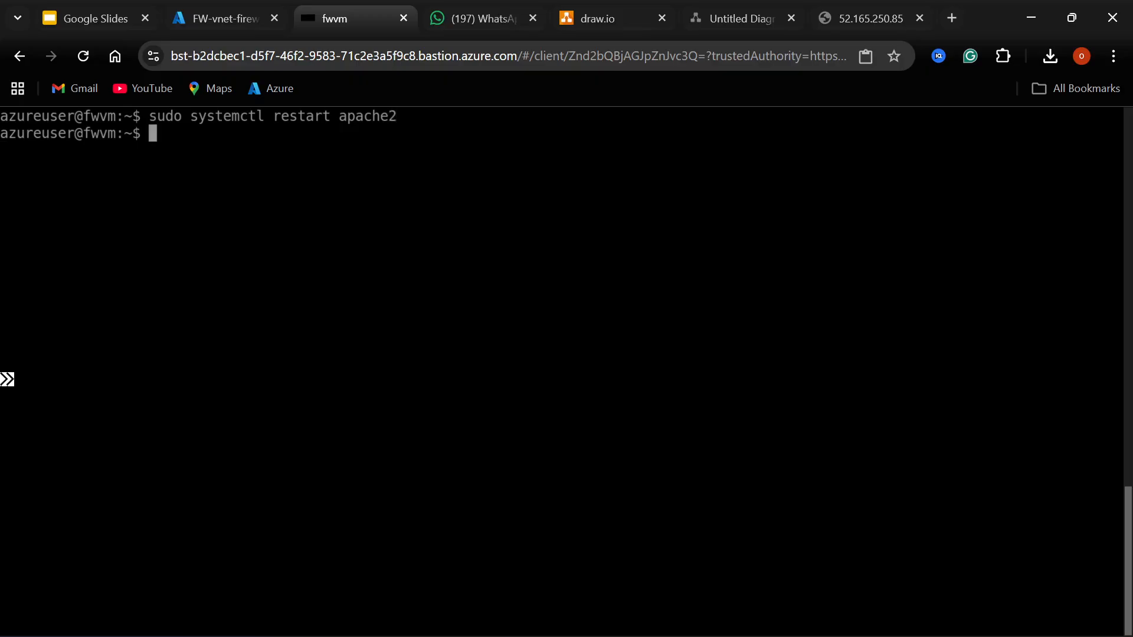
Check the Apache service's status in the fwvm terminal with sudo systemctl status apache2.
{"action": "left_click", "coordinate": [186, 20]}
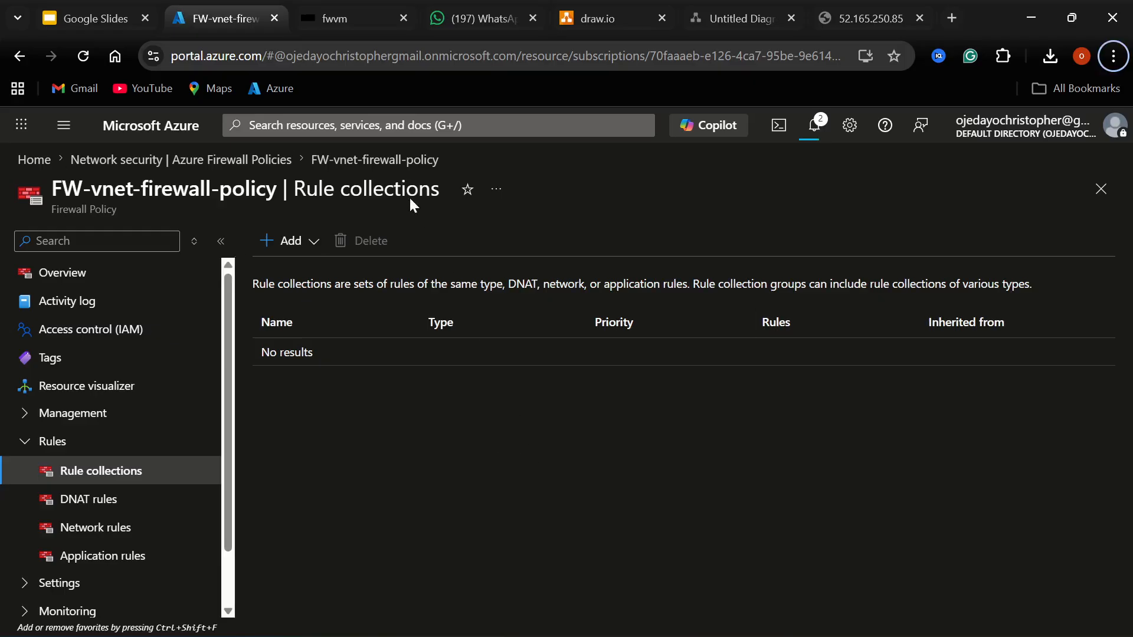
{"action": "left_click", "coordinate": [340, 16]}
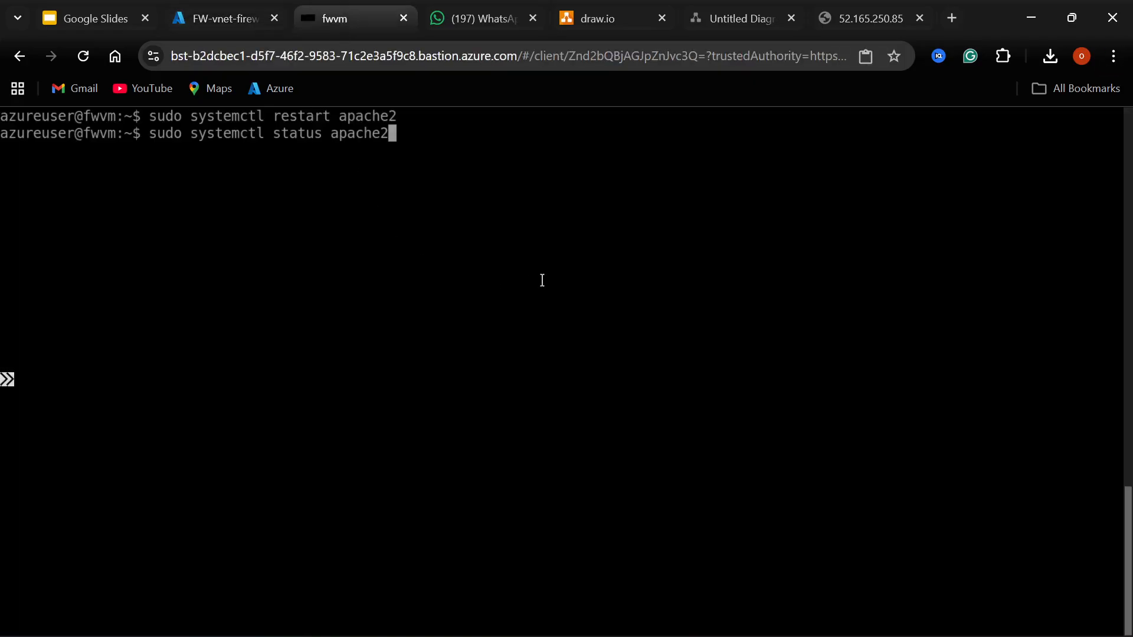
{"action": "key", "text": "Return"}
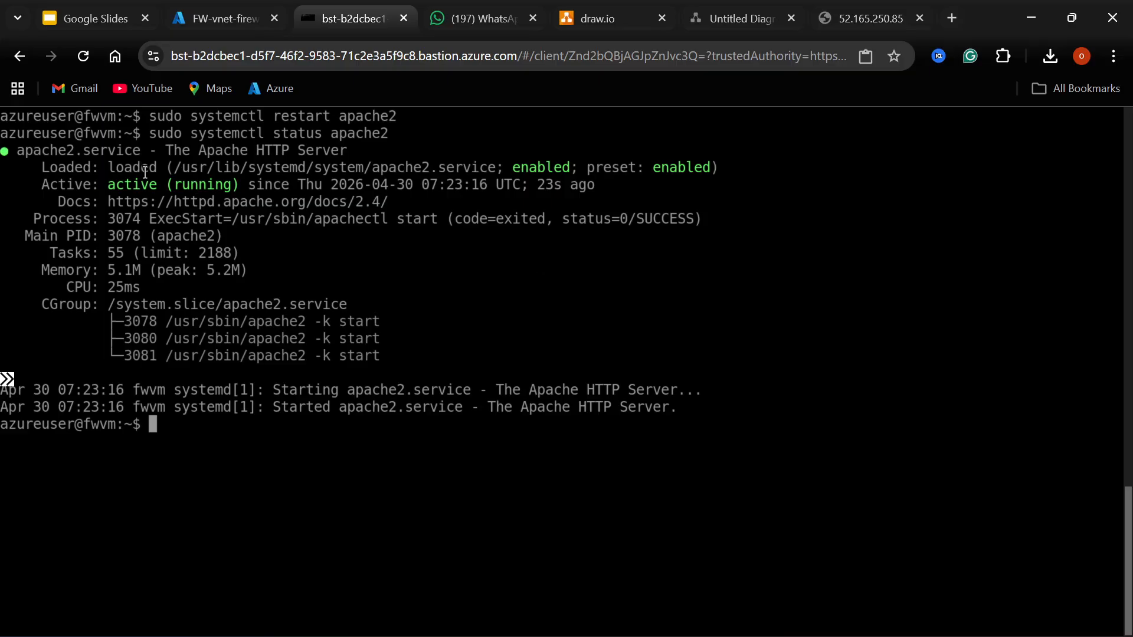
Return to the Azure portal and start a DNAT rule in the firewall policy, using group DefaultDnatRuleCollectionGroup and collection fwcollection.
{"action": "left_click", "coordinate": [219, 20]}
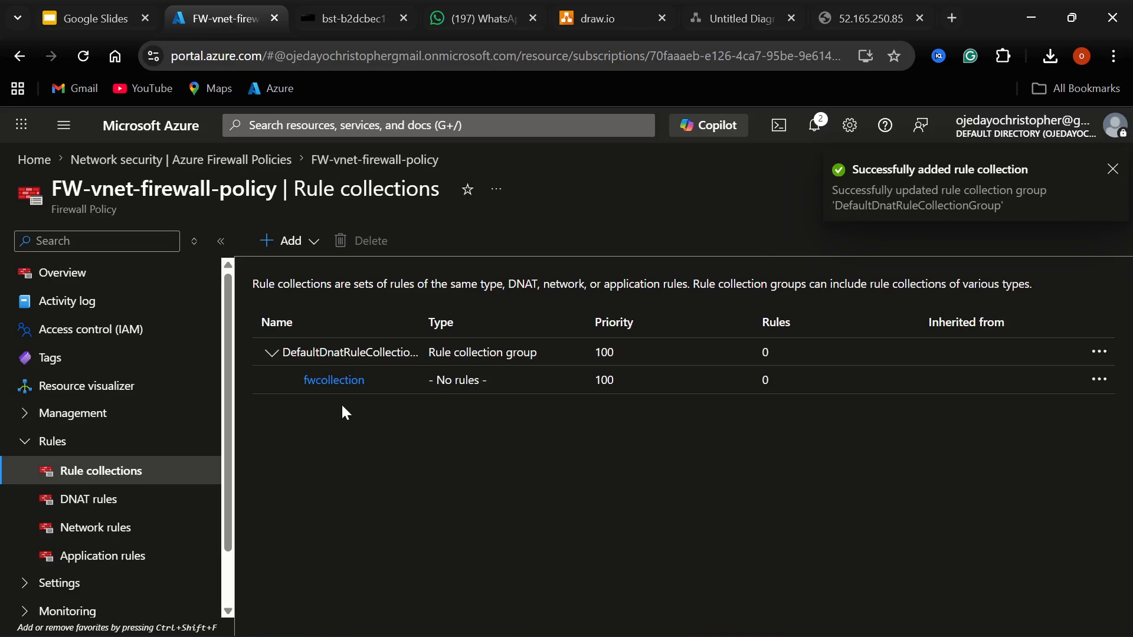
{"action": "left_click", "coordinate": [95, 511]}
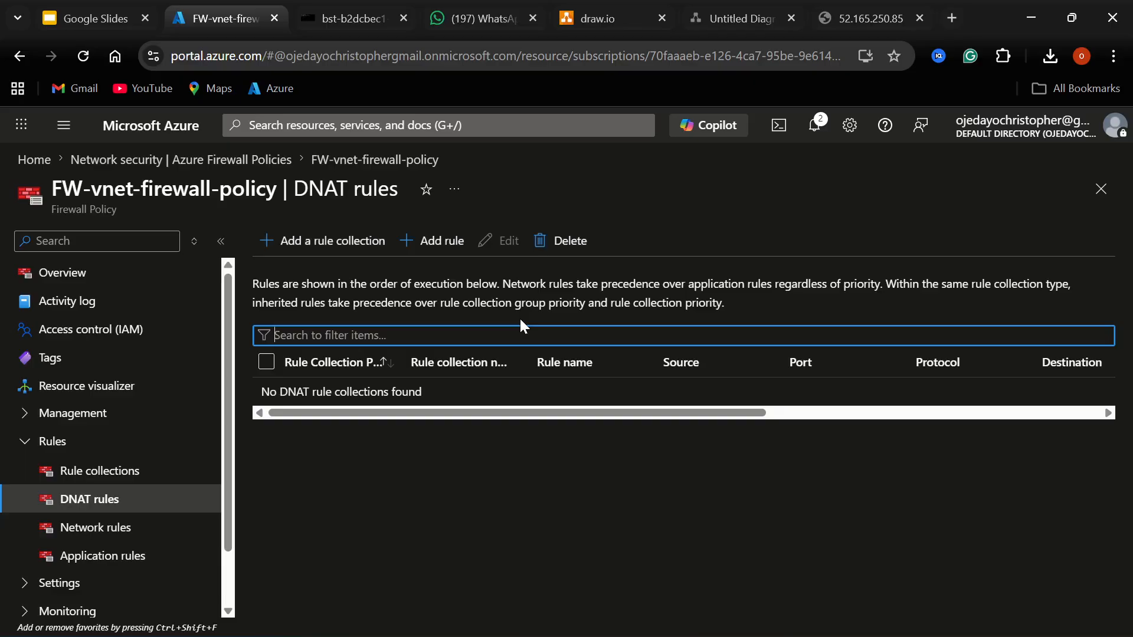
{"action": "left_click", "coordinate": [445, 253]}
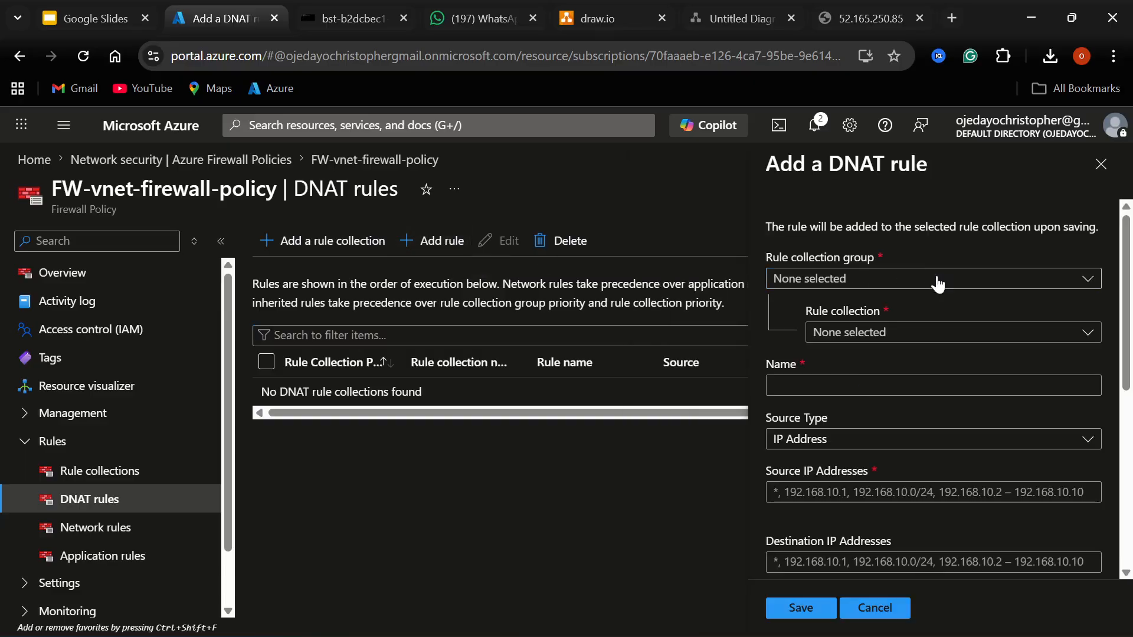
{"action": "left_click", "coordinate": [1011, 280]}
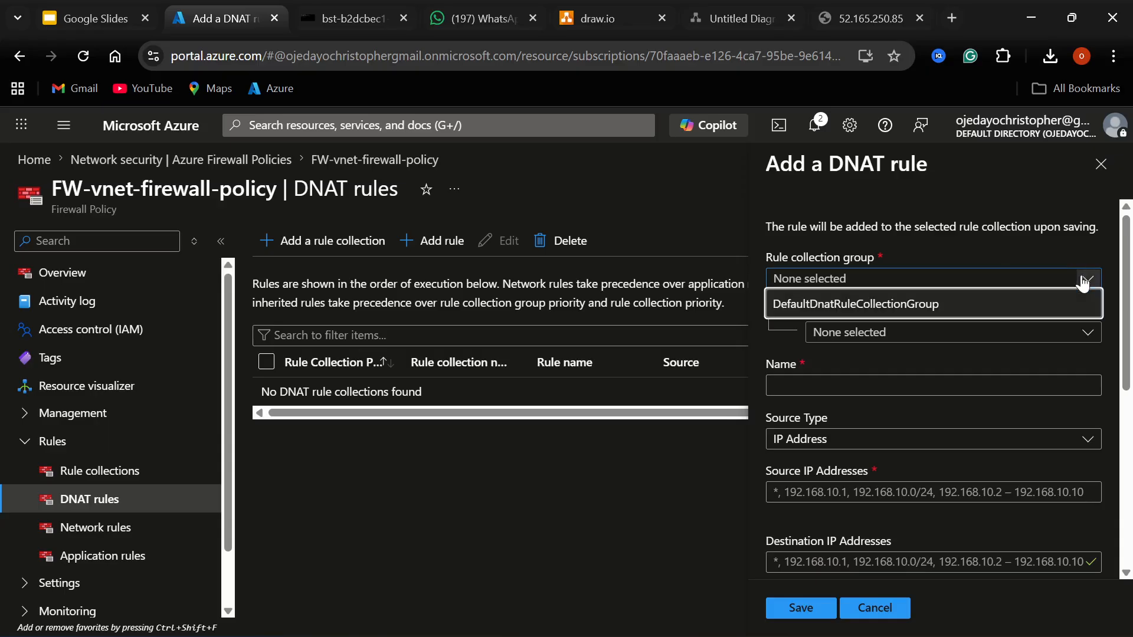
{"action": "left_click", "coordinate": [827, 306]}
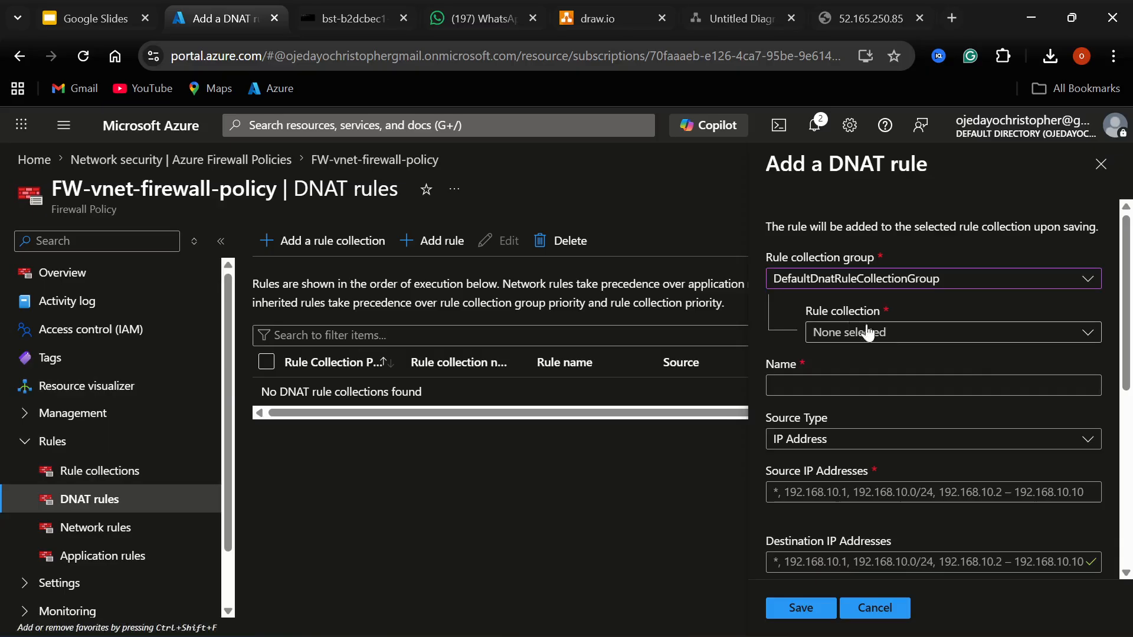
{"action": "left_click", "coordinate": [1091, 334]}
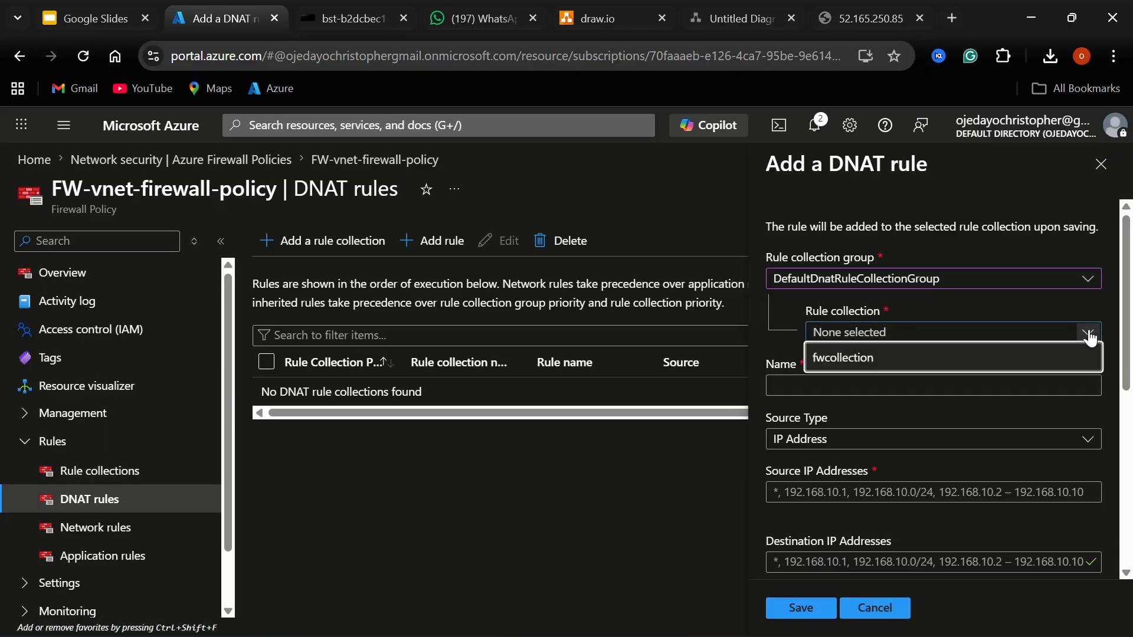
{"action": "left_click", "coordinate": [1021, 358]}
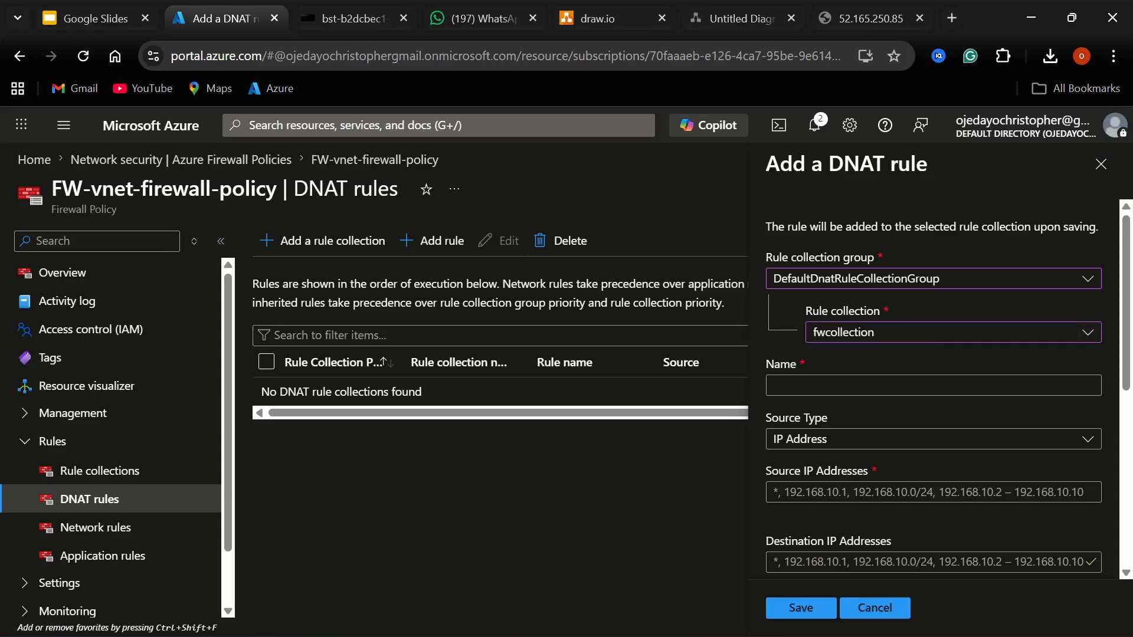
Name the DNAT rule fwrule and keep IP Address as its source type.
{"action": "left_click", "coordinate": [989, 387]}
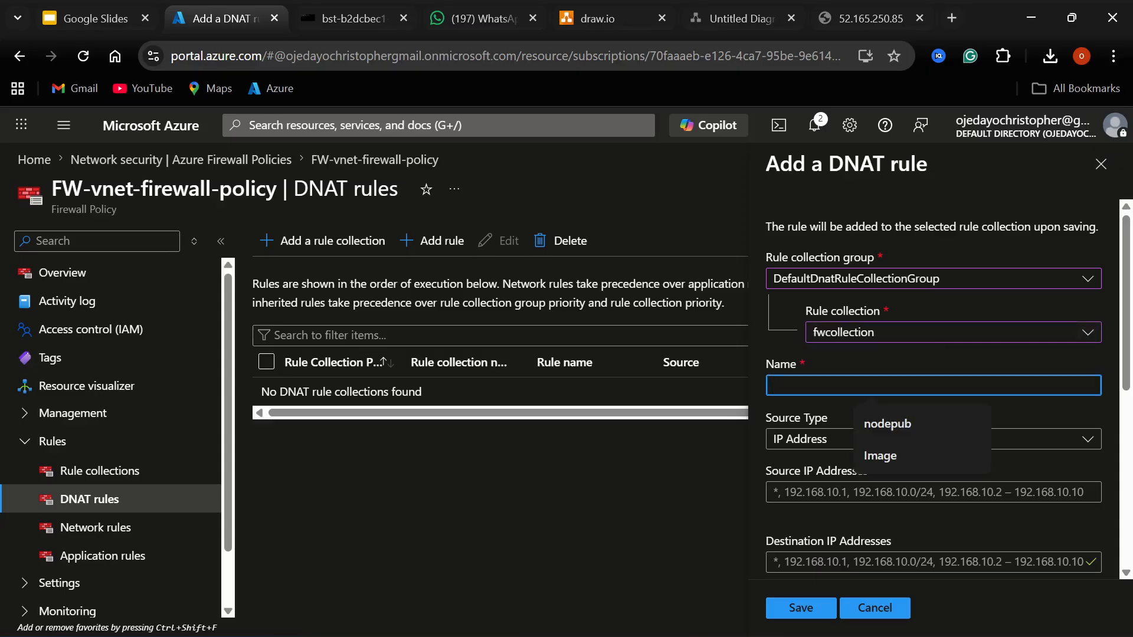
{"action": "type", "text": "fw"}
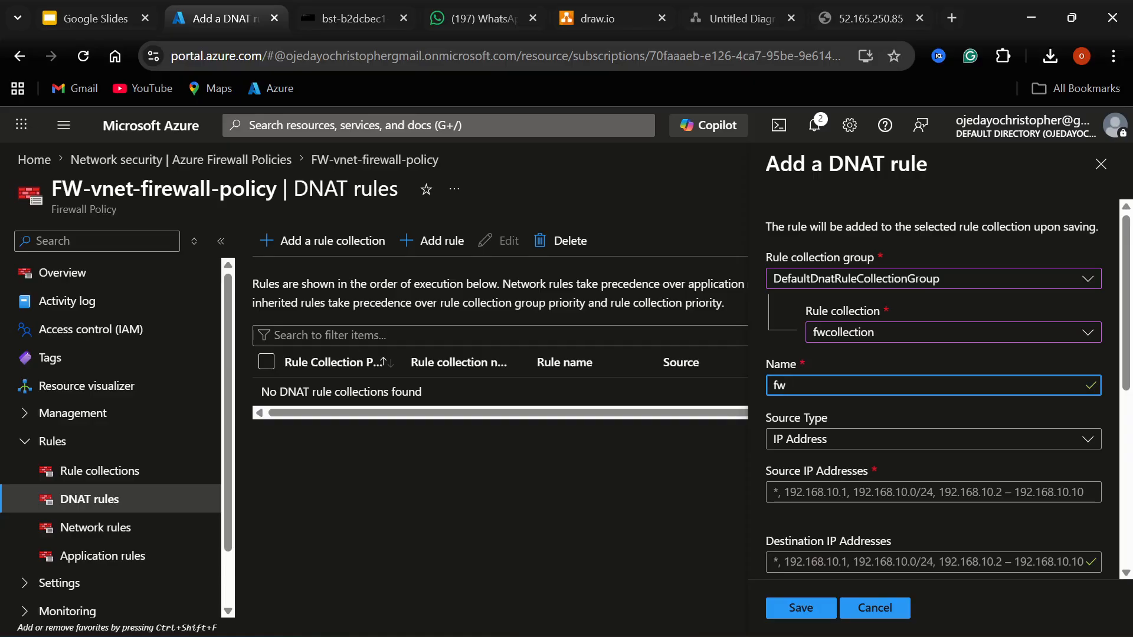
{"action": "type", "text": "rule"}
{"action": "scroll", "coordinate": [744, 323], "scroll_direction": "down", "scroll_amount": 2}
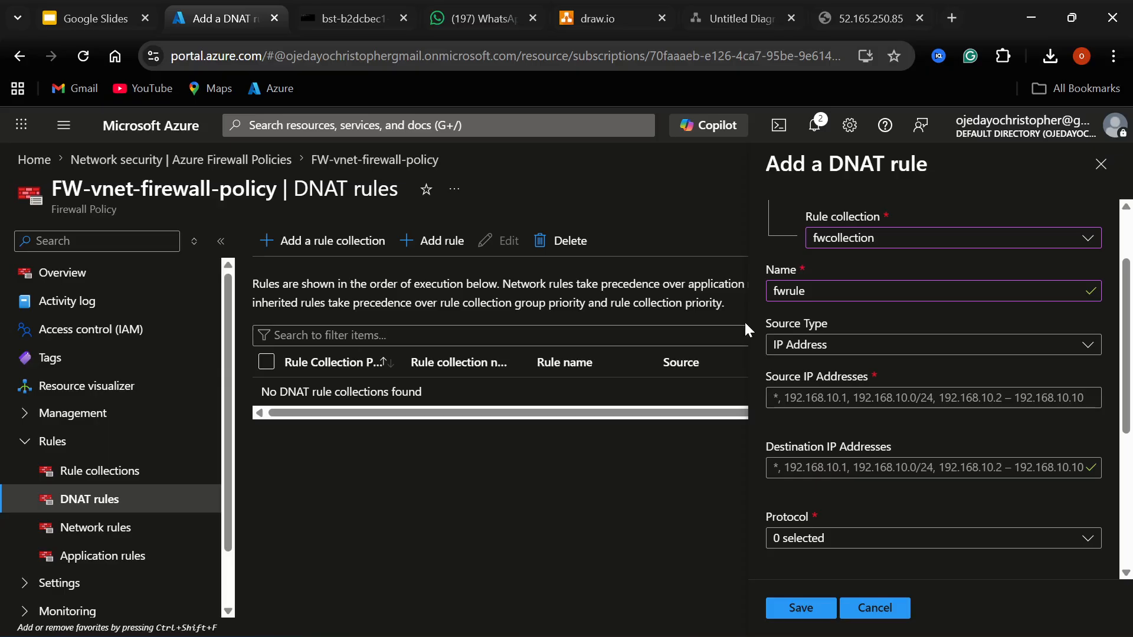
{"action": "left_click", "coordinate": [1089, 345]}
{"action": "left_click", "coordinate": [1090, 351]}
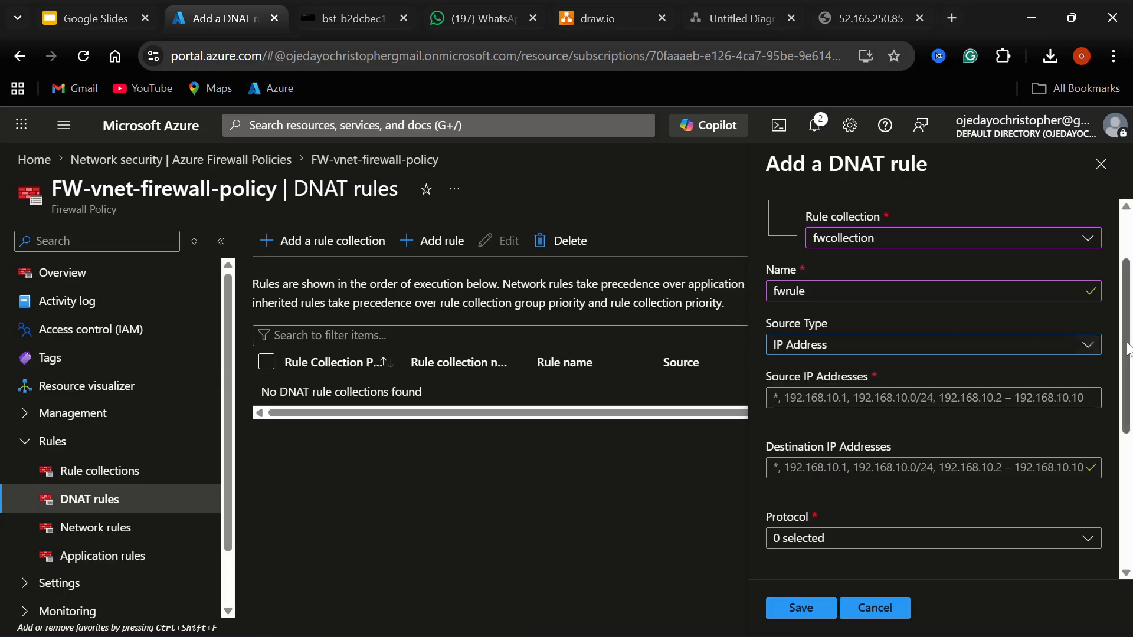
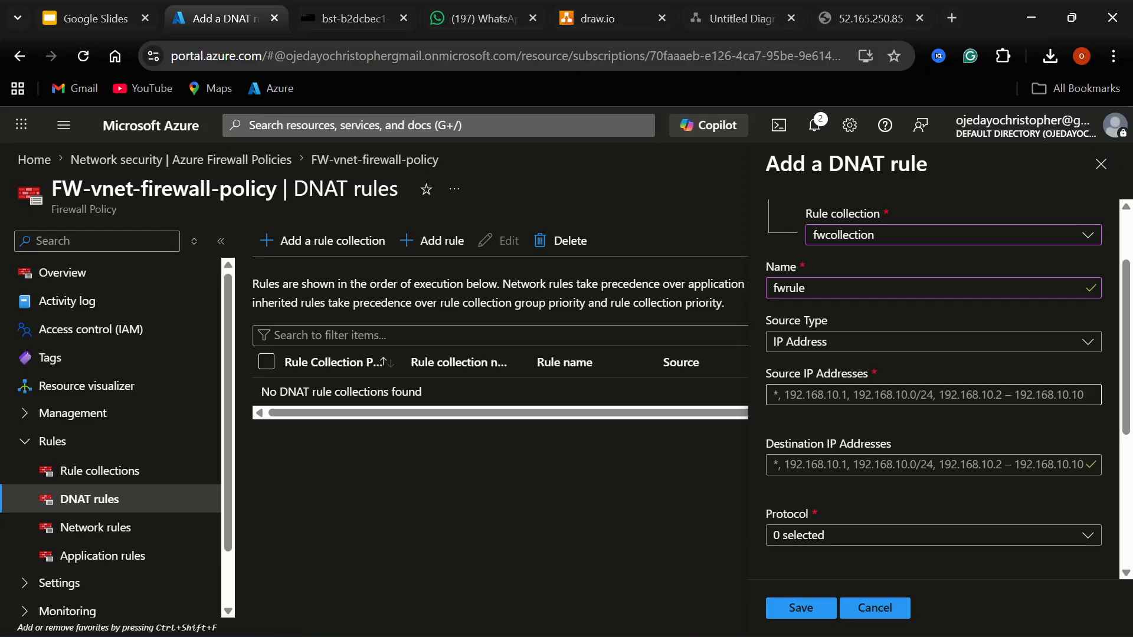
Set the DNAT rule's source IP addresses to *.
{"action": "left_click", "coordinate": [774, 395]}
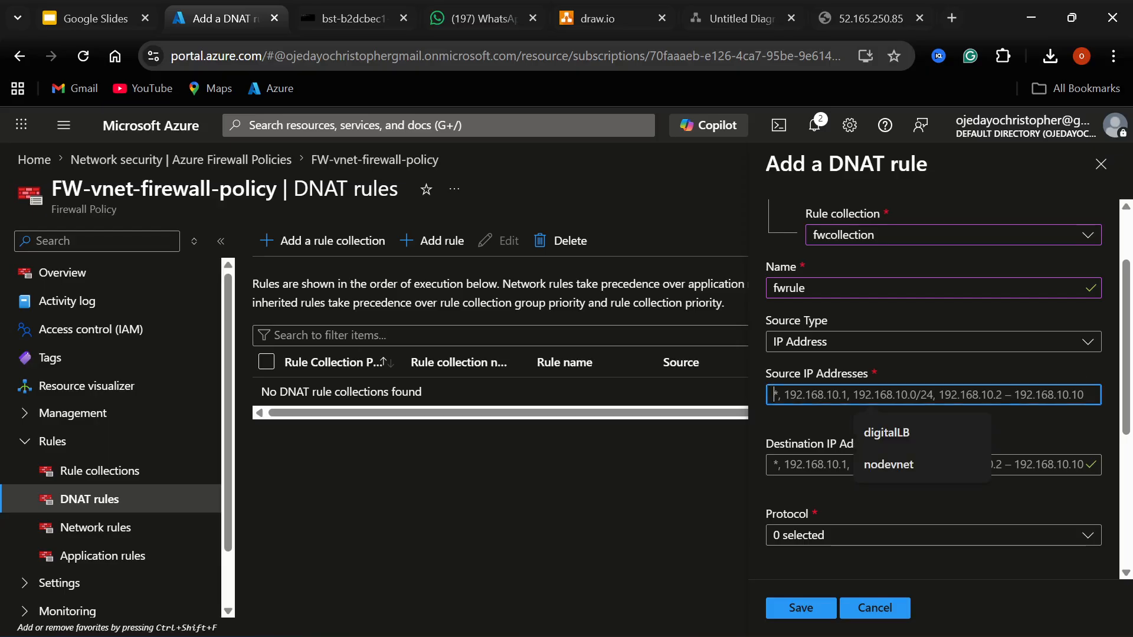
{"action": "type", "text": "*"}
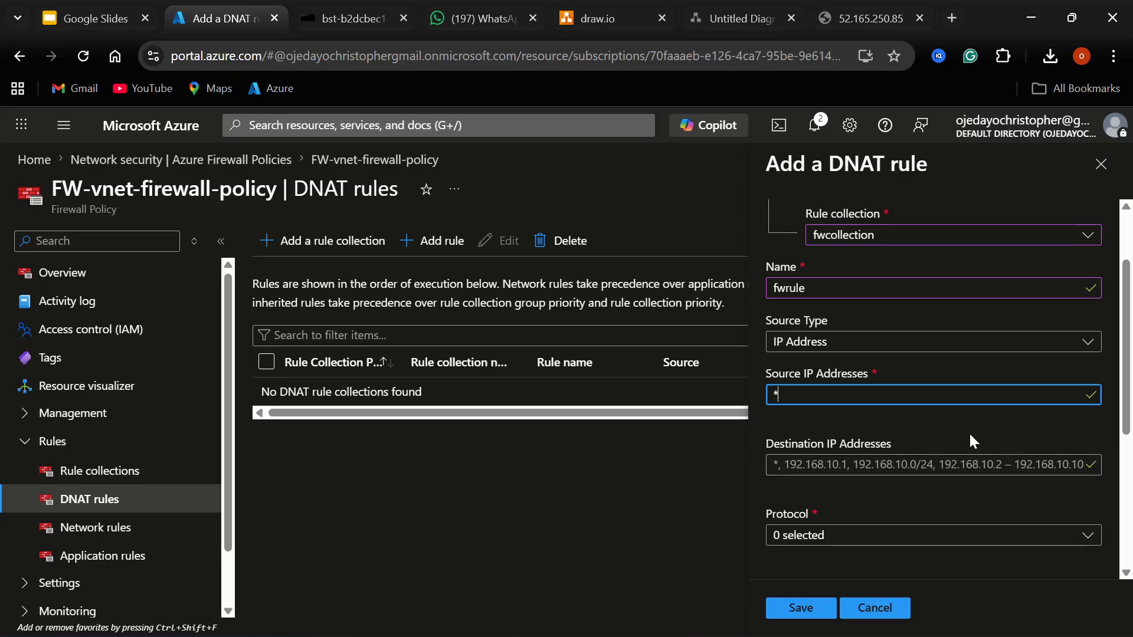
{"action": "left_click", "coordinate": [1130, 375]}
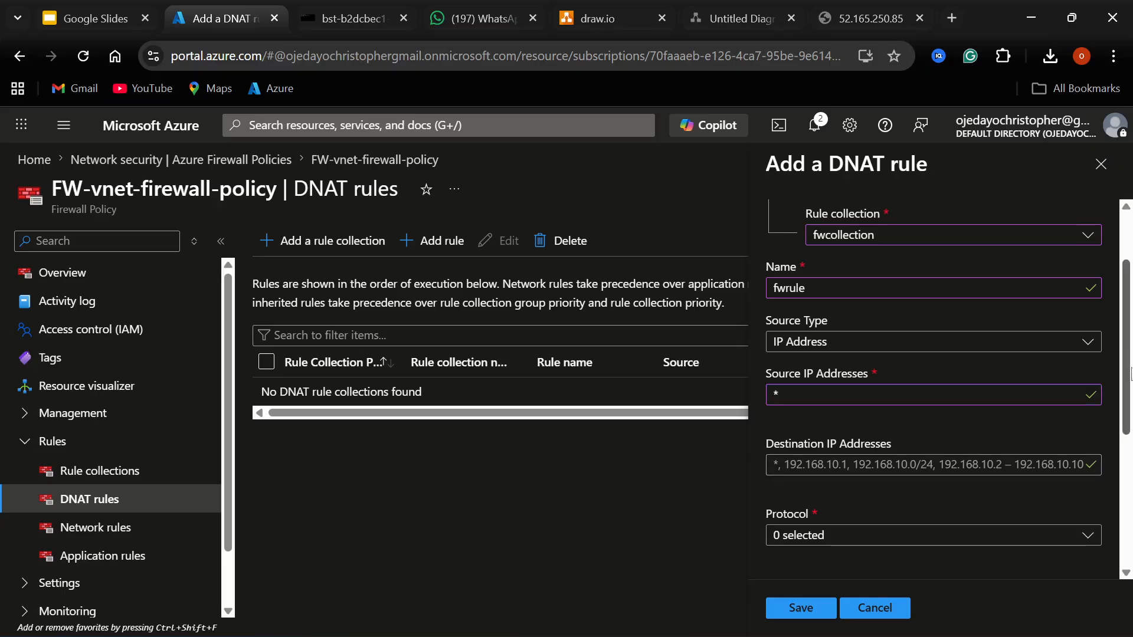
{"action": "scroll", "coordinate": [1128, 393], "scroll_direction": "down", "scroll_amount": 3}
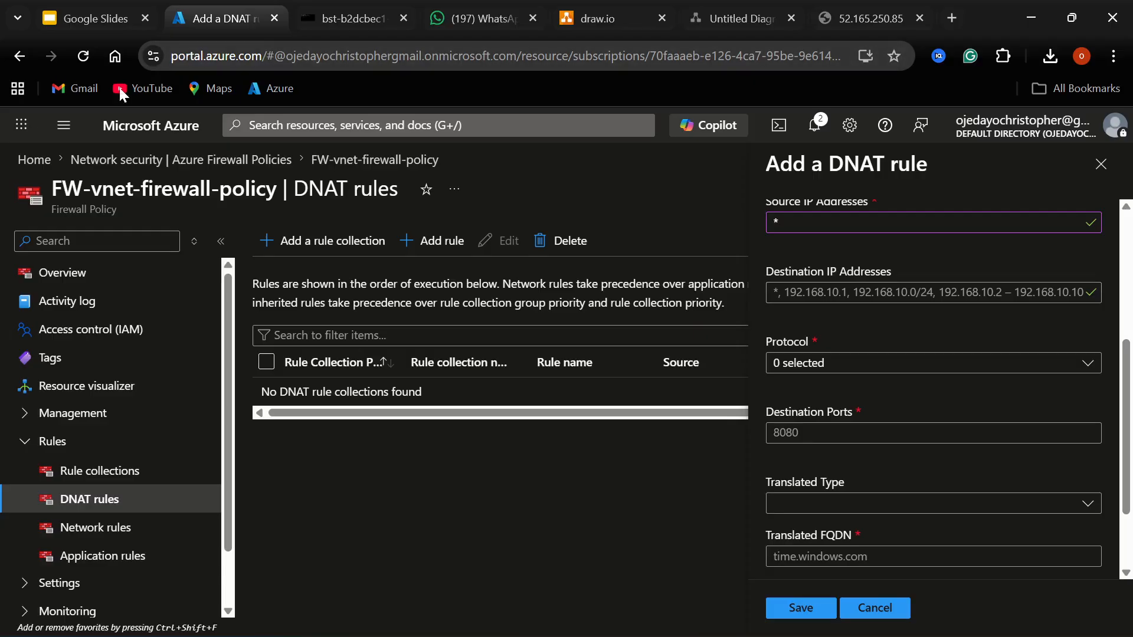
Open a second copy of the Azure portal and display FW-vnet-Firewall's public IP resource, fw-vnet-firewall.
{"action": "right_click", "coordinate": [157, 122]}
{"action": "left_click", "coordinate": [234, 152]}
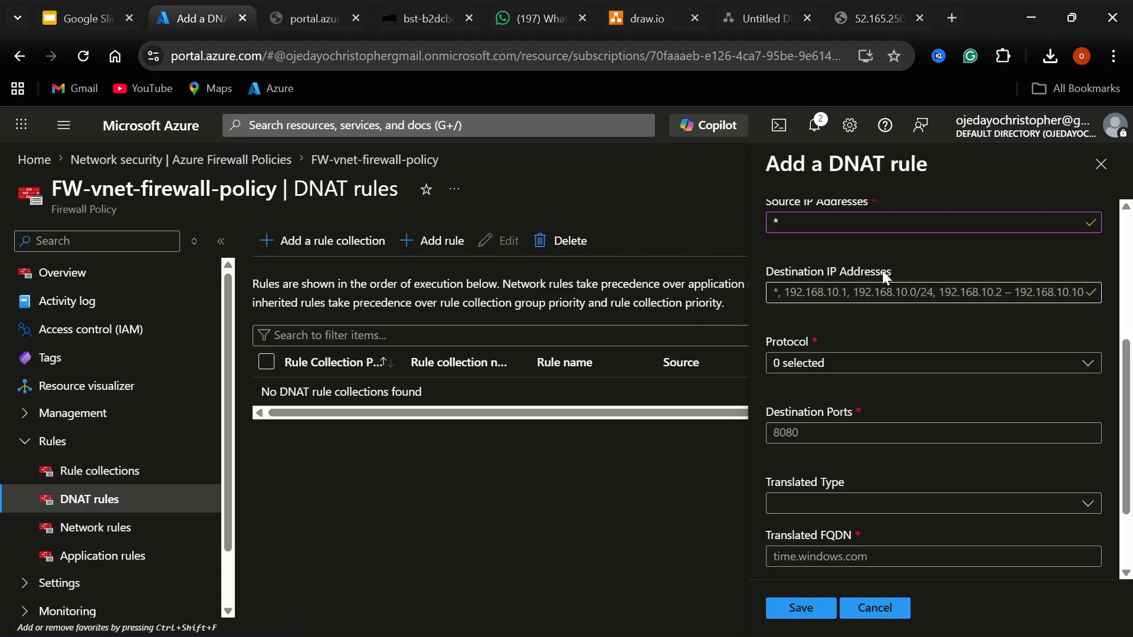
{"action": "left_click", "coordinate": [287, 13]}
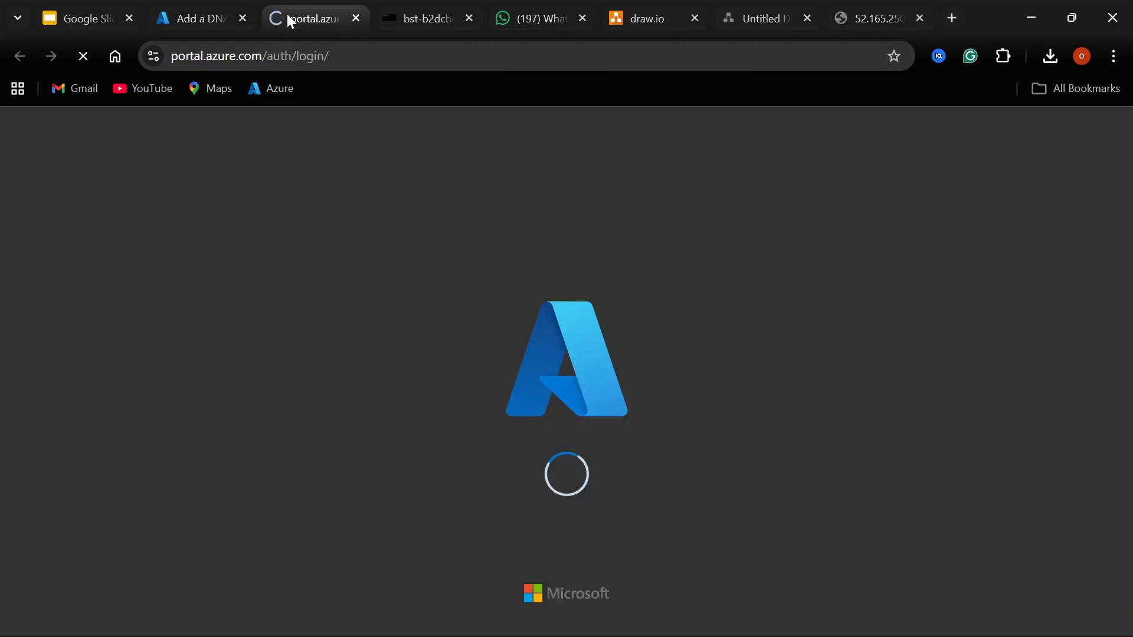
{"action": "left_click", "coordinate": [204, 17]}
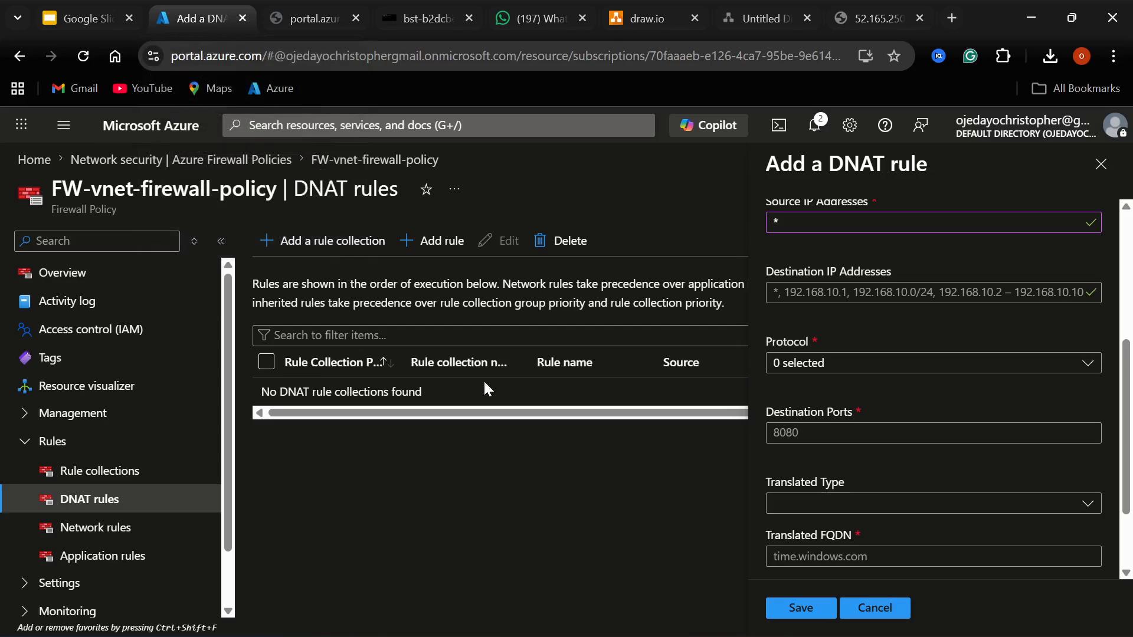
{"action": "left_click", "coordinate": [312, 19]}
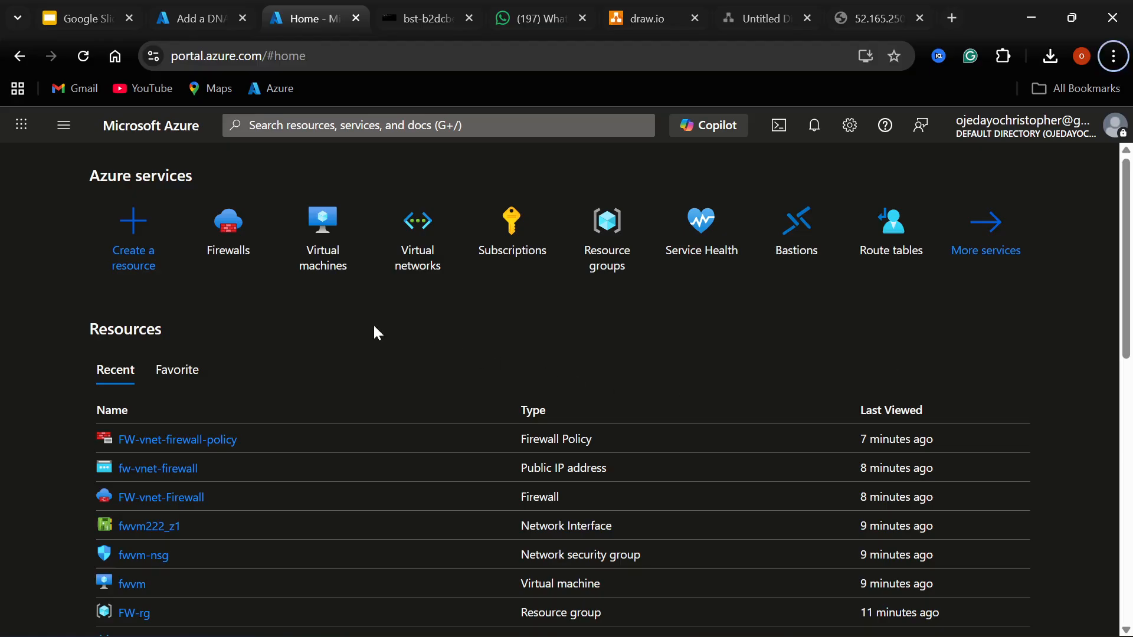
{"action": "left_click", "coordinate": [230, 243]}
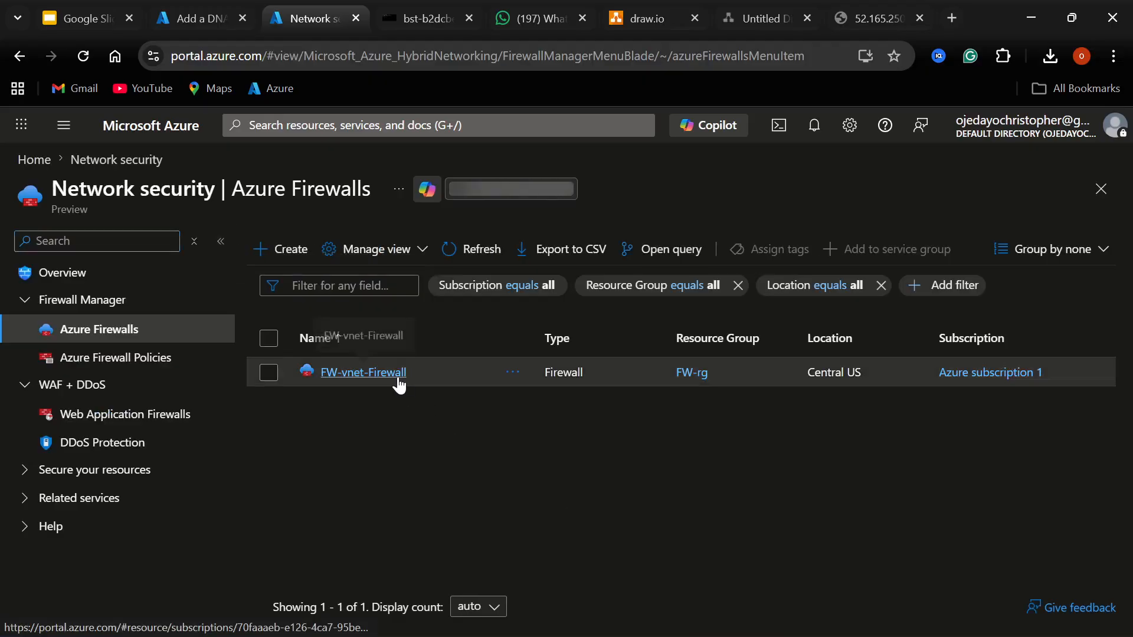
{"action": "left_click", "coordinate": [396, 373]}
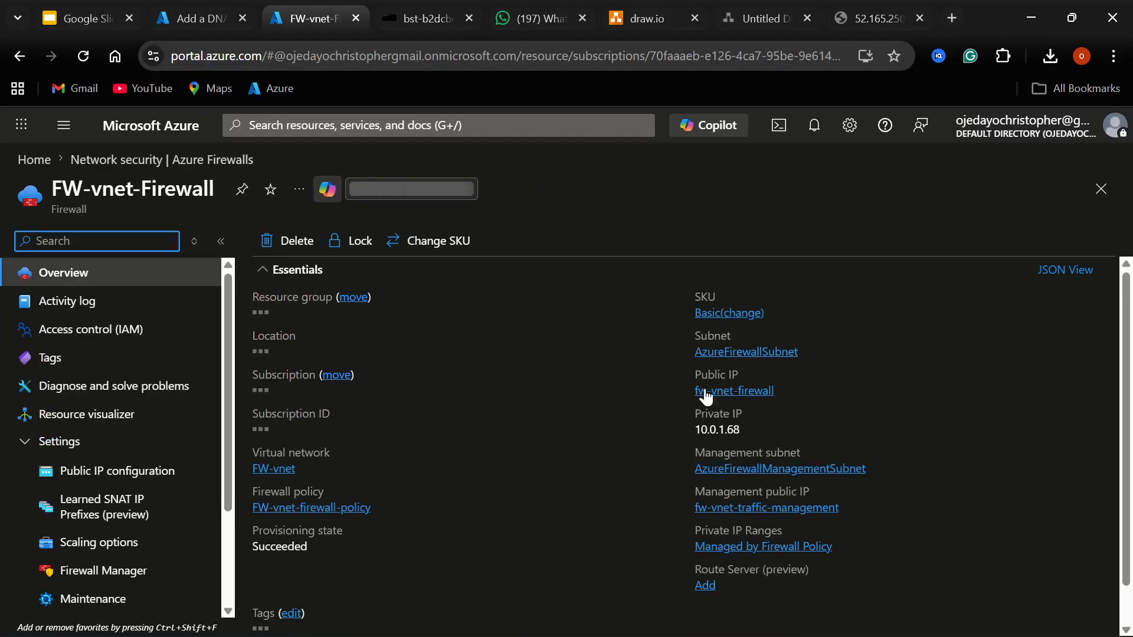
{"action": "left_click", "coordinate": [767, 391]}
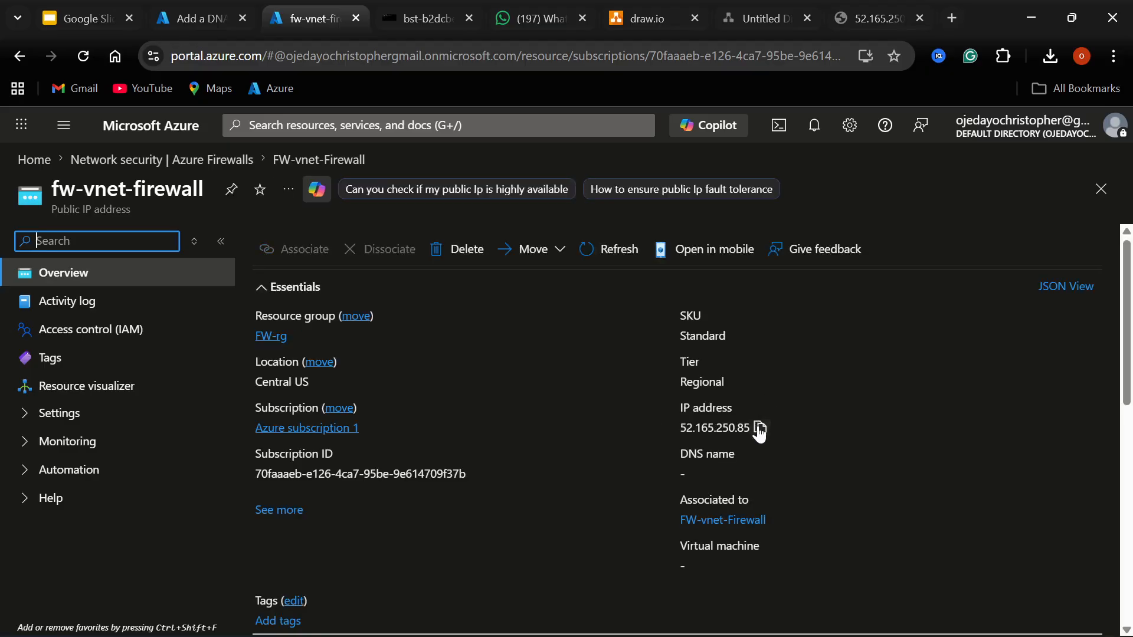
{"action": "left_click", "coordinate": [761, 427]}
{"action": "left_click", "coordinate": [203, 18]}
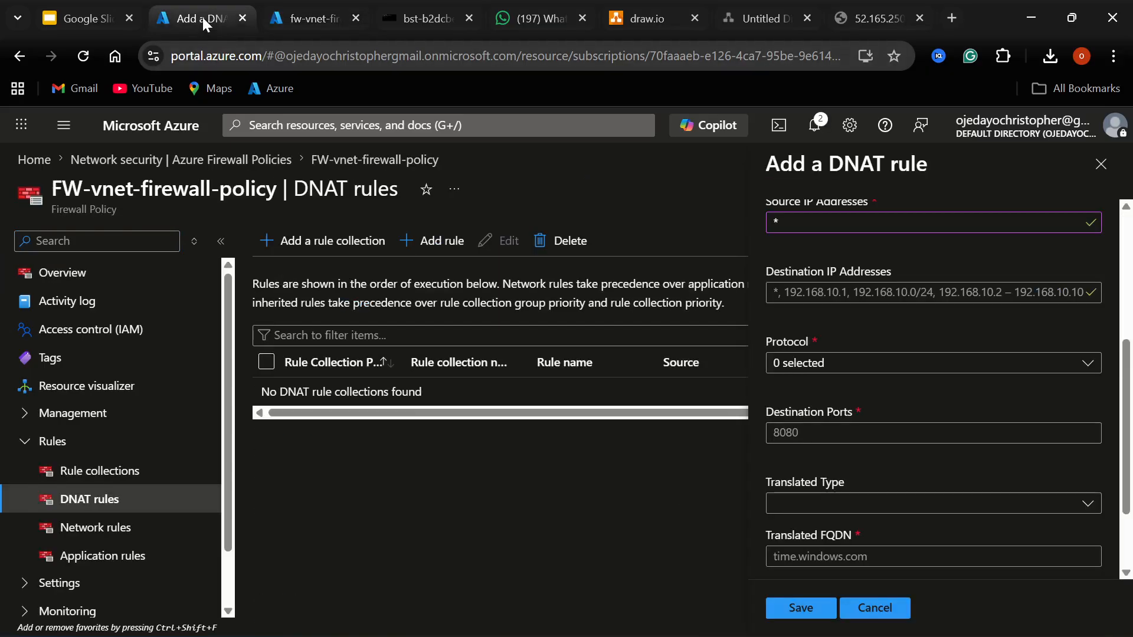
{"action": "left_click", "coordinate": [775, 292]}
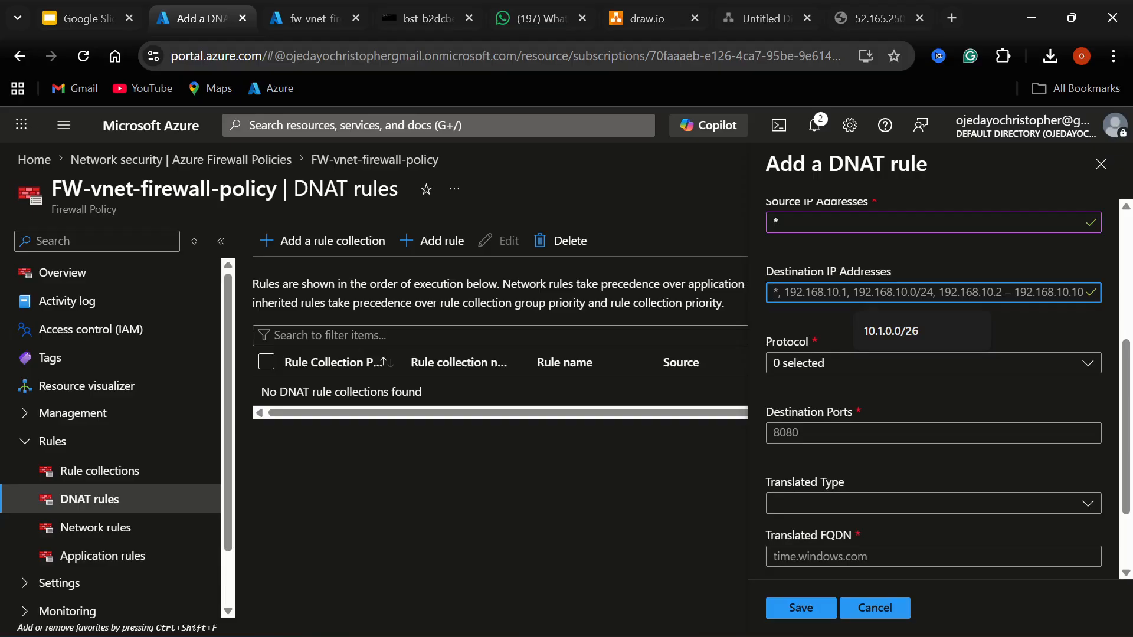
{"action": "key", "text": "ctrl+v"}
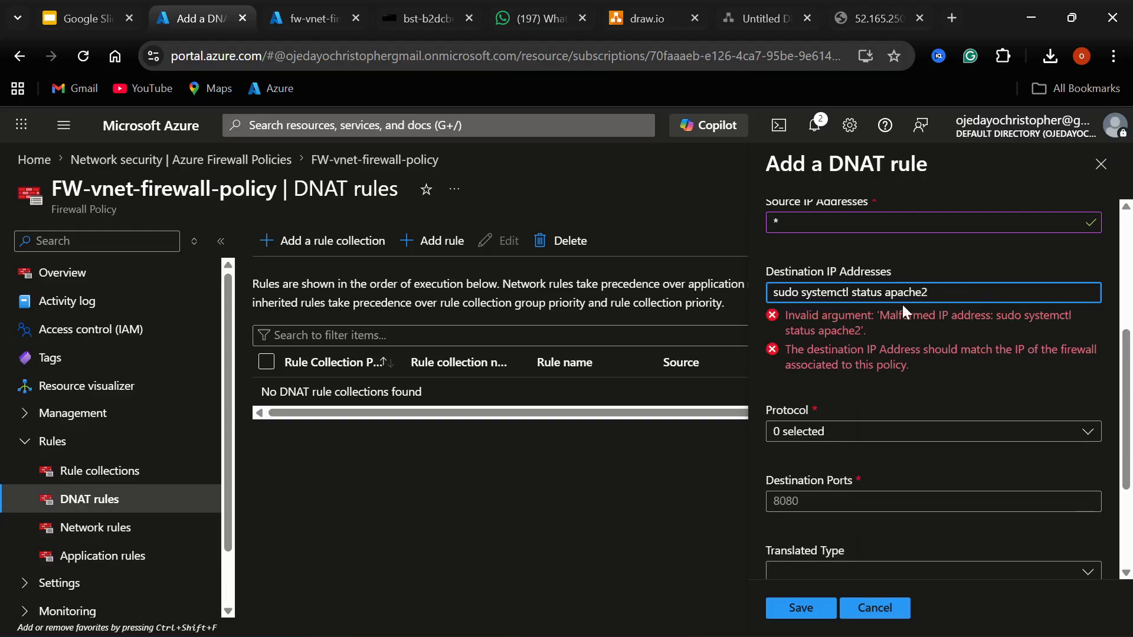
{"action": "key", "text": "BackSpace"}
{"action": "key", "text": "BackSpace"}
{"action": "key", "text": "BackSpace"}
{"action": "key", "text": "BackSpace"}
{"action": "key", "text": "BackSpace"}
{"action": "key", "text": "BackSpace"}
{"action": "key", "text": "BackSpace"}
{"action": "key", "text": "BackSpace"}
{"action": "key", "text": "BackSpace"}
{"action": "key", "text": "BackSpace"}
{"action": "key", "text": "BackSpace"}
{"action": "key", "text": "BackSpace"}
{"action": "key", "text": "BackSpace"}
{"action": "key", "text": "BackSpace"}
{"action": "key", "text": "BackSpace"}
{"action": "key", "text": "BackSpace"}
{"action": "key", "text": "BackSpace"}
{"action": "key", "text": "BackSpace"}
{"action": "key", "text": "BackSpace"}
{"action": "key", "text": "BackSpace"}
Copy the IP address of fw-vnet-firewall and enter 52.165.250.85 as the DNAT rule's destination IP address.
{"action": "left_click", "coordinate": [328, 19]}
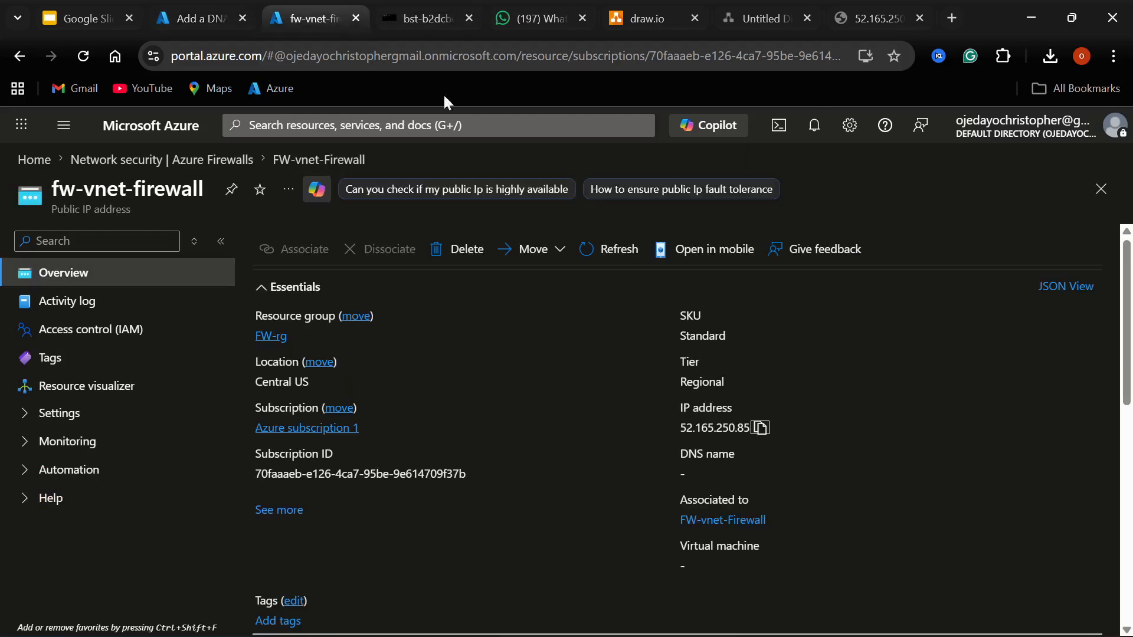
{"action": "left_click", "coordinate": [760, 428]}
{"action": "left_click", "coordinate": [181, 6]}
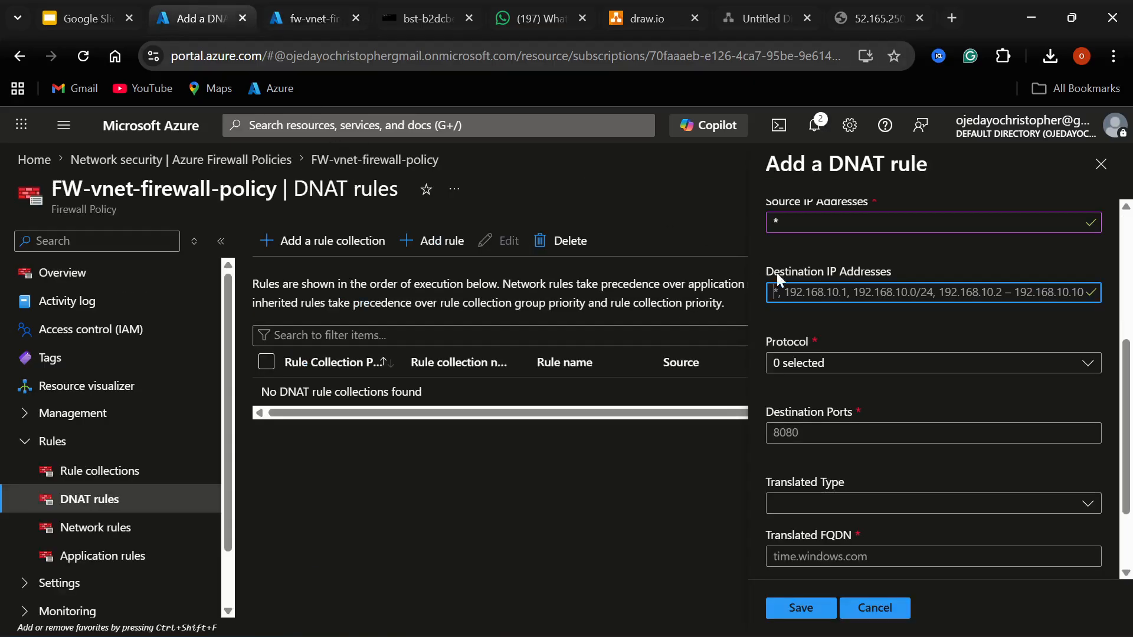
{"action": "left_click", "coordinate": [774, 292]}
{"action": "key", "text": "ctrl+v"}
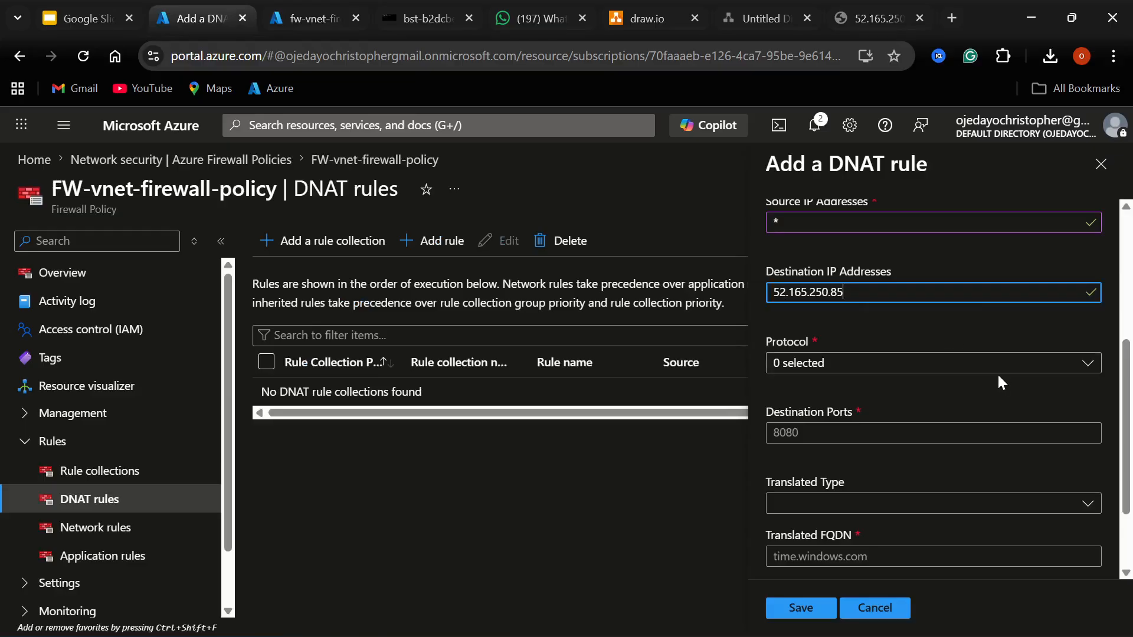
Set the DNAT rule's protocol to TCP and its destination port to 80.
{"action": "left_click", "coordinate": [1055, 368]}
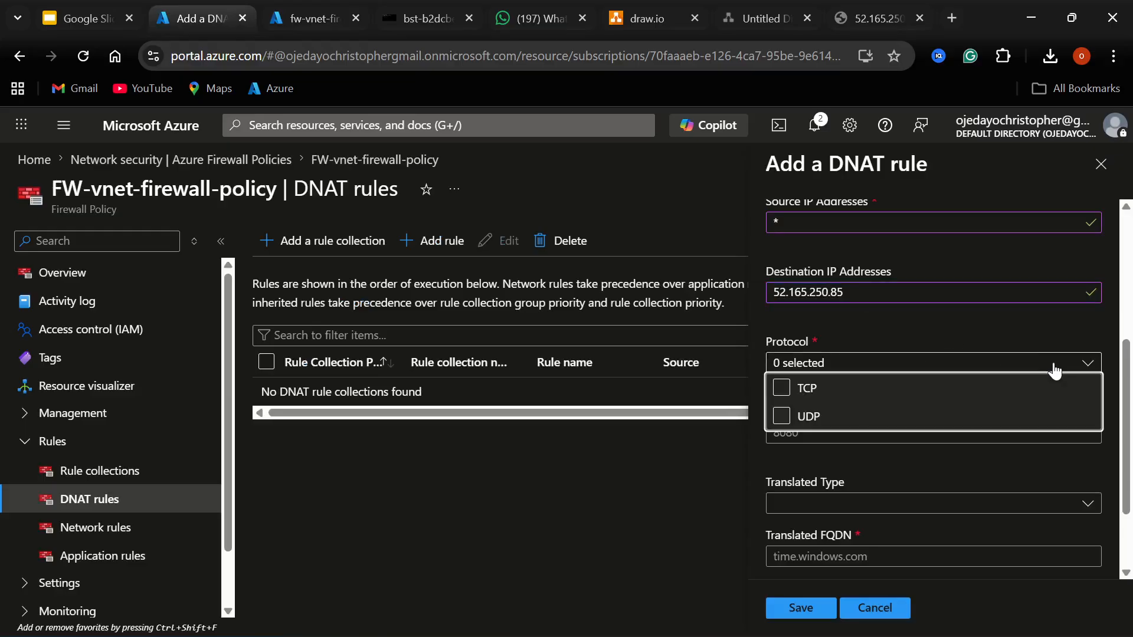
{"action": "left_click", "coordinate": [1008, 393]}
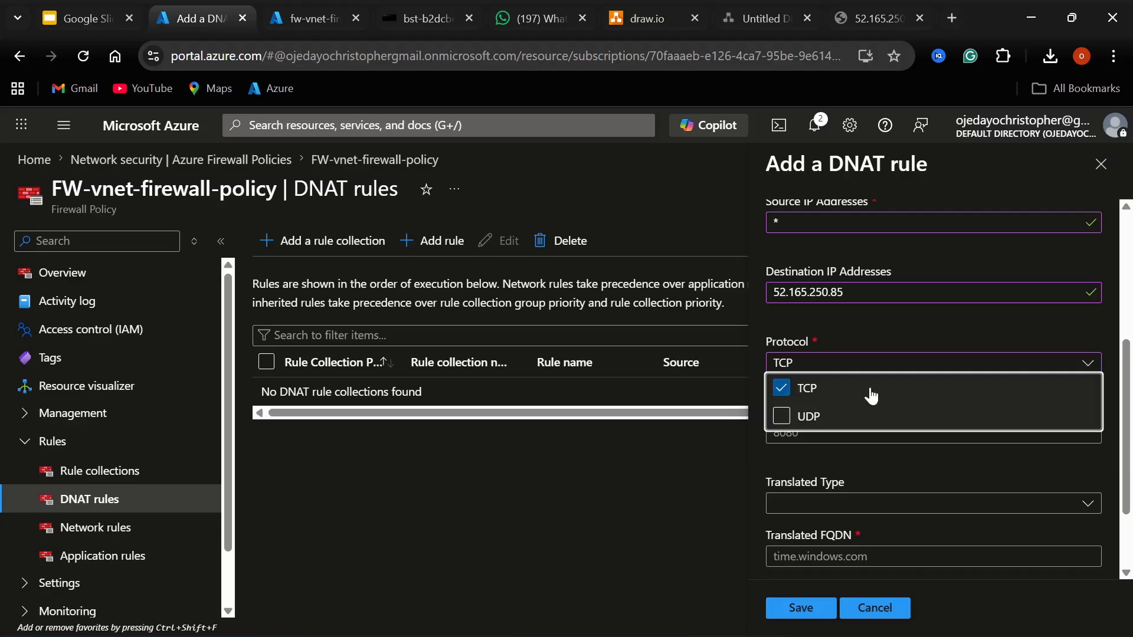
{"action": "left_click", "coordinate": [692, 504]}
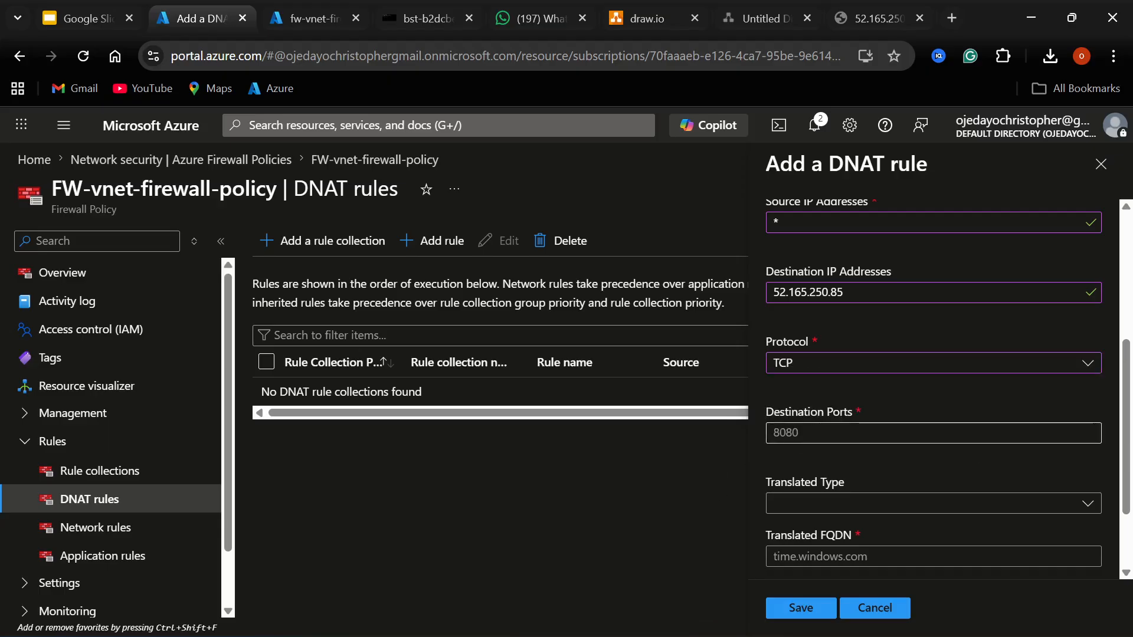
{"action": "left_click", "coordinate": [873, 433]}
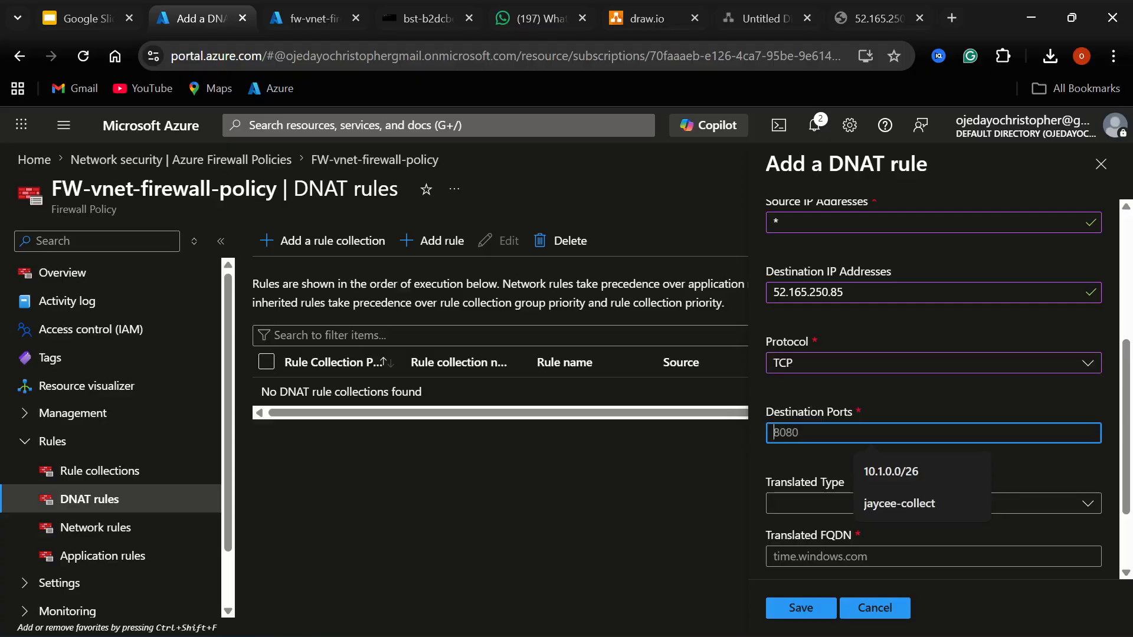
{"action": "type", "text": "80"}
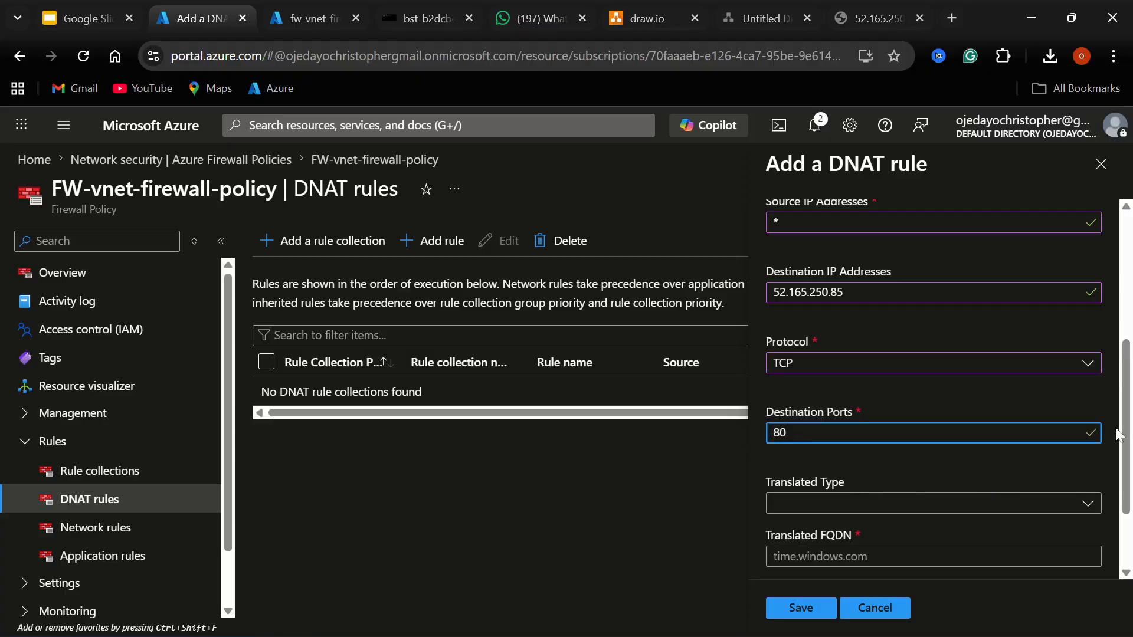
Set the DNAT rule's translated type to IP address.
{"action": "left_click", "coordinate": [1128, 420]}
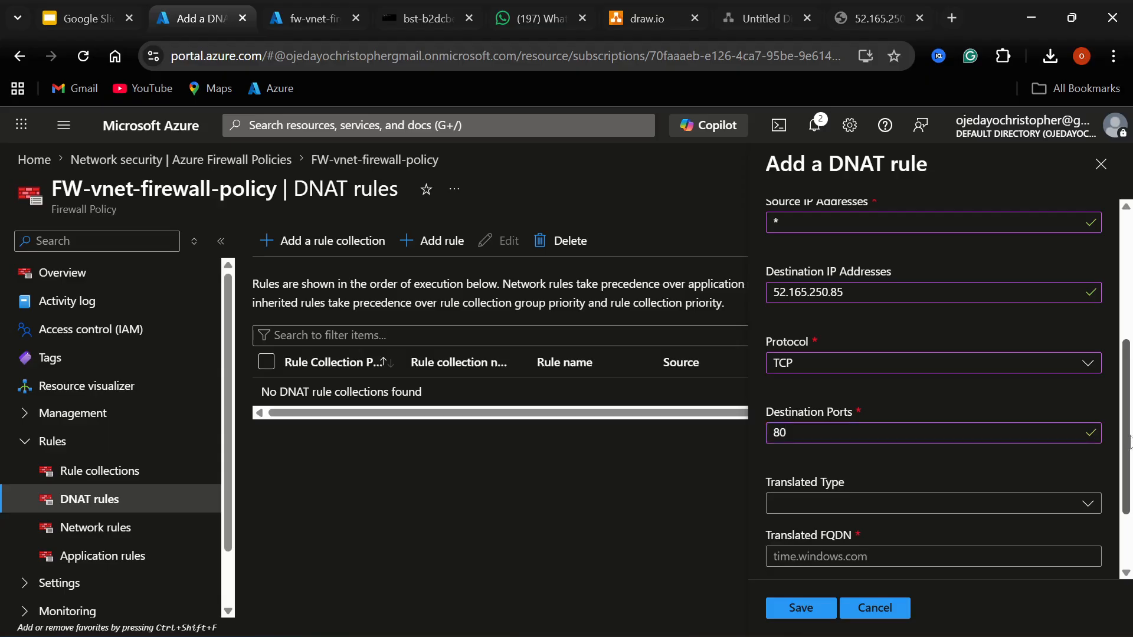
{"action": "scroll", "coordinate": [1129, 495], "scroll_direction": "down", "scroll_amount": 2}
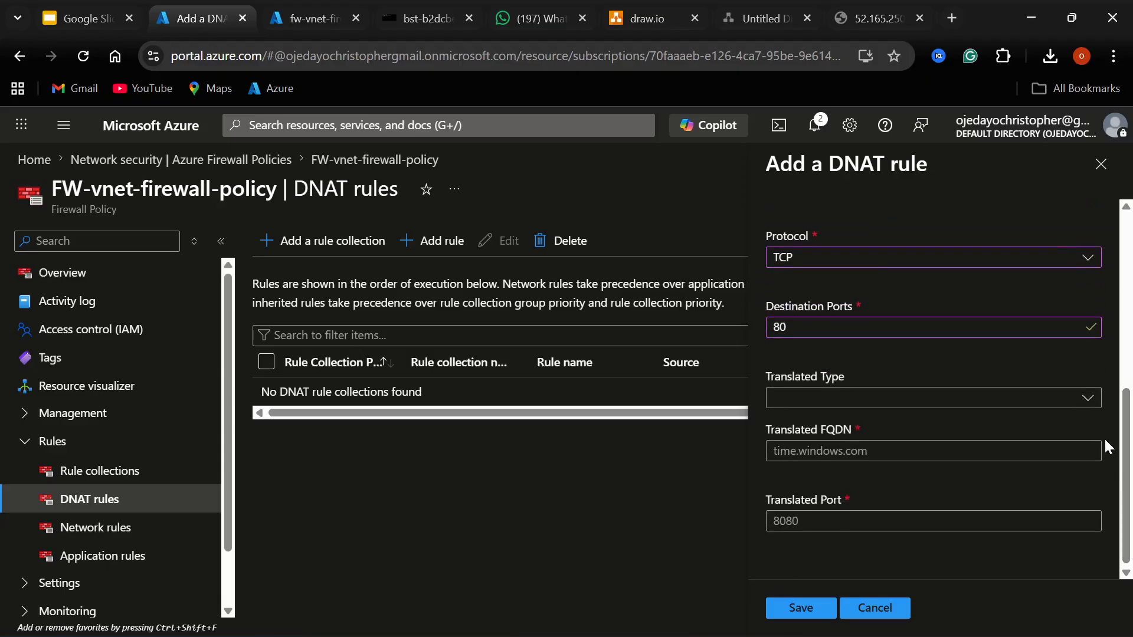
{"action": "left_click", "coordinate": [1086, 405]}
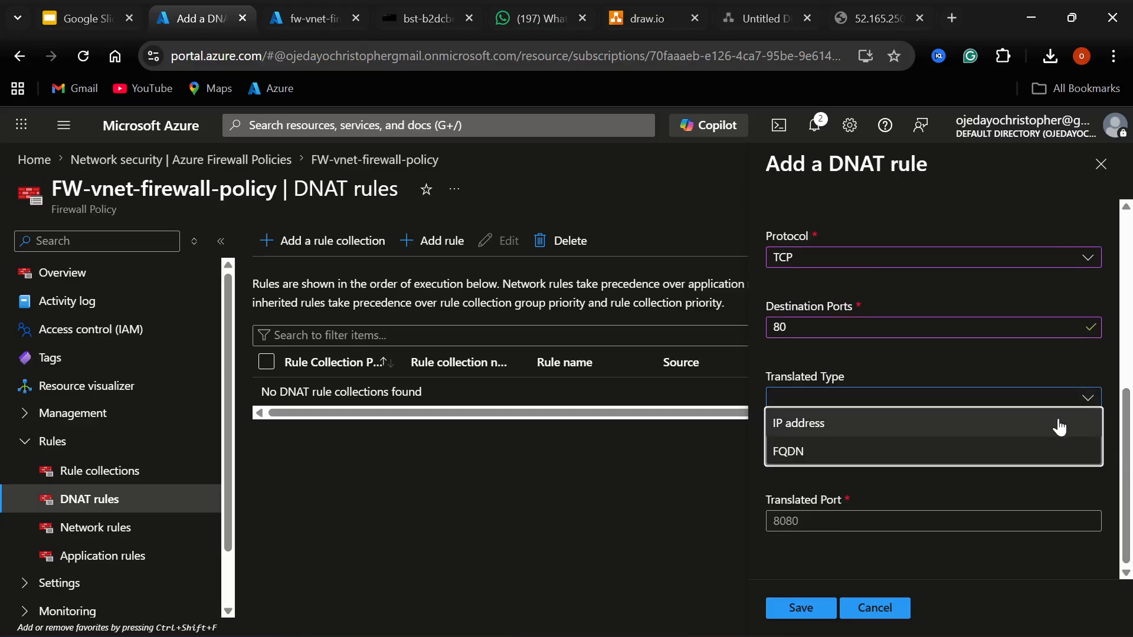
{"action": "left_click", "coordinate": [1057, 424]}
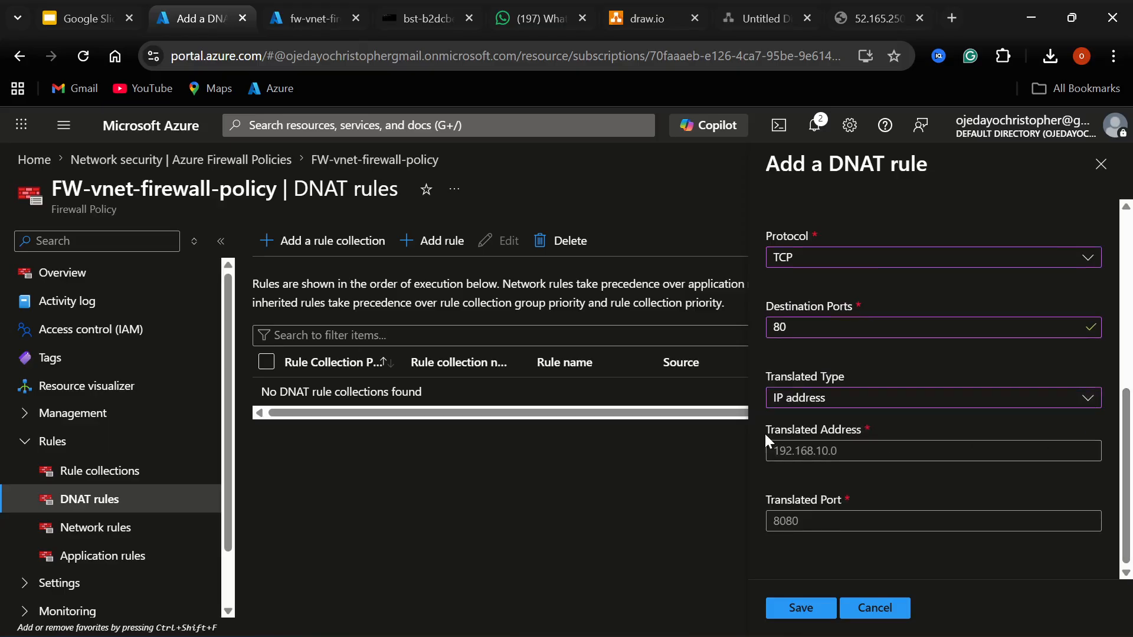
Open the fwvm virtual machine's overview in the second portal tab and copy its private IP address.
{"action": "left_click", "coordinate": [305, 21]}
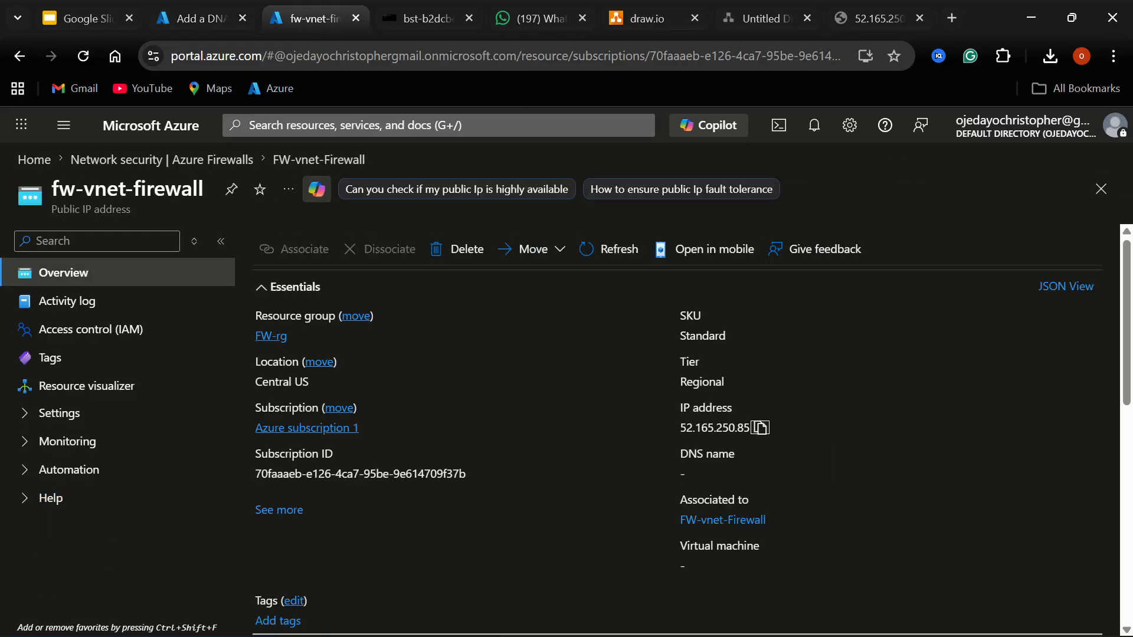
{"action": "left_click", "coordinate": [401, 125]}
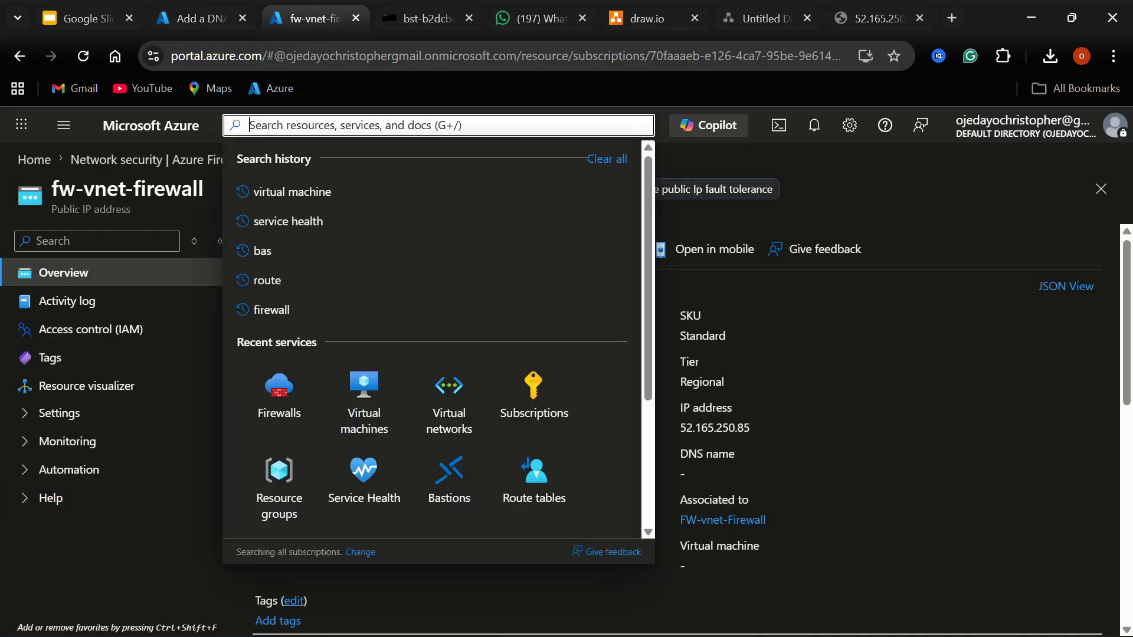
{"action": "left_click", "coordinate": [369, 387]}
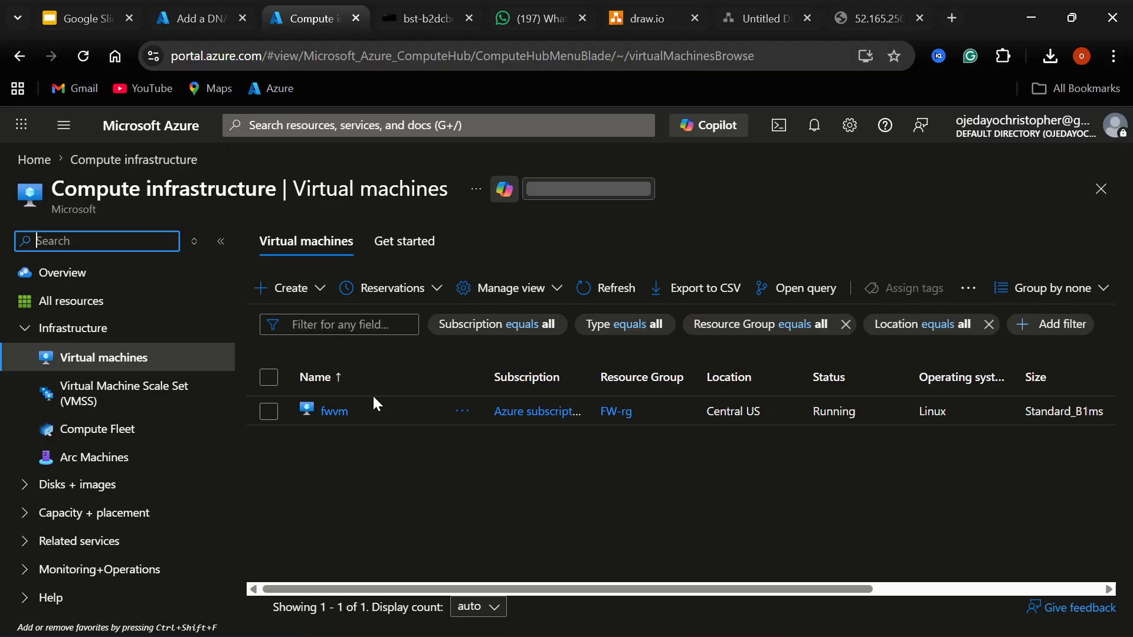
{"action": "left_click", "coordinate": [336, 411]}
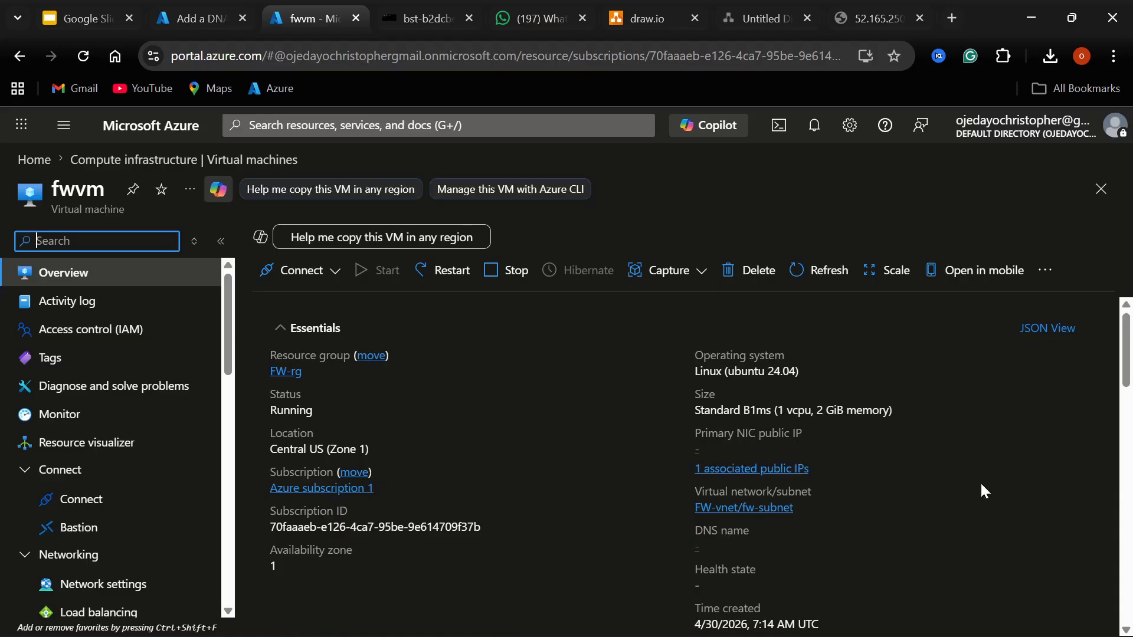
{"action": "scroll", "coordinate": [1043, 437], "scroll_direction": "down", "scroll_amount": 4}
{"action": "scroll", "coordinate": [1043, 437], "scroll_direction": "down", "scroll_amount": 5}
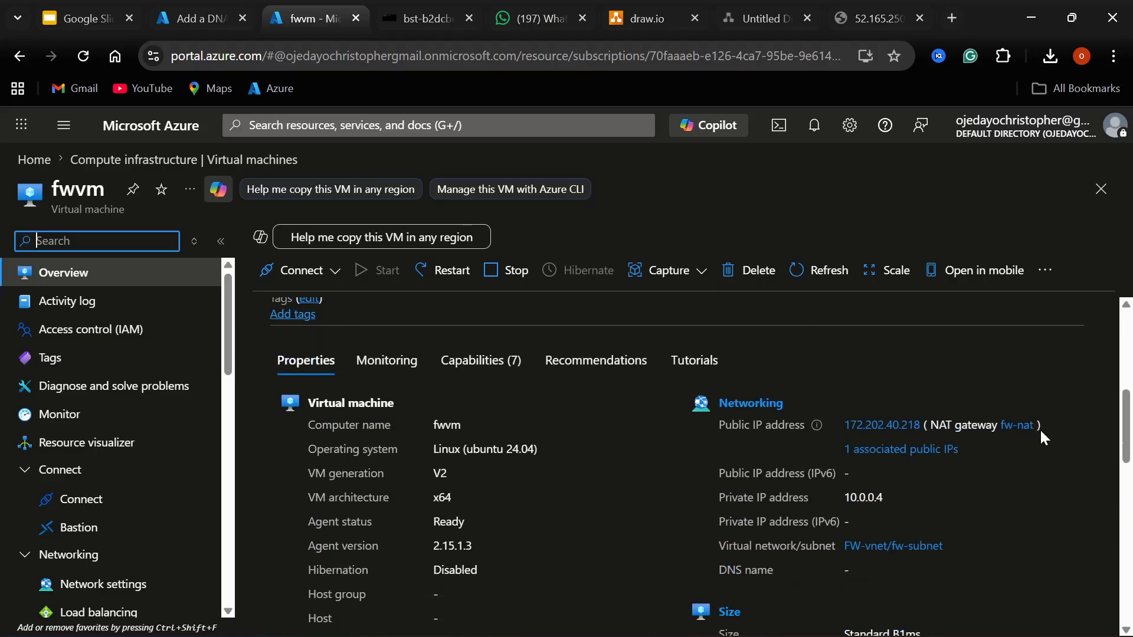
{"action": "scroll", "coordinate": [968, 403], "scroll_direction": "up", "scroll_amount": 2}
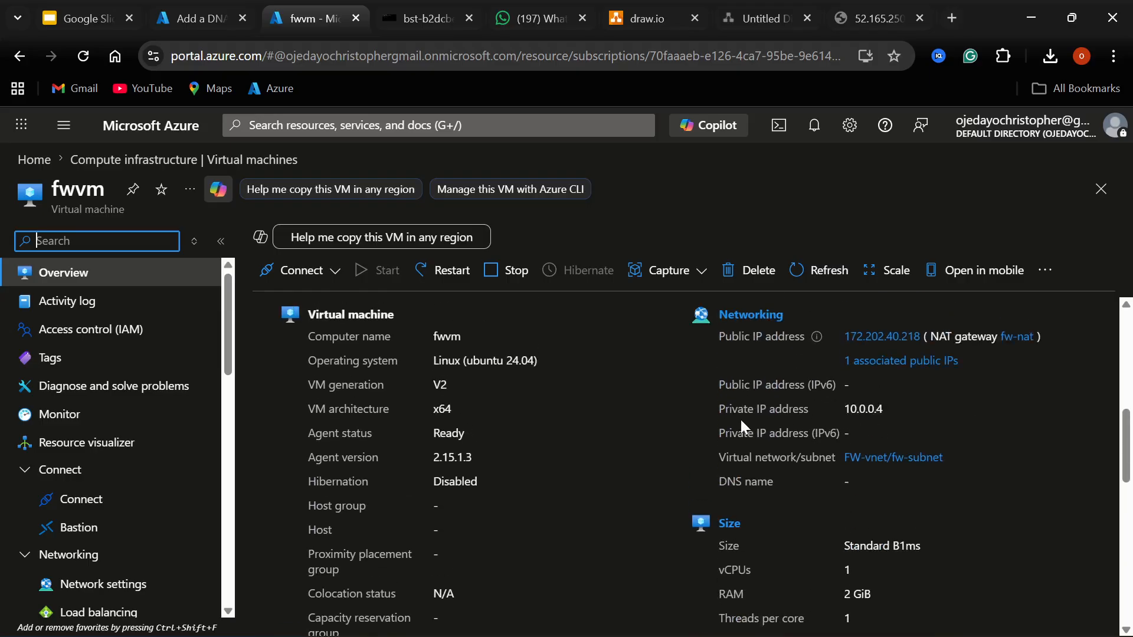
{"action": "left_click_drag", "start_coordinate": [844, 410], "coordinate": [882, 412]}
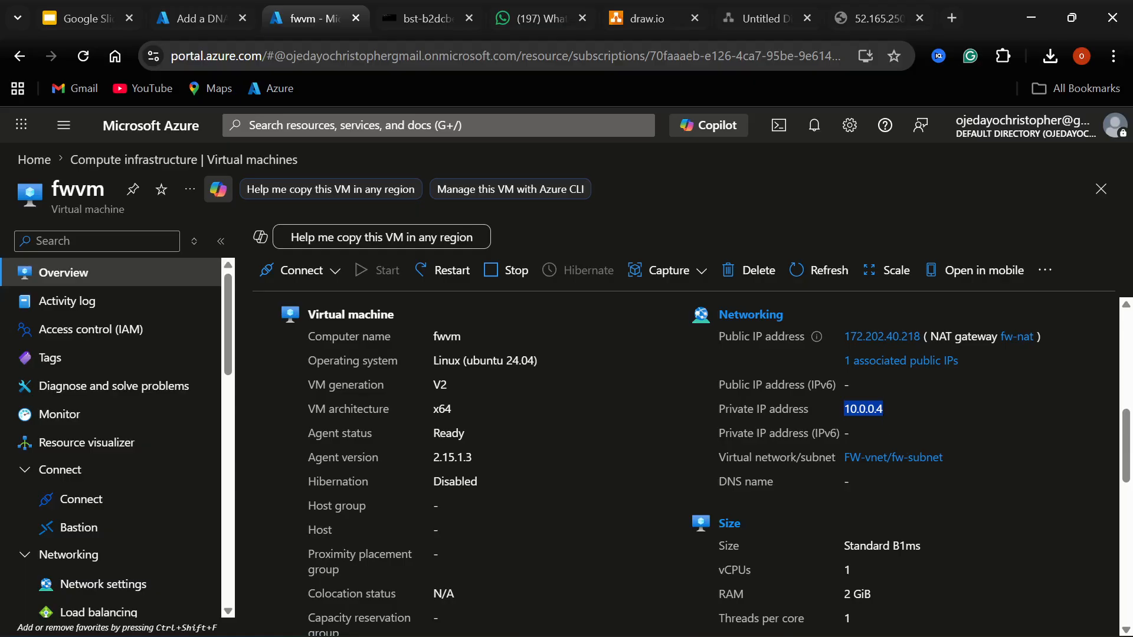
Return to the DNAT rule form and set the translated address to 10.0.0.4.
{"action": "left_click", "coordinate": [203, 19]}
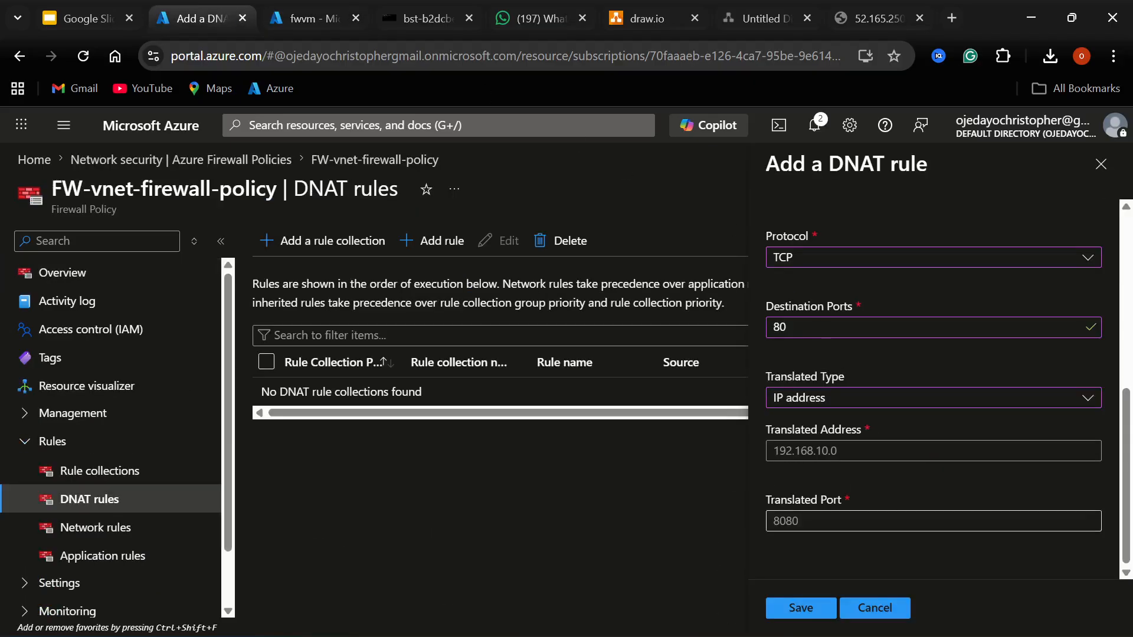
{"action": "left_click", "coordinate": [933, 451]}
{"action": "key", "text": "ctrl+v"}
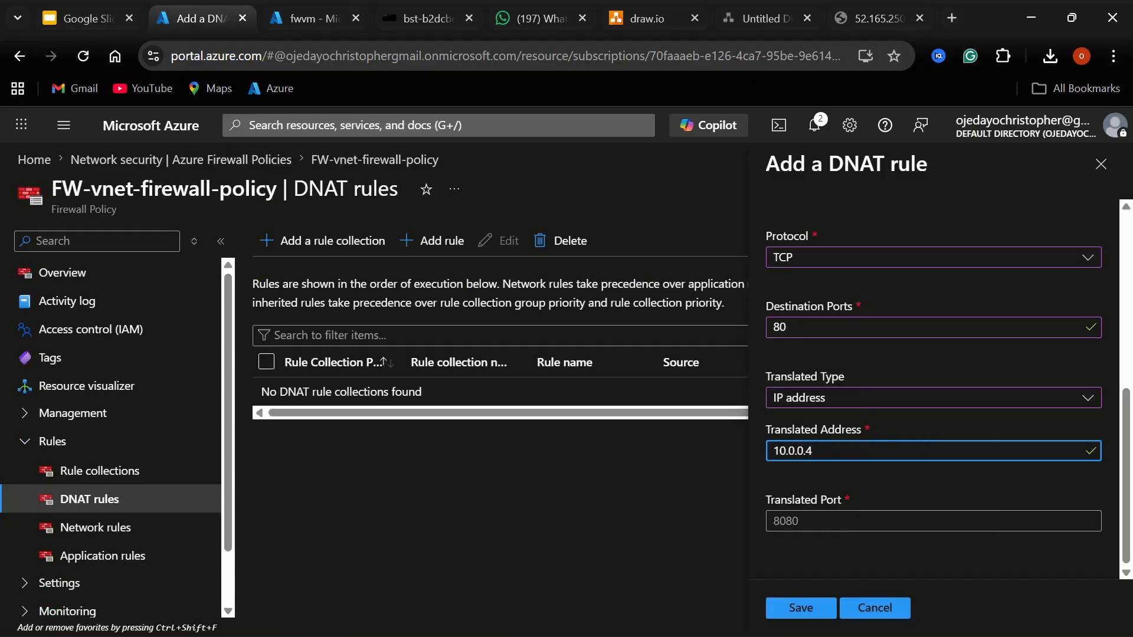
Set the DNAT rule's translated port to 80 and save the rule.
{"action": "left_click", "coordinate": [908, 521]}
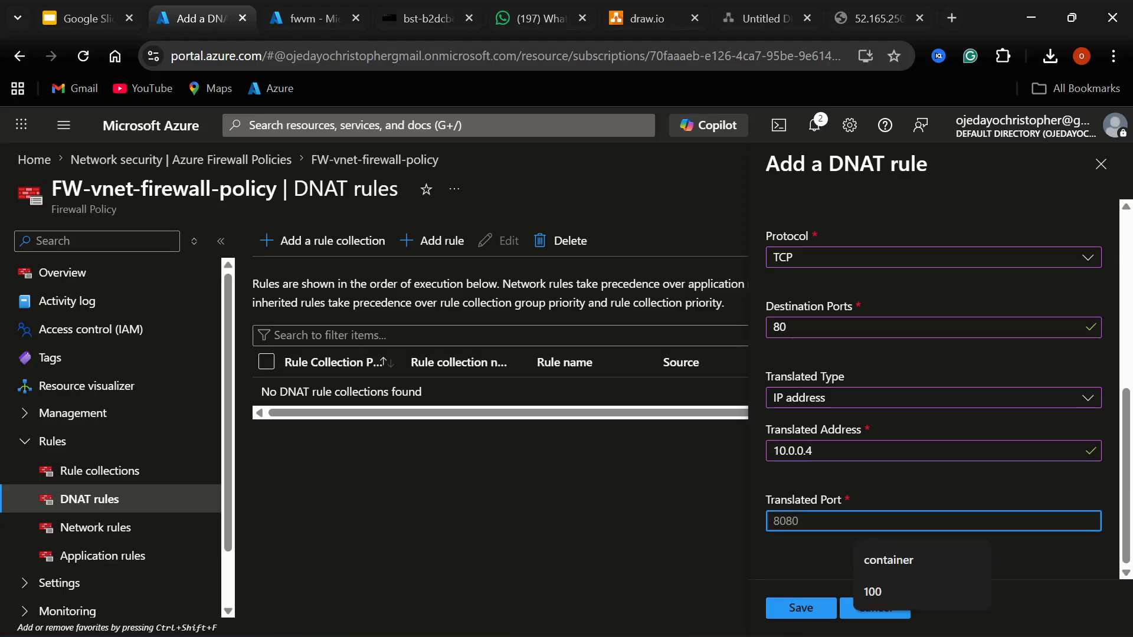
{"action": "type", "text": "80"}
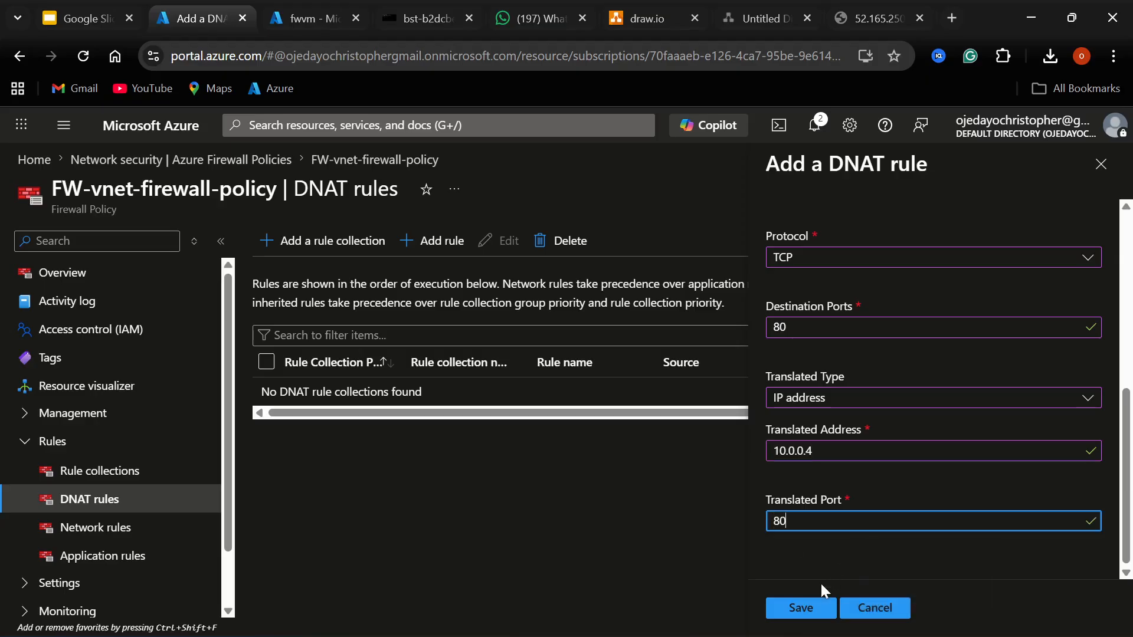
{"action": "left_click", "coordinate": [803, 610]}
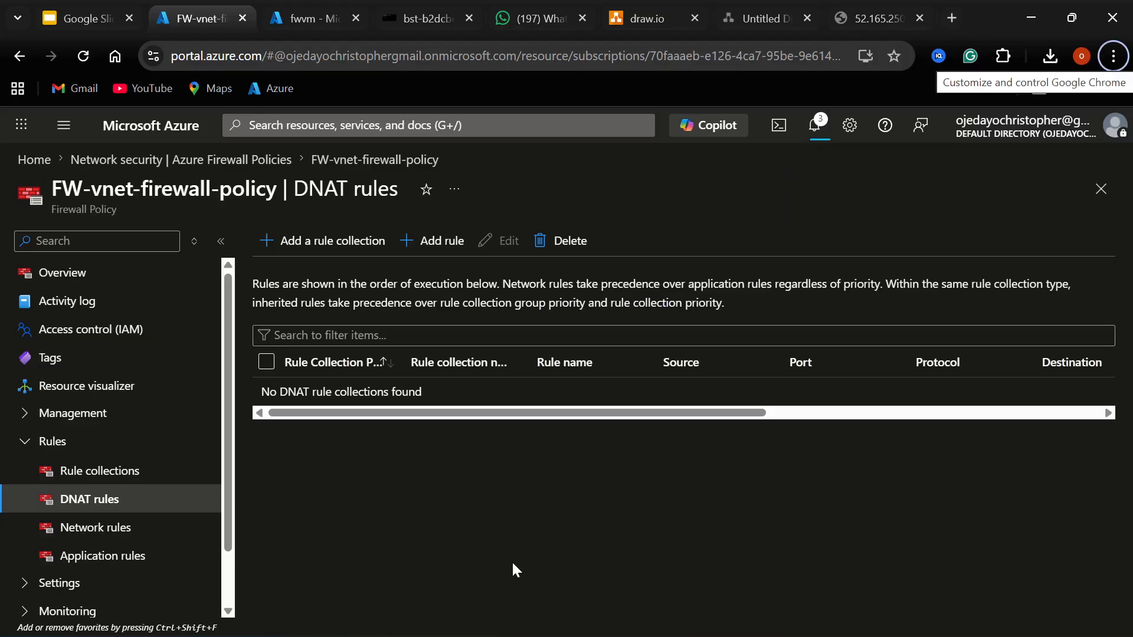
Switch to the fwvm Bastion terminal session and clear its screen.
{"action": "left_click", "coordinate": [391, 19]}
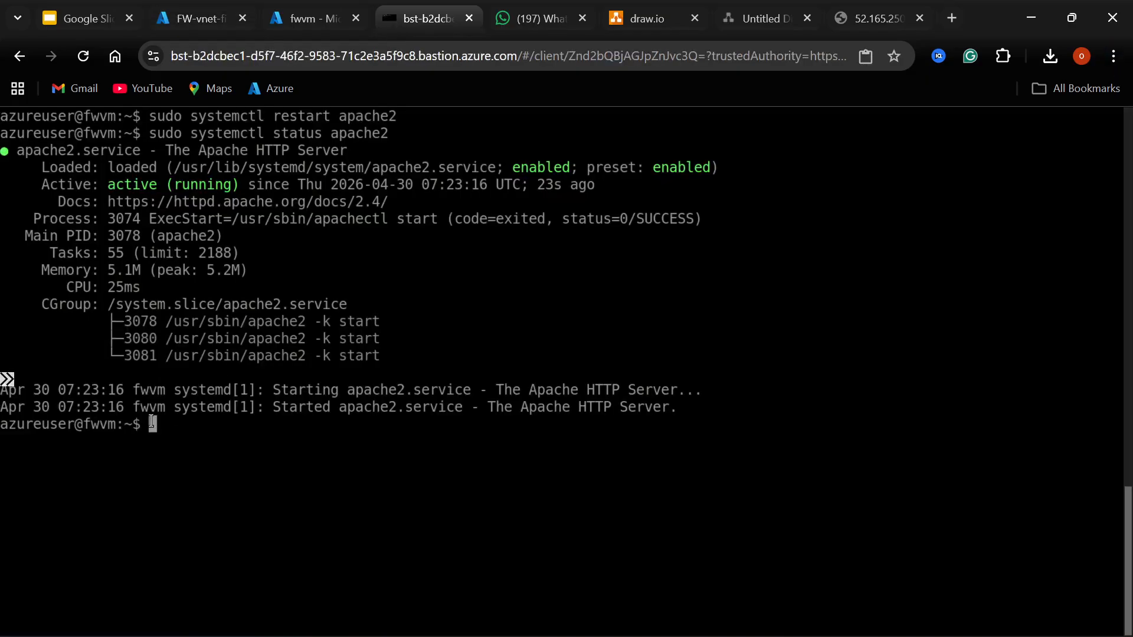
{"action": "type", "text": "clear"}
{"action": "key", "text": "Return"}
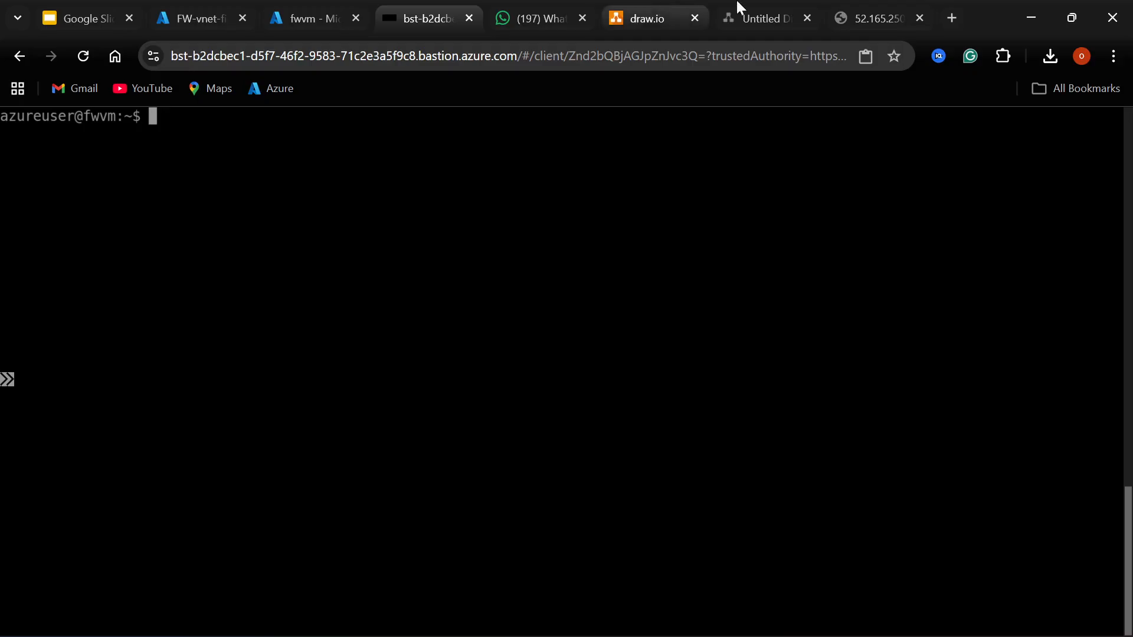
{"action": "left_click", "coordinate": [857, 13]}
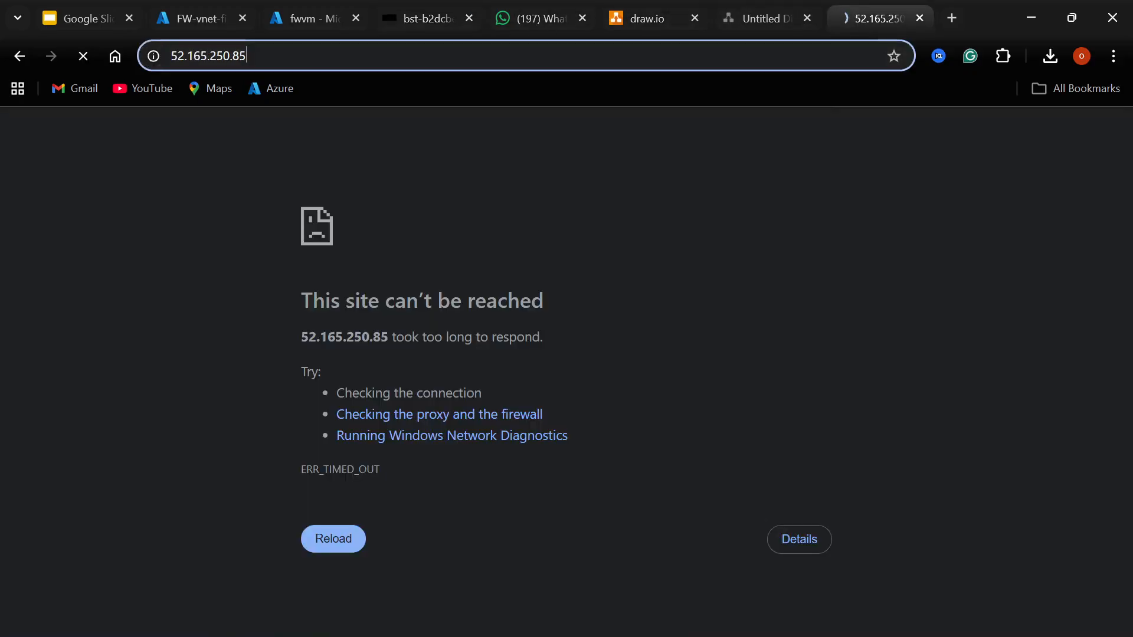
{"action": "left_click", "coordinate": [421, 63]}
{"action": "left_click", "coordinate": [422, 63]}
{"action": "key", "text": "Left"}
{"action": "key", "text": "Left"}
{"action": "key", "text": "Left"}
{"action": "key", "text": "Left"}
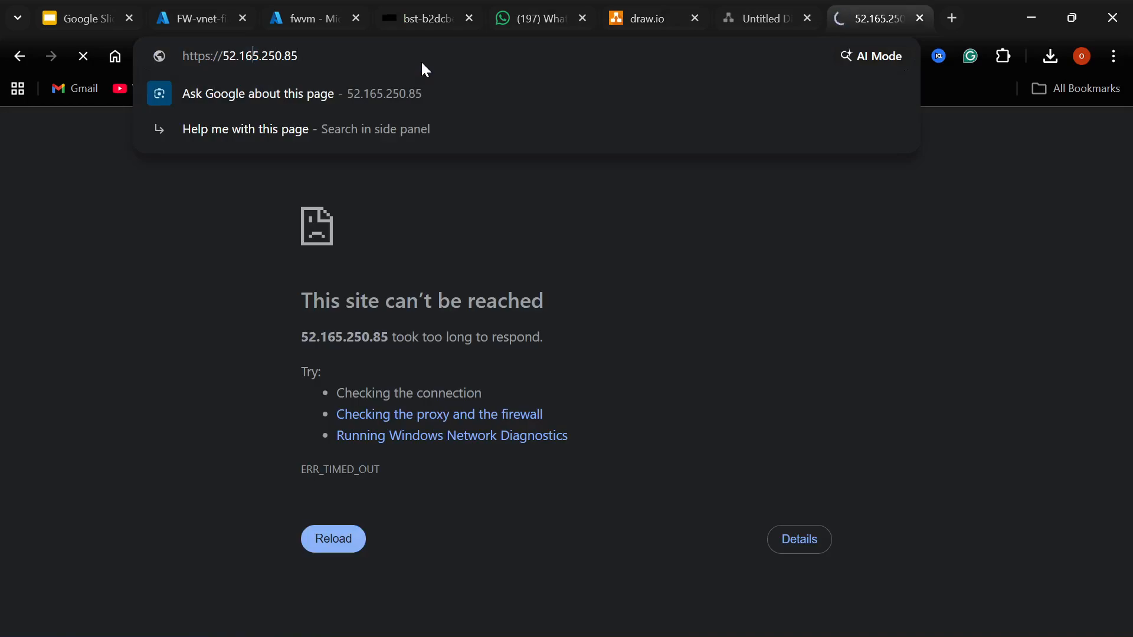
{"action": "key", "text": "BackSpace"}
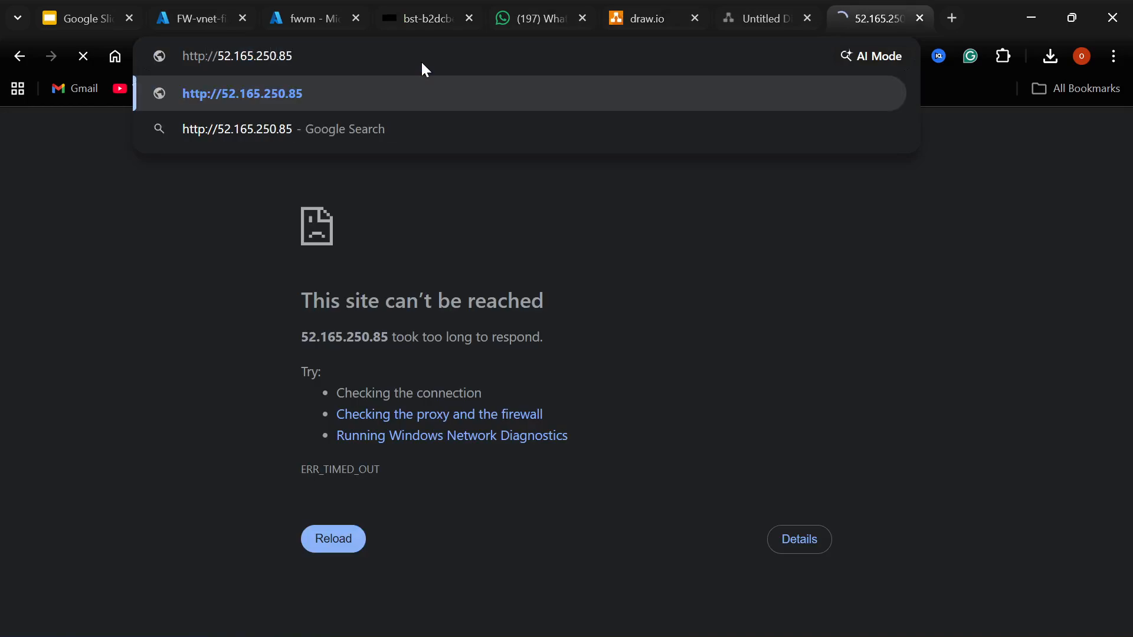
{"action": "key", "text": "Return"}
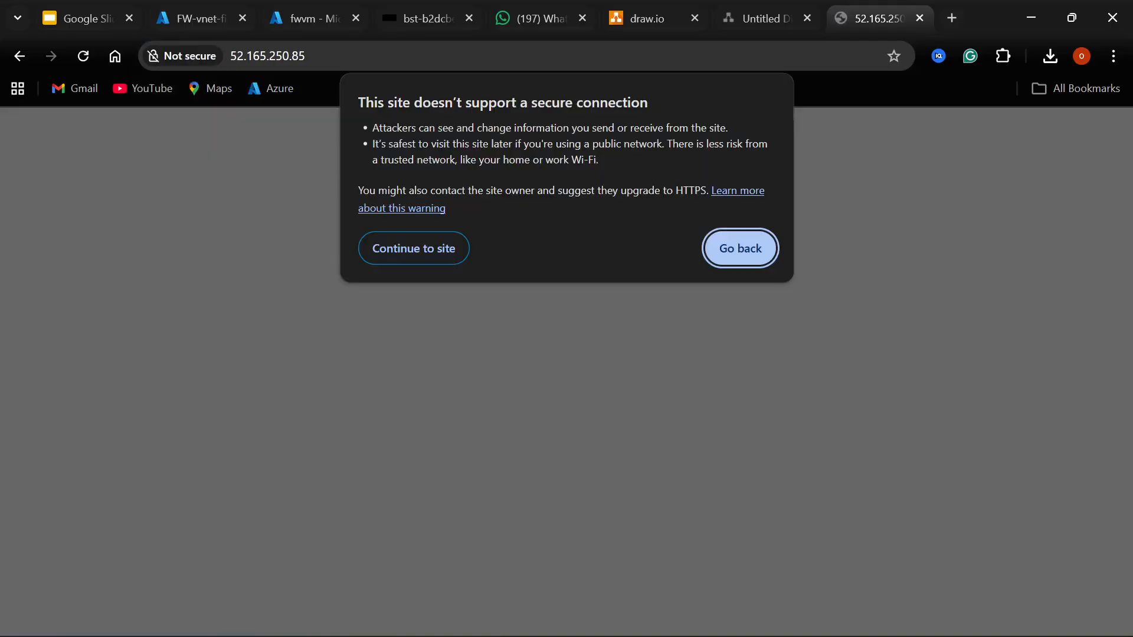
{"action": "left_click", "coordinate": [405, 255]}
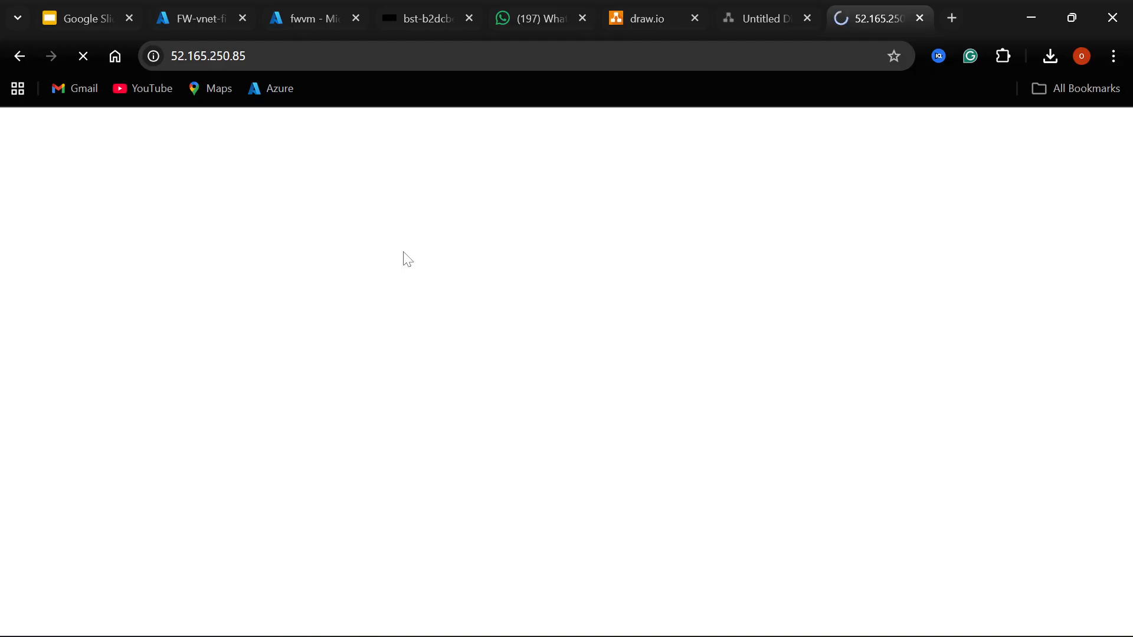
Return to the fwvm Bastion terminal and open /var/www/html/index.html in vim with sudo.
{"action": "left_click", "coordinate": [413, 21]}
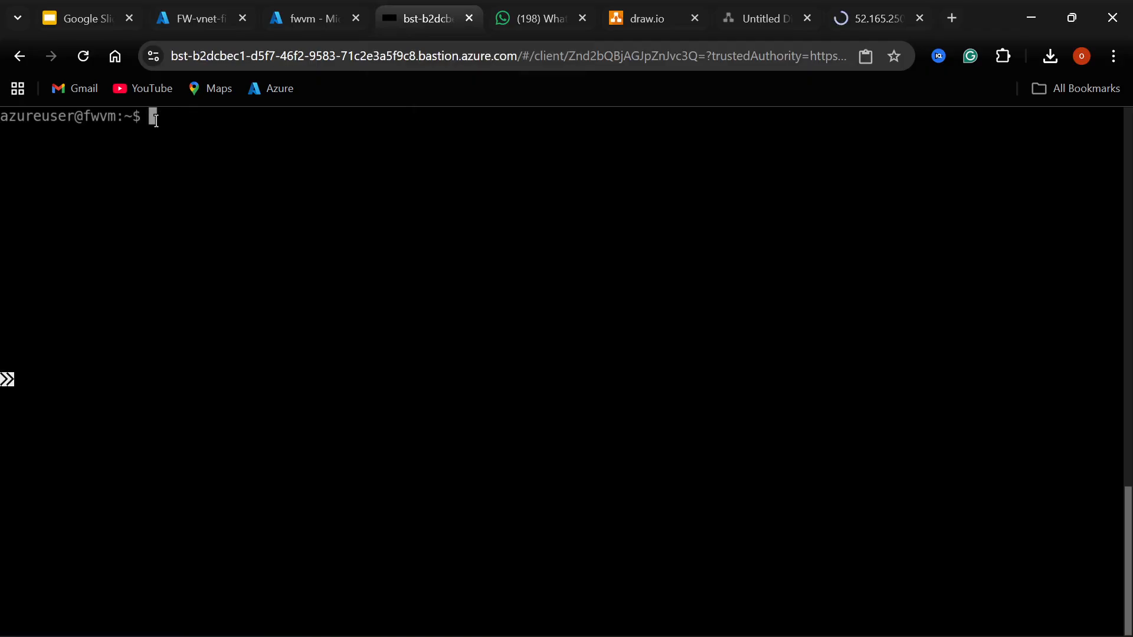
{"action": "type", "text": "sudo vim /"}
{"action": "type", "text": "var"}
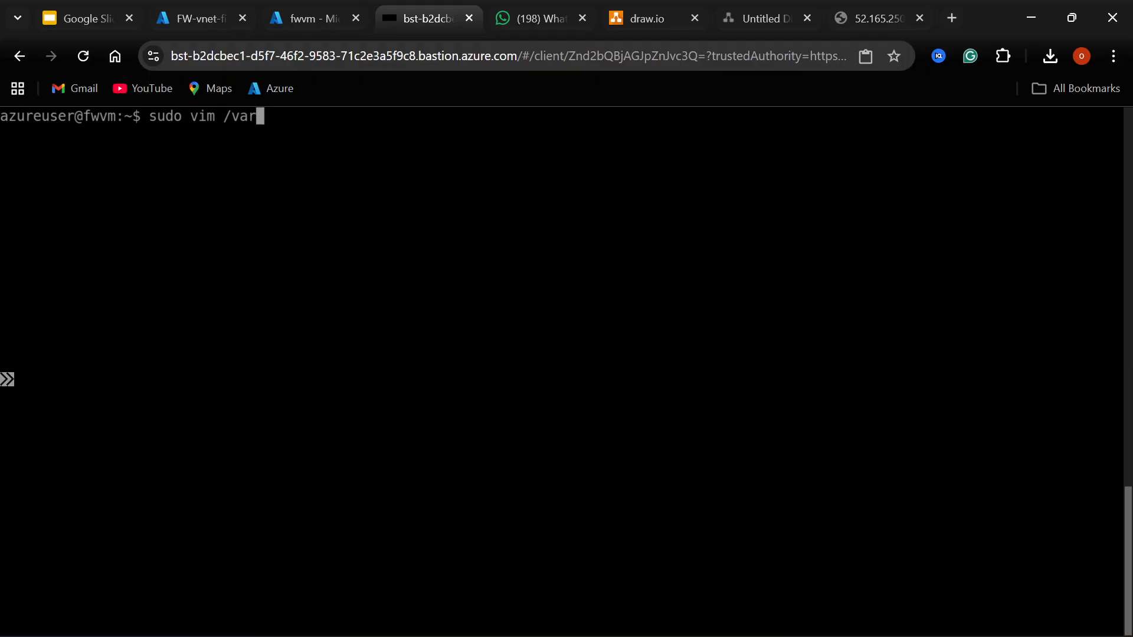
{"action": "type", "text": "/www/h"}
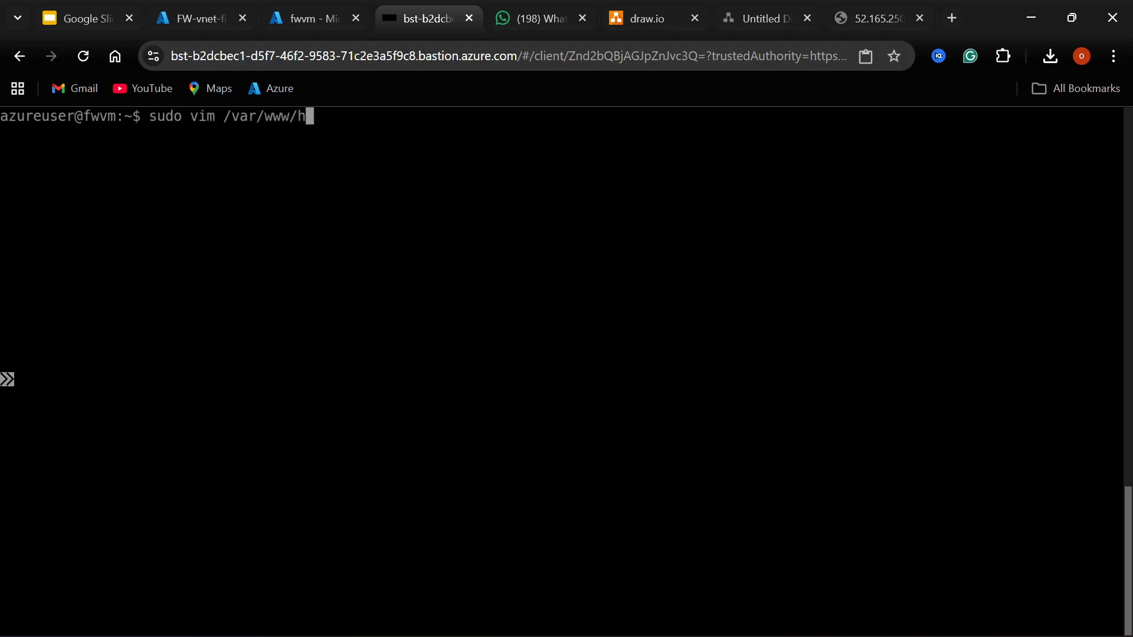
{"action": "type", "text": "tml/index"}
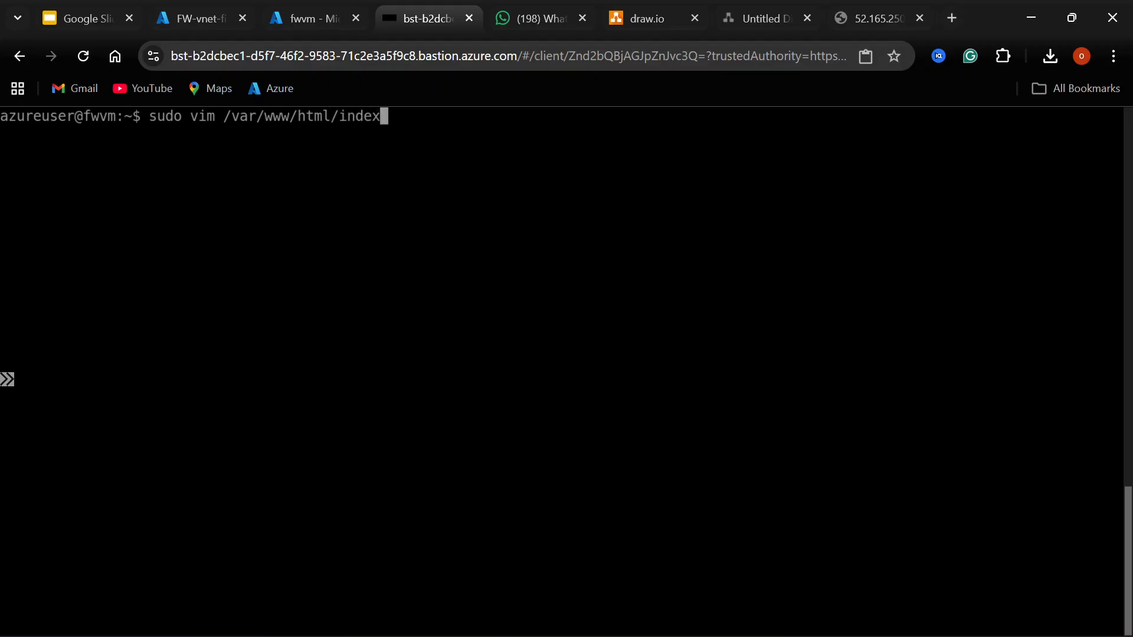
{"action": "type", "text": ".html"}
{"action": "key", "text": "Return"}
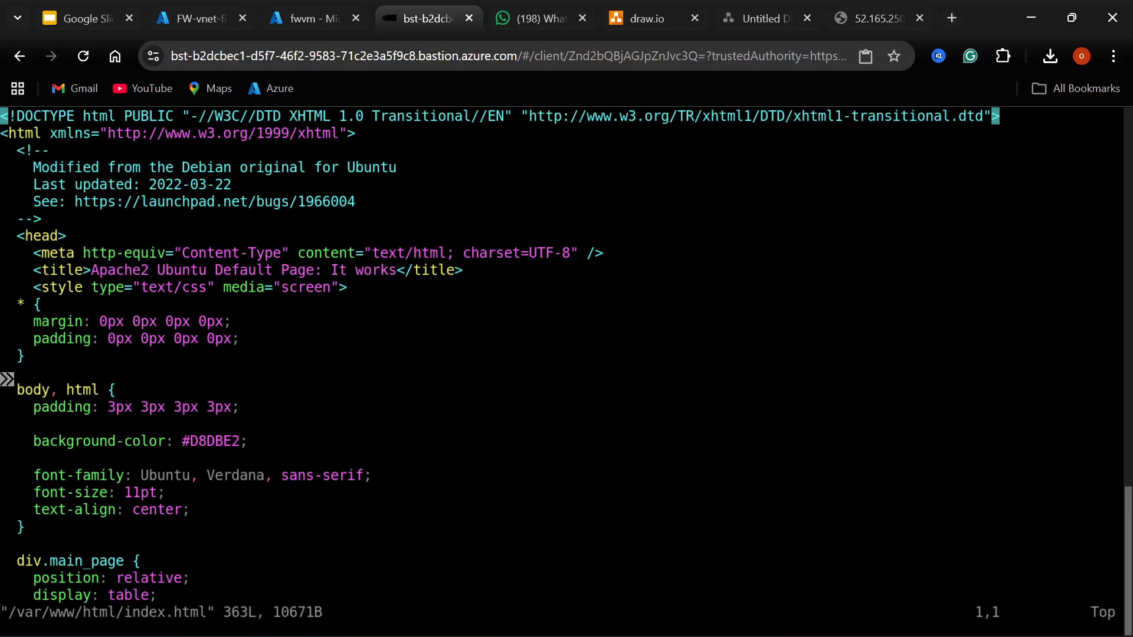
Delete all lines of index.html with the vim command :%d.
{"action": "key", "text": "shift+semicolon"}
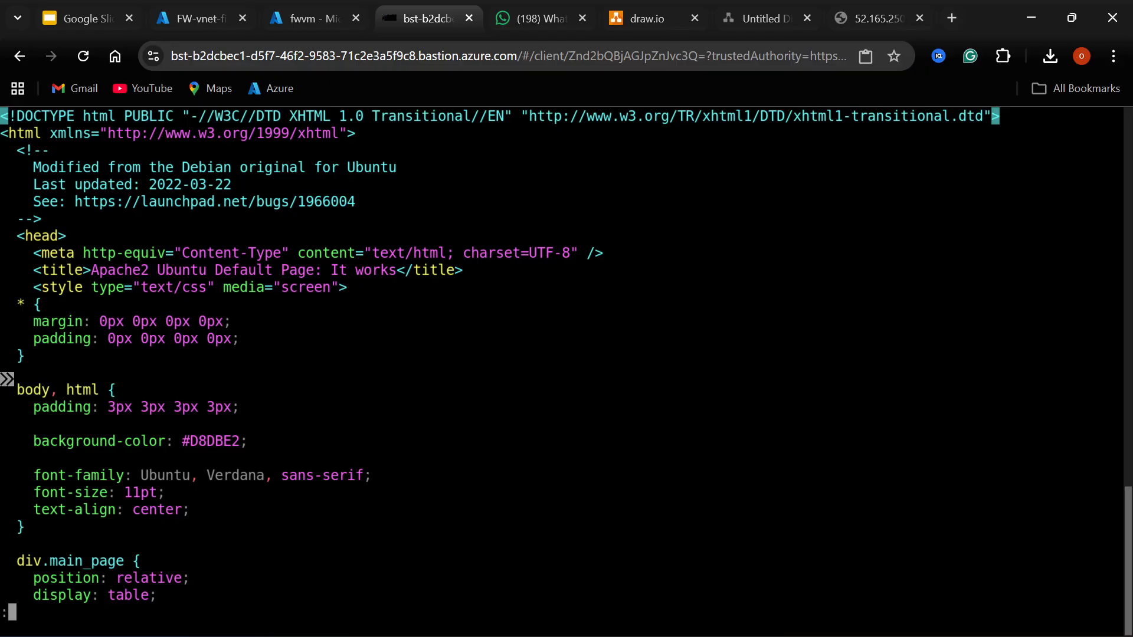
{"action": "type", "text": "%d"}
{"action": "key", "text": "Return"}
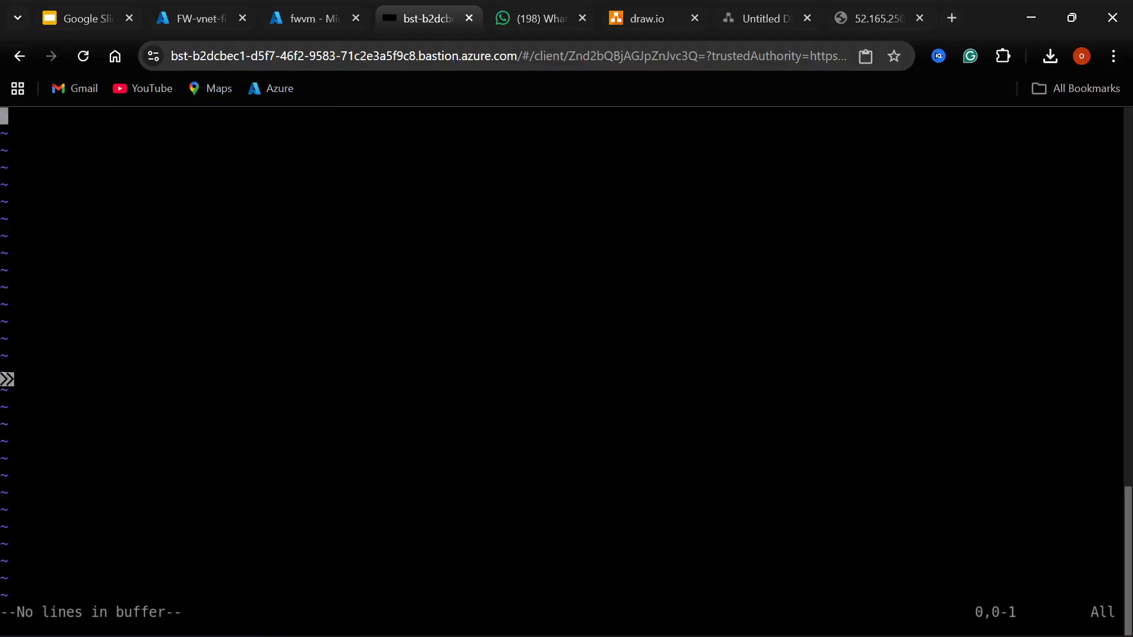
Check the firewall policy's DNAT rules, reload the 52.165.250.85 page, close its tab and return to the DNAT rules.
{"action": "left_click", "coordinate": [297, 21]}
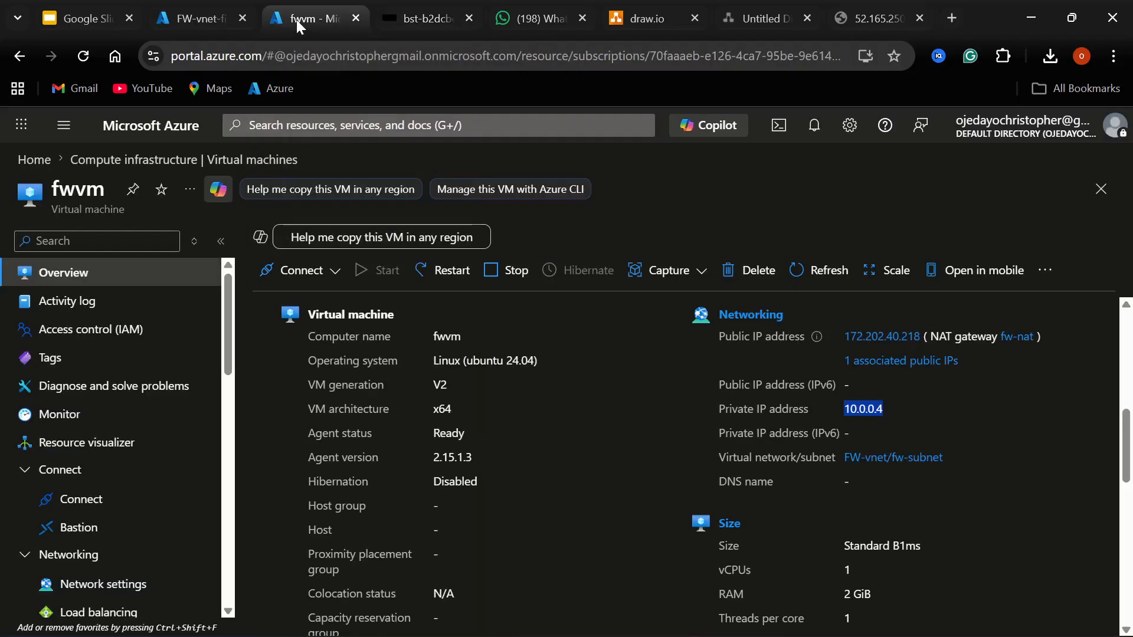
{"action": "left_click", "coordinate": [211, 13]}
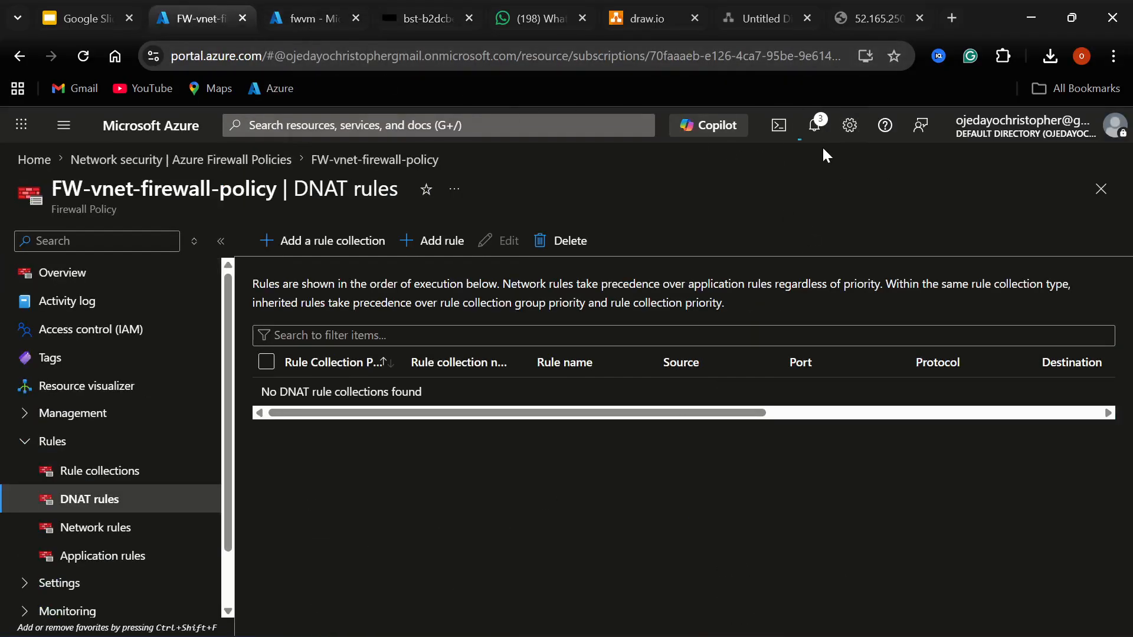
{"action": "left_click", "coordinate": [871, 8]}
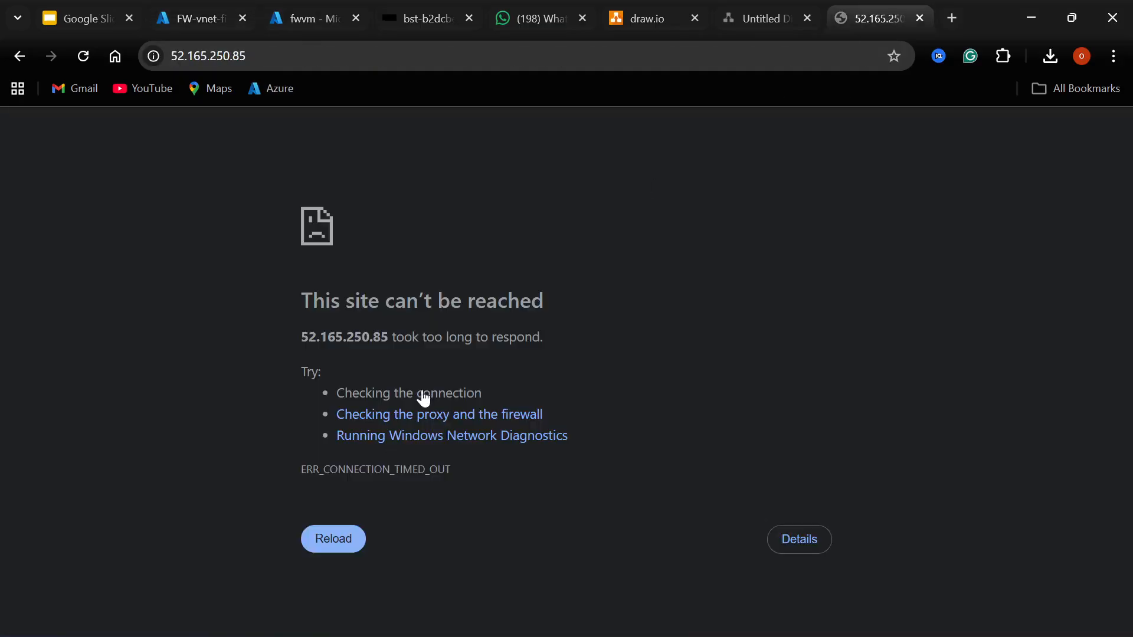
{"action": "key", "text": "F5"}
{"action": "left_click", "coordinate": [919, 18]}
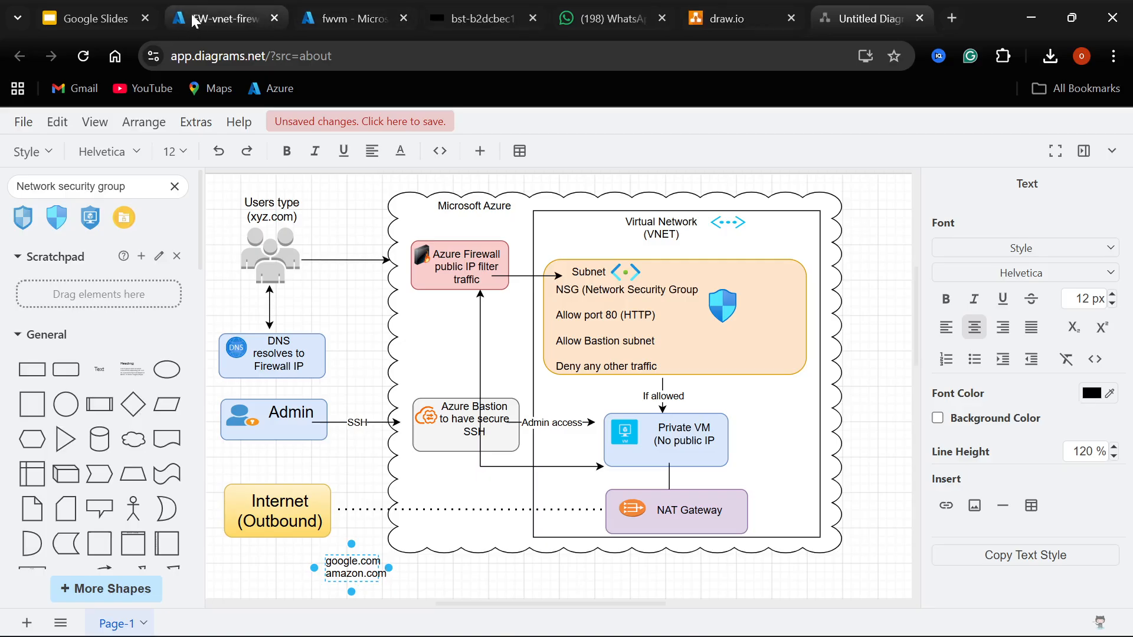
{"action": "left_click", "coordinate": [330, 17]}
{"action": "key", "text": "ctrl+shift+Tab"}
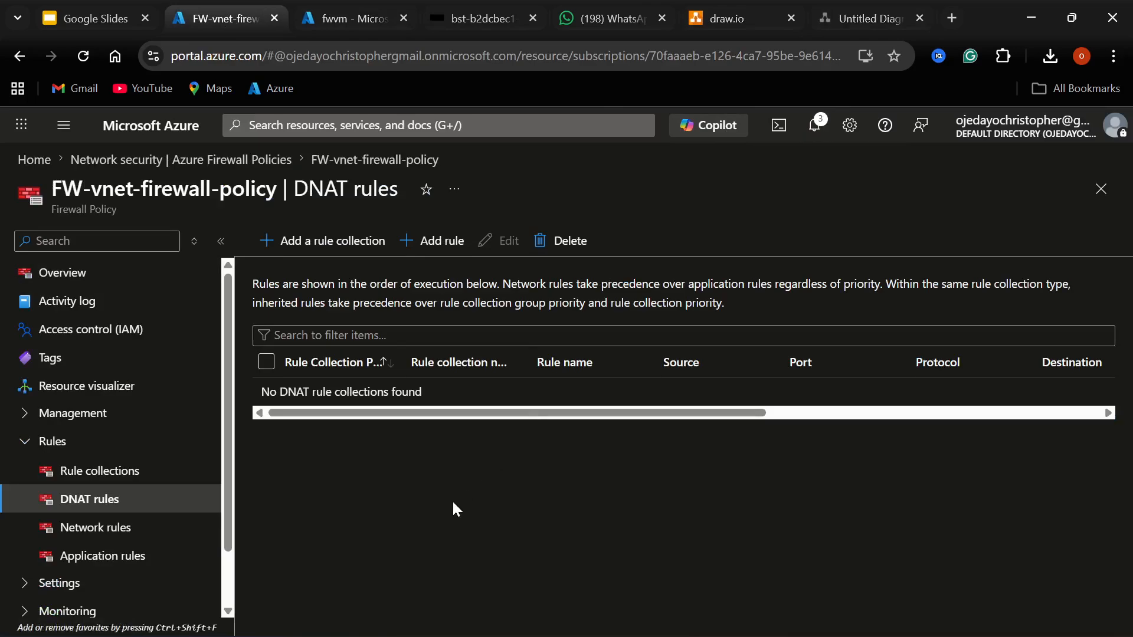
In the Bastion vim session, insert "<h1>I learnt Azure Firewall today</h1>" into index.html, then save and quit.
{"action": "left_click", "coordinate": [466, 22]}
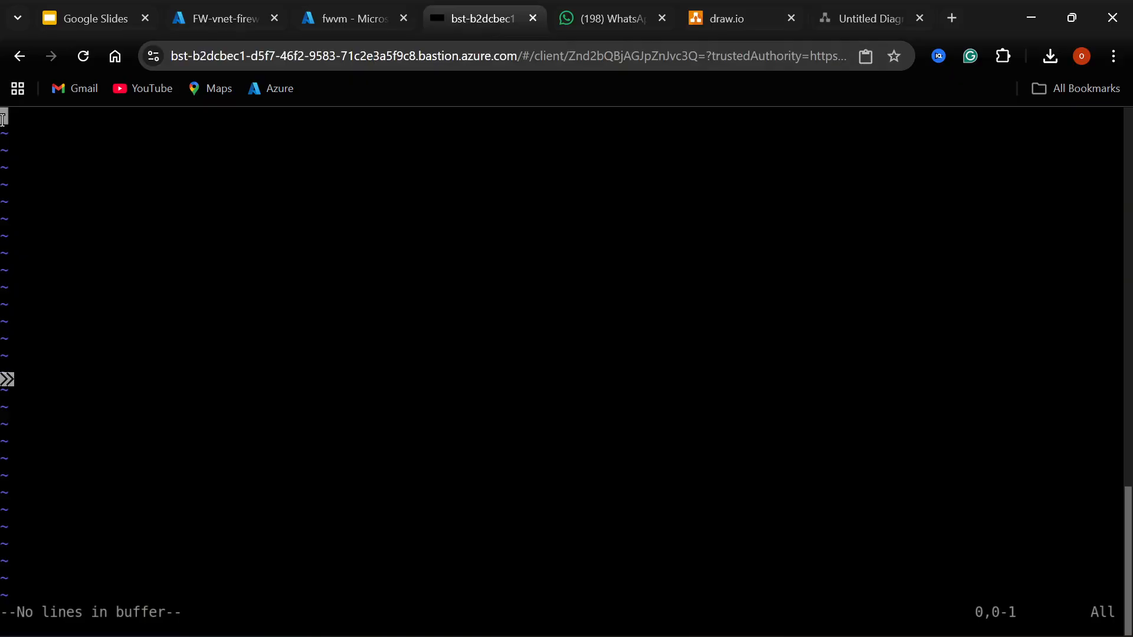
{"action": "key", "text": "i"}
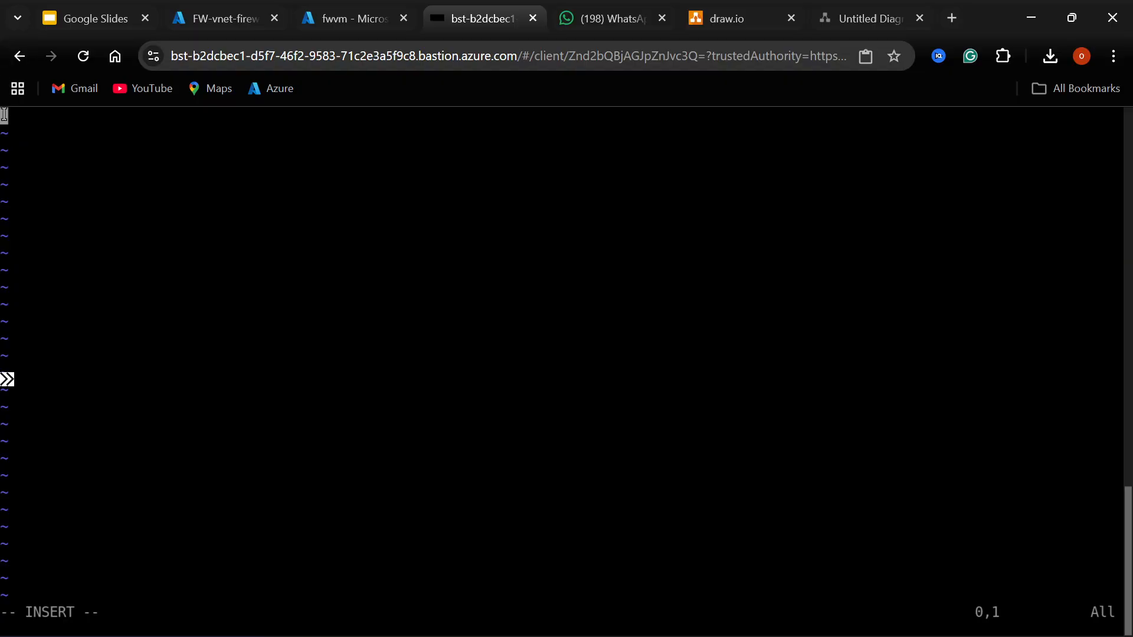
{"action": "type", "text": "<h1>I learnt Azure Firewall today</h1>"}
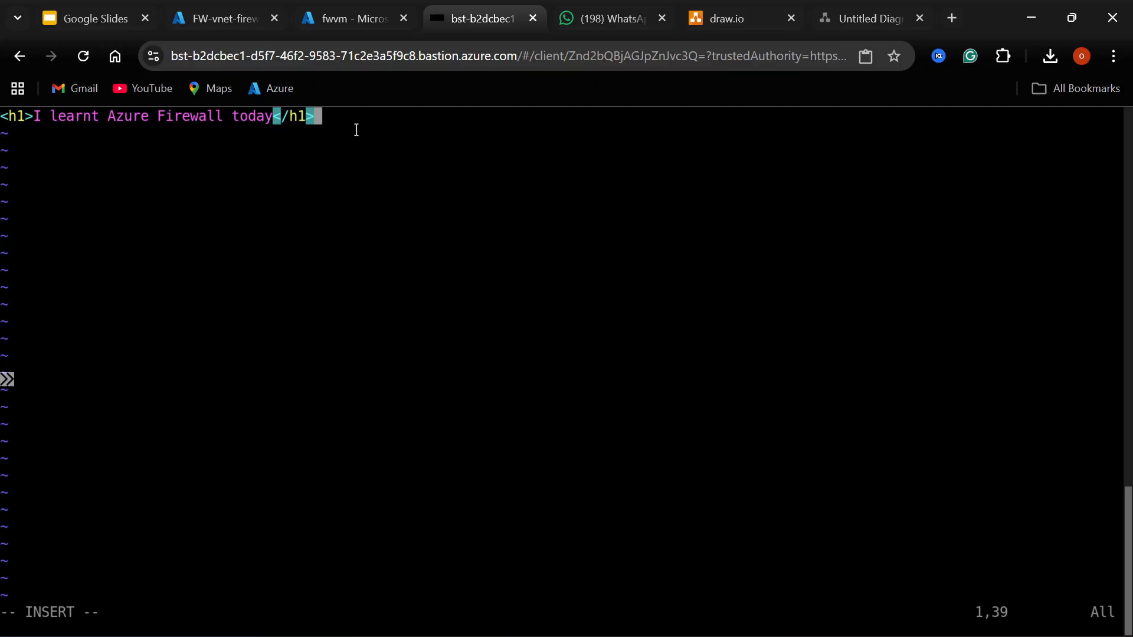
{"action": "key", "text": "Escape"}
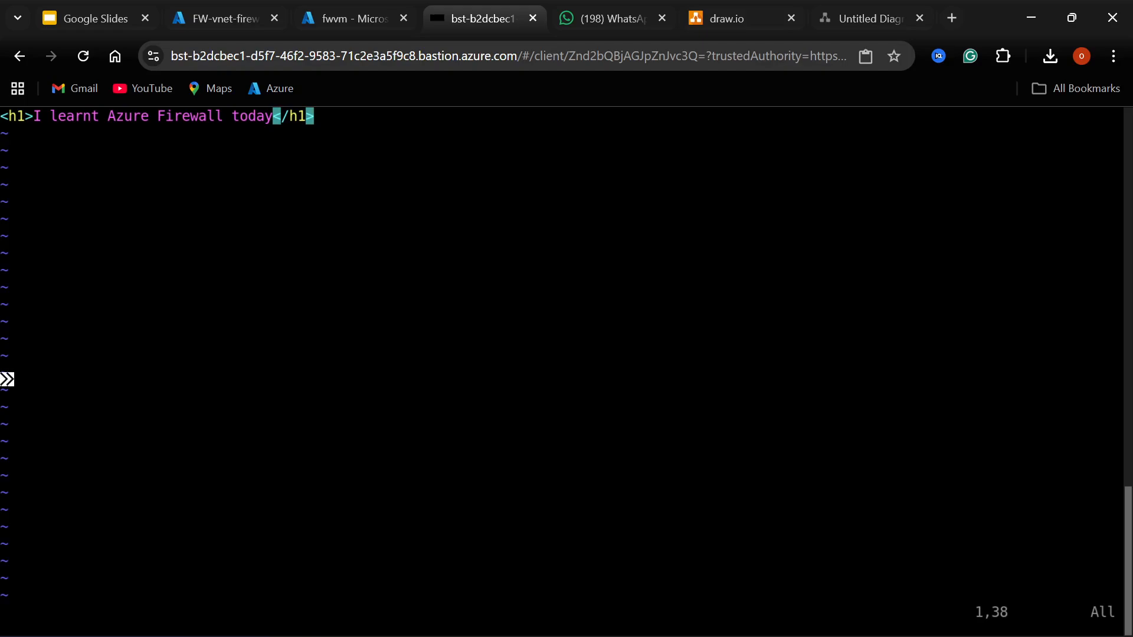
{"action": "type", "text": ":wq"}
{"action": "key", "text": "Return"}
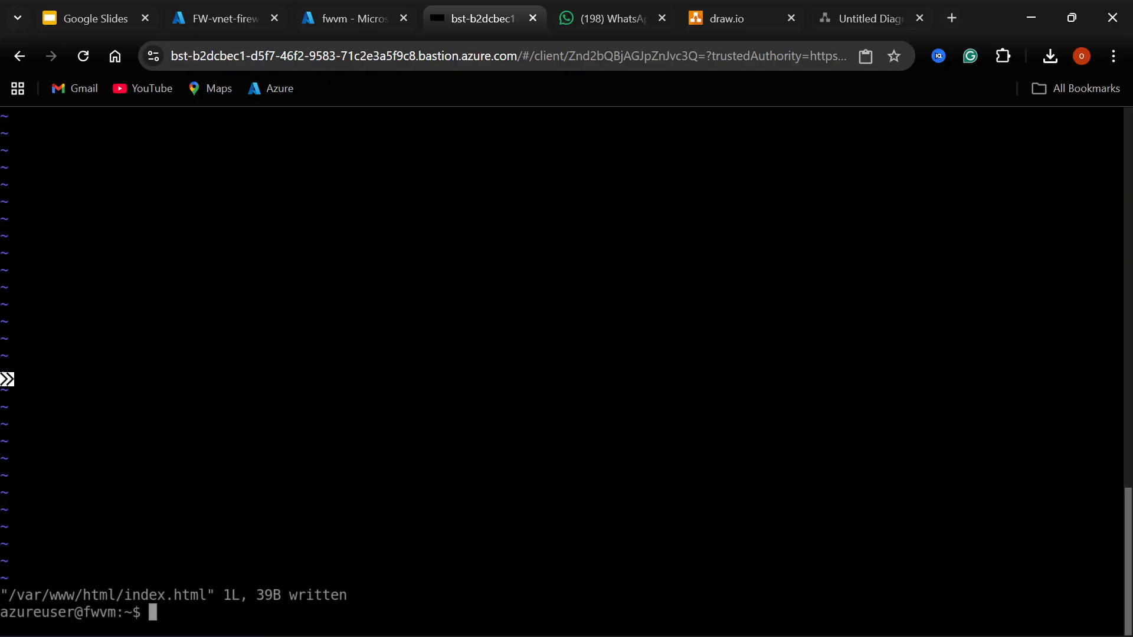
Restart Apache on fwvm by rerunning sudo systemctl restart apache2 from the command history.
{"action": "key", "text": "Up"}
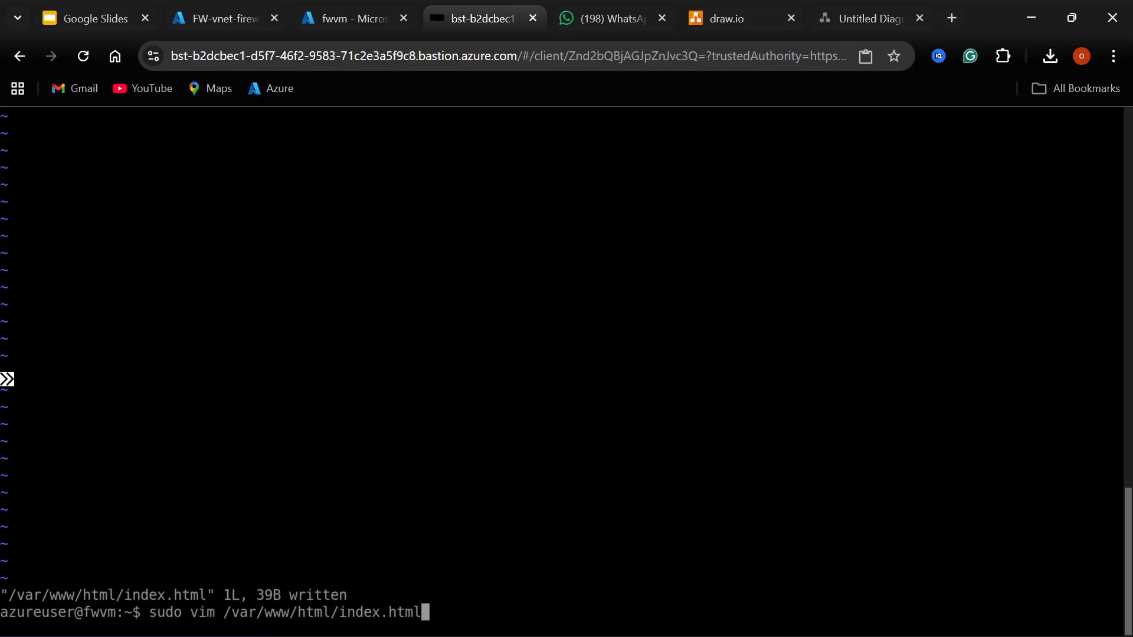
{"action": "key", "text": "Up"}
{"action": "key", "text": "Up"}
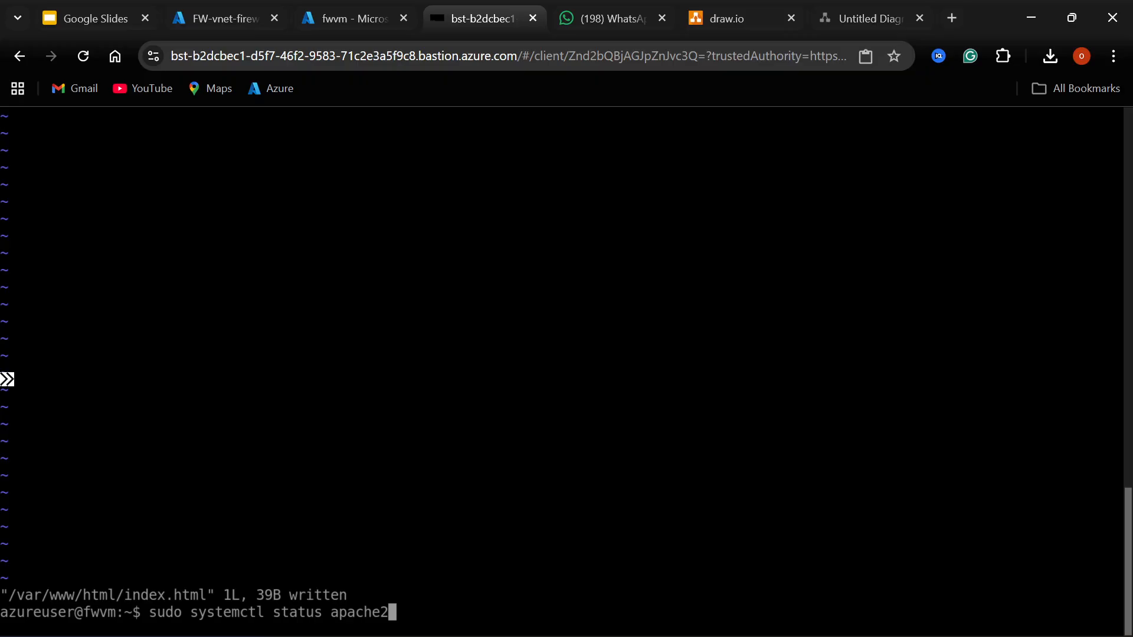
{"action": "key", "text": "Up"}
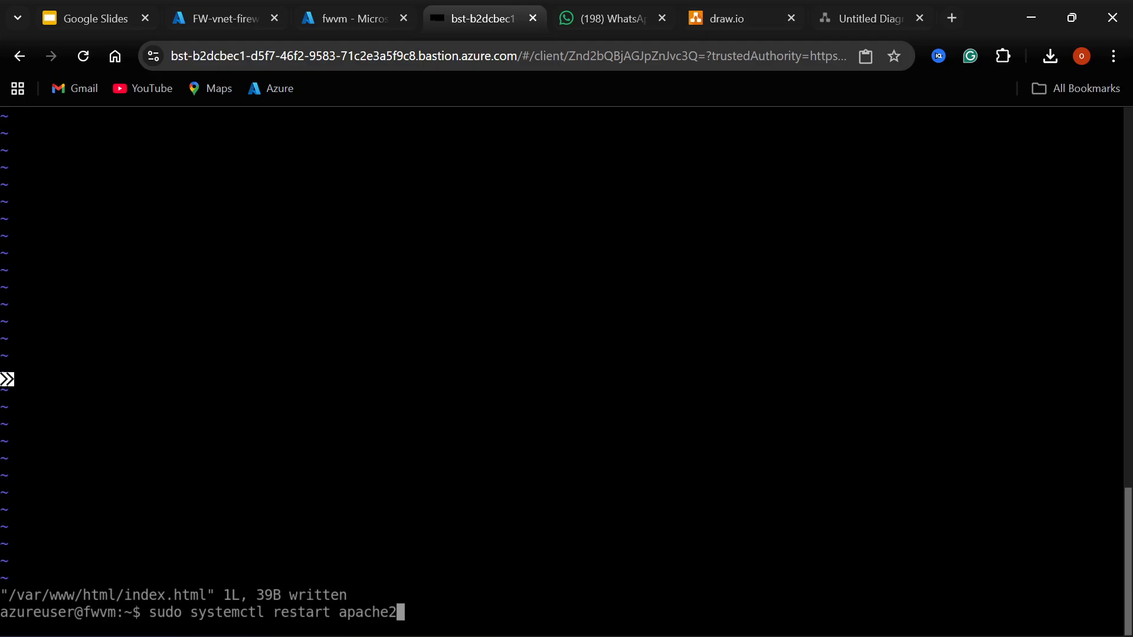
{"action": "key", "text": "Return"}
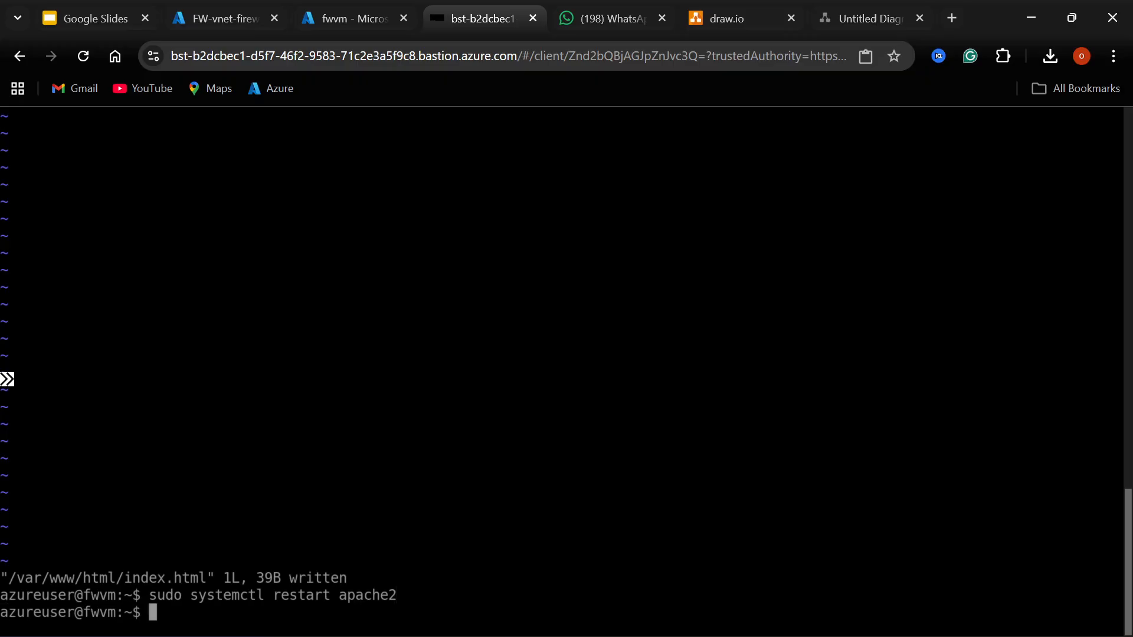
Copy the destination IP of the fwrule DNAT rule and load 52.165.250.85 in a new browser tab.
{"action": "left_click", "coordinate": [224, 22]}
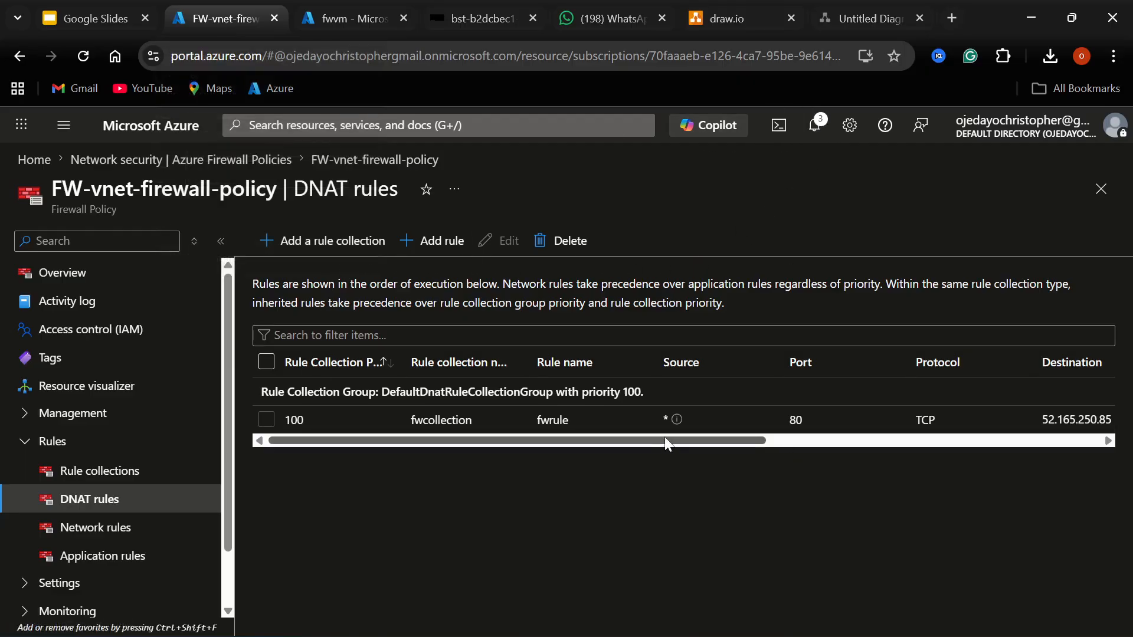
{"action": "left_click_drag", "start_coordinate": [669, 441], "coordinate": [1055, 455]}
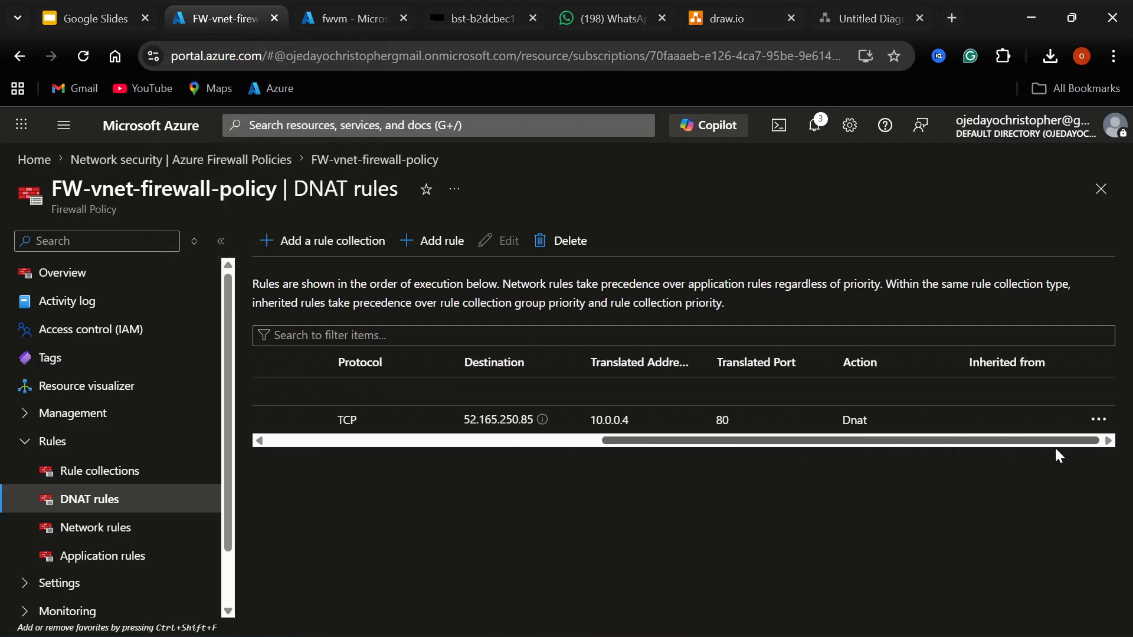
{"action": "left_click_drag", "start_coordinate": [926, 438], "coordinate": [856, 442]}
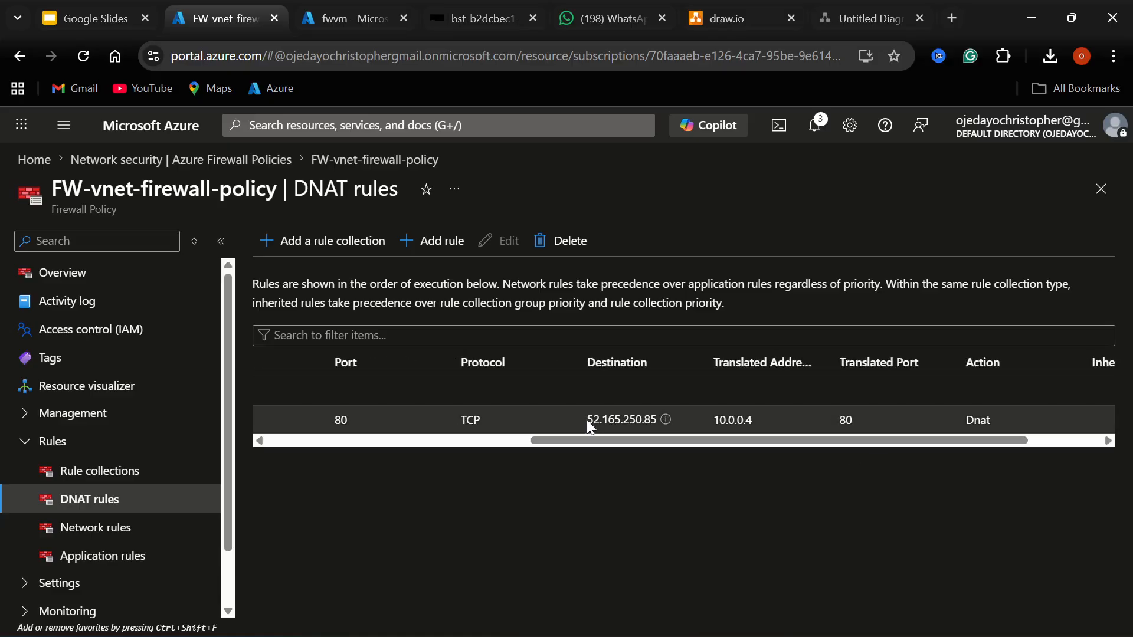
{"action": "left_click_drag", "start_coordinate": [589, 424], "coordinate": [643, 421]}
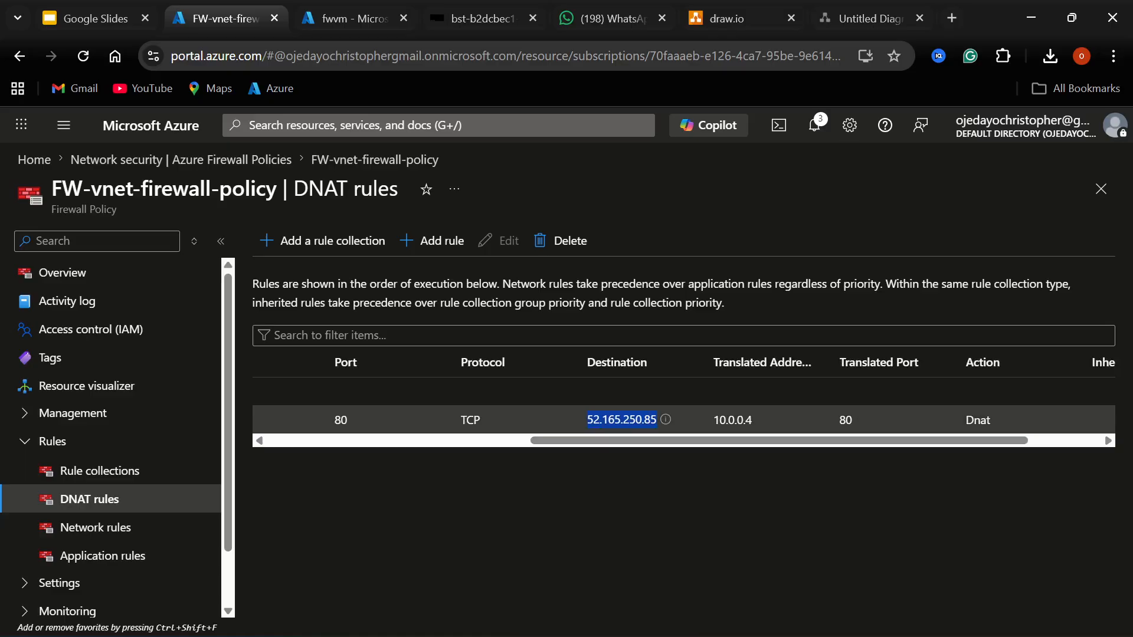
{"action": "left_click", "coordinate": [951, 17]}
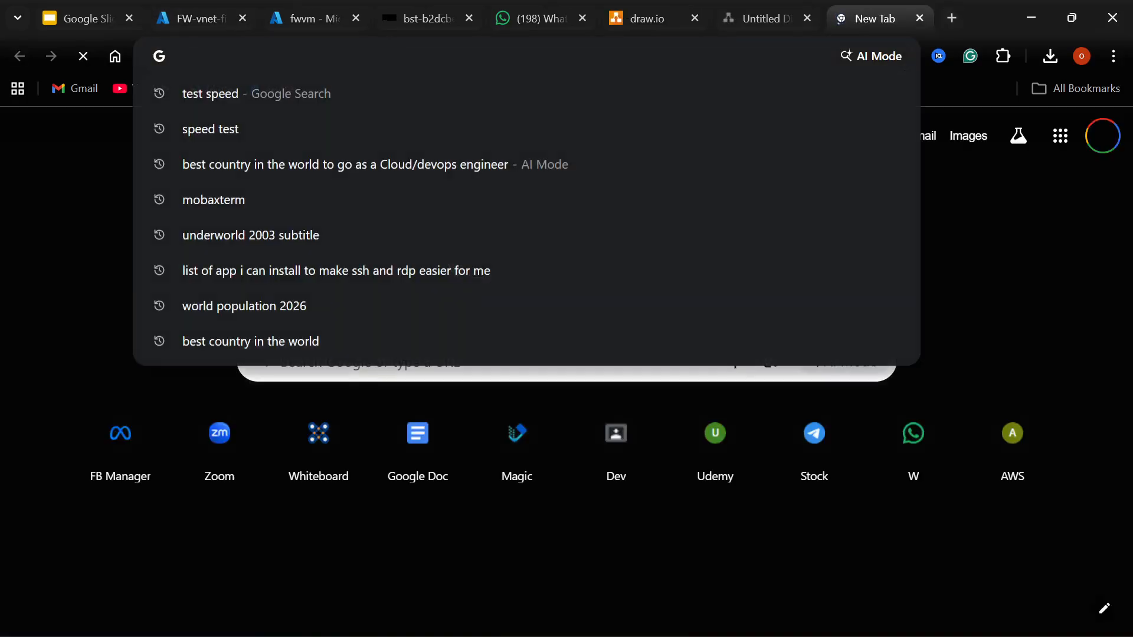
{"action": "type", "text": "52.165.250.85"}
{"action": "key", "text": "Return"}
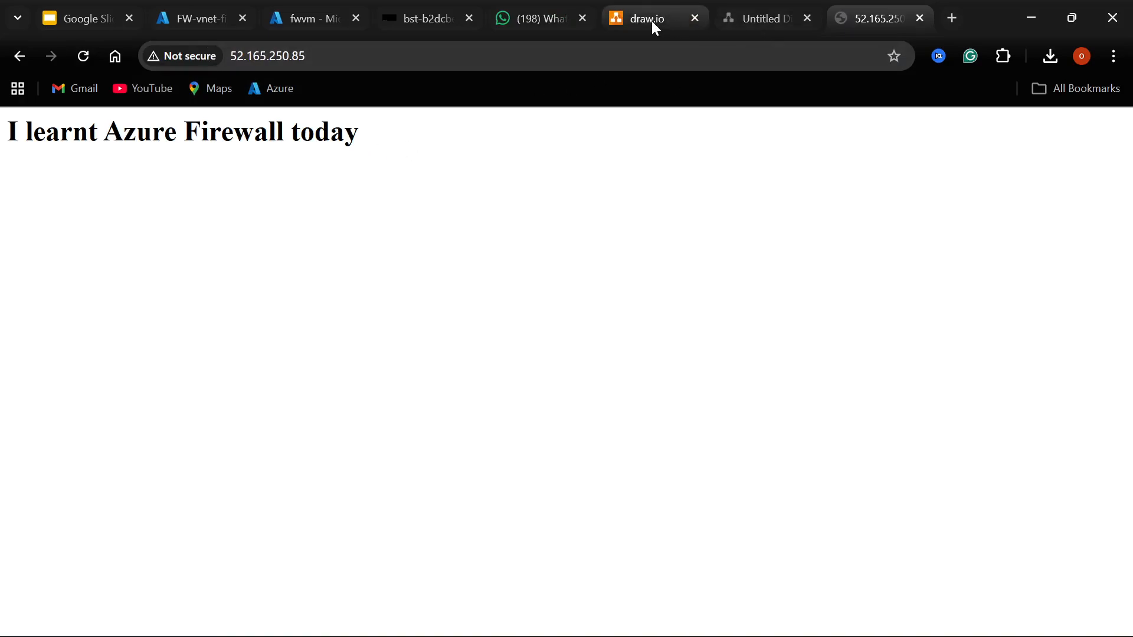
Reload the 52.165.250.85 page and review it against the architecture diagram and the Bastion session.
{"action": "left_click", "coordinate": [765, 15]}
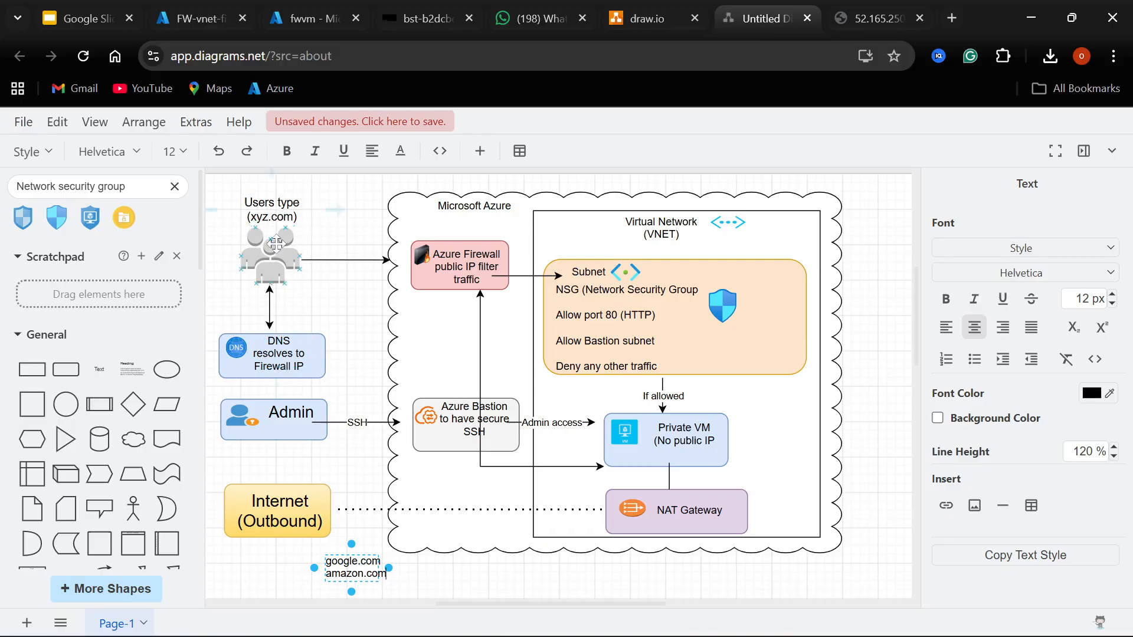
{"action": "left_click", "coordinate": [878, 18]}
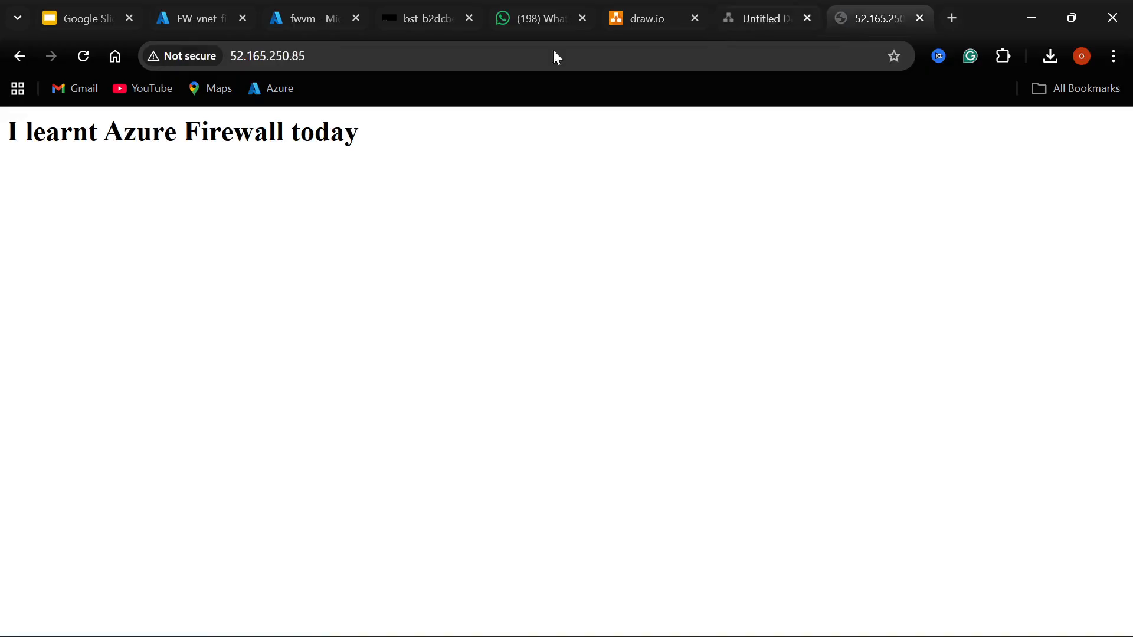
{"action": "left_click", "coordinate": [77, 52]}
{"action": "left_click", "coordinate": [740, 23]}
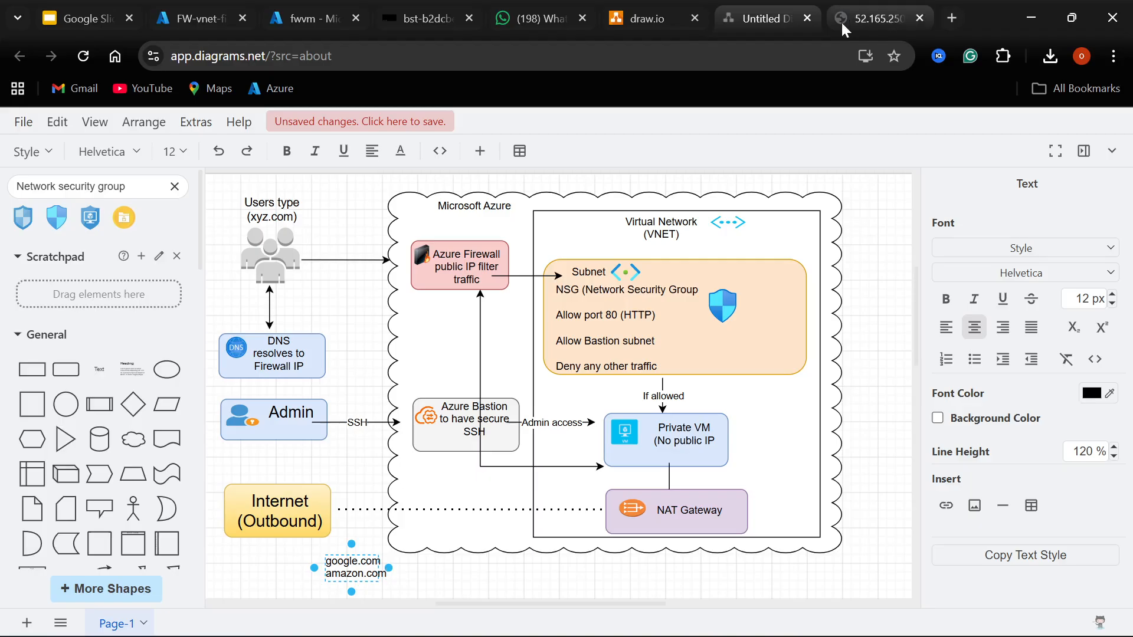
{"action": "mouse_move", "coordinate": [840, 20]}
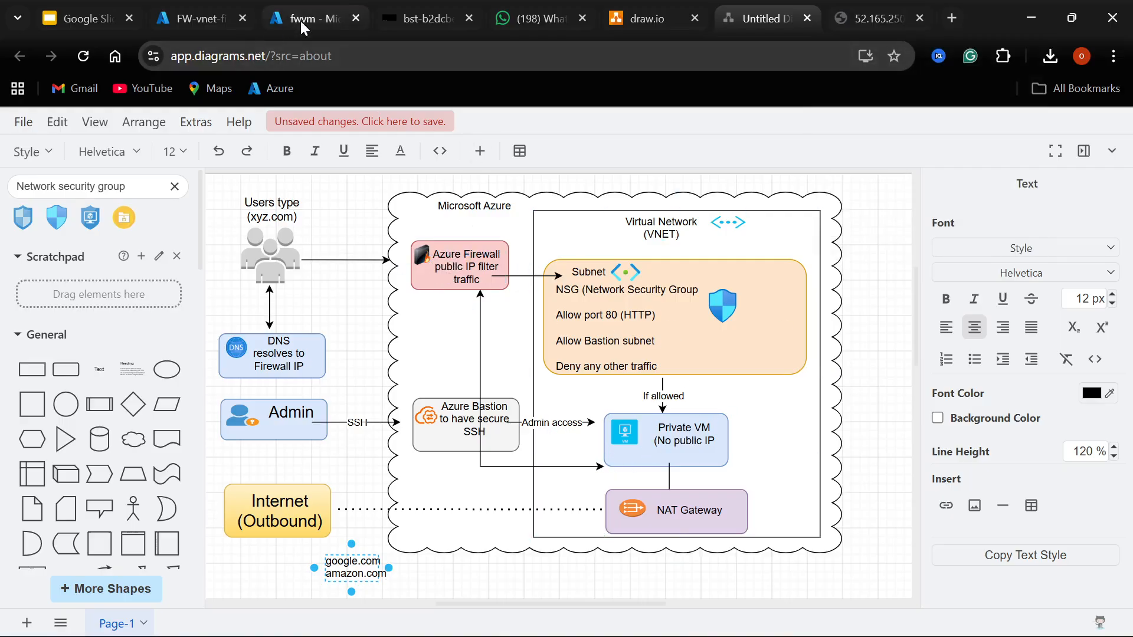
{"action": "left_click", "coordinate": [408, 19]}
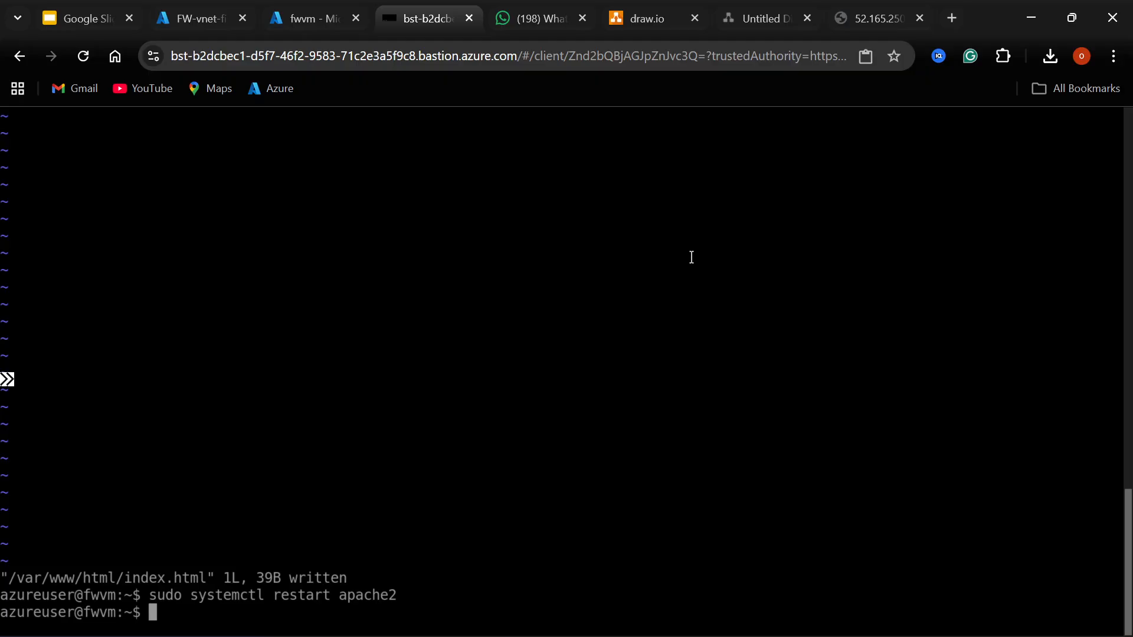
{"action": "left_click", "coordinate": [748, 14]}
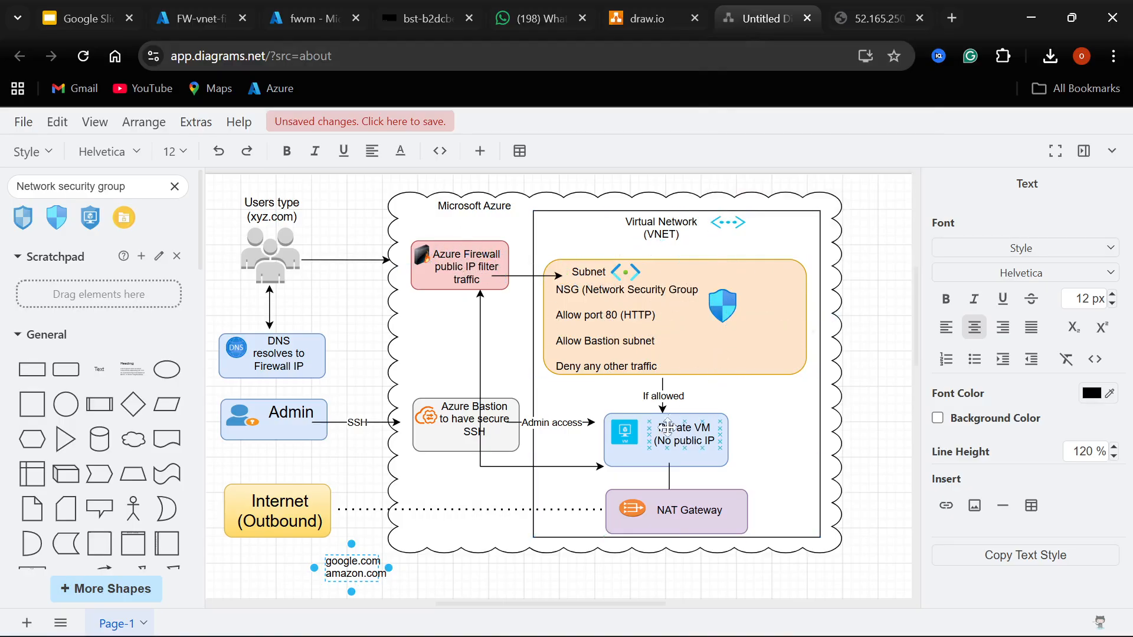
{"action": "left_click", "coordinate": [875, 18]}
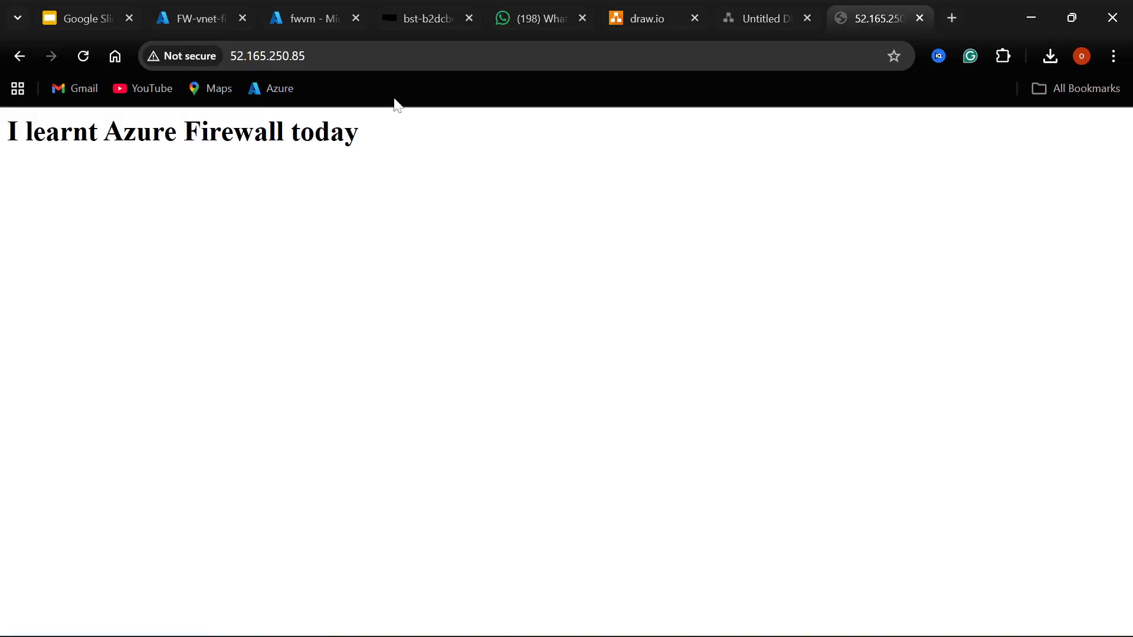
In the Bastion session, reopen /var/www/html/index.html by rerunning the sudo vim command from the command history.
{"action": "left_click", "coordinate": [423, 25]}
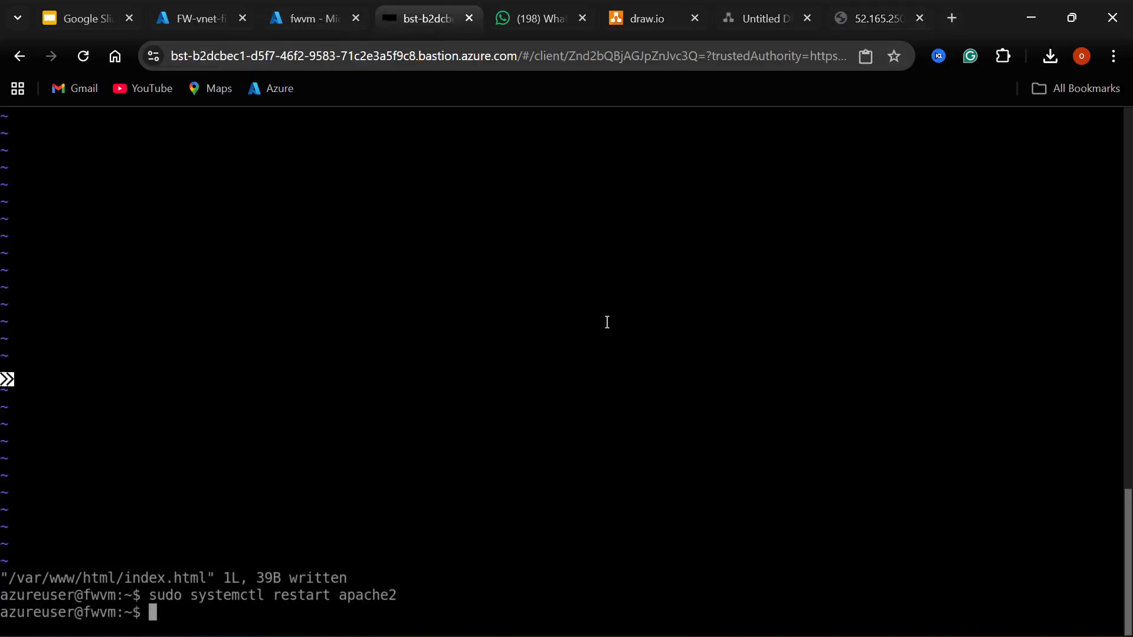
{"action": "key", "text": "Up"}
{"action": "key", "text": "Up"}
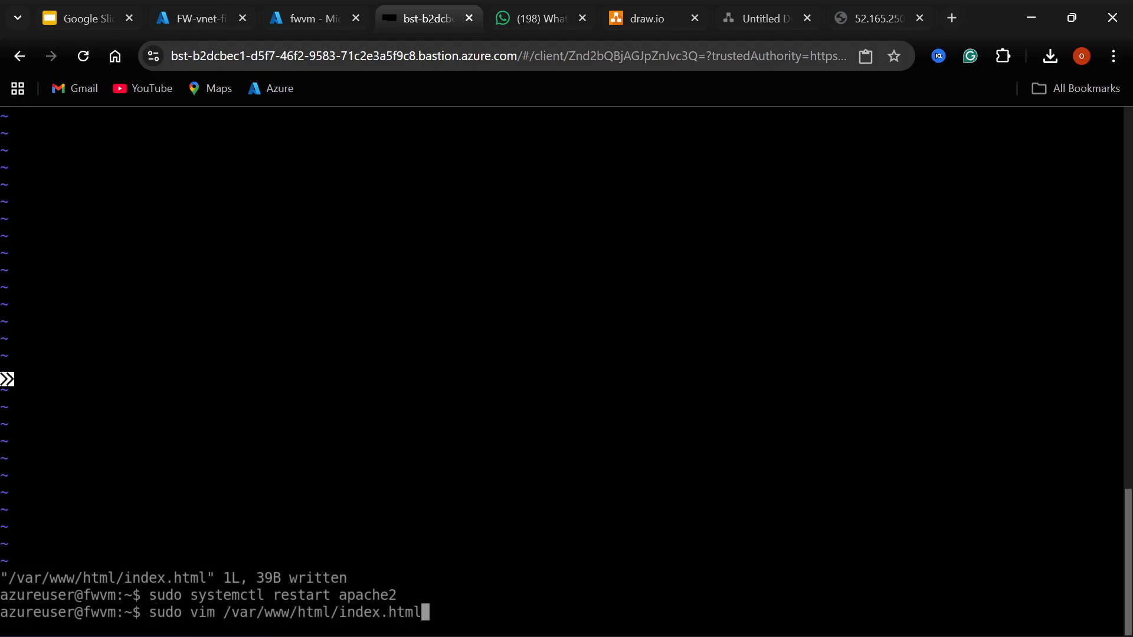
{"action": "key", "text": "Return"}
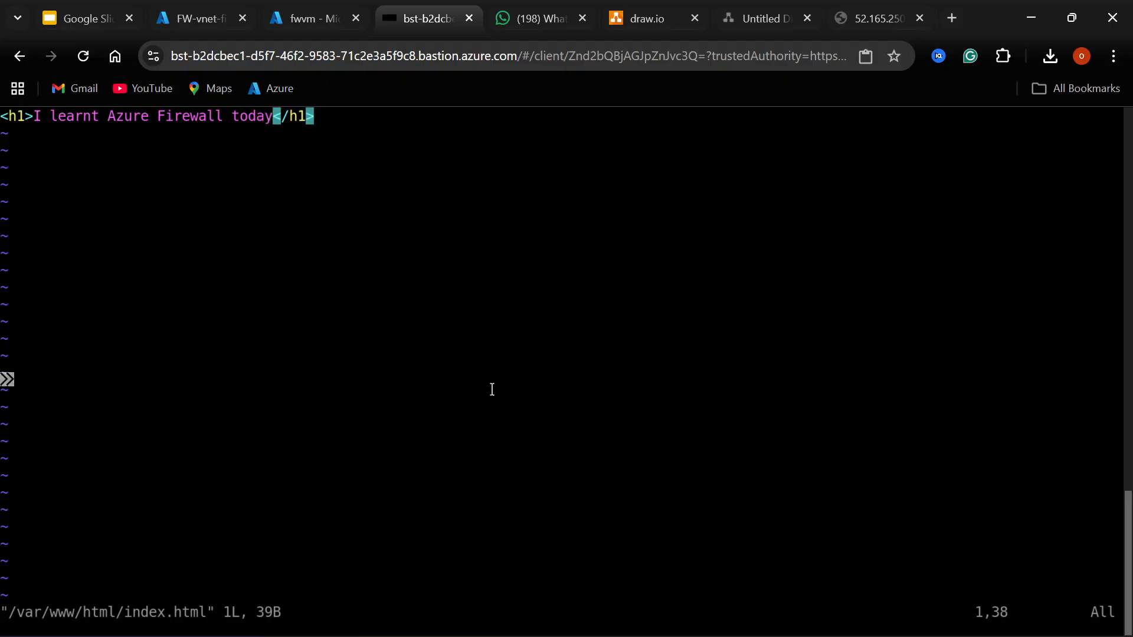
Insert the word "and" after "today" in the h1 heading of index.html, with a space on each side.
{"action": "key", "text": "i"}
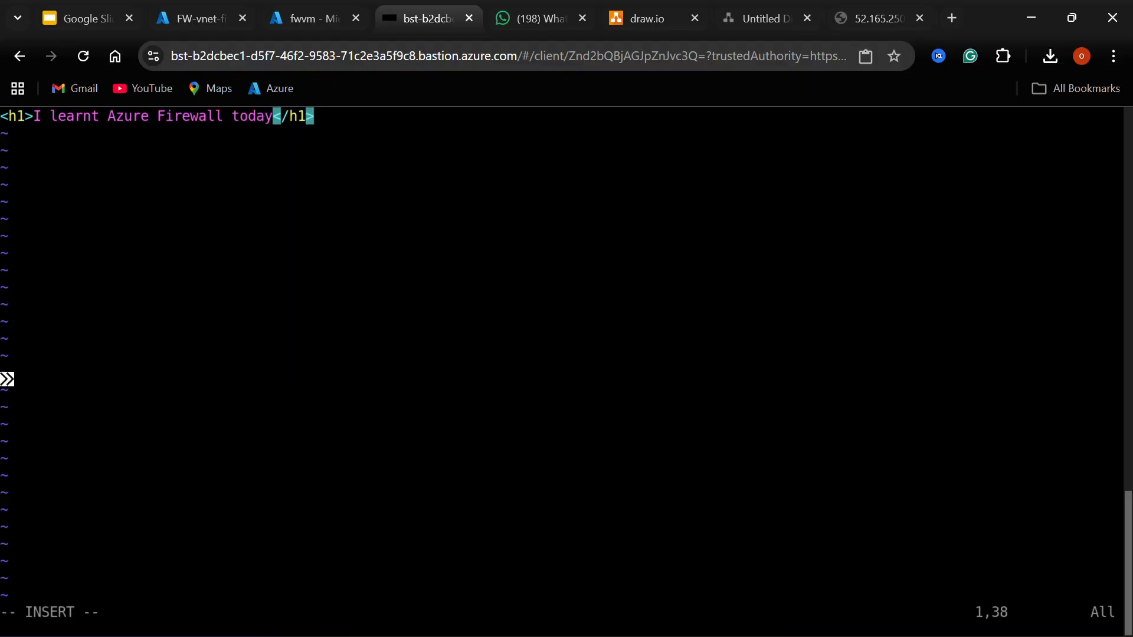
{"action": "key", "text": "Left"}
{"action": "key", "text": "Left"}
{"action": "key", "text": "Left"}
{"action": "key", "text": "Left"}
{"action": "key", "text": "Left"}
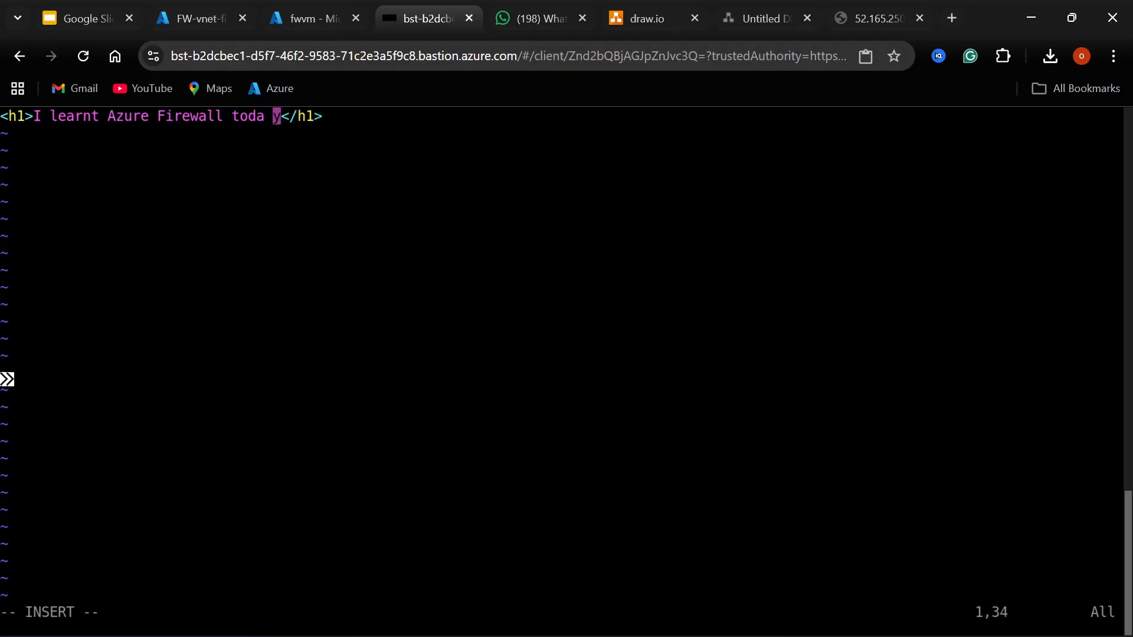
{"action": "key", "text": "BackSpace"}
{"action": "key", "text": "Right"}
{"action": "type", "text": "and"}
{"action": "key", "text": "Left"}
{"action": "key", "text": "Left"}
{"action": "key", "text": "Left"}
{"action": "key", "text": "Left"}
{"action": "key", "text": "Left"}
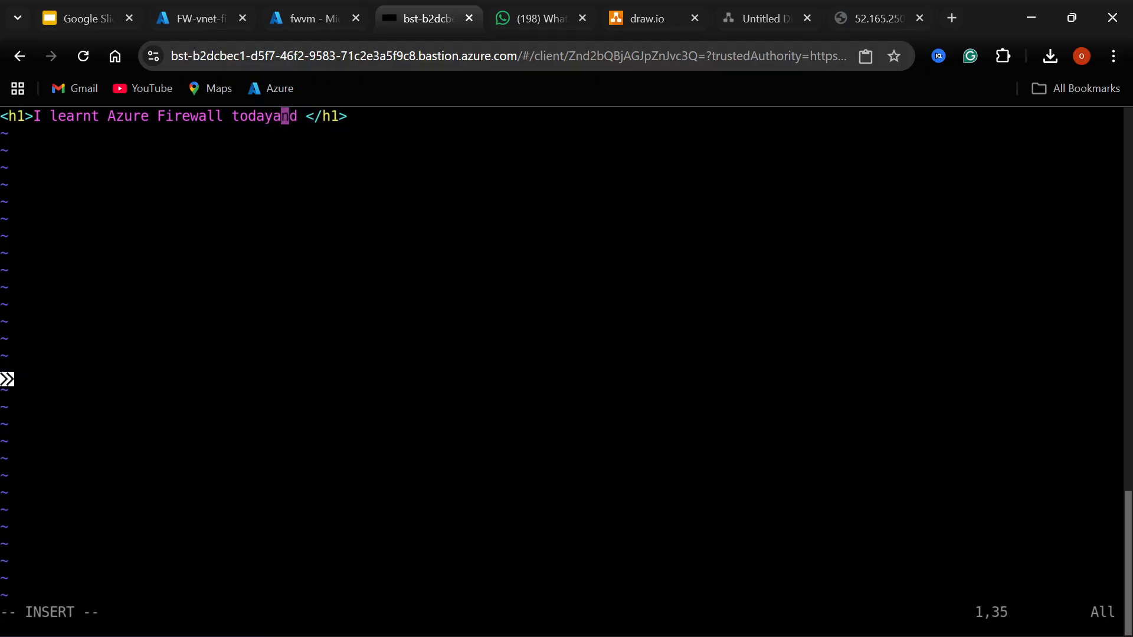
{"action": "key", "text": "Right"}
{"action": "key", "text": "Right"}
{"action": "key", "text": "Right"}
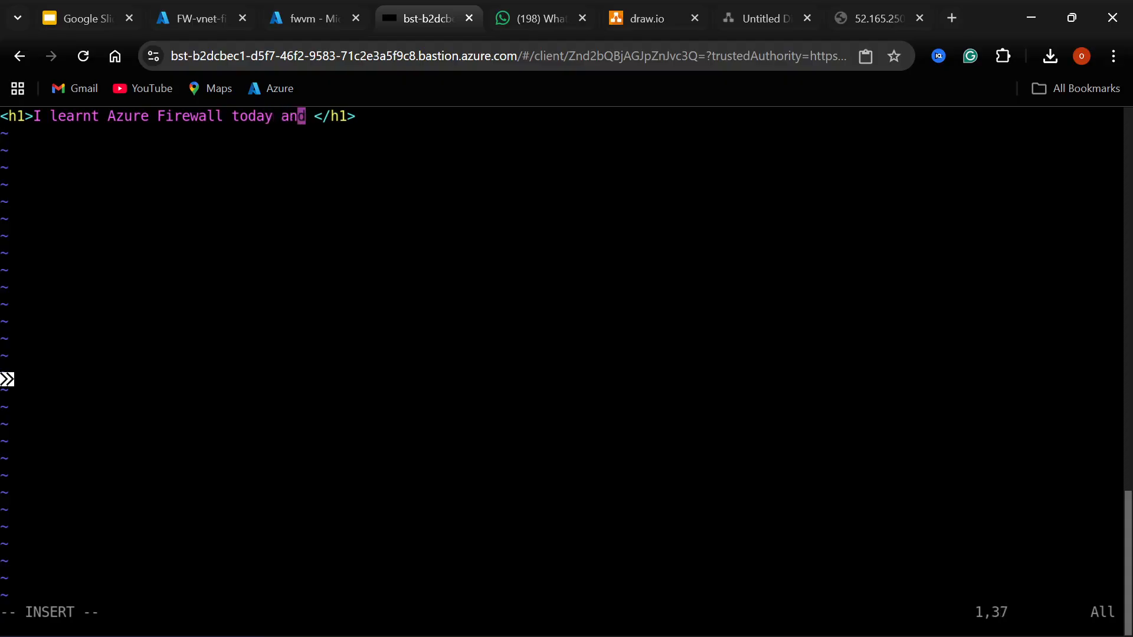
{"action": "key", "text": "Right"}
Append "i'm so happy" to the end of the heading text, then save index.html and quit vim with :wq.
{"action": "type", "text": "i"}
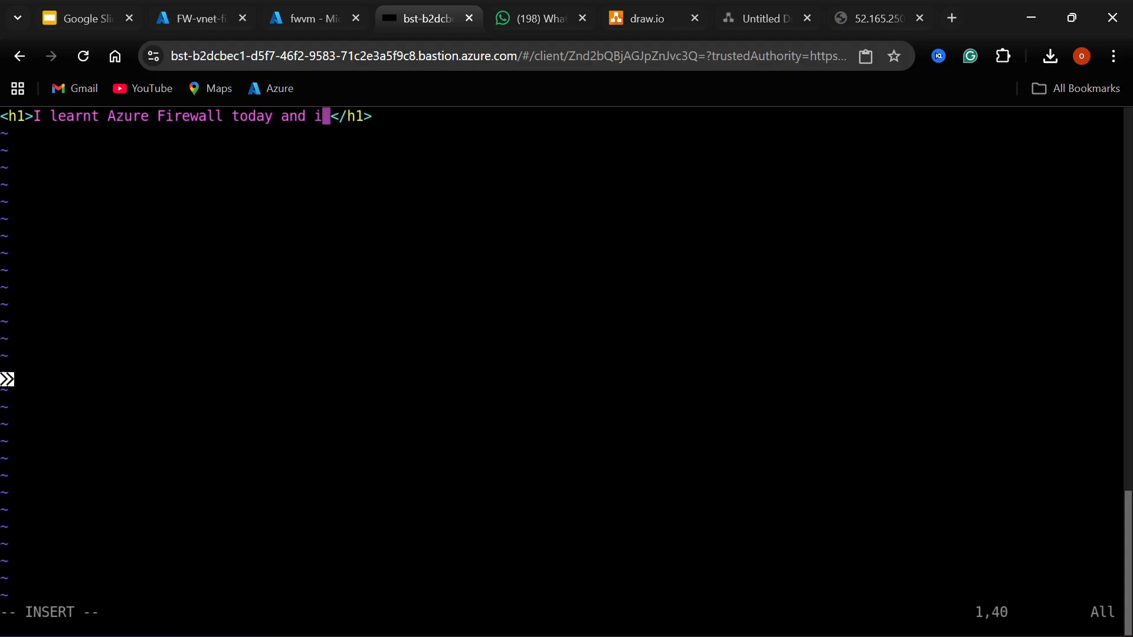
{"action": "type", "text": "'m so "}
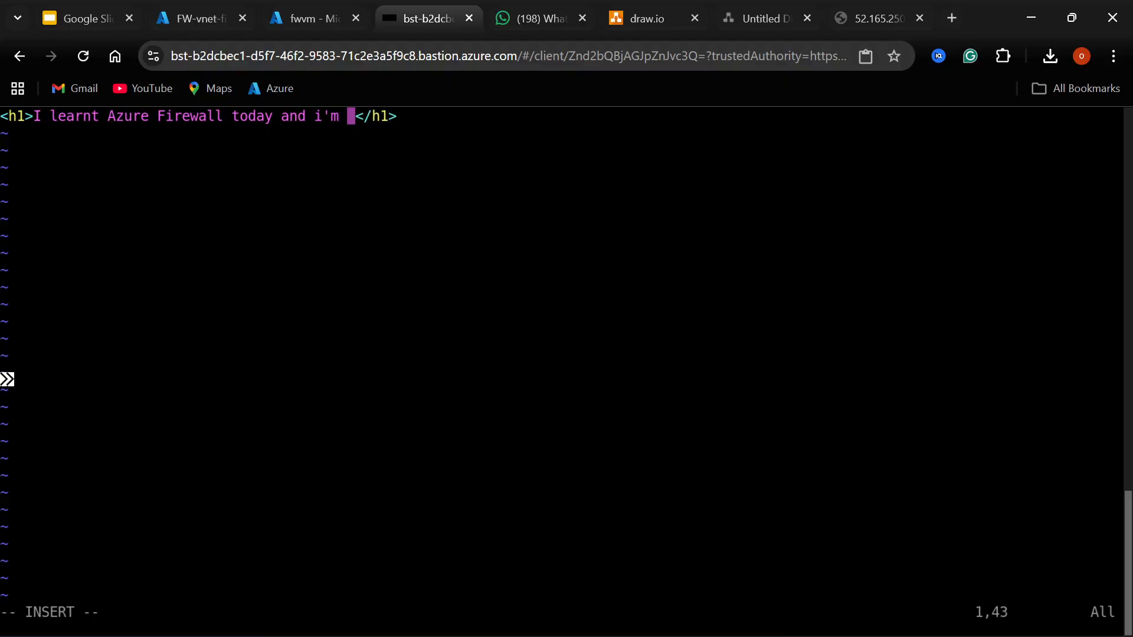
{"action": "type", "text": "happy"}
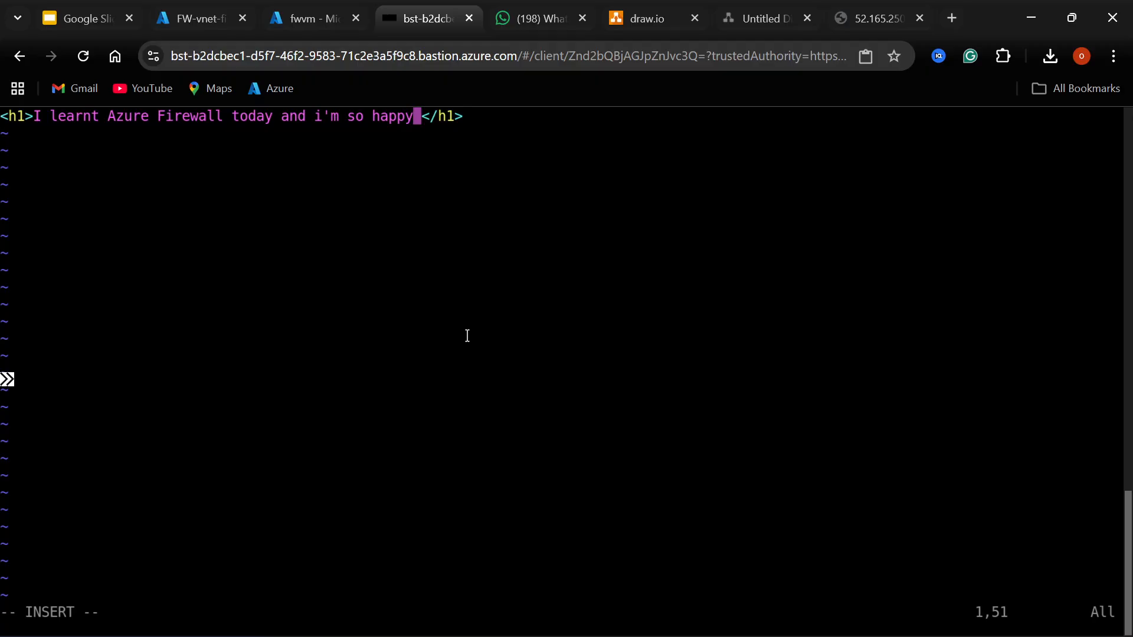
{"action": "key", "text": "Escape"}
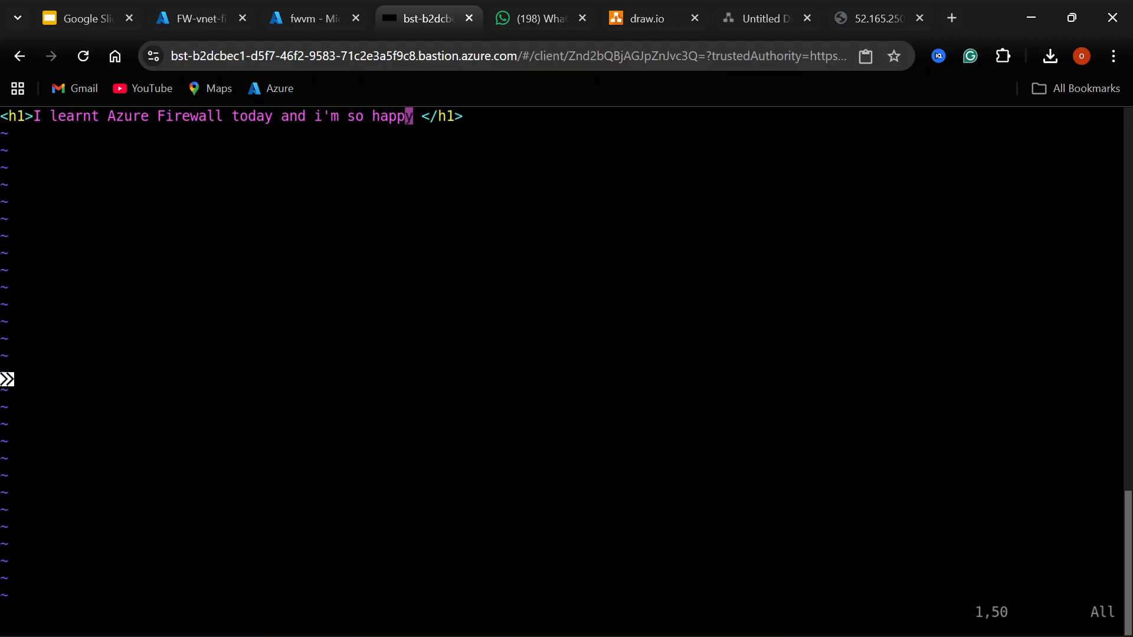
{"action": "key", "text": "shift+colon"}
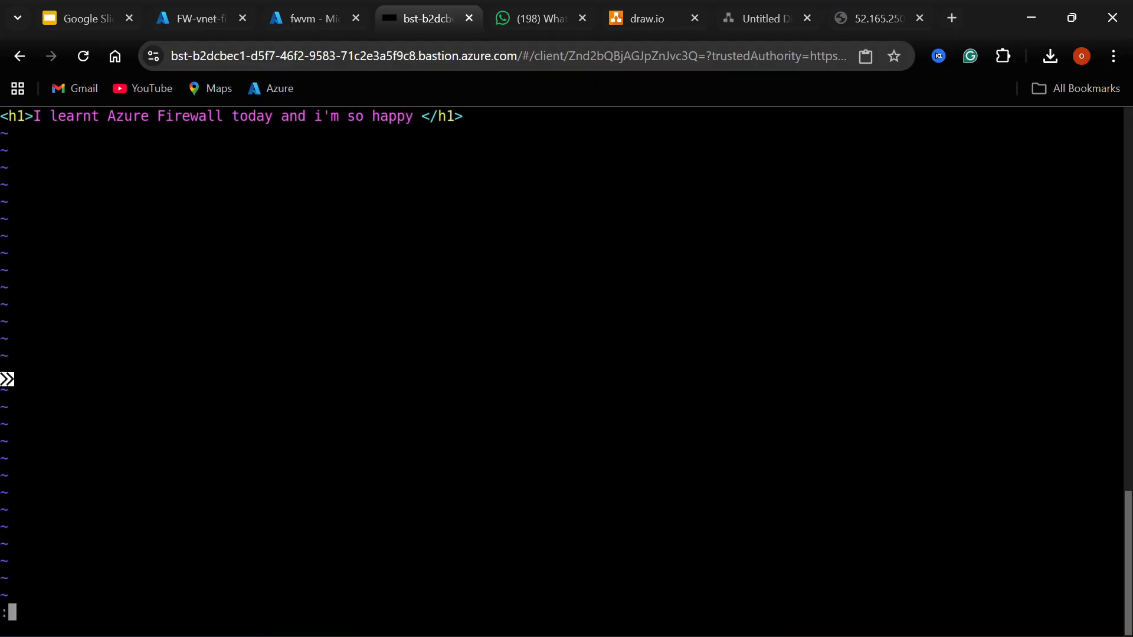
{"action": "type", "text": "wq"}
{"action": "key", "text": "Return"}
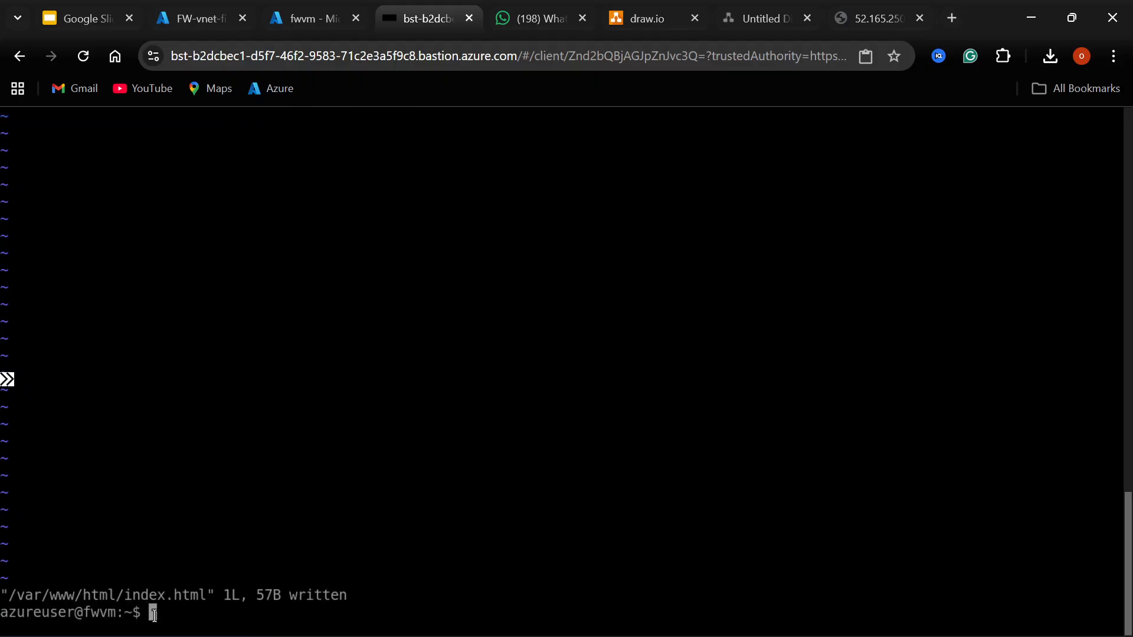
Restart Apache with sudo systemctl restart apache2 from the command history and reload the 52.165.250.85 page.
{"action": "key", "text": "Up"}
{"action": "key", "text": "Up"}
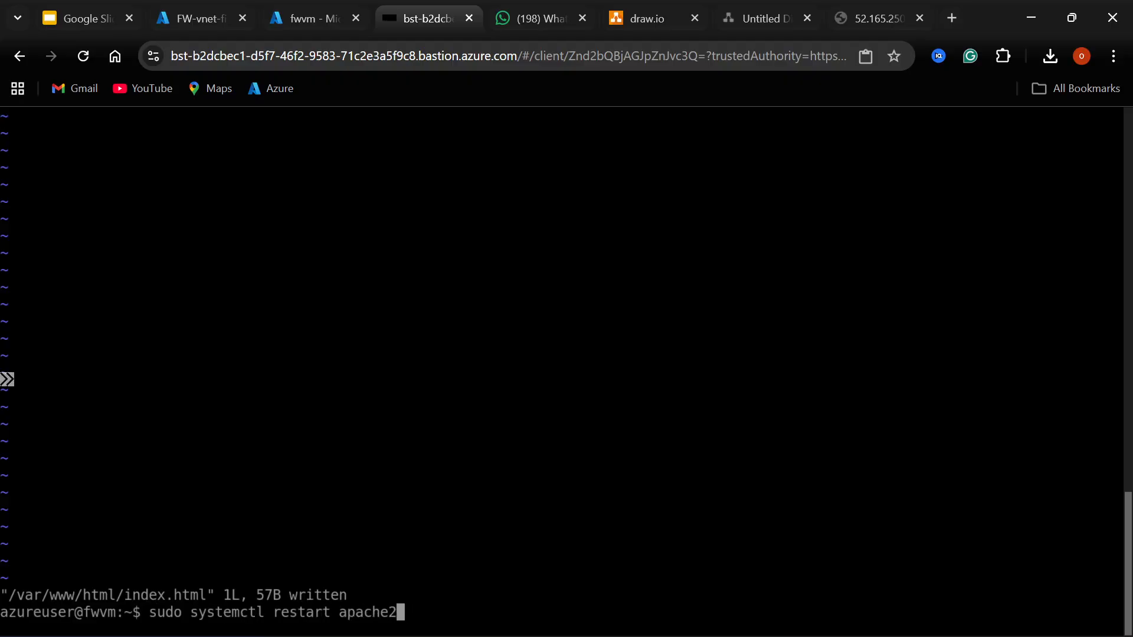
{"action": "key", "text": "Return"}
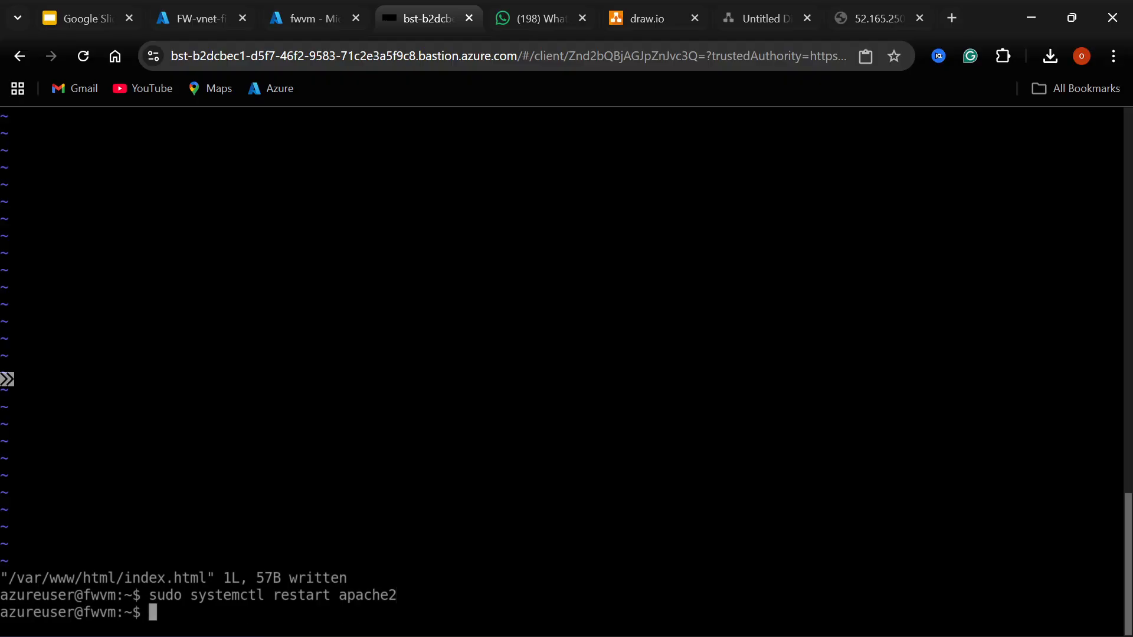
{"action": "left_click", "coordinate": [877, 19]}
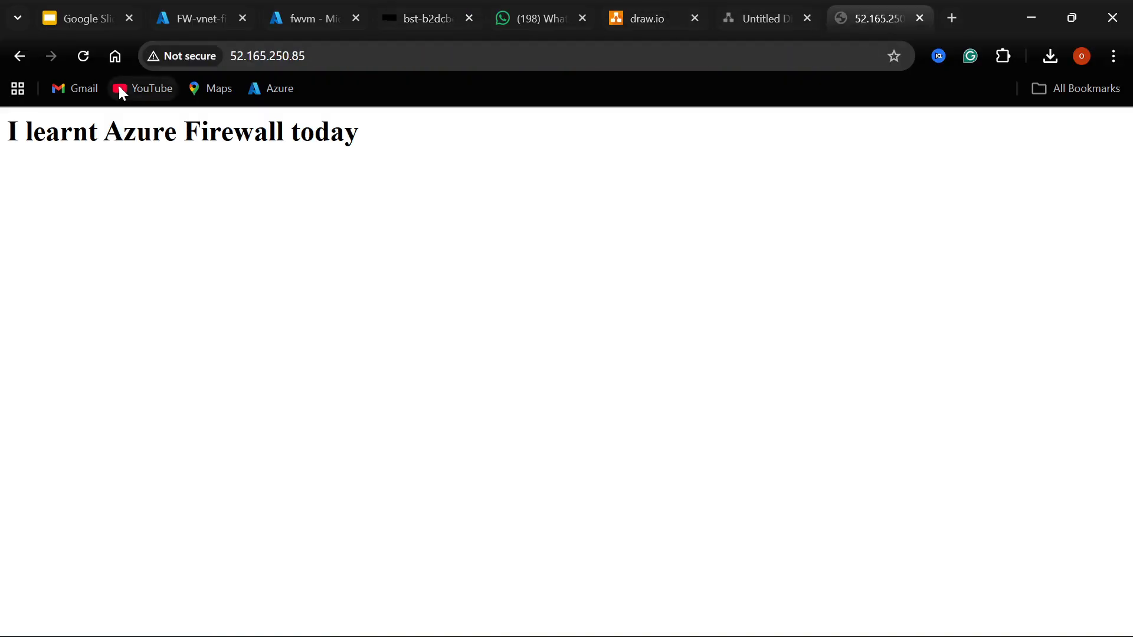
{"action": "left_click", "coordinate": [84, 56]}
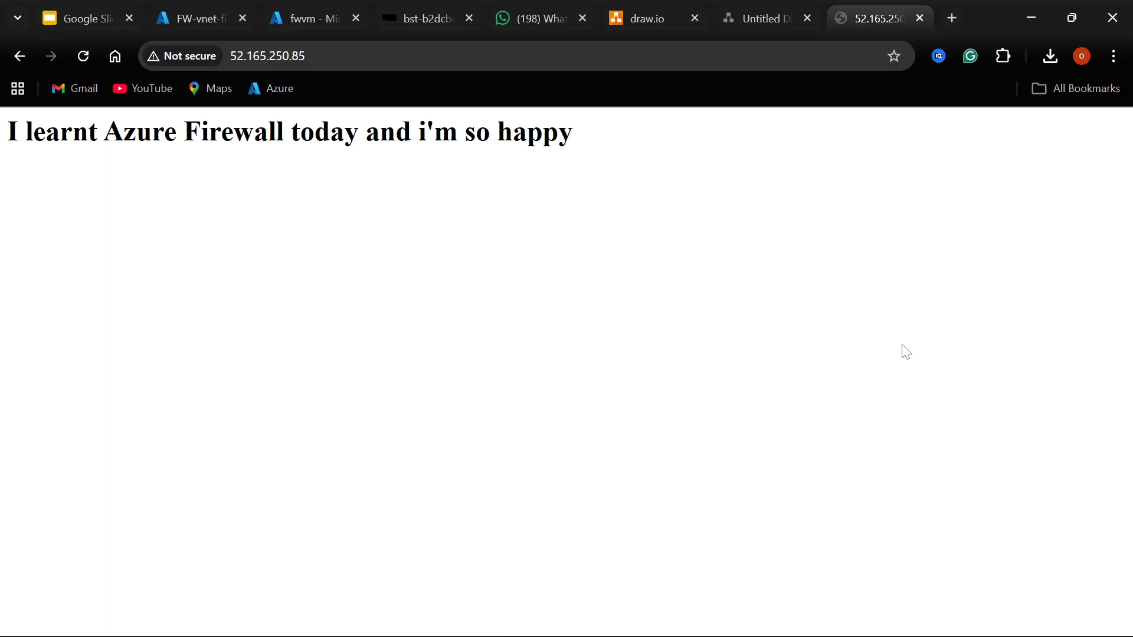
Switch to the Azure portal, search for "resource groups" and open the FW-rg resource group.
{"action": "left_click", "coordinate": [178, 18]}
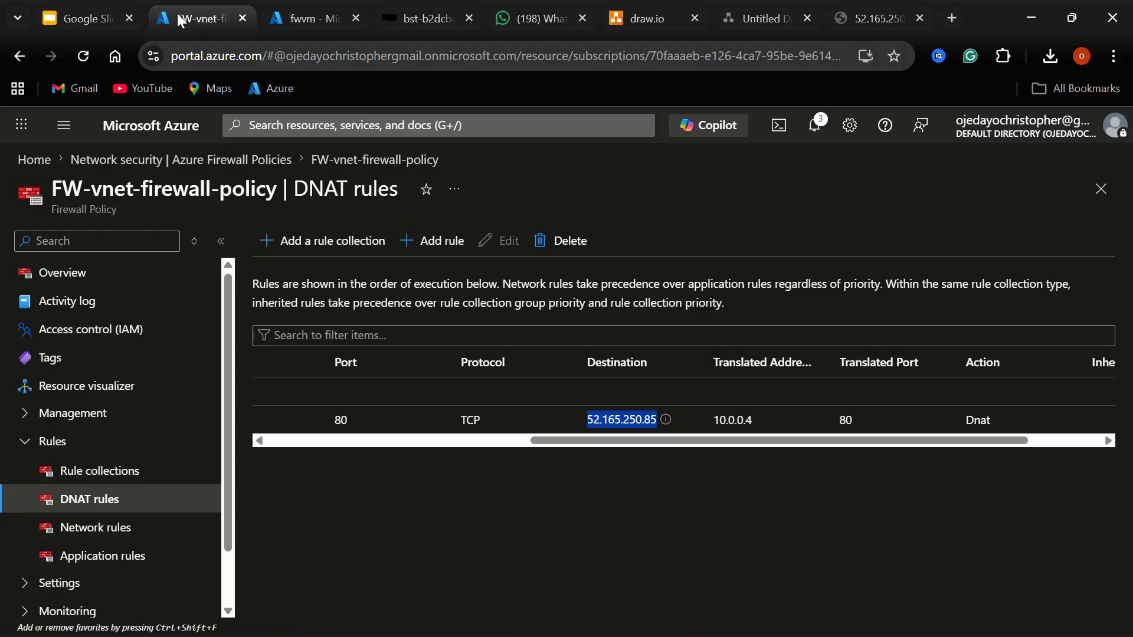
{"action": "left_click", "coordinate": [158, 127]}
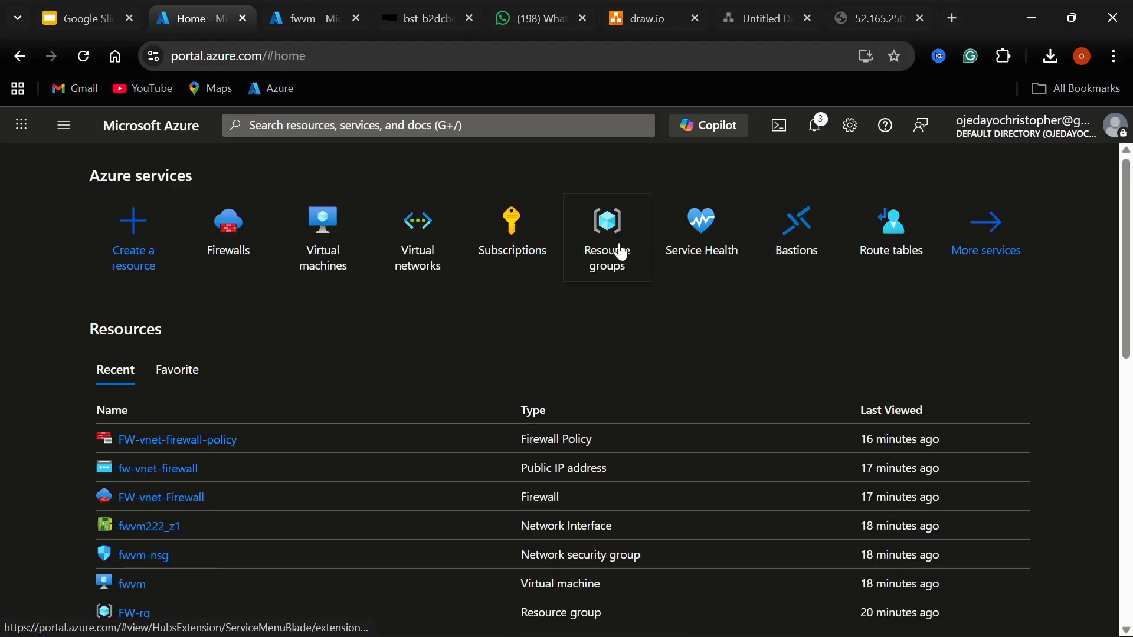
{"action": "left_click", "coordinate": [620, 251]}
{"action": "left_click", "coordinate": [152, 125]}
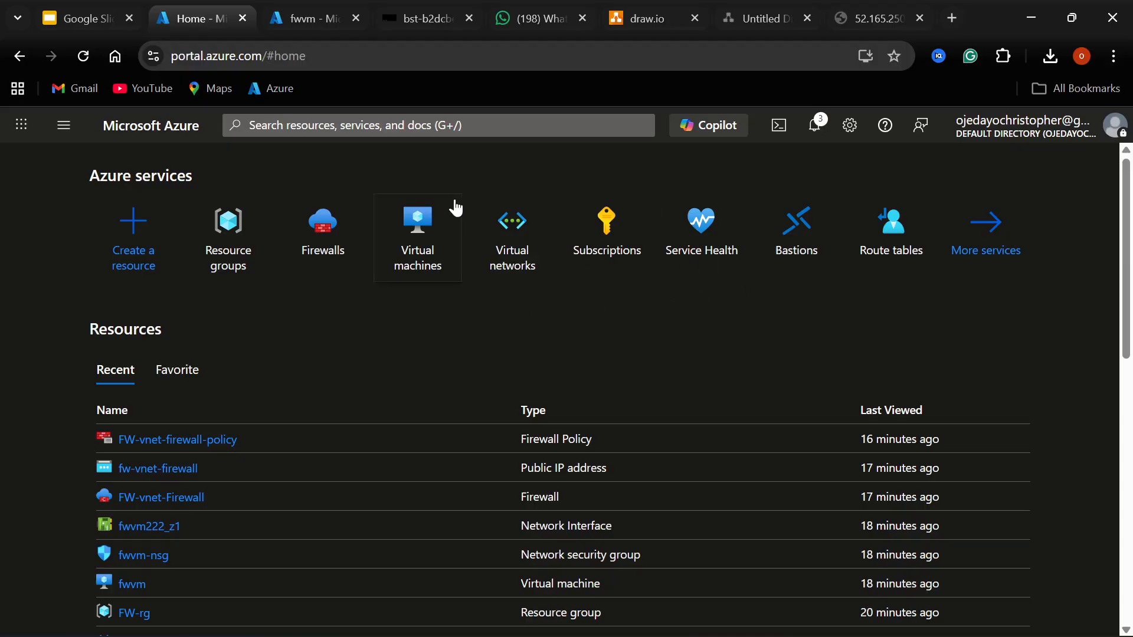
{"action": "left_click", "coordinate": [249, 125]}
{"action": "type", "text": "resou"}
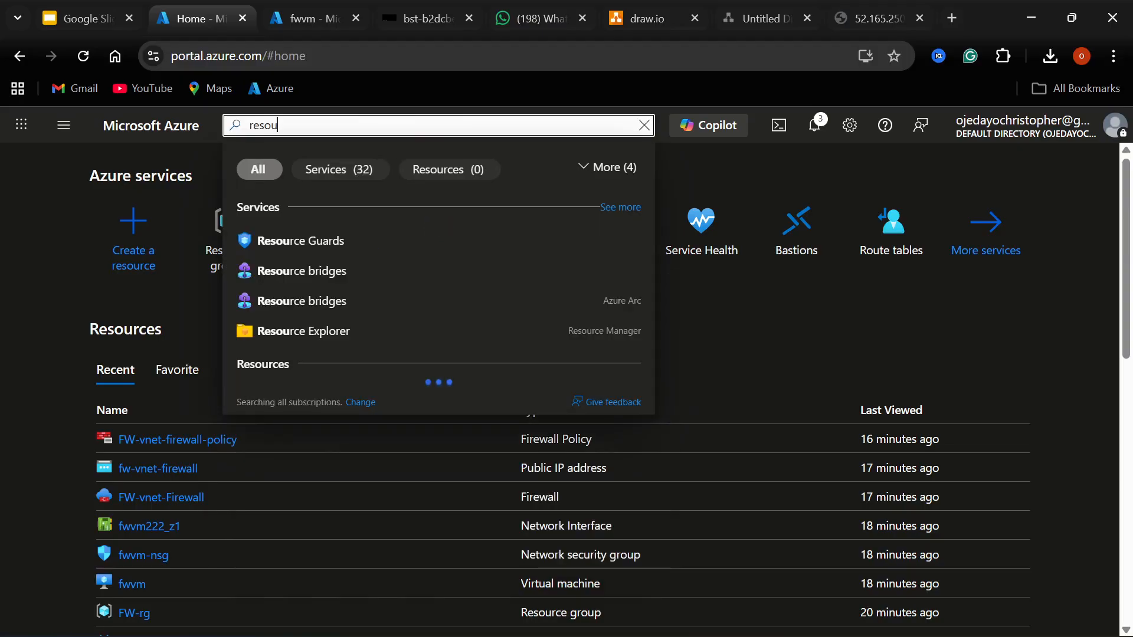
{"action": "type", "text": "rce"}
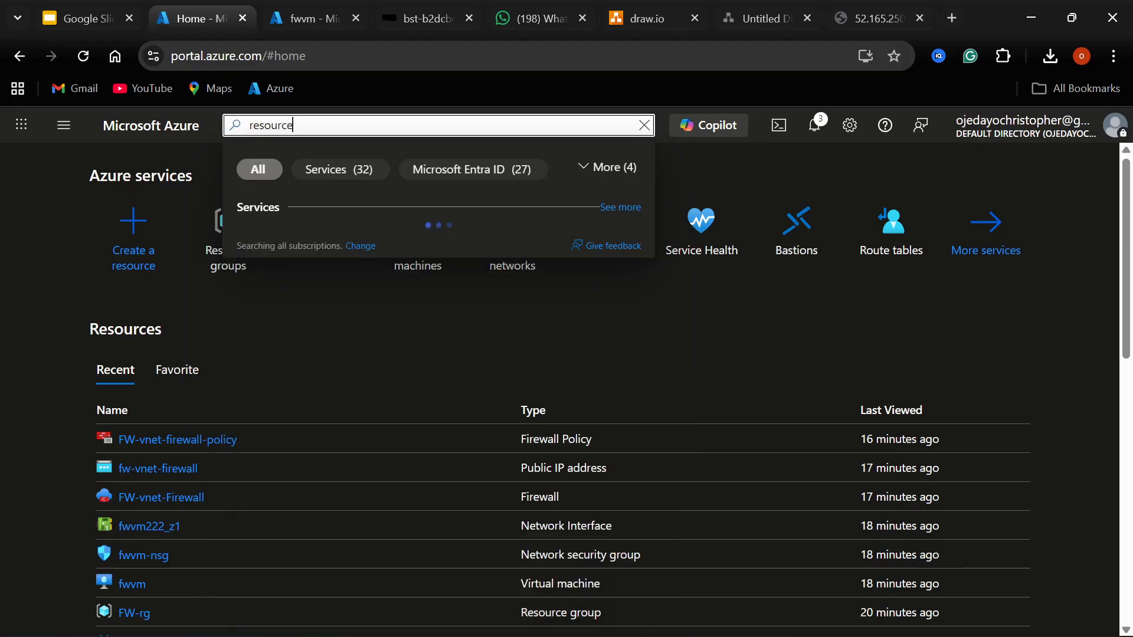
{"action": "type", "text": " g"}
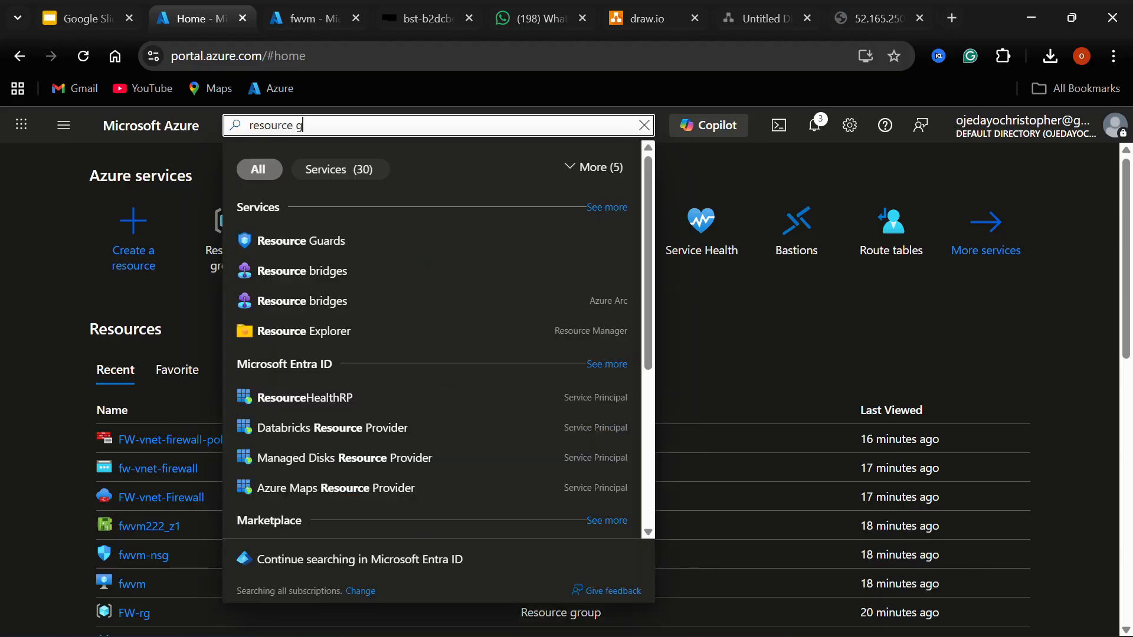
{"action": "type", "text": "roups"}
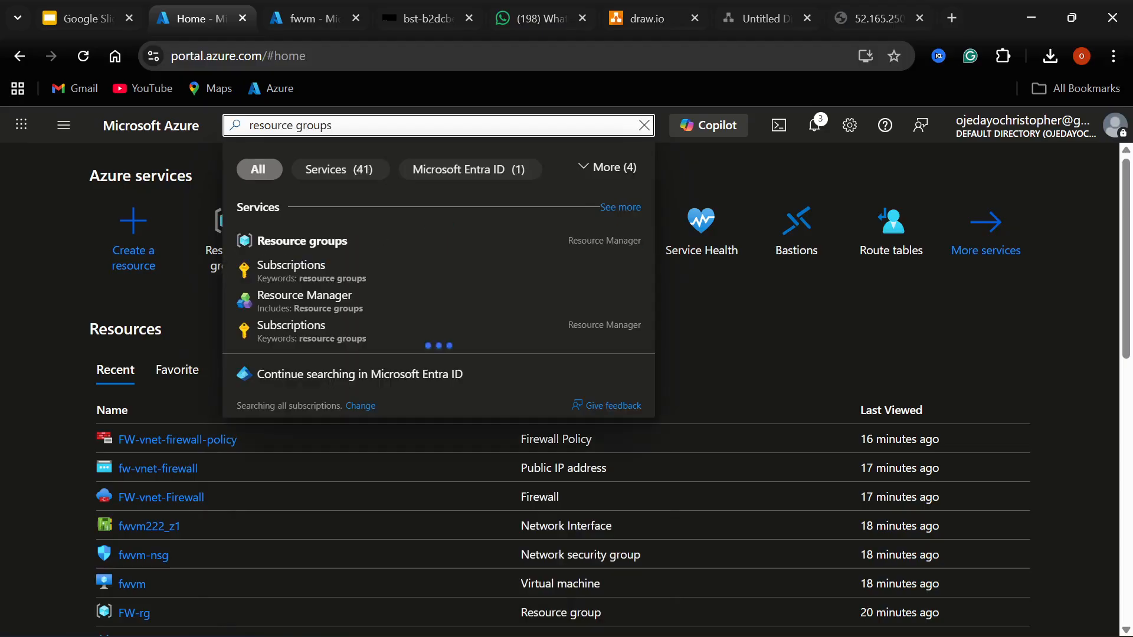
{"action": "left_click", "coordinate": [375, 241]}
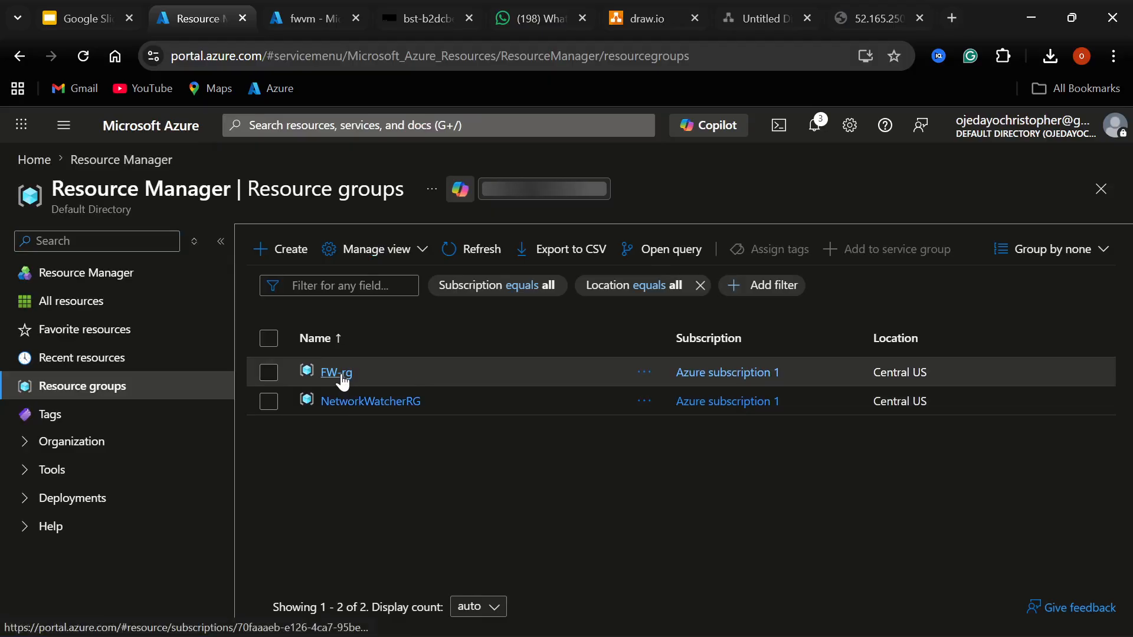
{"action": "left_click", "coordinate": [332, 378]}
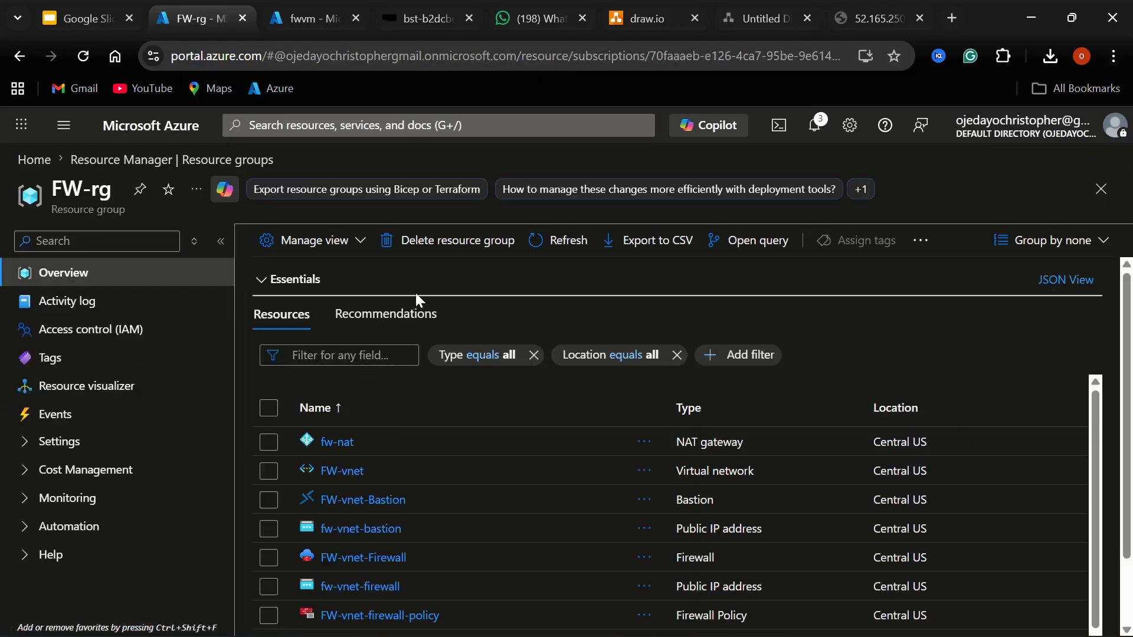
Back out of the resource group deletion form and review the resources listed in FW-rg.
{"action": "left_click", "coordinate": [500, 246]}
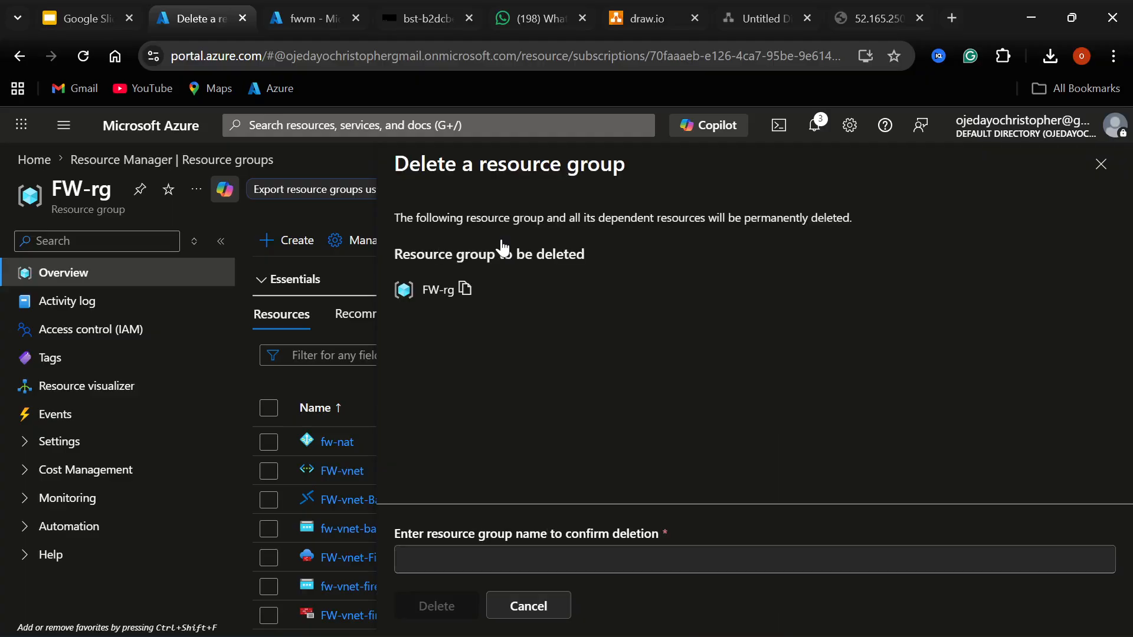
{"action": "left_click", "coordinate": [1099, 165]}
{"action": "scroll", "coordinate": [672, 501], "scroll_direction": "down", "scroll_amount": 1}
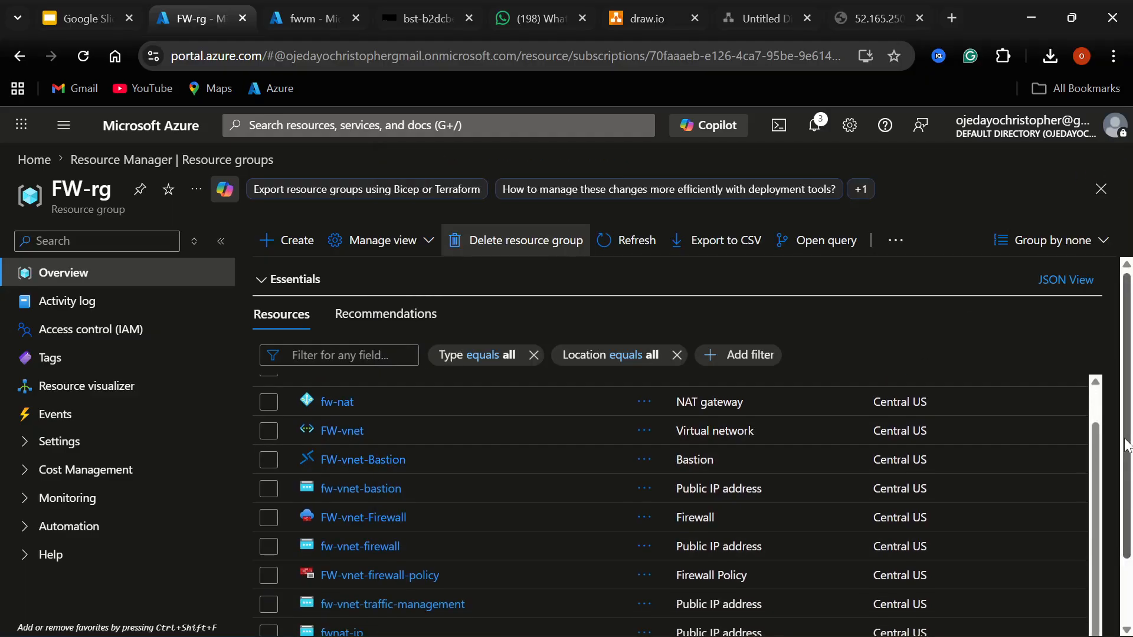
{"action": "scroll", "coordinate": [1130, 538], "scroll_direction": "down", "scroll_amount": 2}
{"action": "scroll", "coordinate": [1097, 468], "scroll_direction": "up", "scroll_amount": 4}
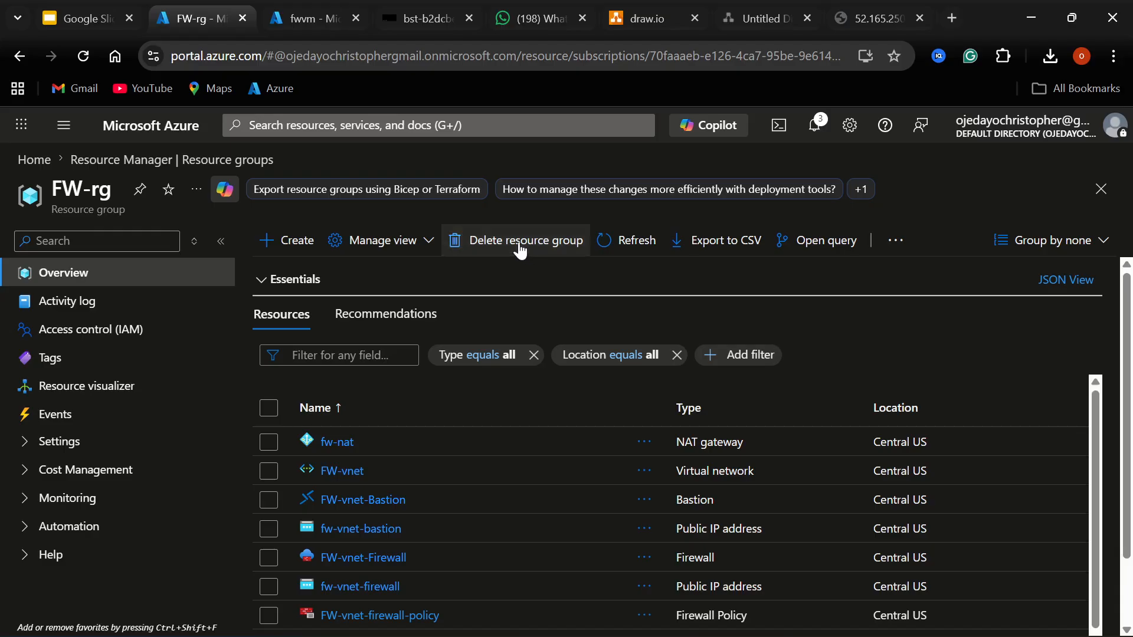
Delete the FW-rg resource group with all its resources, entering FW-rg as the confirmation name.
{"action": "left_click", "coordinate": [521, 242]}
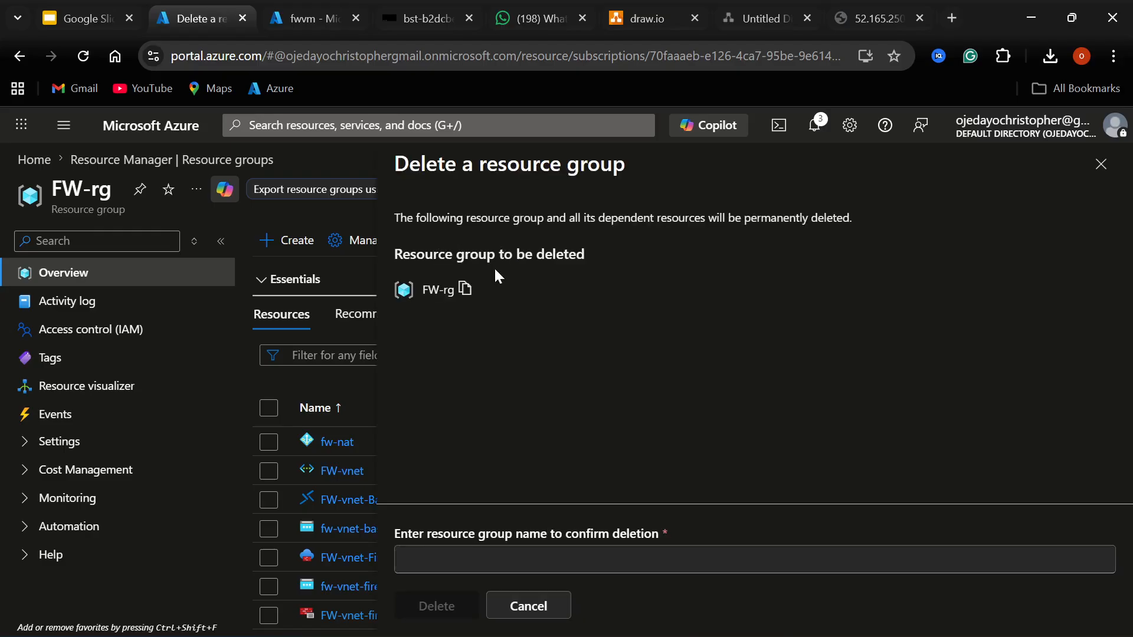
{"action": "left_click", "coordinate": [465, 289]}
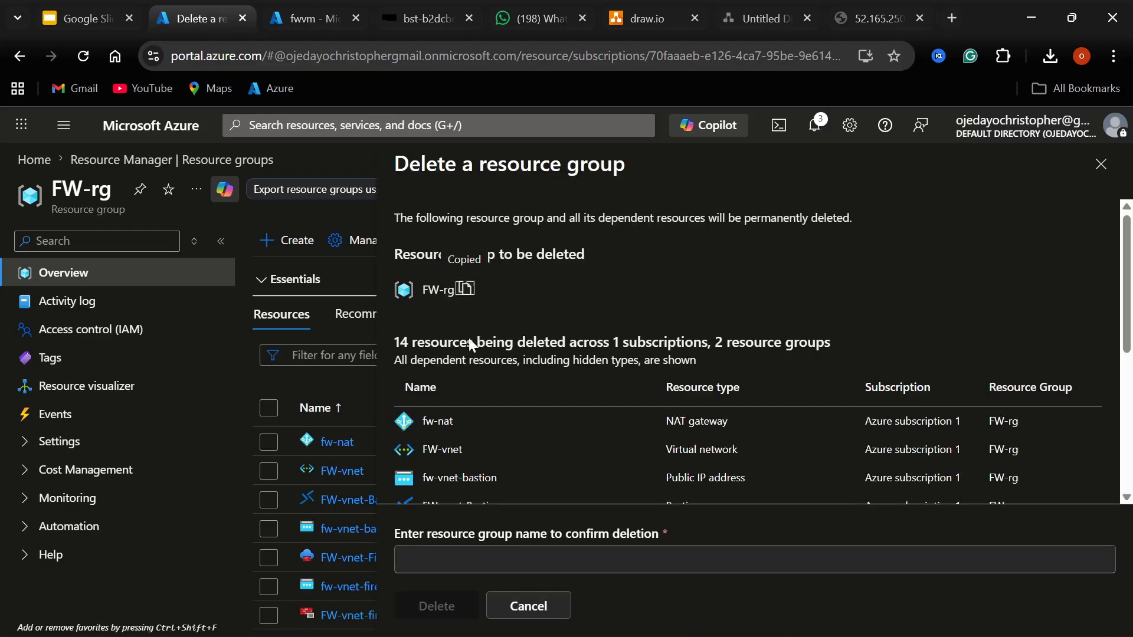
{"action": "left_click", "coordinate": [448, 559]}
{"action": "key", "text": "ctrl+v"}
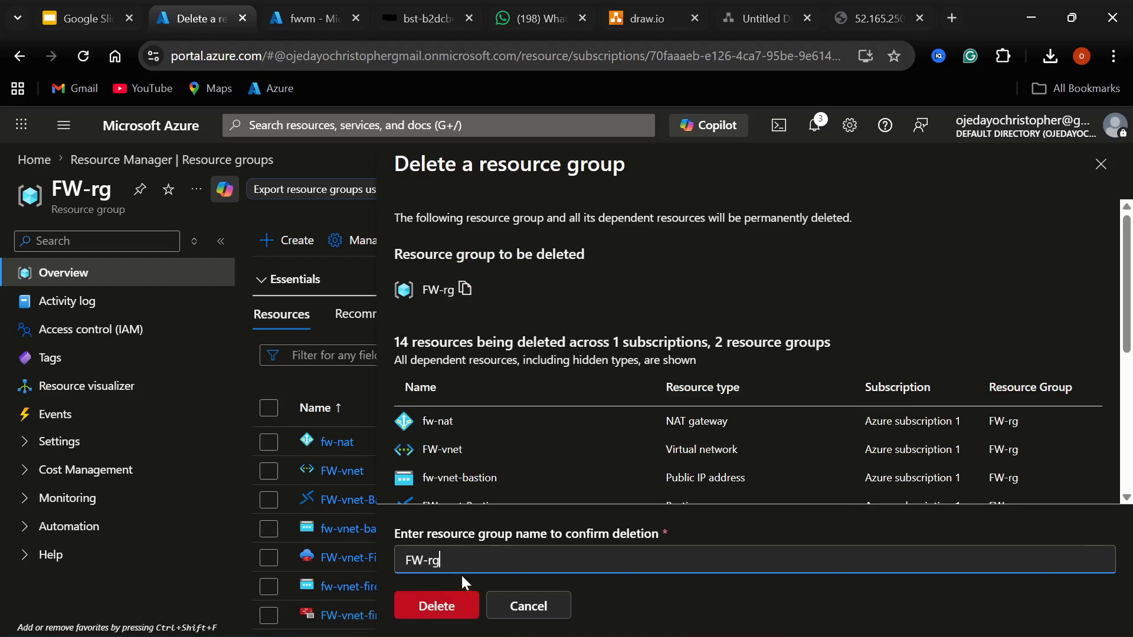
{"action": "left_click", "coordinate": [436, 606]}
{"action": "left_click", "coordinate": [732, 483]}
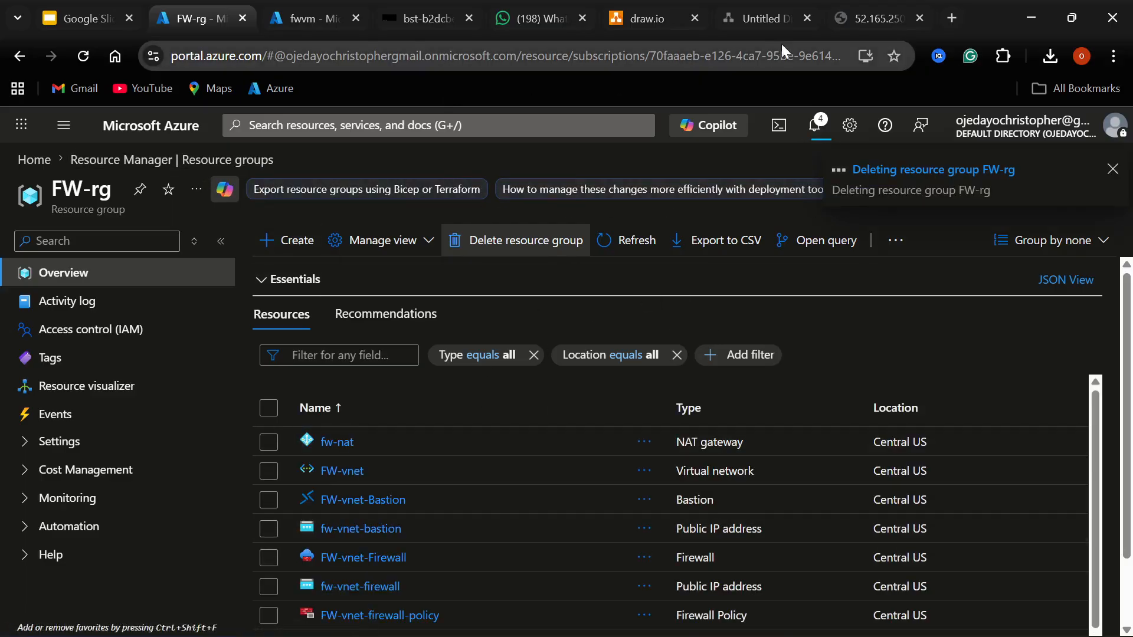
Switch to the network architecture diagram in draw.io.
{"action": "left_click", "coordinate": [767, 20]}
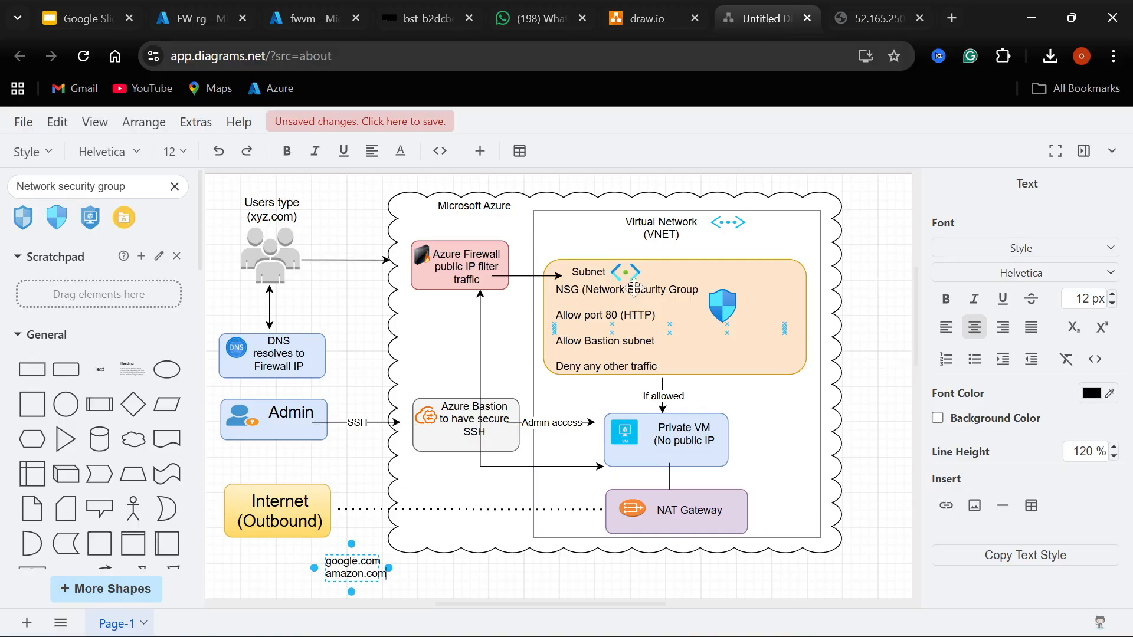